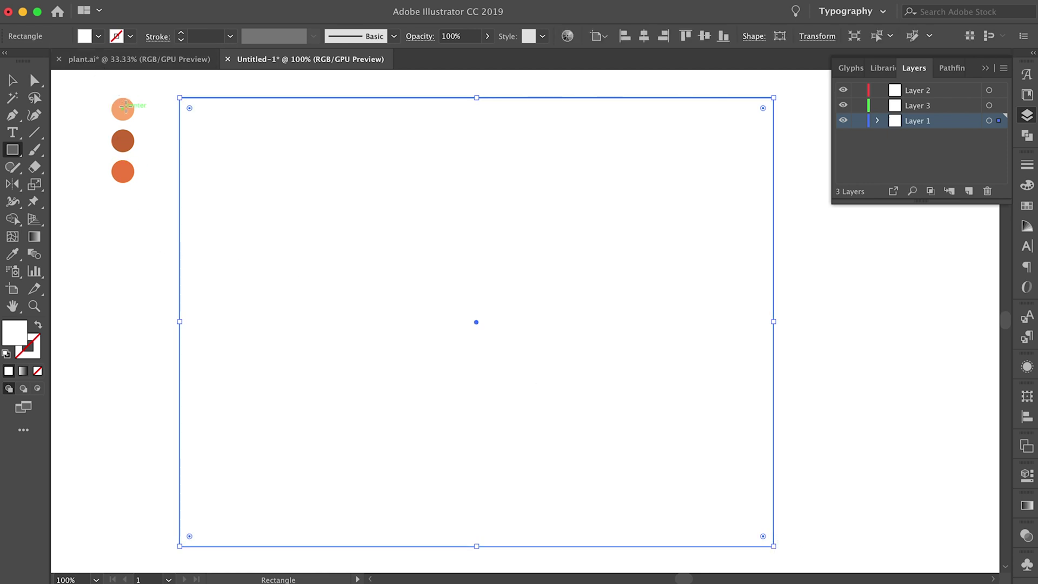
Step: Fill the large rectangle with the light orange of the first sample circle and stretch its right side slightly wider
key(i)
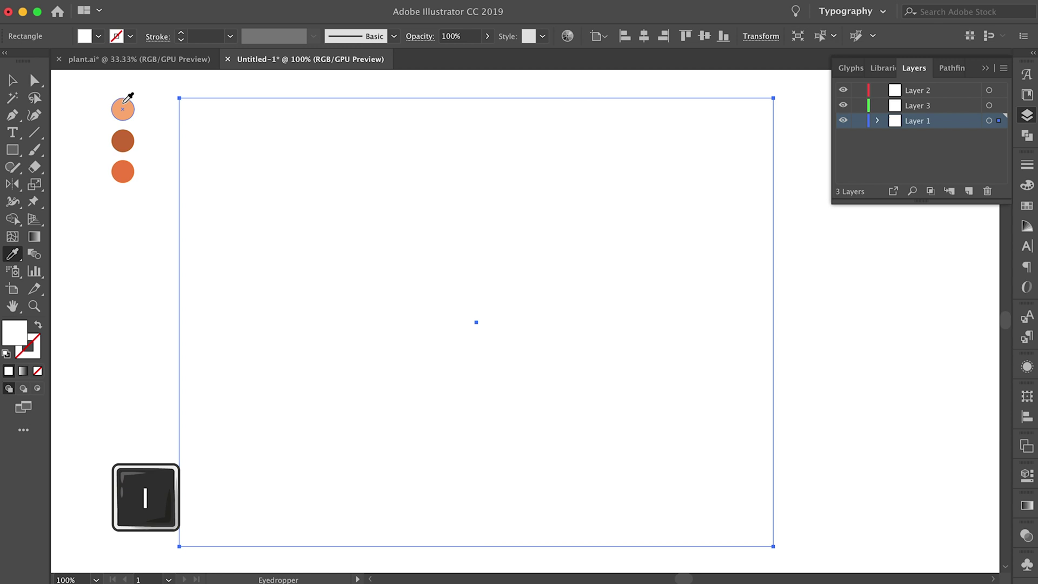
click(123, 108)
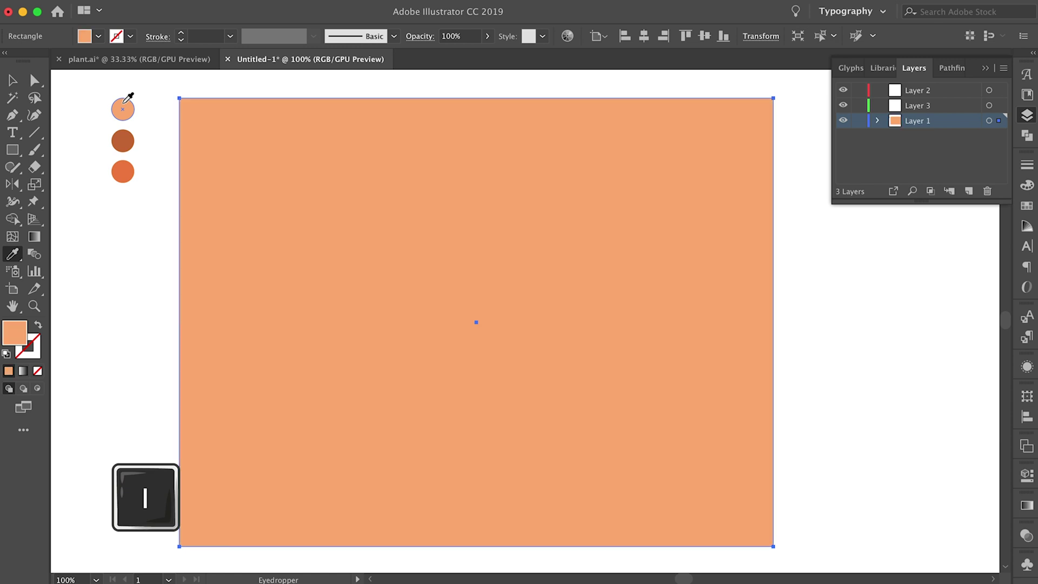
key(v)
drag(774, 322, 791, 323)
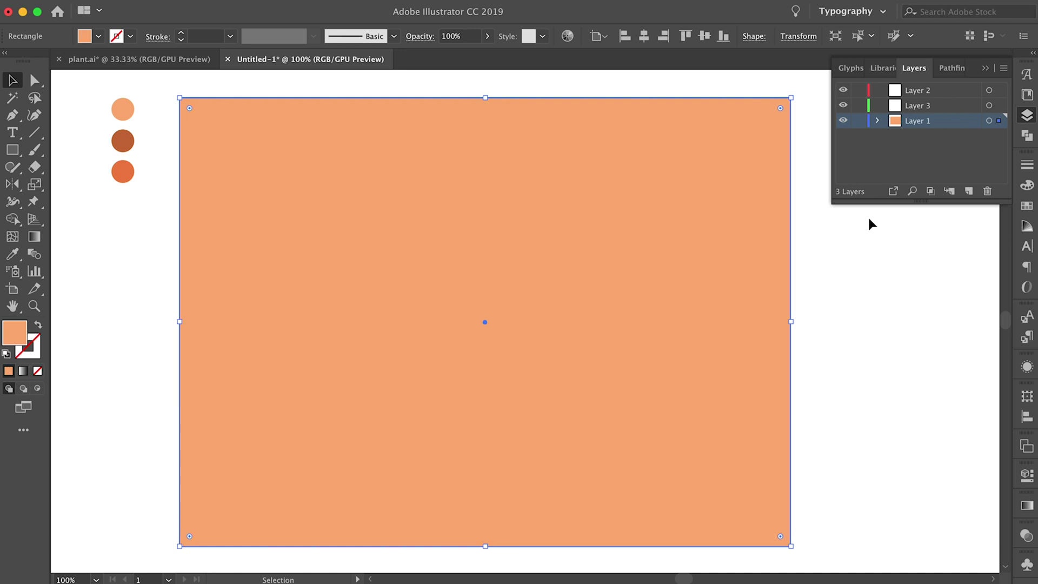
Step: Lock the orange background rectangle and try out unlocking it
key(super+2)
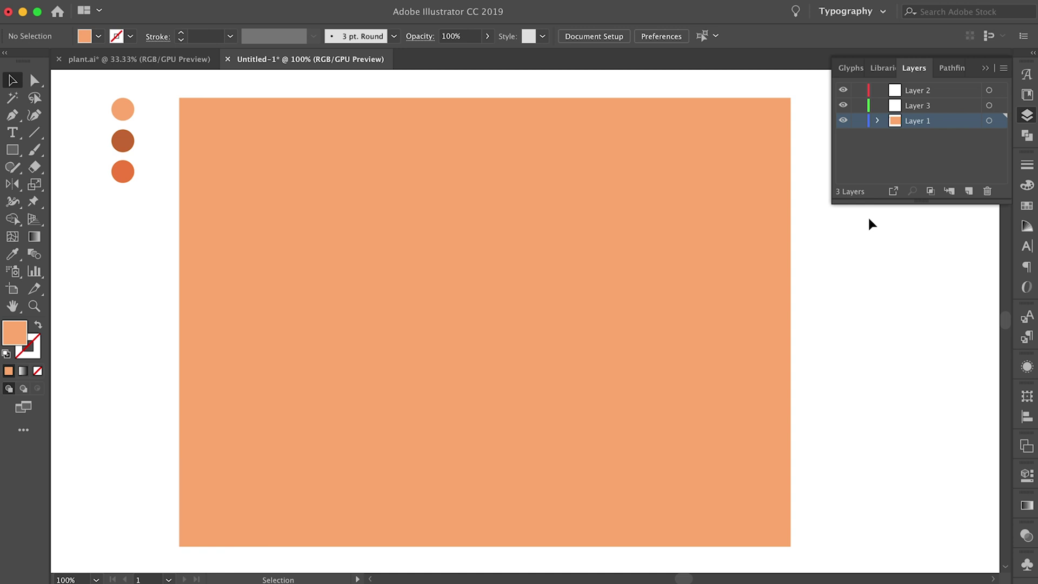
key(super+alt+2)
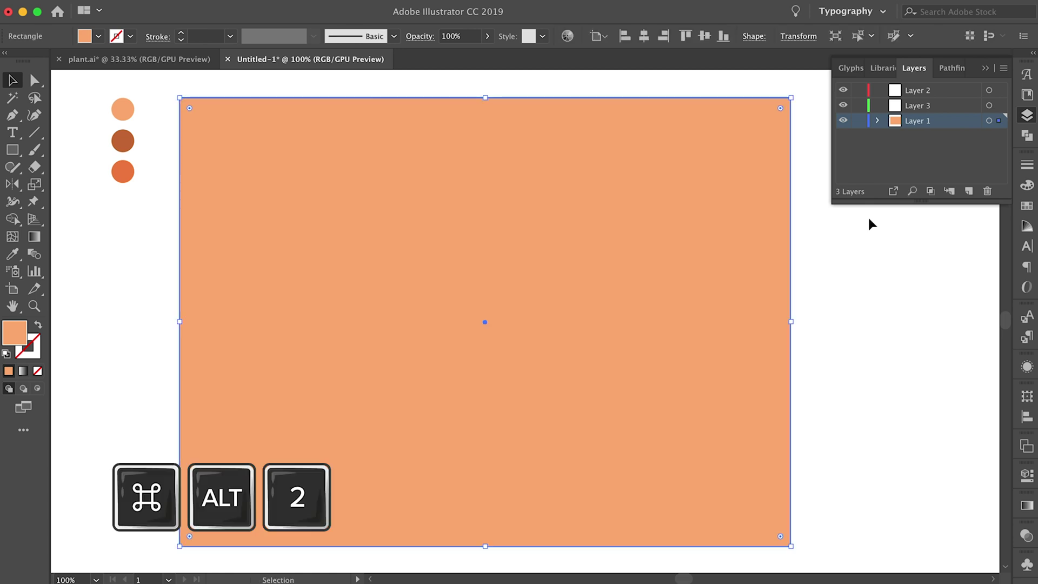
click(868, 215)
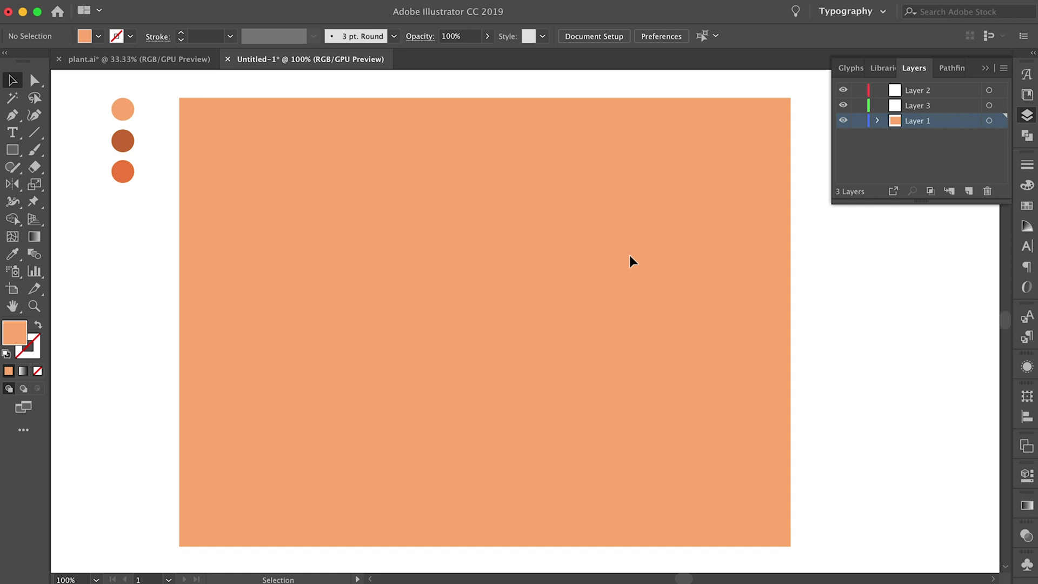
Step: Draw a square about 159 px wide outward from the centre of the background and fill it with white
click(13, 150)
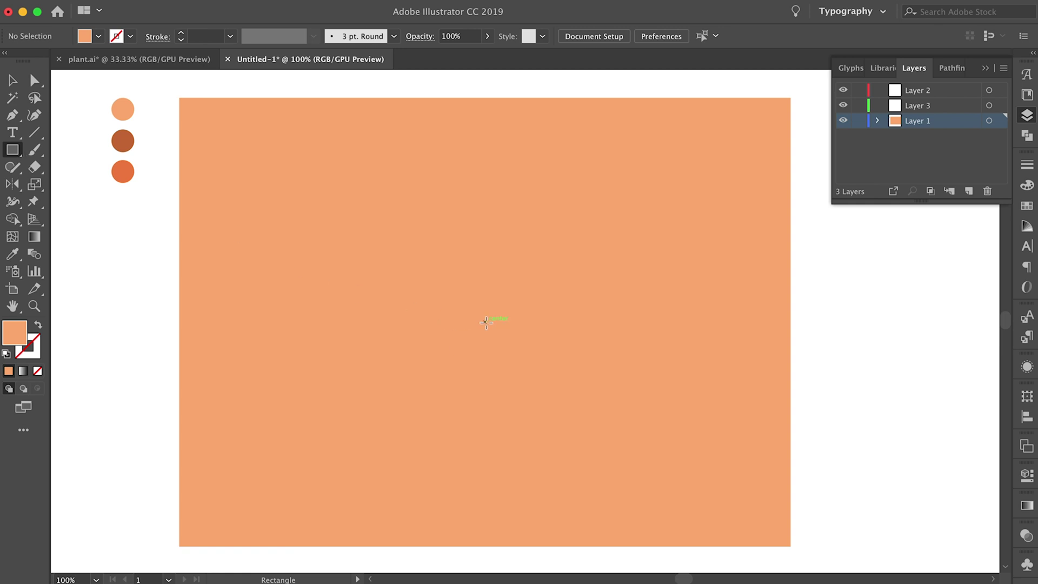
key(shift+alt)
drag(486, 322, 574, 373)
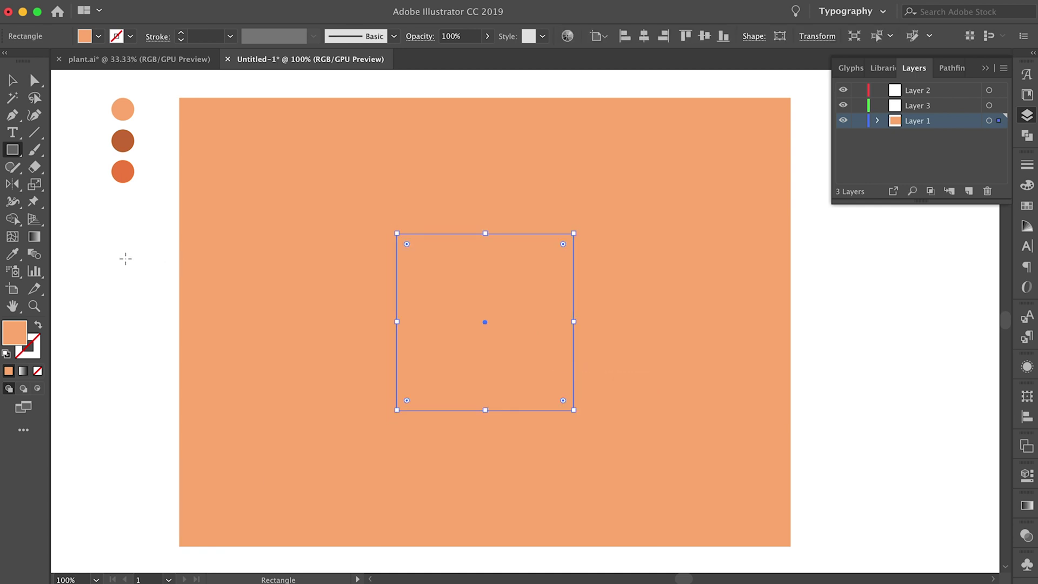
key(i)
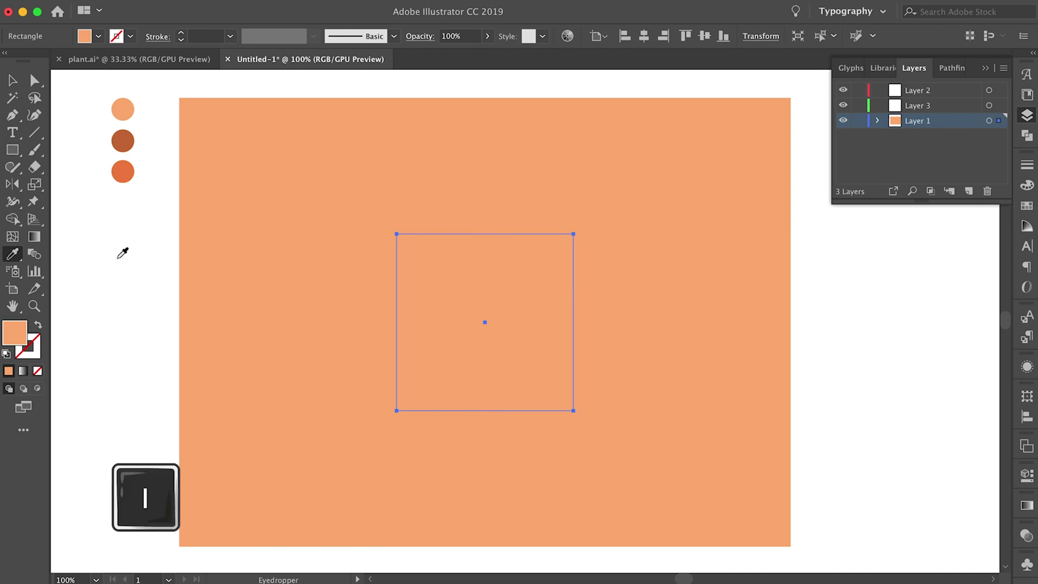
click(119, 257)
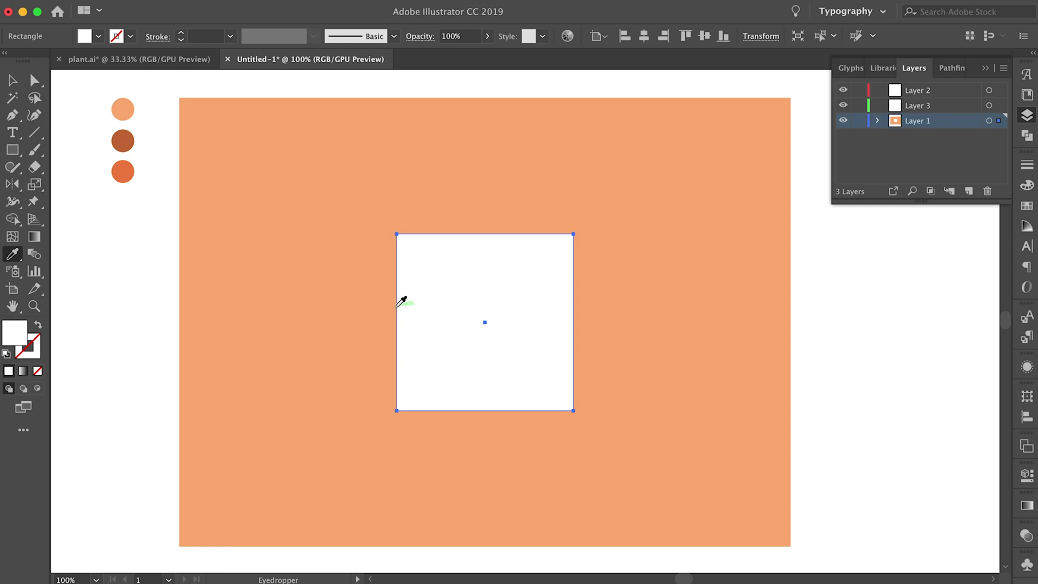
Step: Add an anchor point at the middle of the square's top edge and lower both upper corners about 50 px to form a gable
key(plus)
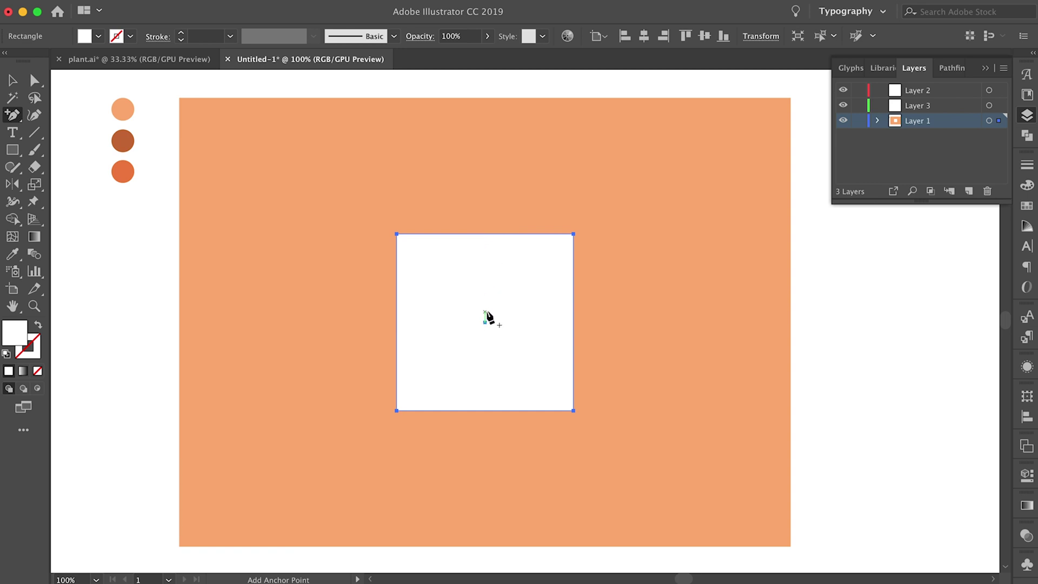
click(485, 234)
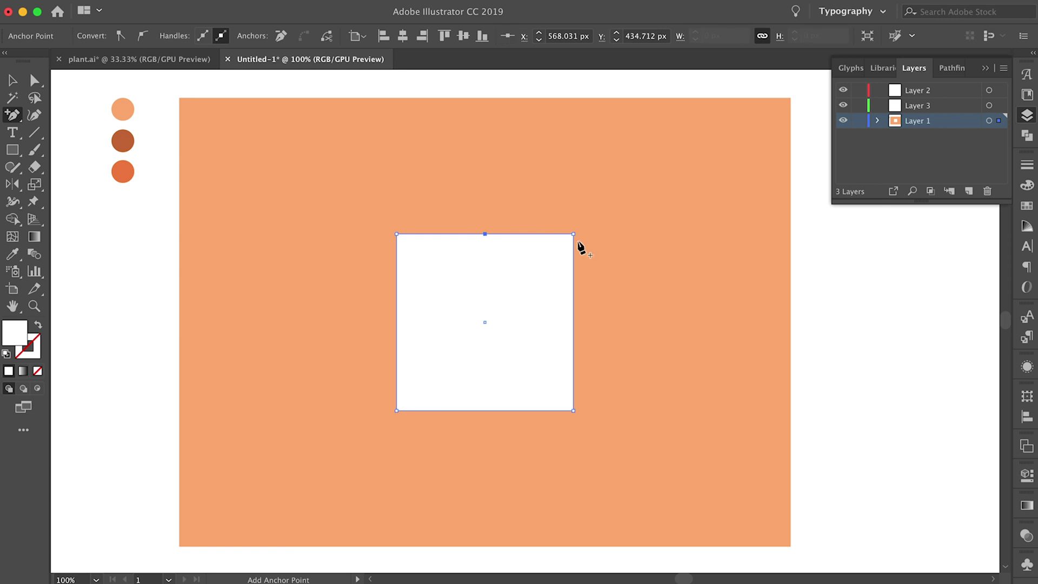
key(a)
click(573, 234)
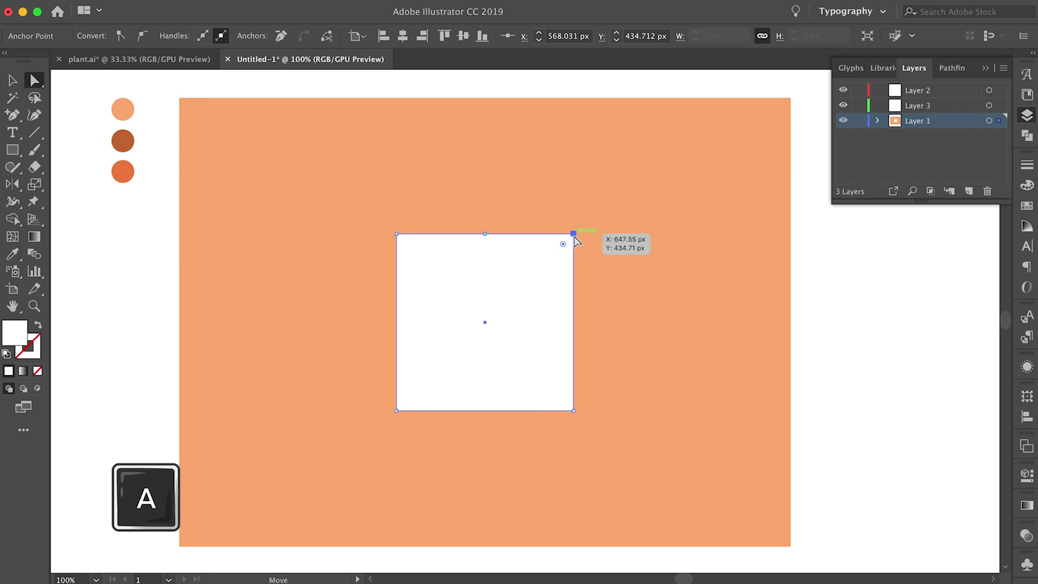
shift+click(397, 234)
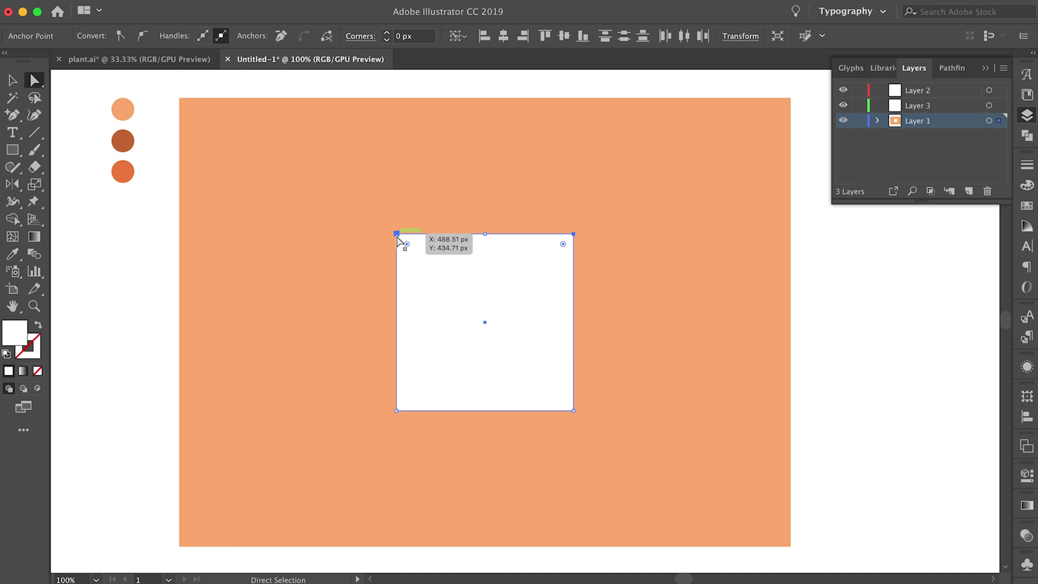
key(shift+Down)
key(shift+Down)
key(shift+Down)
key(shift+Down)
key(shift+Down)
key(shift+Down)
key(shift+Down)
key(shift+Down)
key(shift+Down)
key(shift+Down)
key(shift+Down)
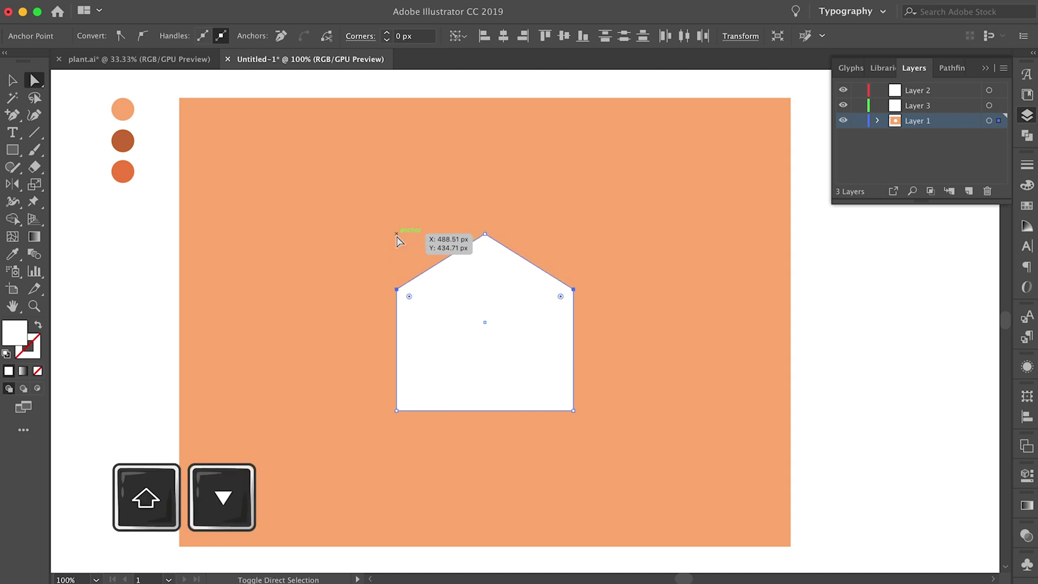
click(385, 224)
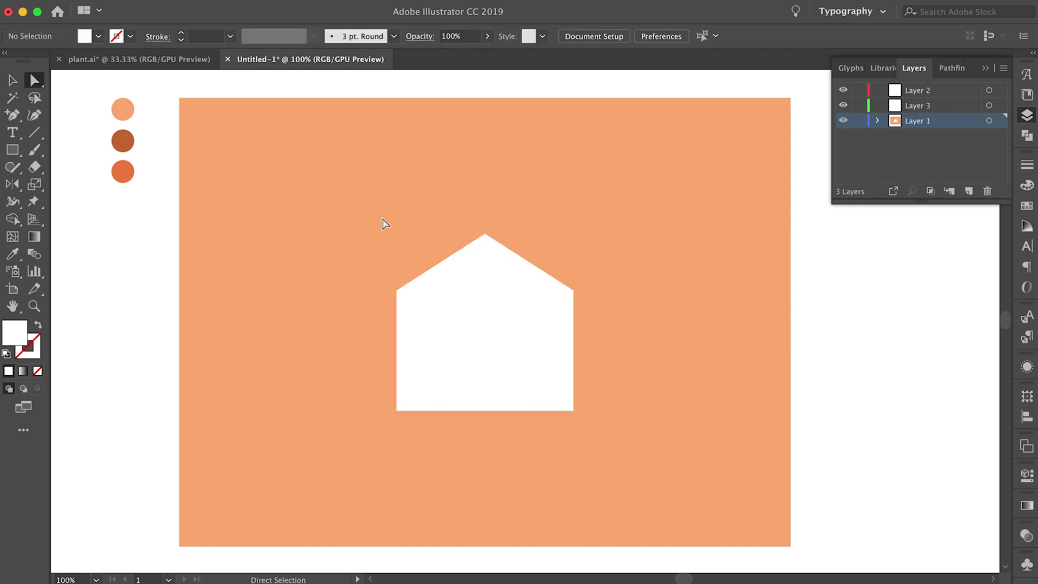
Step: Raise the house's peak and both upper side points together by about 10 px to make the walls taller
drag(350, 211, 630, 320)
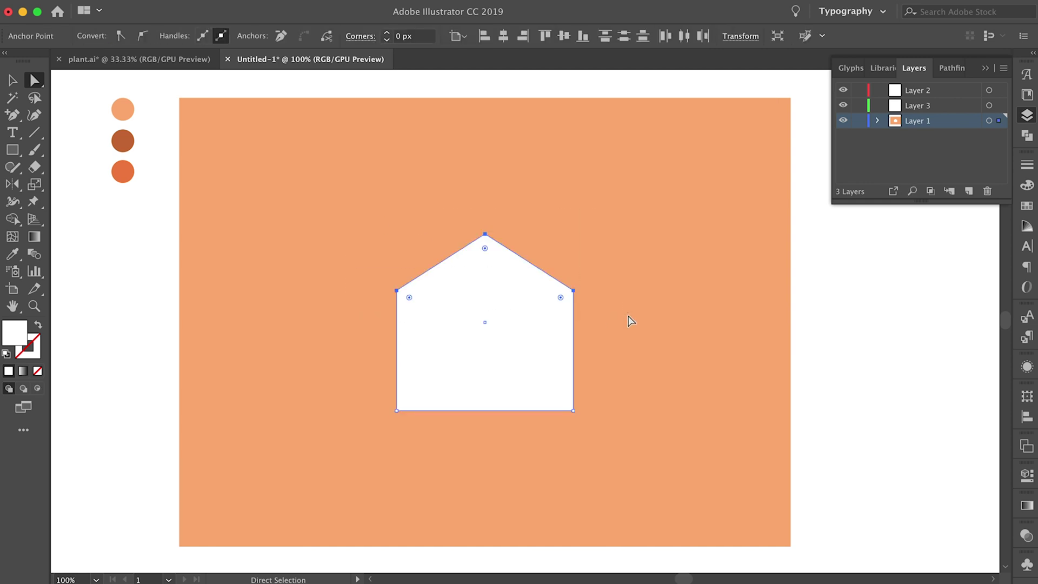
key(Up)
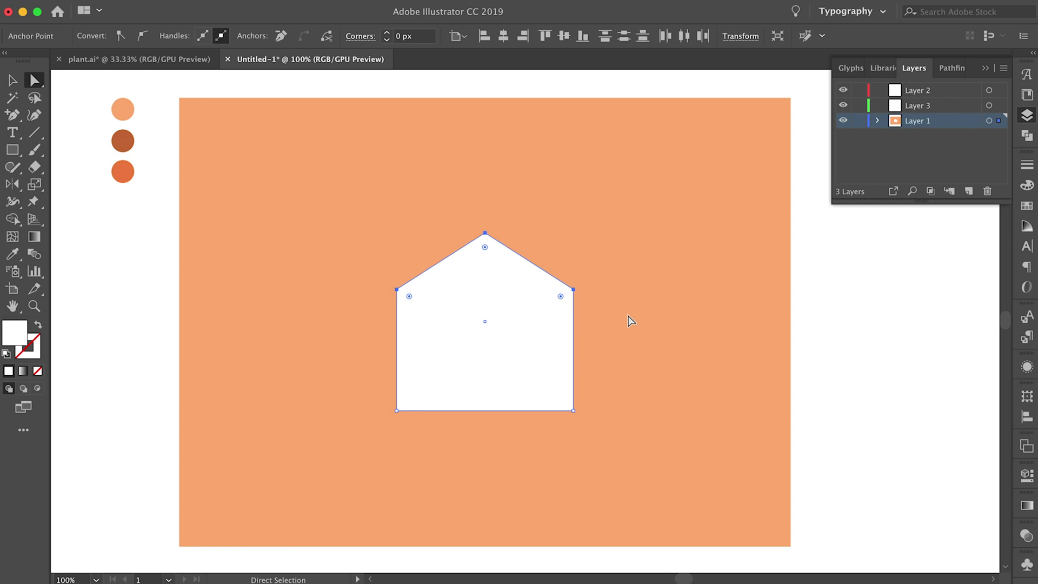
key(shift+Up)
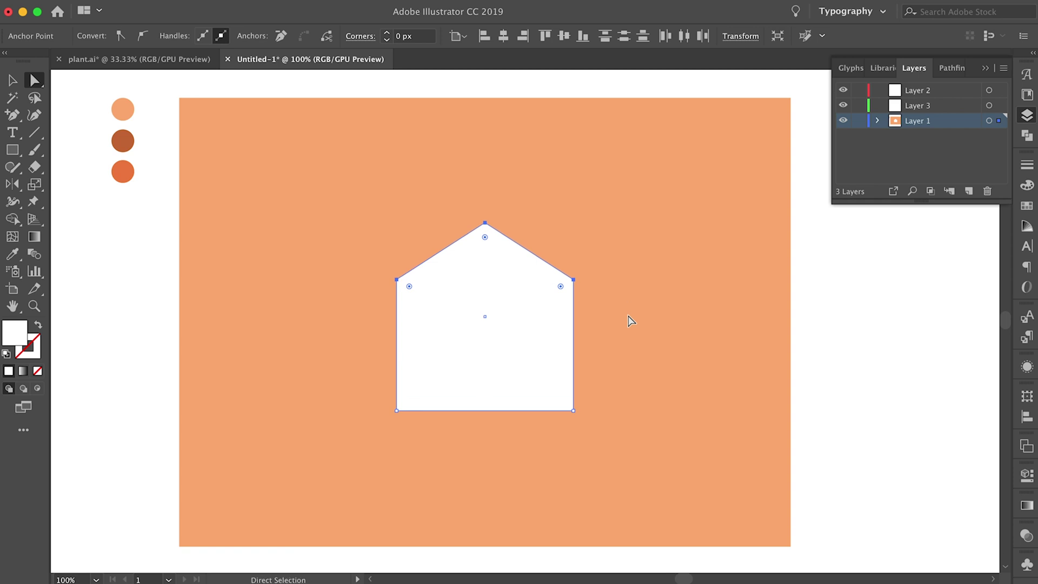
key(v)
click(628, 315)
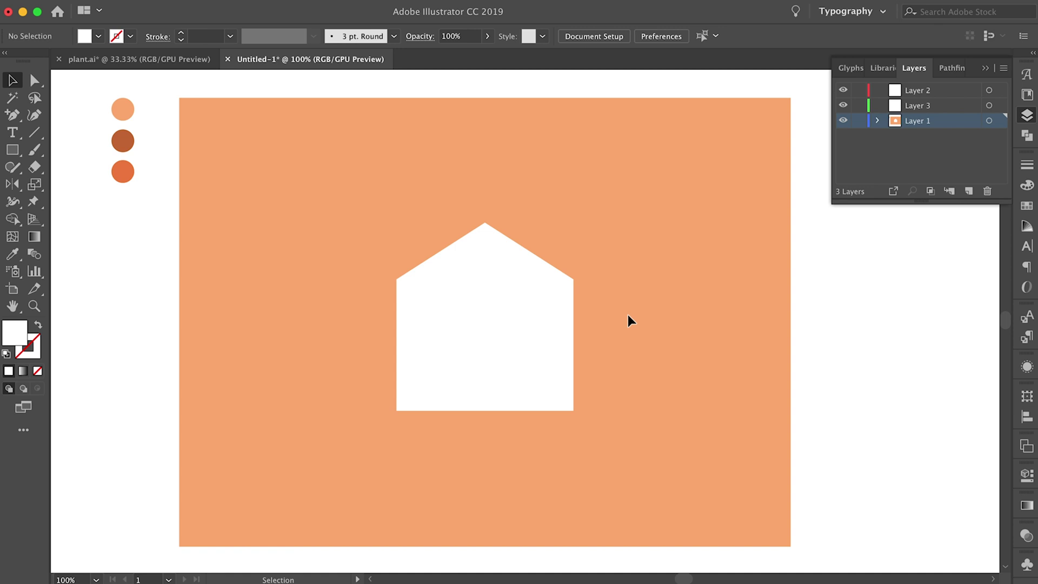
Step: Trace an open roofline path along the gable and give it a stroke in the dark brown of the second sample circle, without fill
key(p)
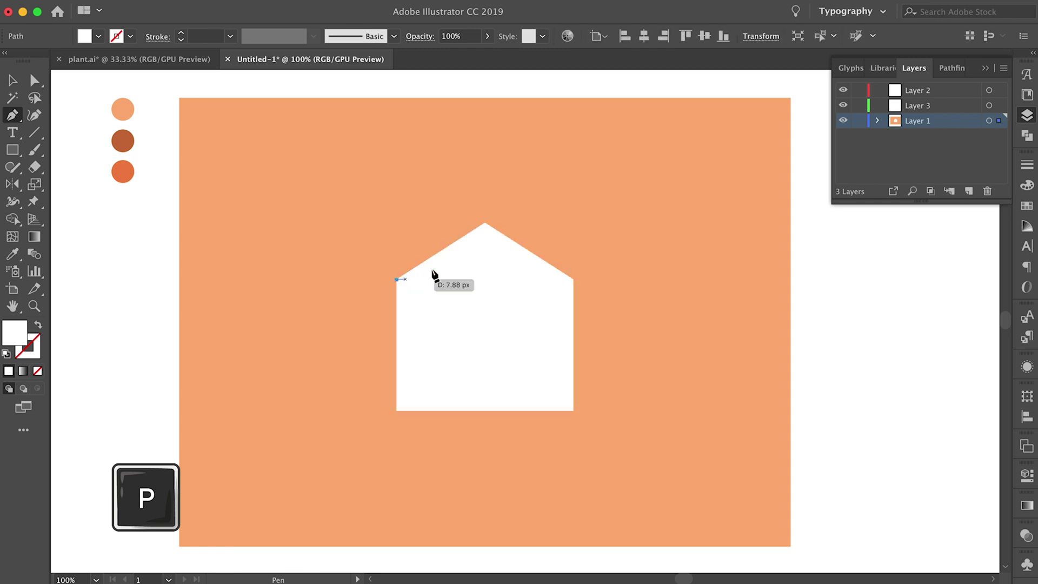
click(485, 223)
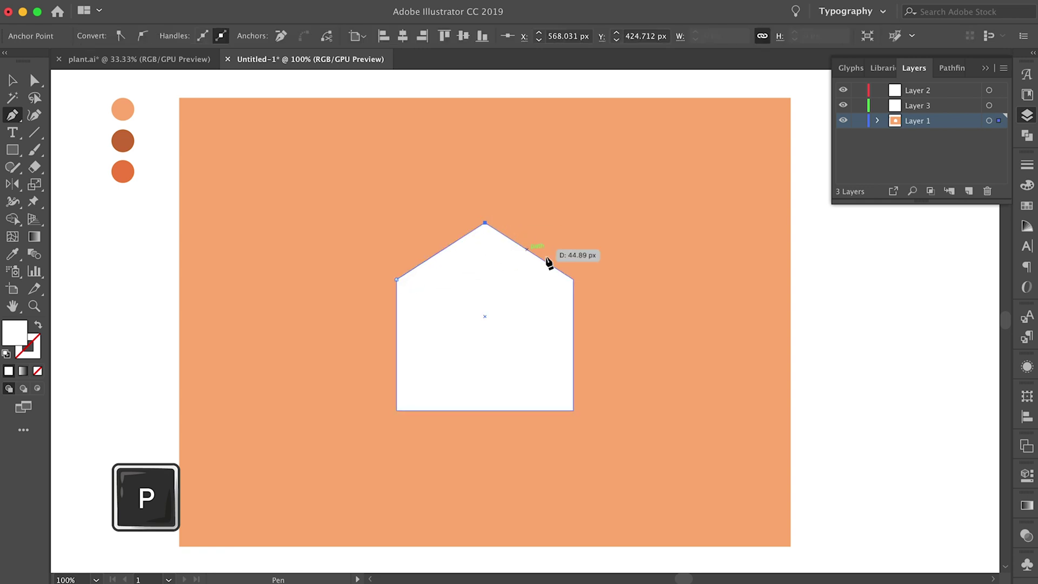
click(574, 280)
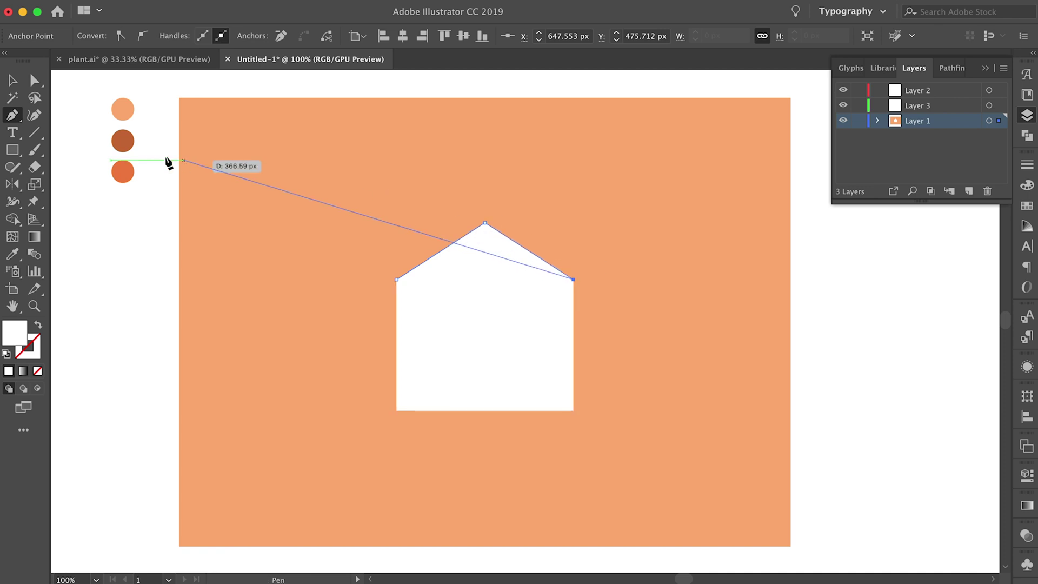
key(i)
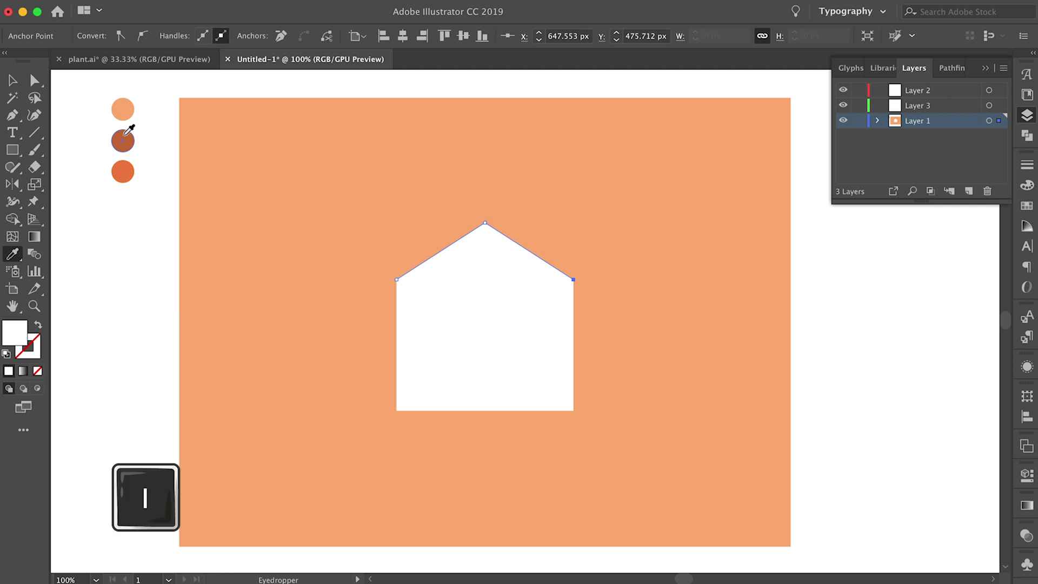
click(125, 136)
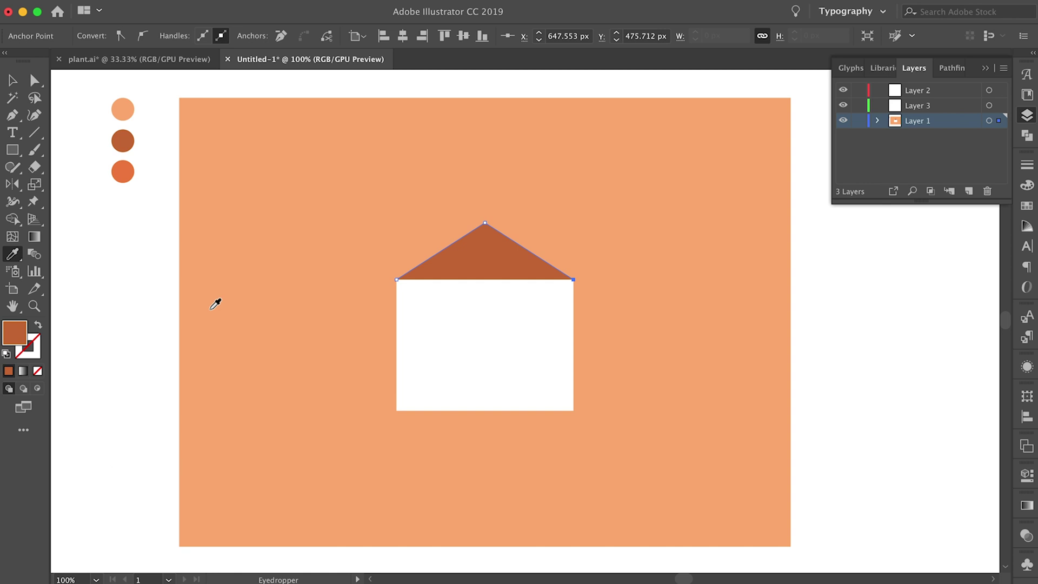
click(39, 328)
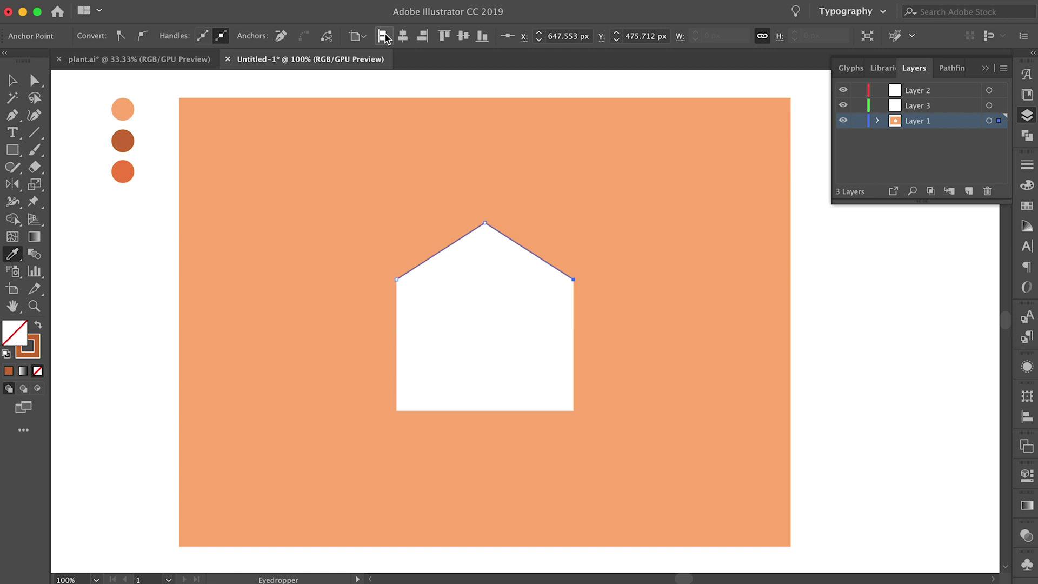
Step: Set the roofline's stroke weight to 12 pt and deselect it
click(398, 3)
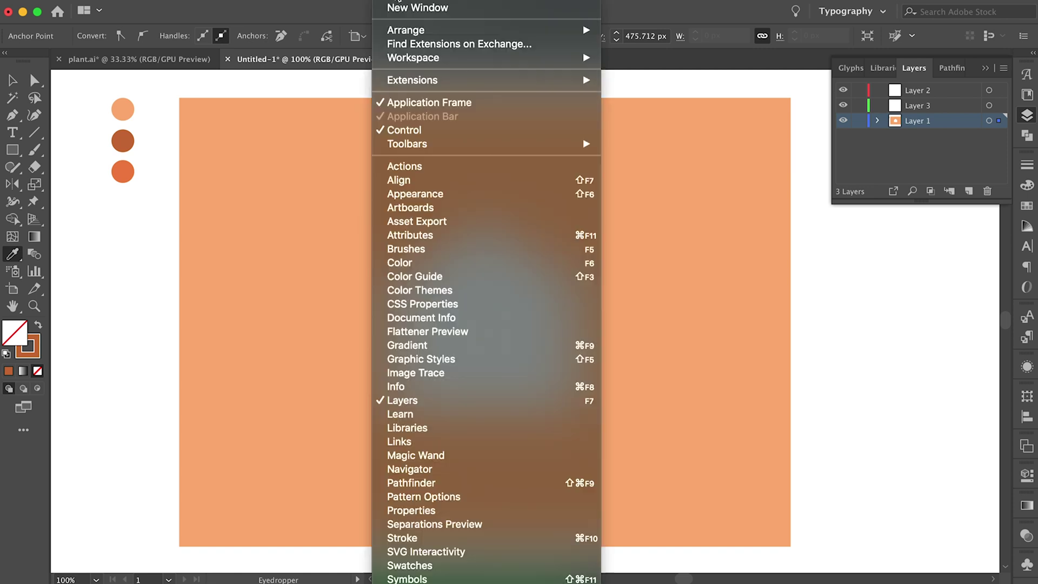
click(437, 538)
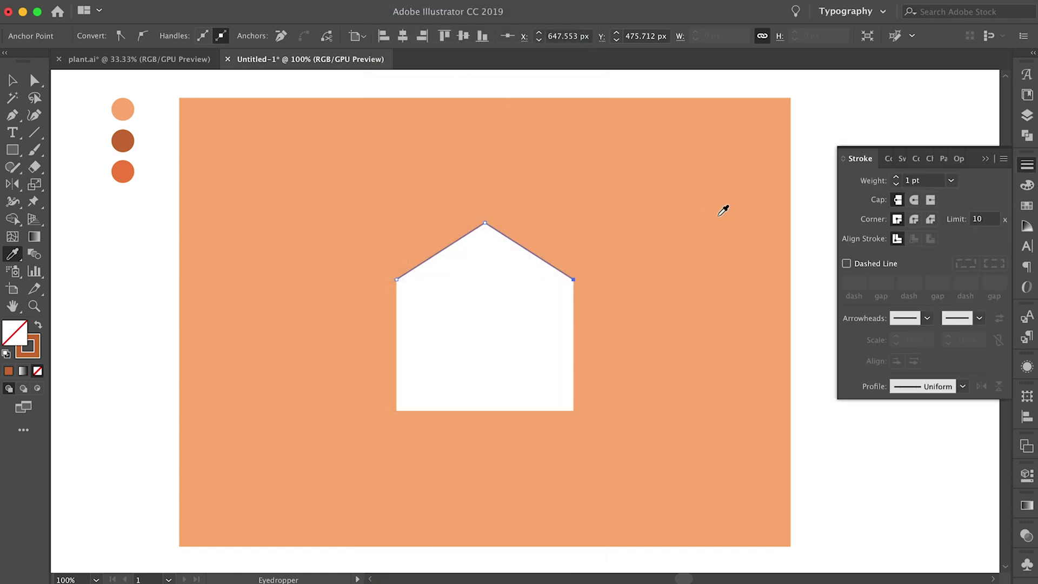
click(922, 180)
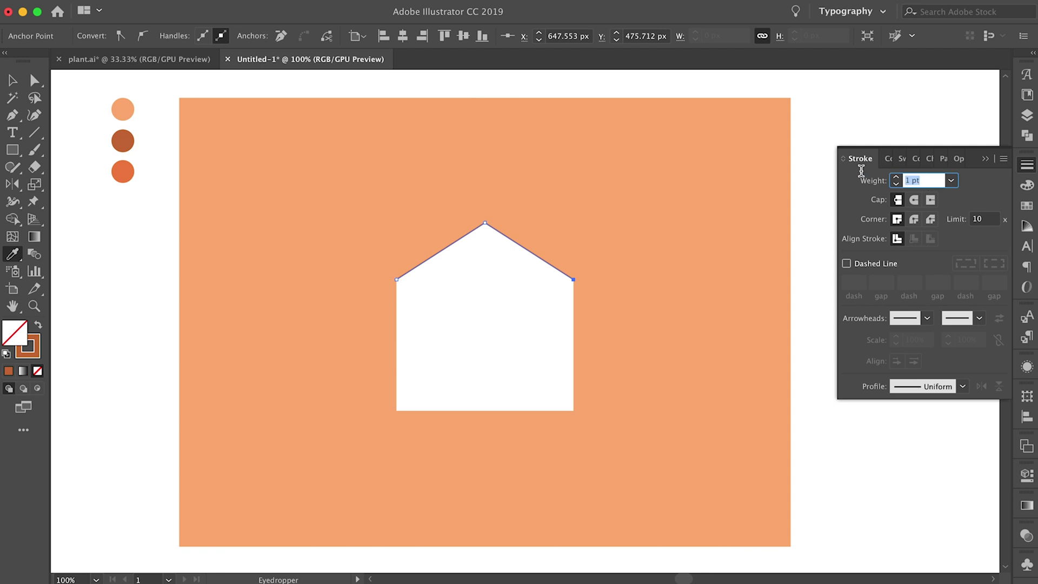
key(Up)
key(Up)
key(Up)
key(Up)
key(Up)
key(Up)
key(Up)
key(Up)
key(Up)
key(Up)
key(Up)
key(Up)
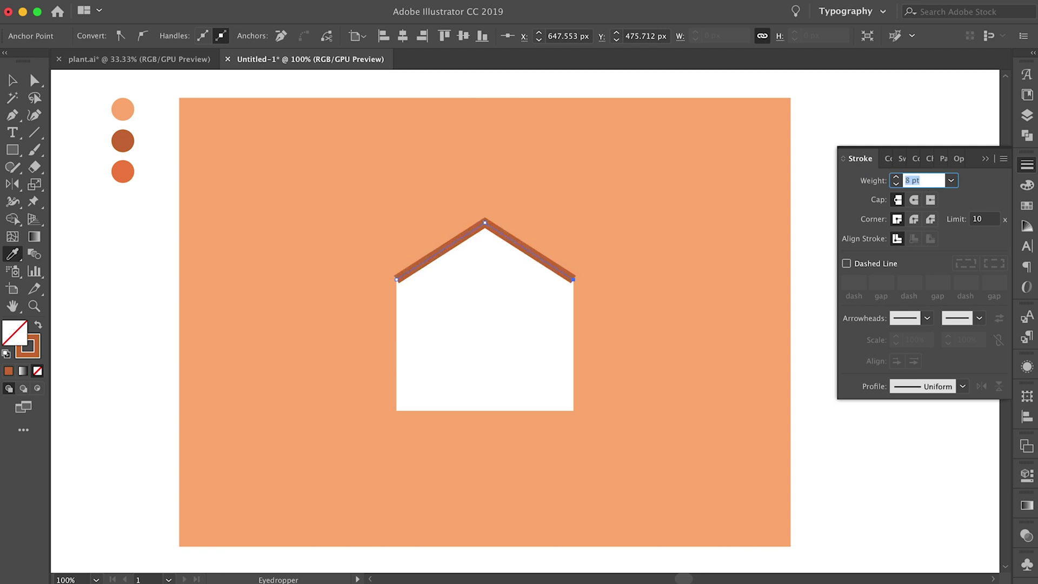
key(Down)
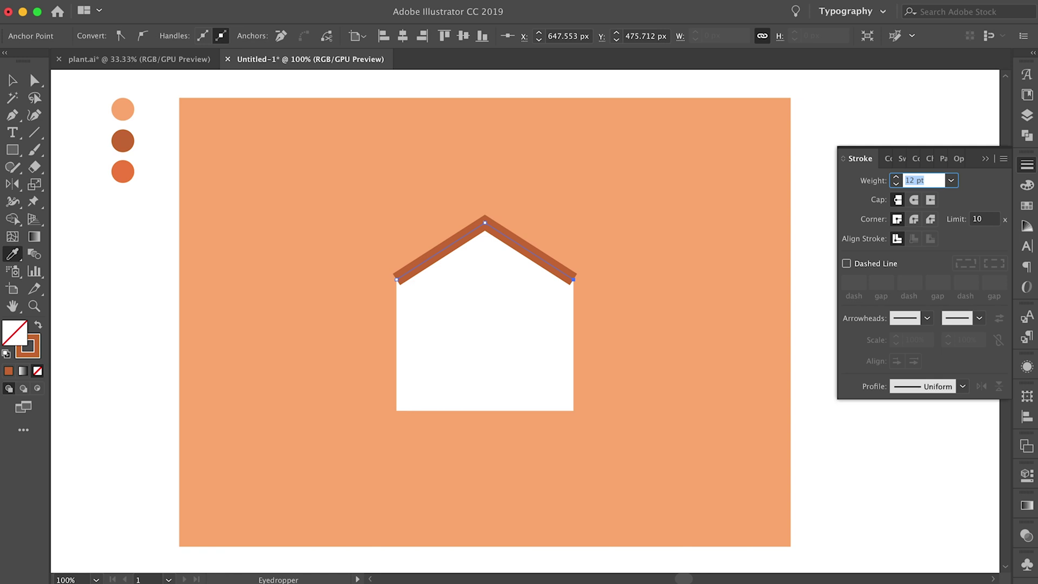
key(Return)
key(v)
click(627, 222)
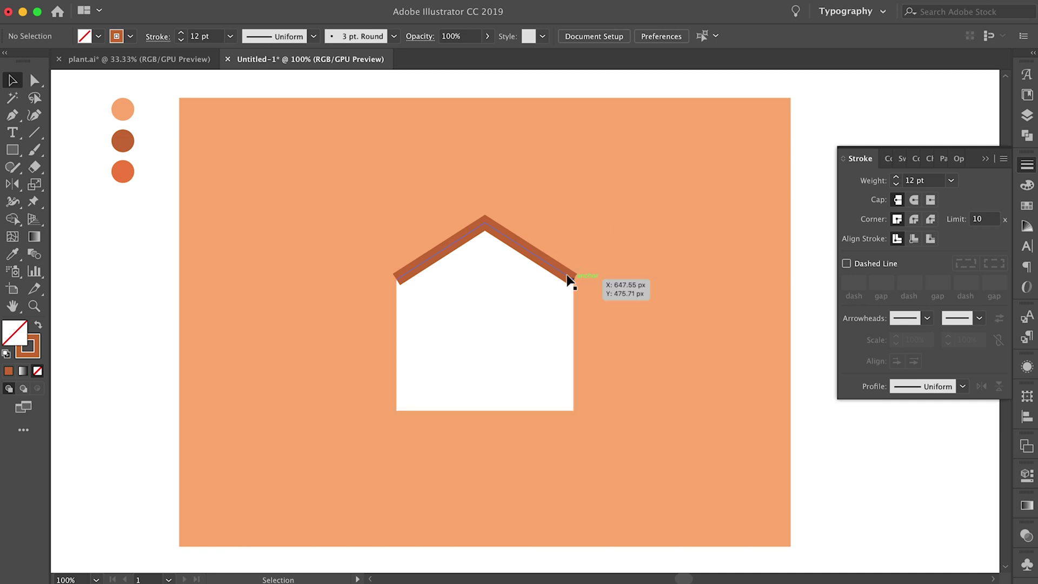
Step: Scale the roofline up proportionally from its peak so it overhangs both walls, with a stroke of about 13.5 pt
click(532, 257)
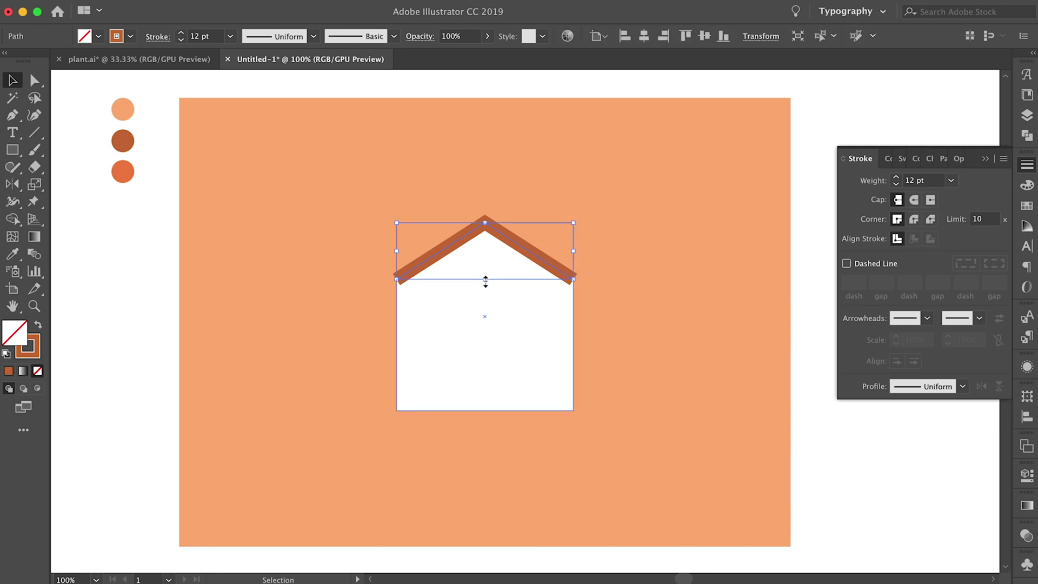
key(shift)
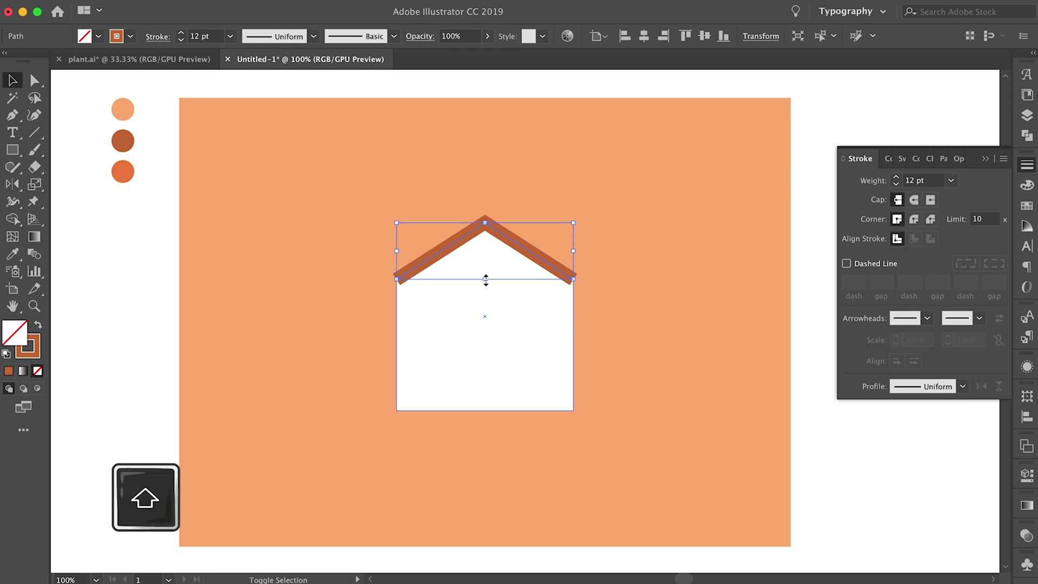
drag(486, 280, 484, 287)
click(340, 211)
key(a)
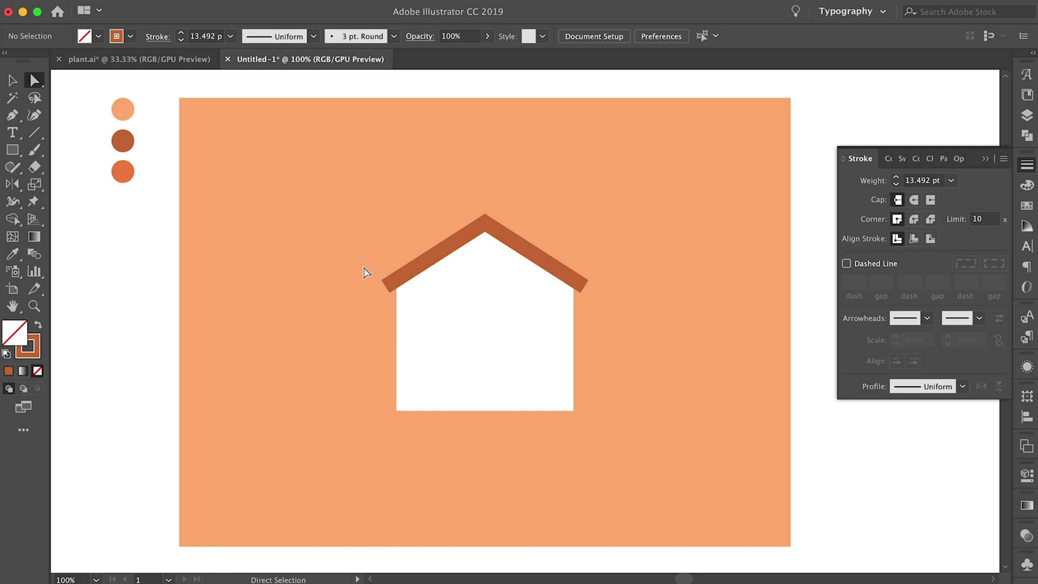
Step: Lower the side points of both the roofline and the house together, keeping the peak in place, to make the roof steeper
key(a)
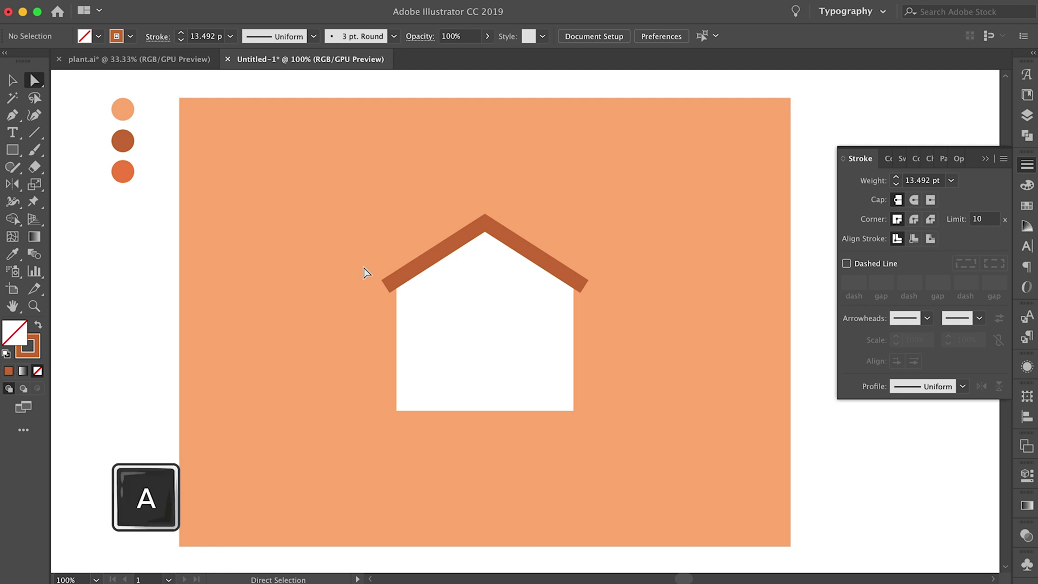
drag(363, 263, 619, 304)
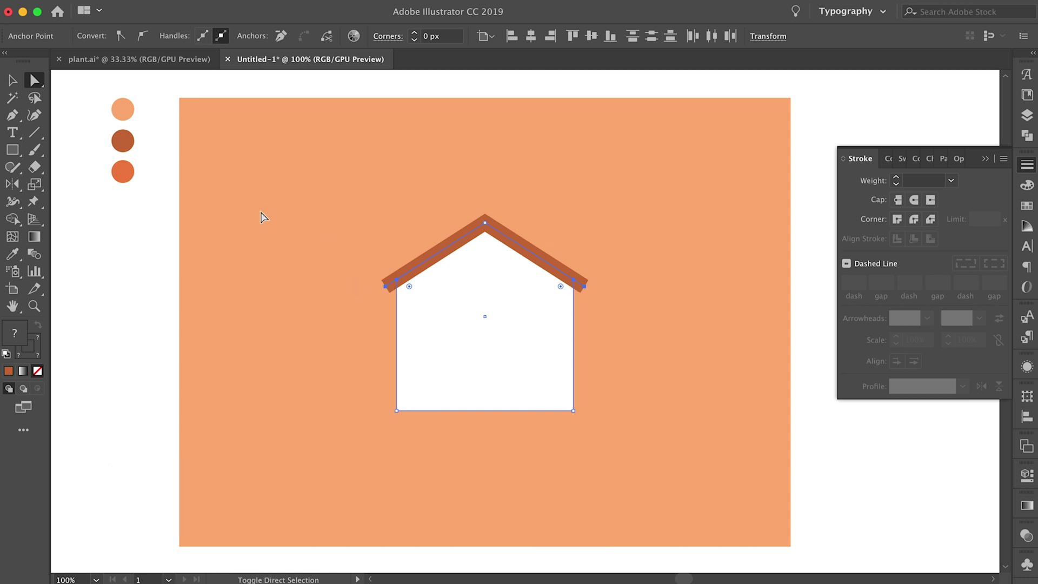
key(shift+Down)
key(shift+Down)
key(shift+Down)
key(shift+Down)
key(shift+Down)
key(shift+Down)
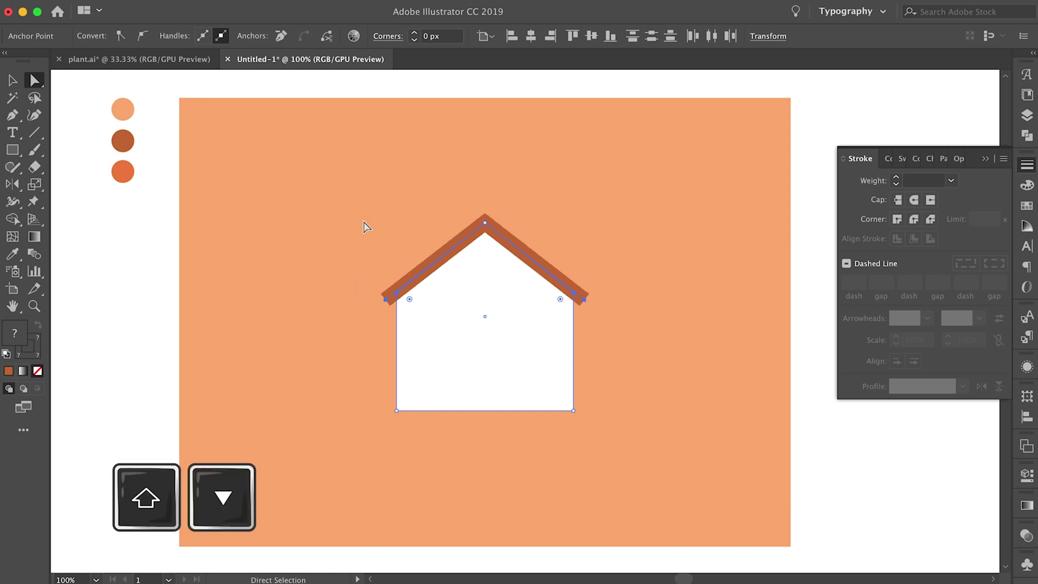
click(370, 223)
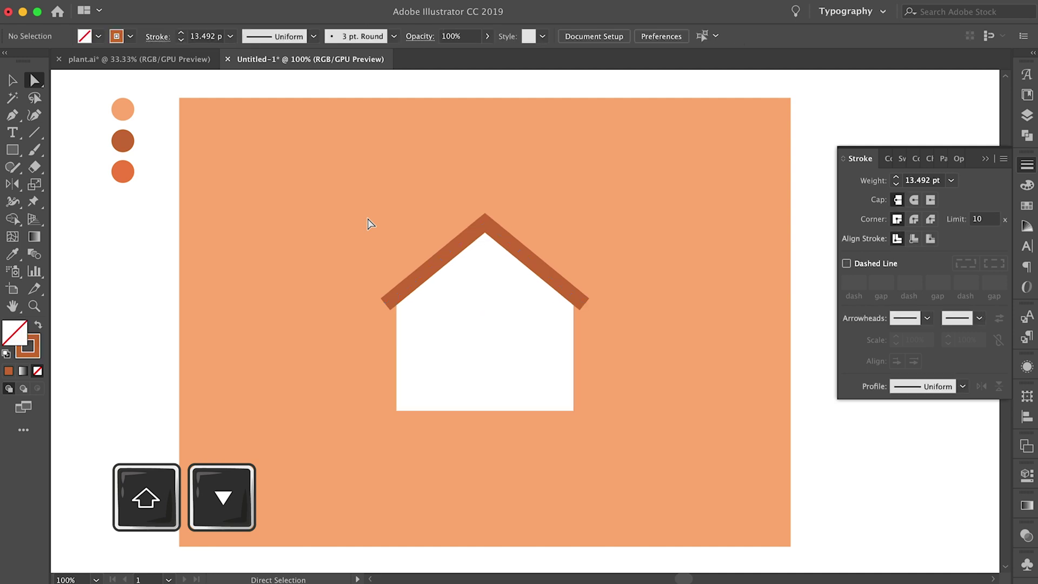
Step: Lower the house's two bottom corner points slightly to make the walls taller
drag(365, 384, 601, 436)
key(shift+Down)
click(601, 436)
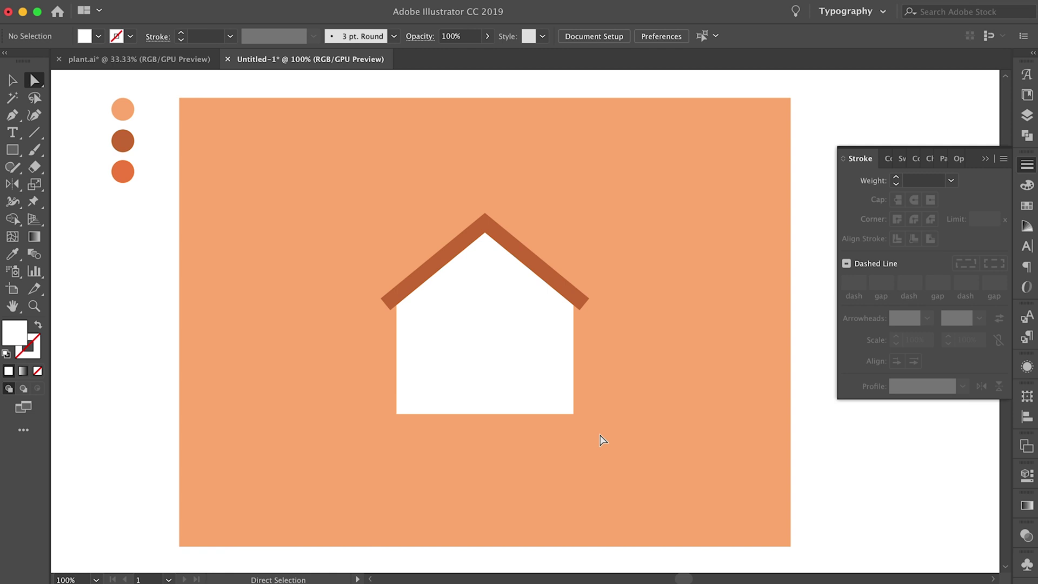
Step: Set the roofline's stroke weight to 12 pt and deselect it
key(v)
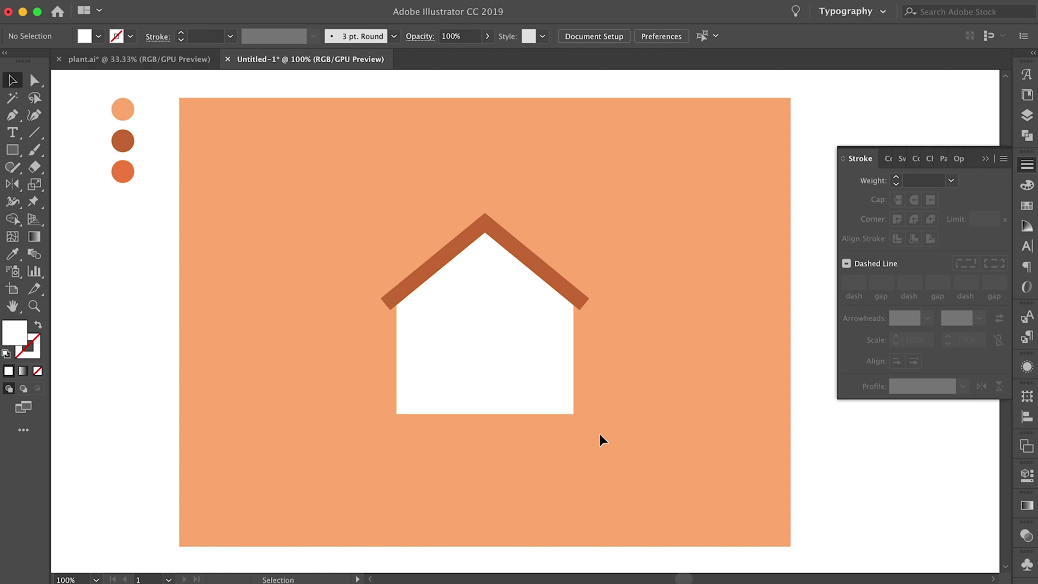
click(533, 258)
click(896, 184)
click(896, 185)
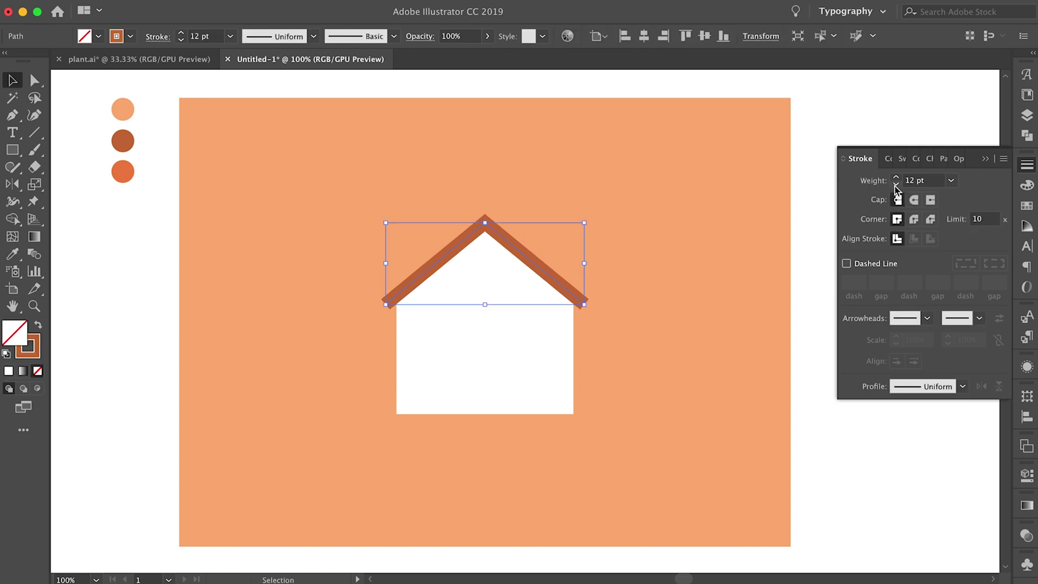
click(896, 178)
click(896, 185)
click(719, 186)
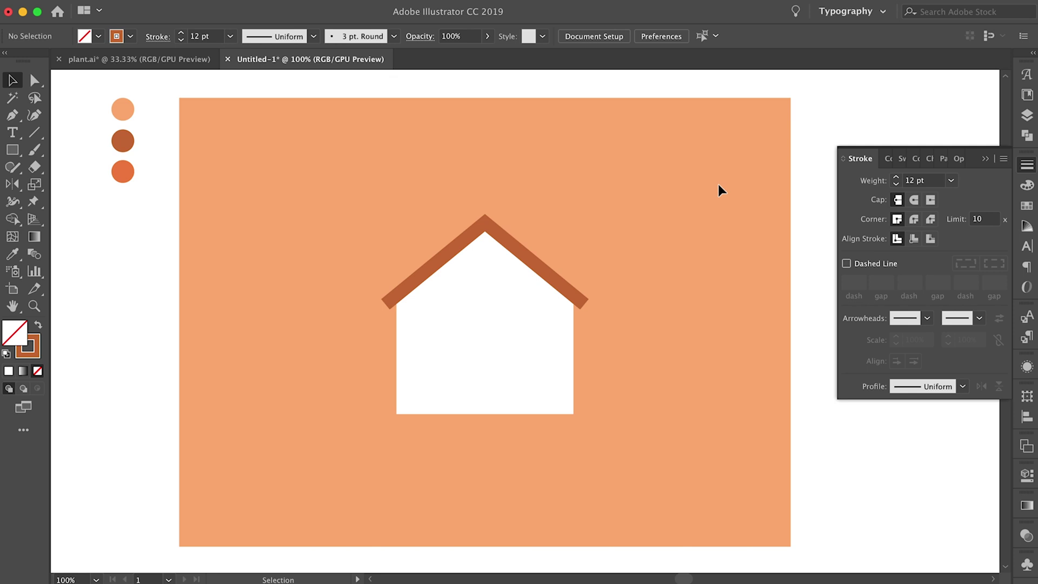
Step: Draw a tall chimney rectangle over the left roof slope, filled with the roof's dark brown and without stroke
key(m)
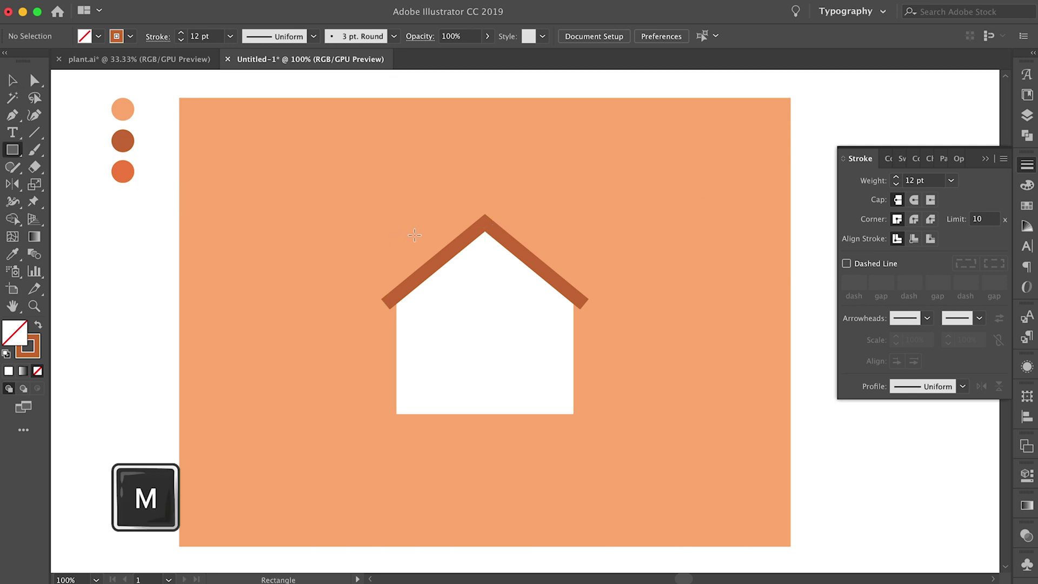
drag(413, 234, 447, 303)
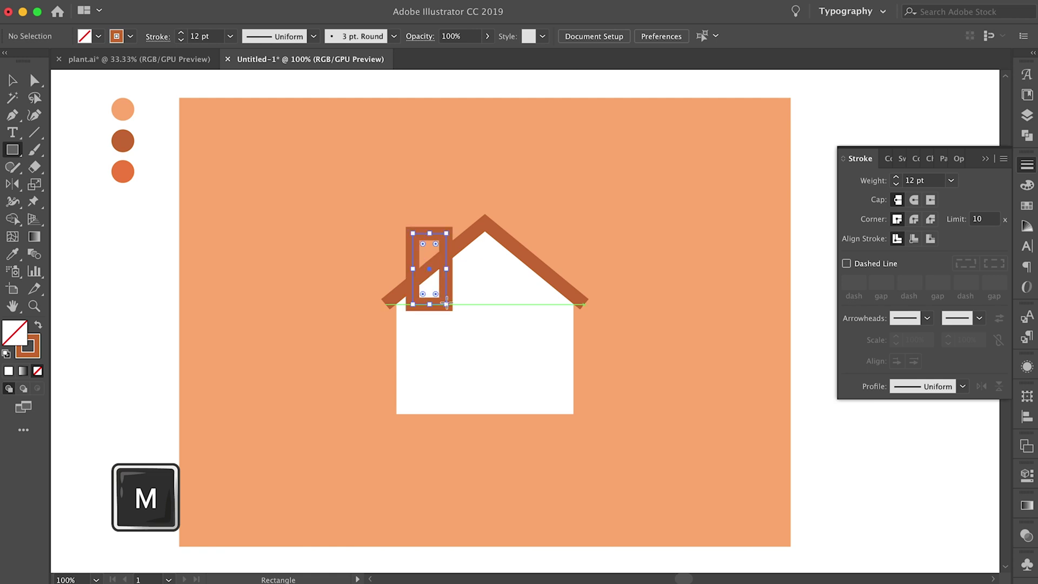
click(36, 328)
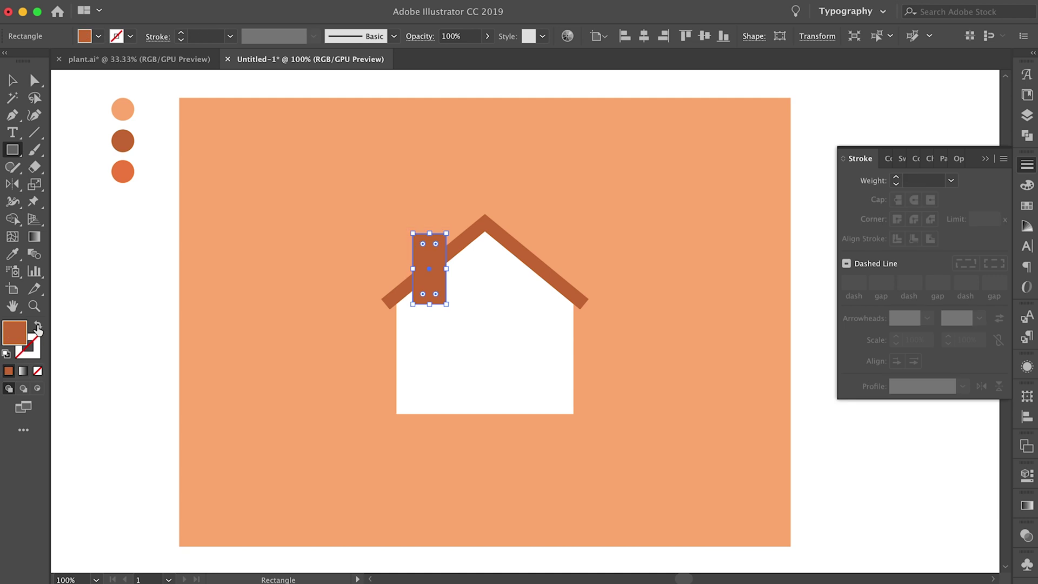
key(v)
click(347, 232)
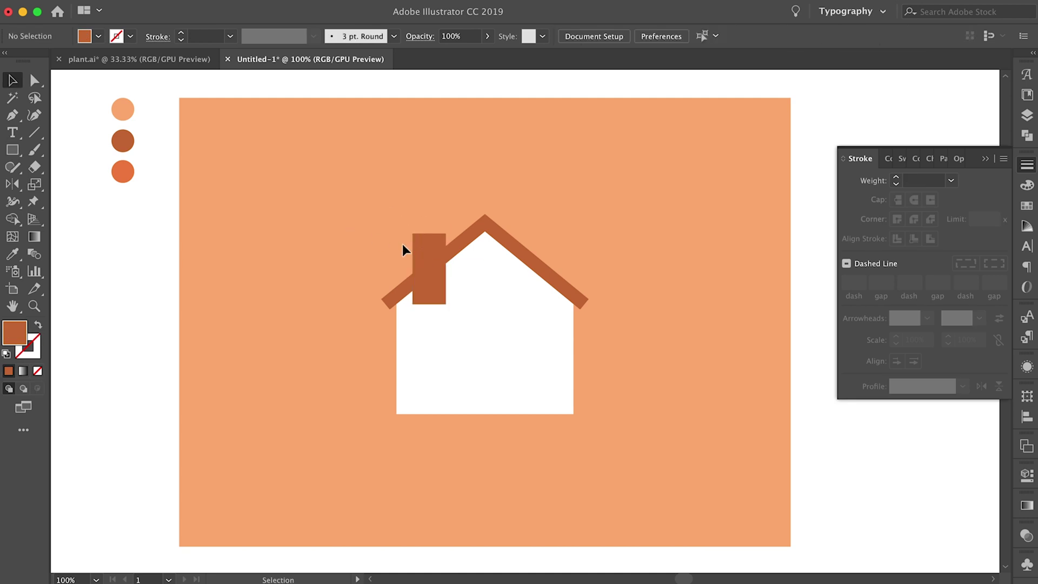
Step: Send the chimney backward behind the roofline and the white house body
click(430, 265)
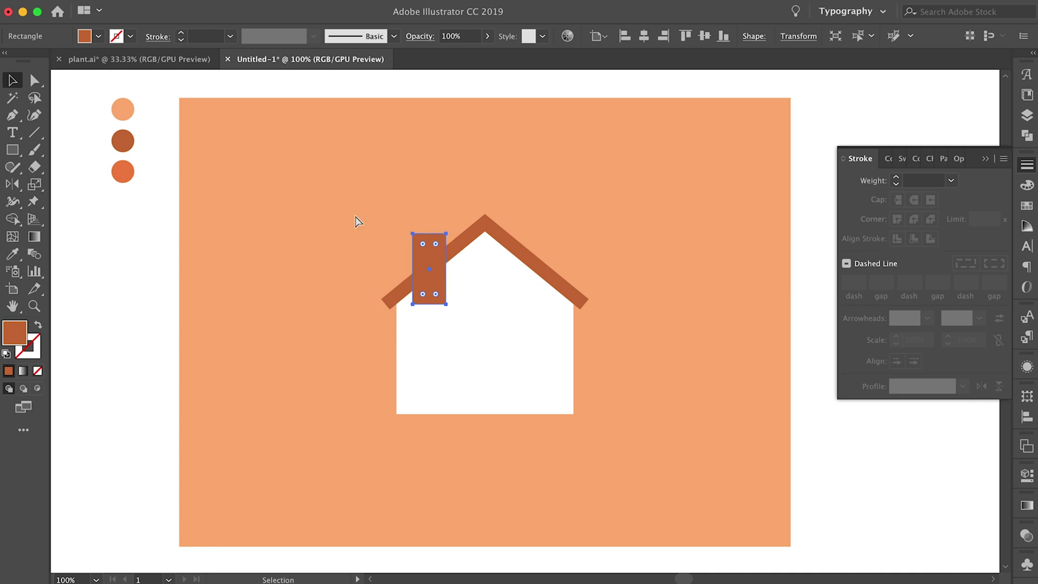
key(super+bracketleft)
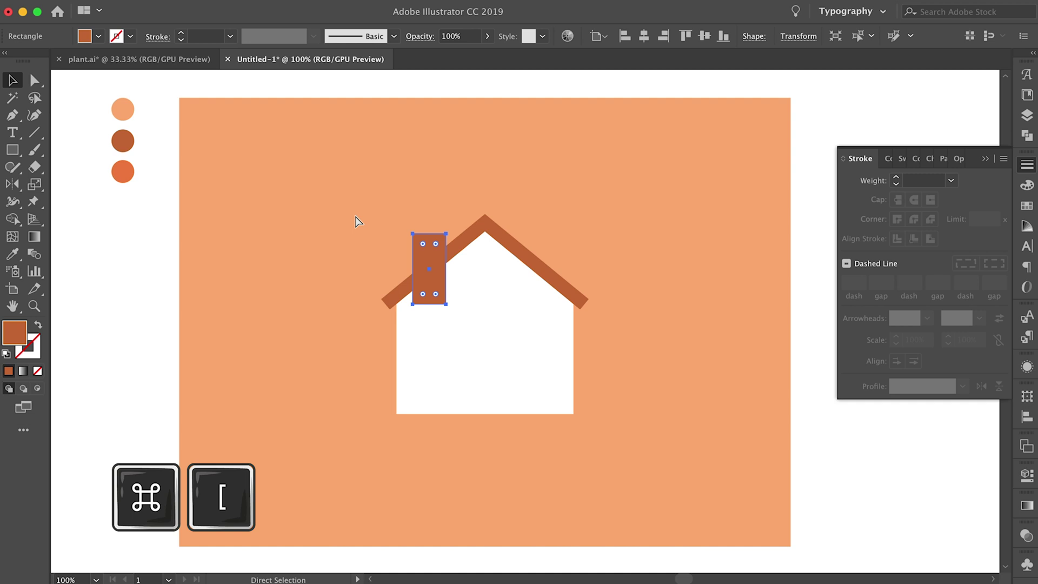
key(super+bracketleft)
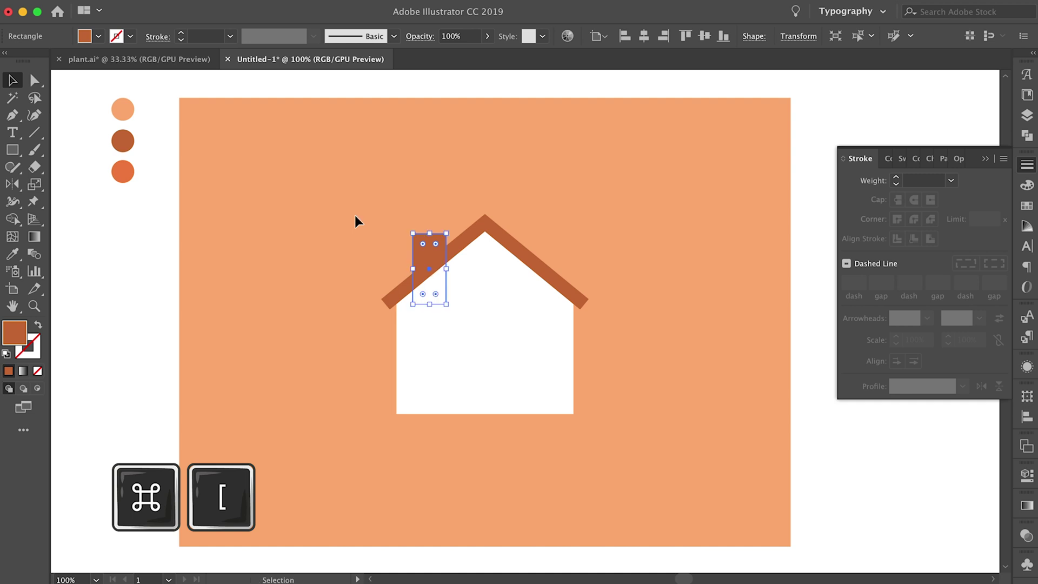
click(354, 190)
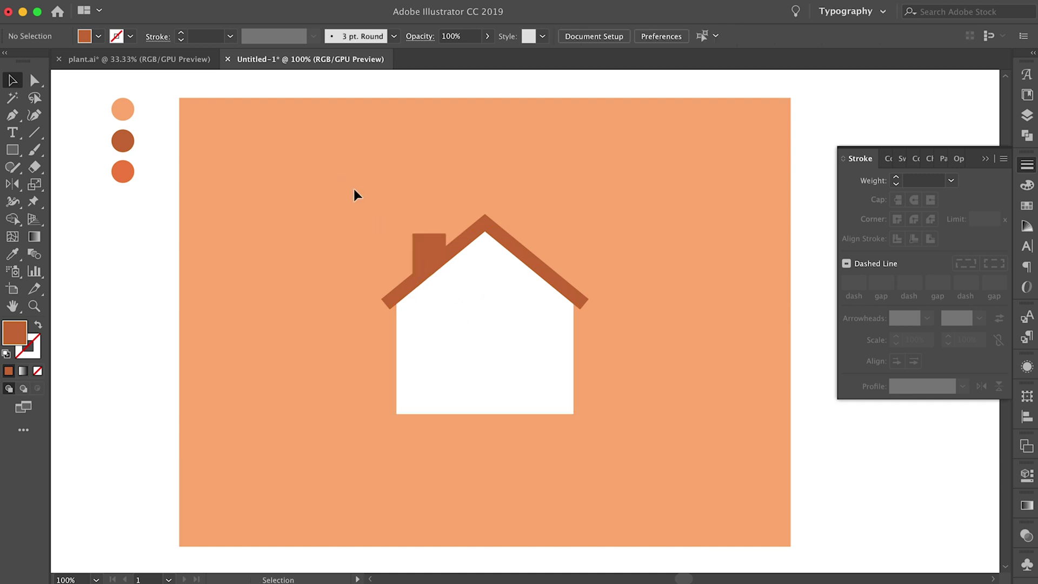
Step: Nudge the chimney slightly left and down along the roof slope and deselect it
click(421, 247)
key(Up)
key(Up)
key(Left)
key(Up)
click(377, 220)
click(429, 251)
key(Down)
key(Down)
key(Down)
key(Down)
key(Down)
key(Down)
key(Down)
key(Left)
key(Left)
key(Left)
key(Down)
key(Down)
click(347, 203)
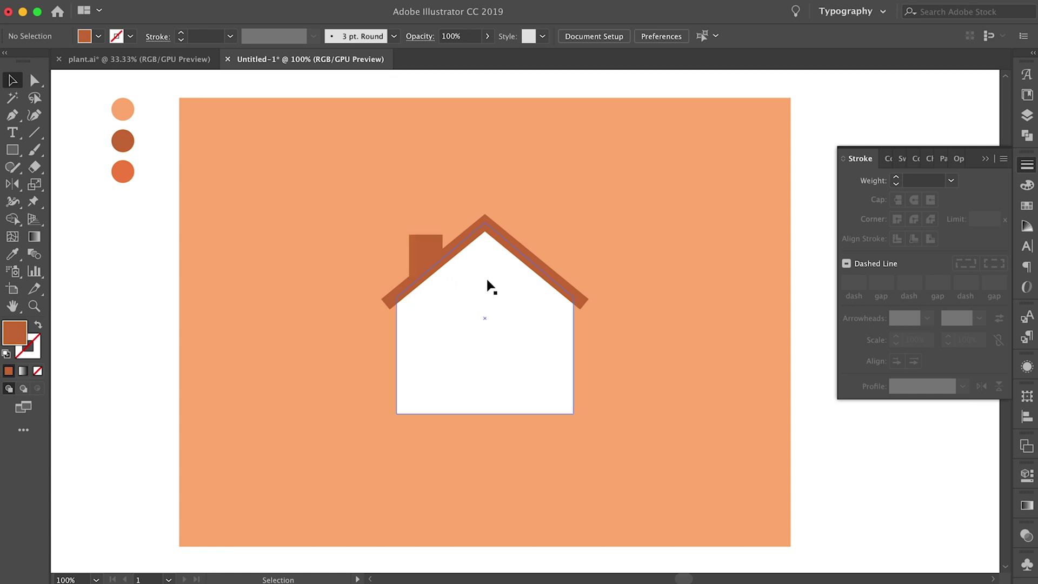
Step: Draw a small circular window centred in the gable with a 3 pt dark brown stroke and no fill
key(l)
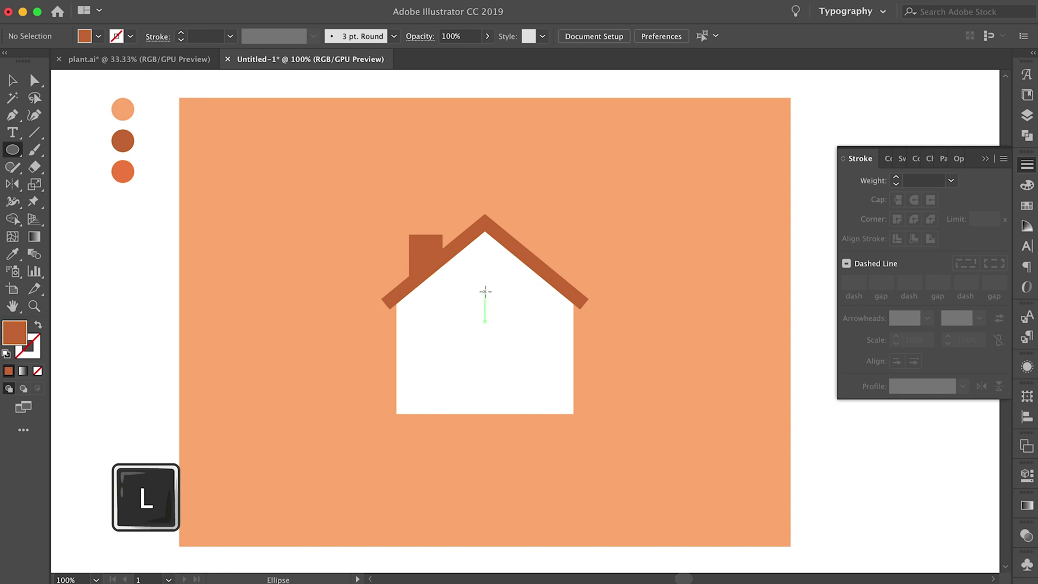
drag(485, 292, 496, 304)
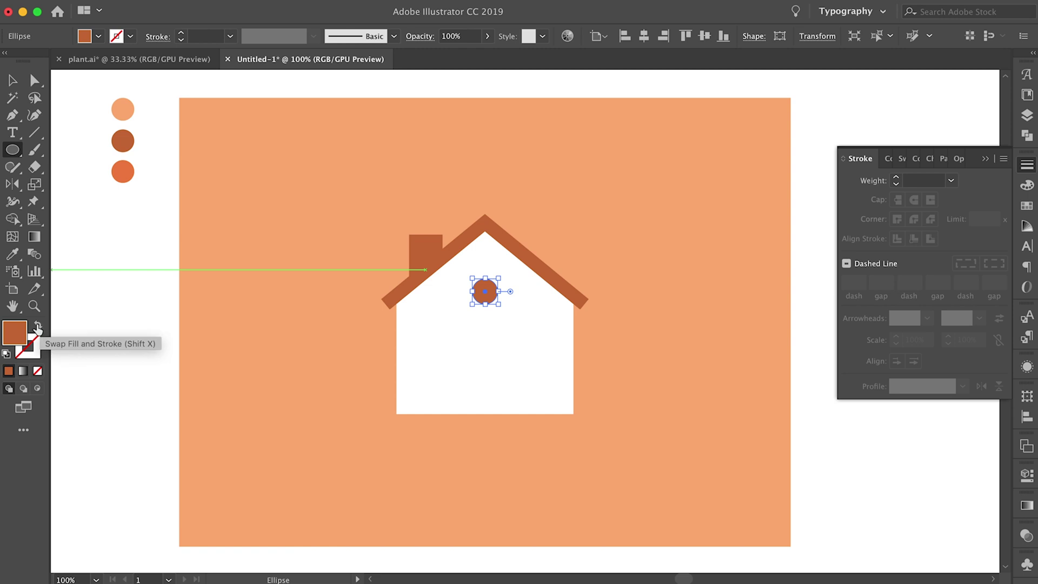
click(36, 327)
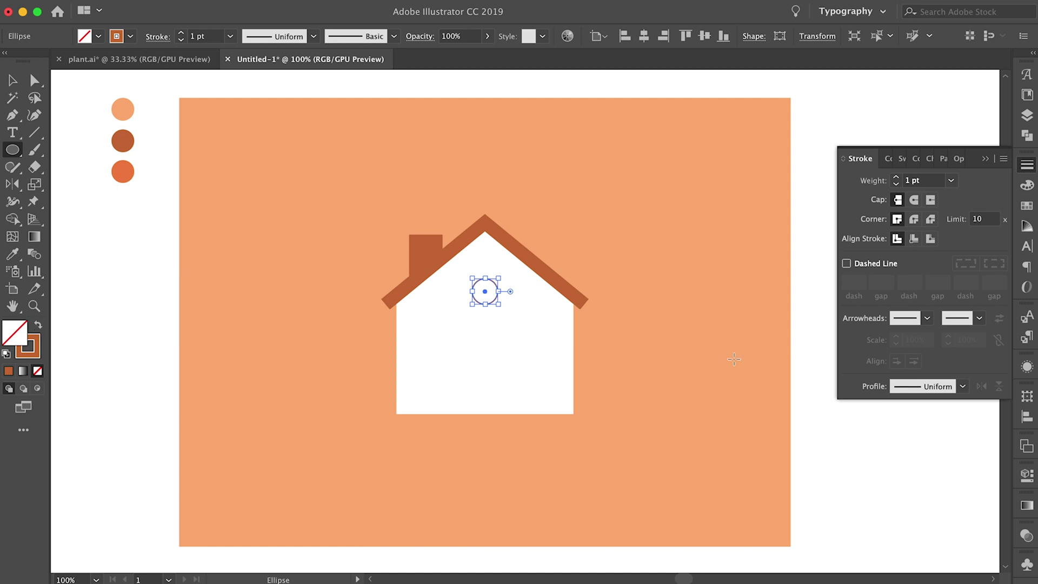
click(896, 177)
click(896, 177)
key(v)
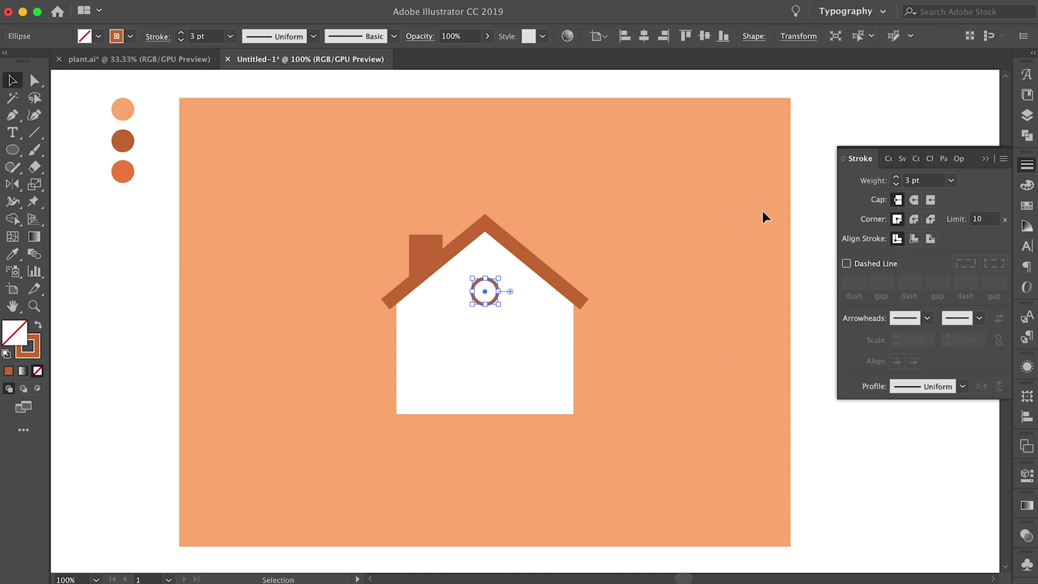
click(806, 216)
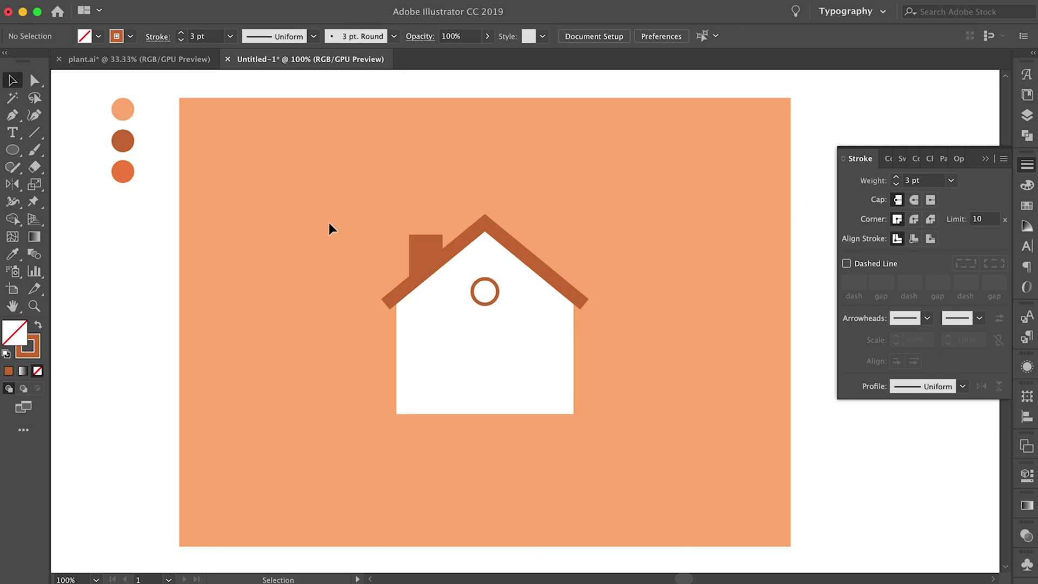
Step: Duplicate the window circle in place and give the copy the orange fill of the third sample circle, without stroke
click(487, 279)
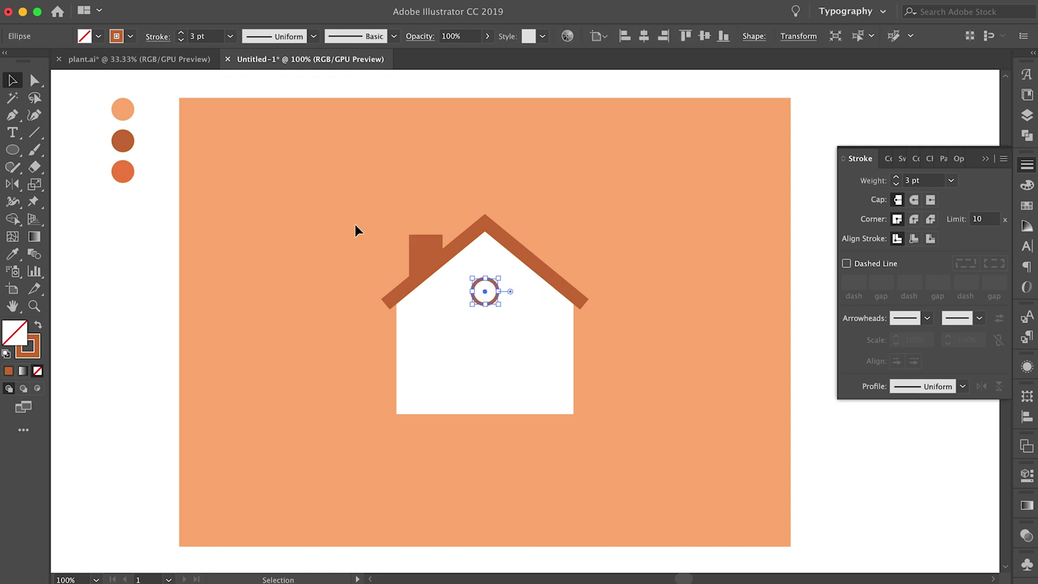
click(357, 231)
click(485, 287)
key(super+c)
key(super+f)
key(i)
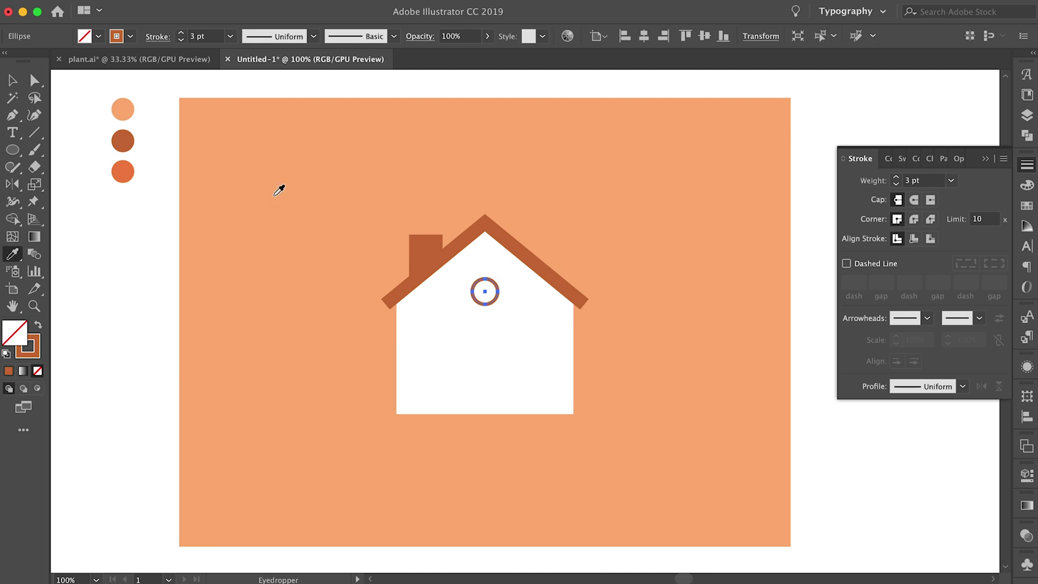
click(125, 165)
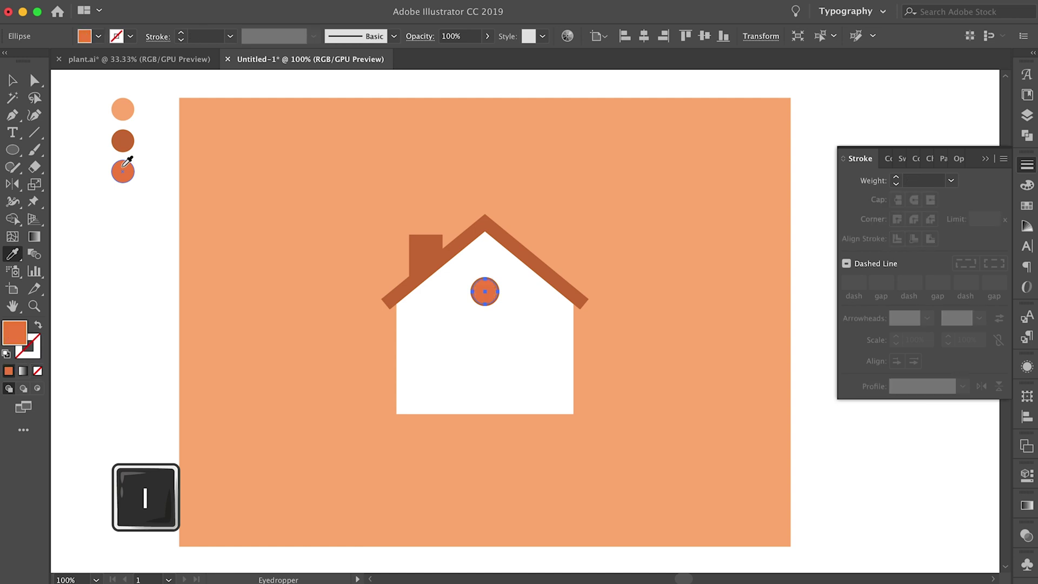
super+click(328, 287)
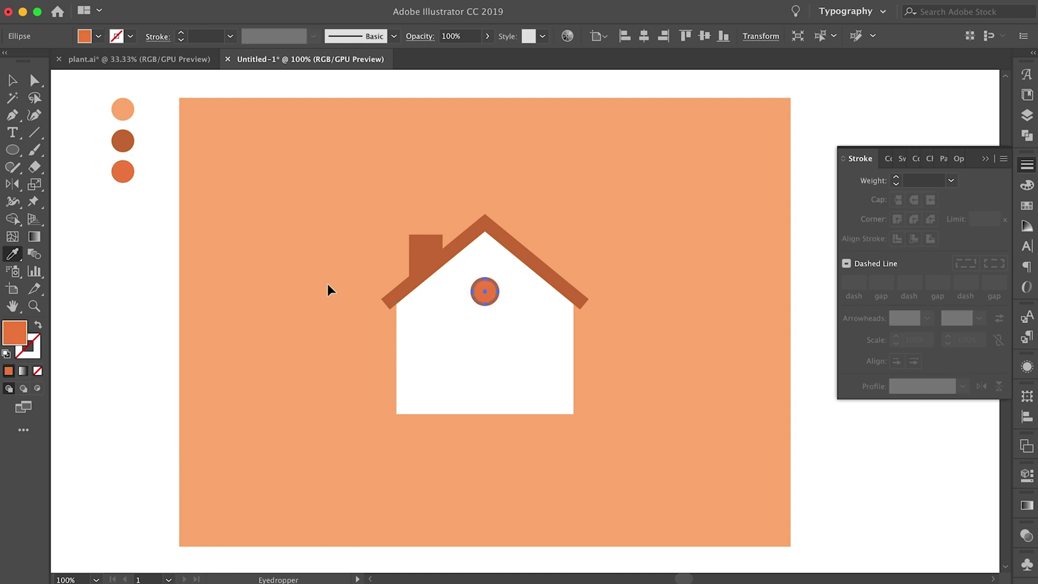
key(v)
Step: Draw a vertical bar through the centre of the round window with the ring's 3 pt dark brown stroke
scroll(478, 281, up, 5)
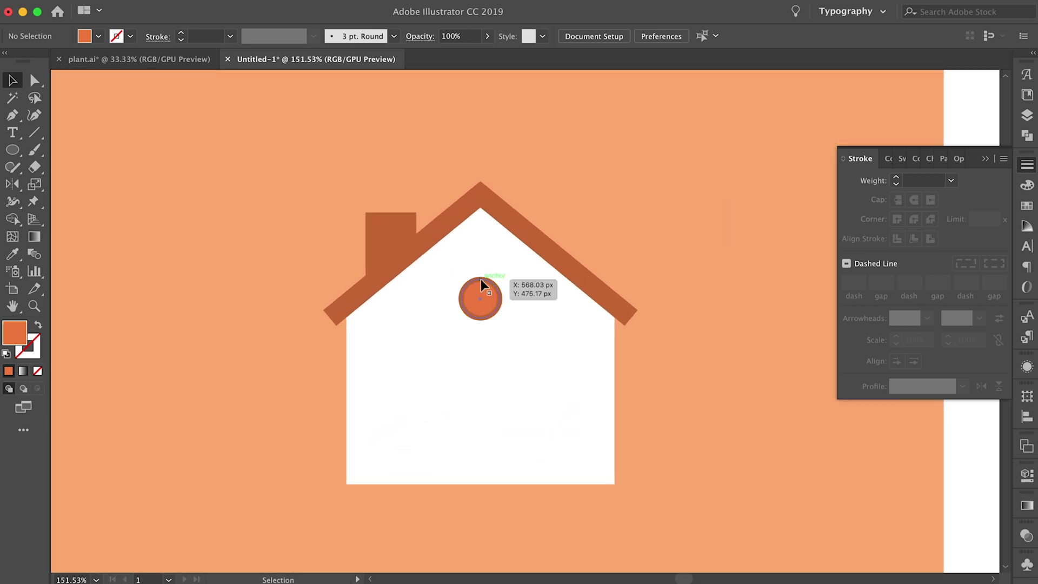
click(482, 279)
click(293, 220)
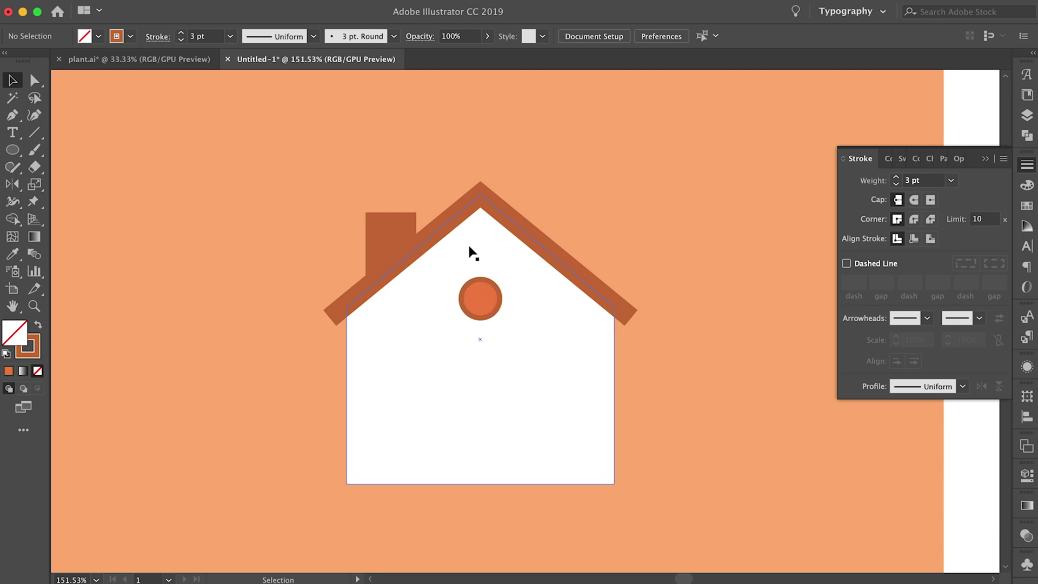
key(p)
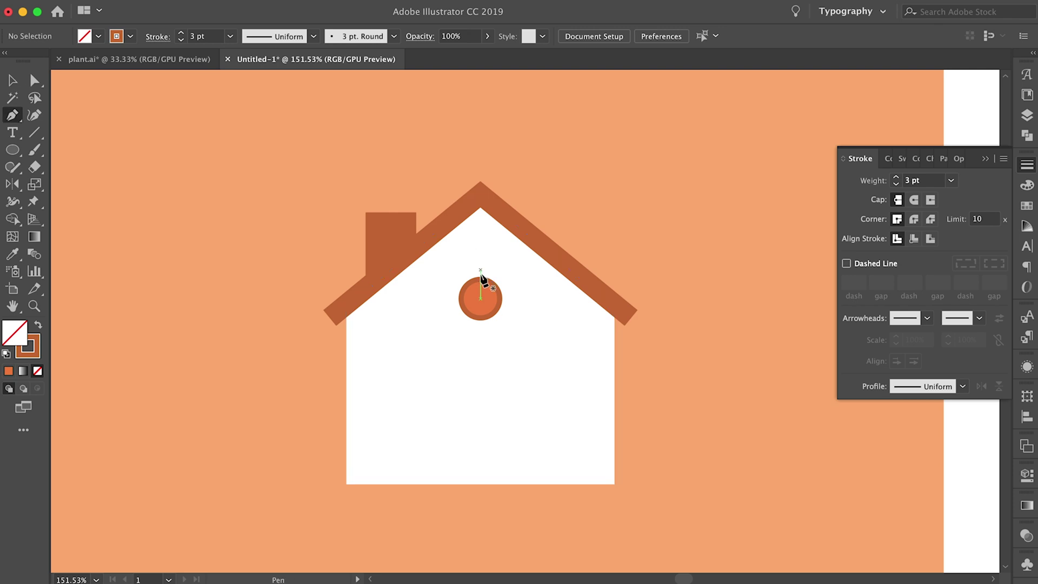
click(481, 280)
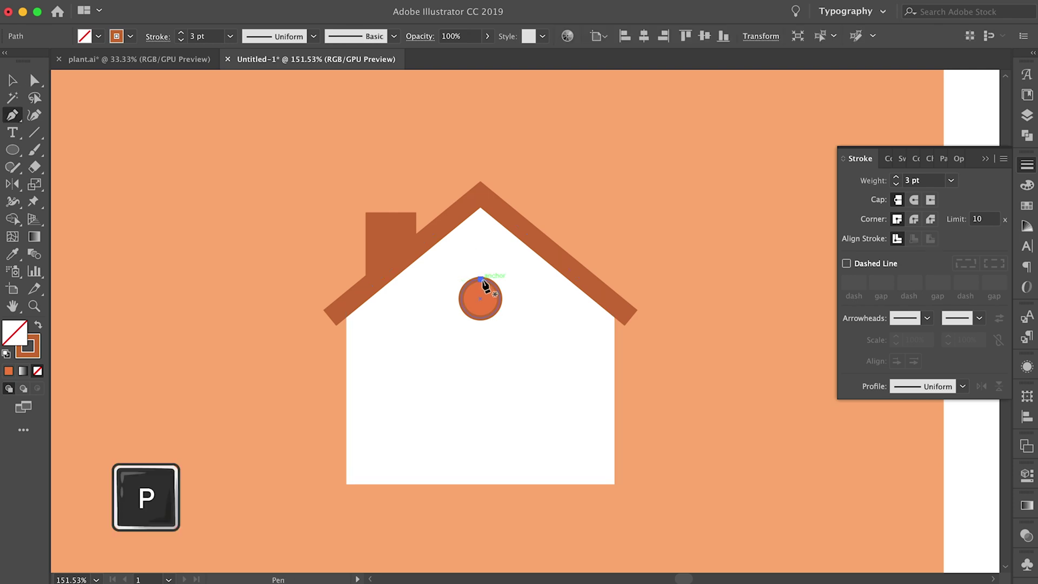
click(481, 317)
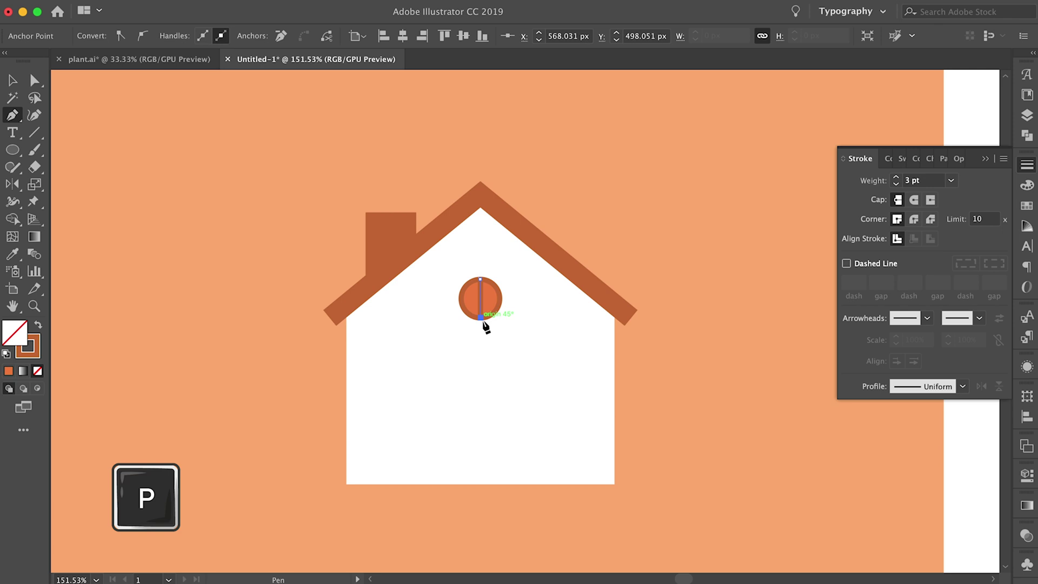
key(v)
click(232, 277)
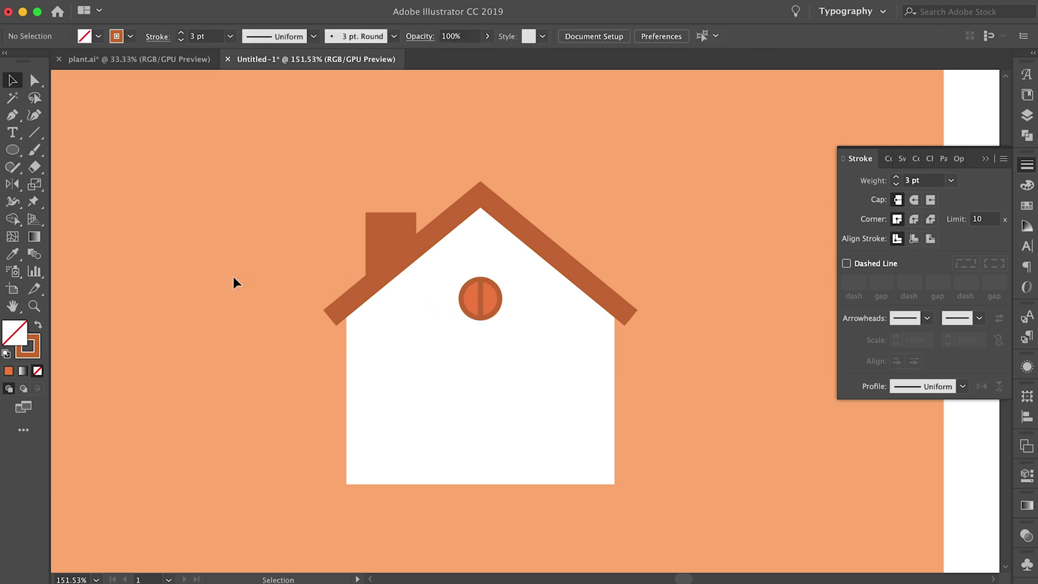
Step: Duplicate the round window's vertical bar in place and rotate the copy 90° to form the horizontal bar
click(482, 288)
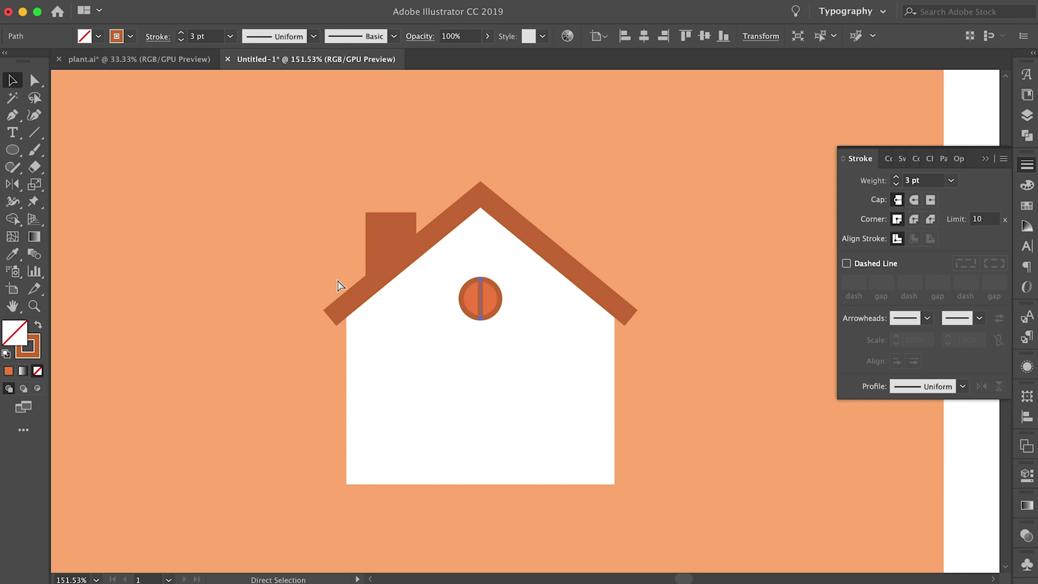
key(super+c)
key(super+f)
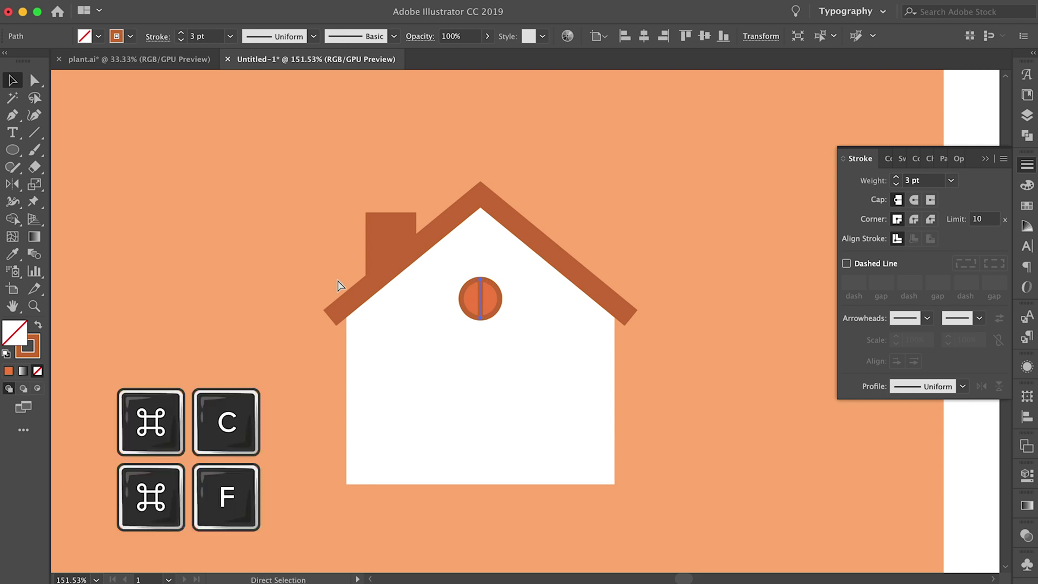
key(v)
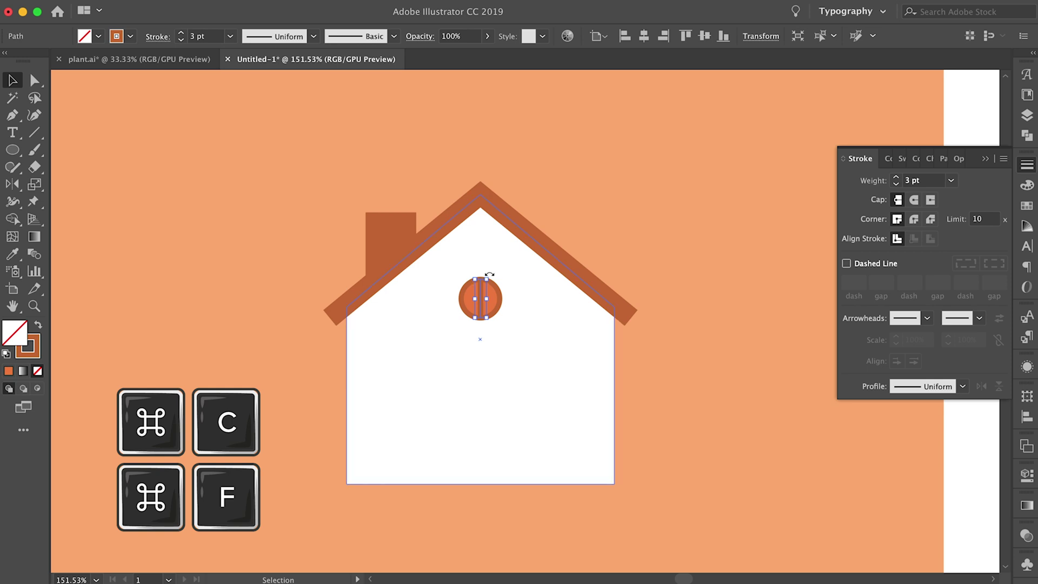
drag(489, 275, 465, 305)
click(264, 237)
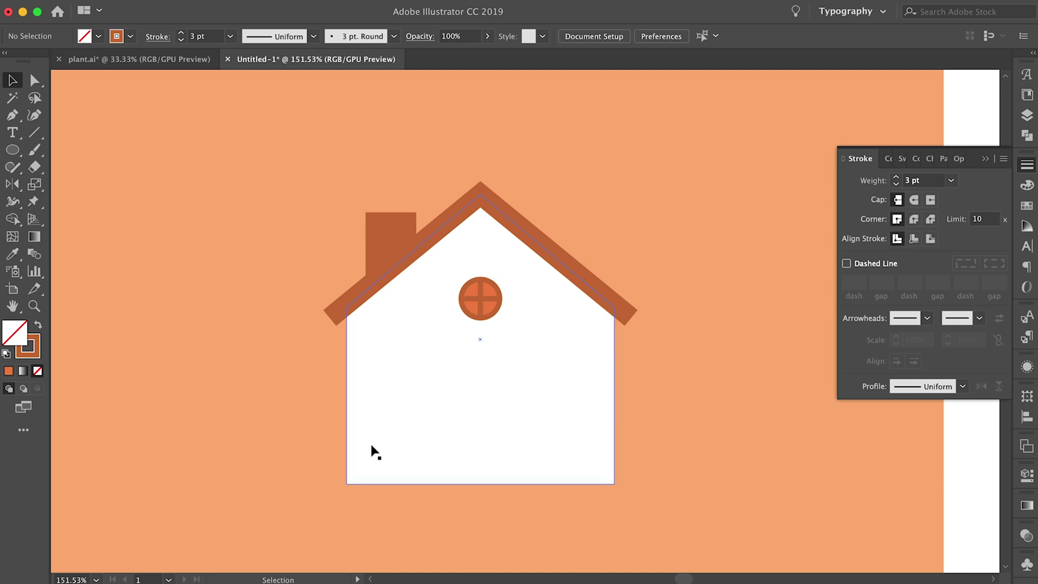
Step: Draw a thin doorstep rectangle on the wall's bottom edge and give it the window's orange fill without stroke
key(m)
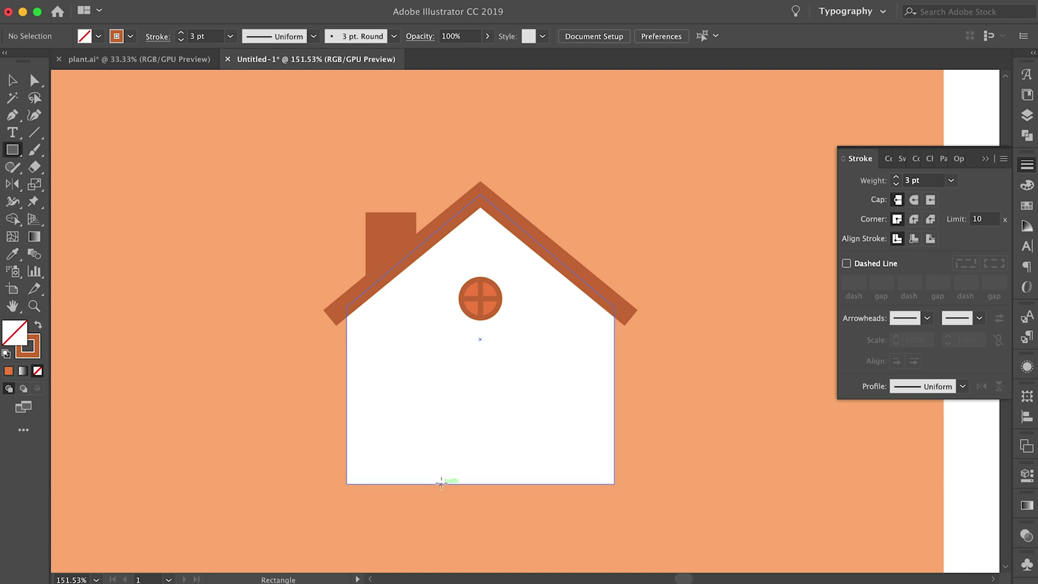
key(m)
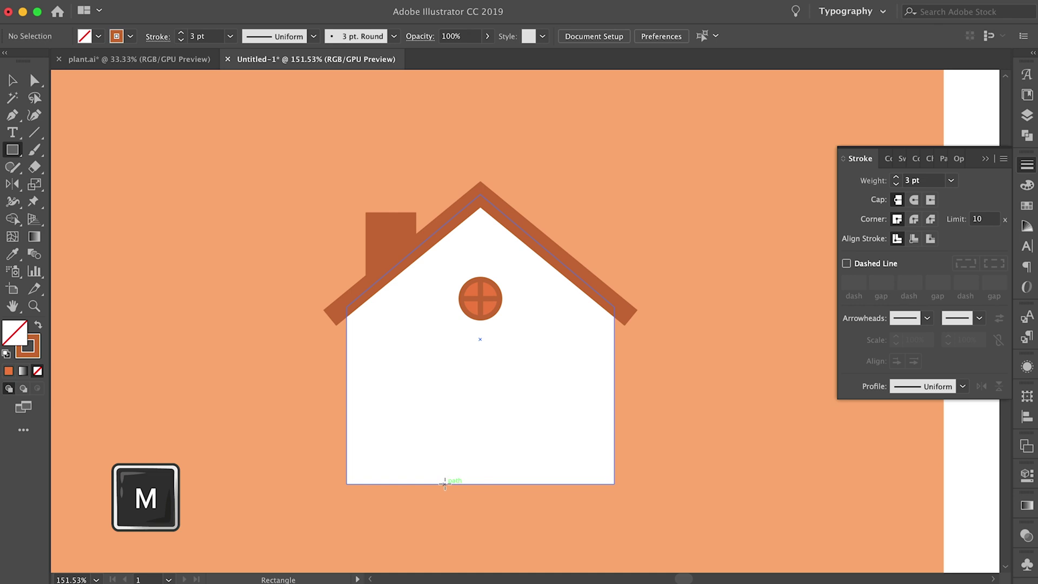
drag(445, 484, 526, 472)
key(v)
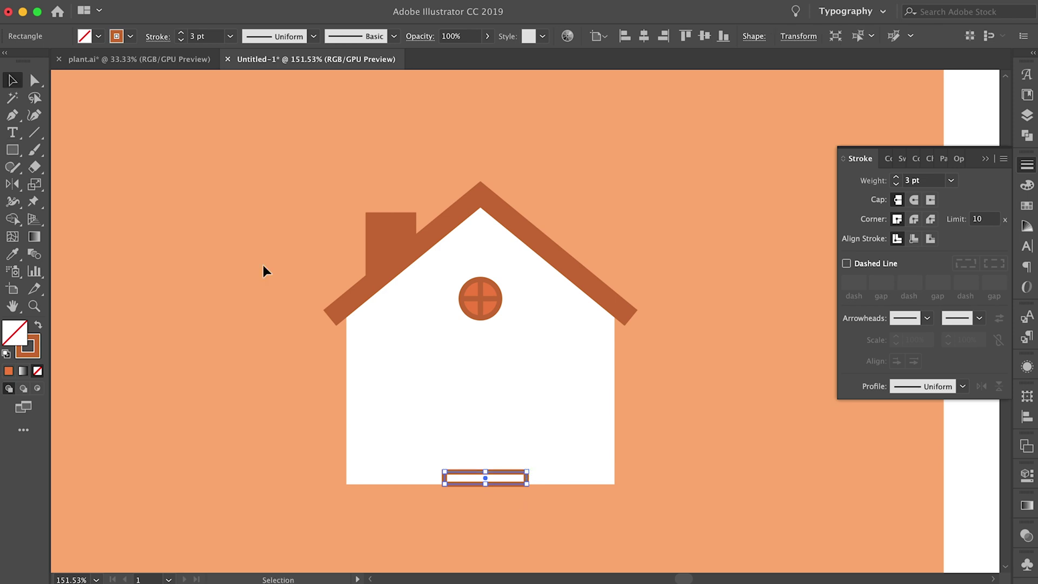
key(i)
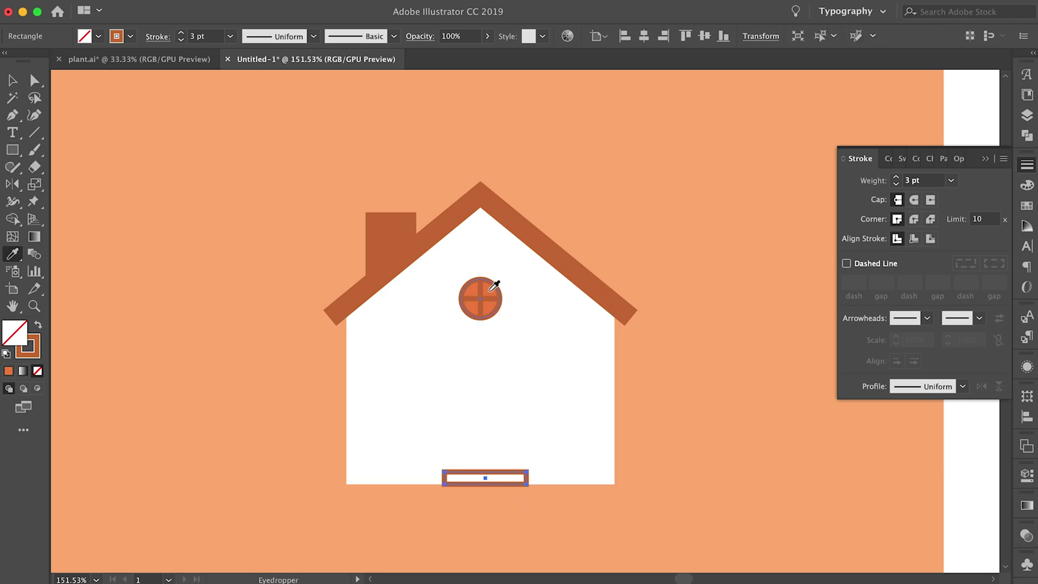
click(494, 285)
key(v)
click(324, 284)
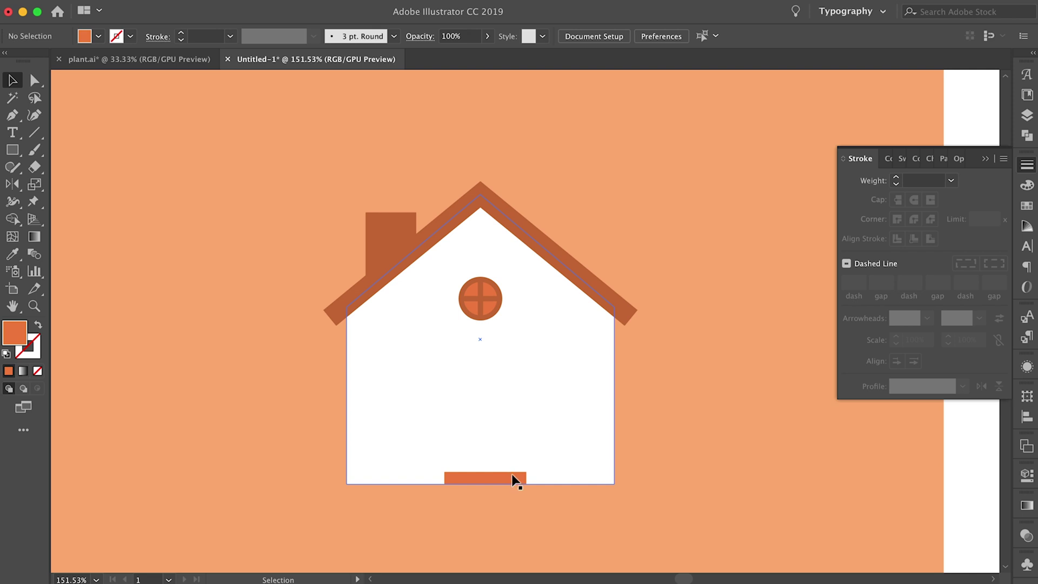
Step: Centre the doorstep under the round window on the wall's bottom edge and widen it slightly on both sides
drag(515, 476, 509, 477)
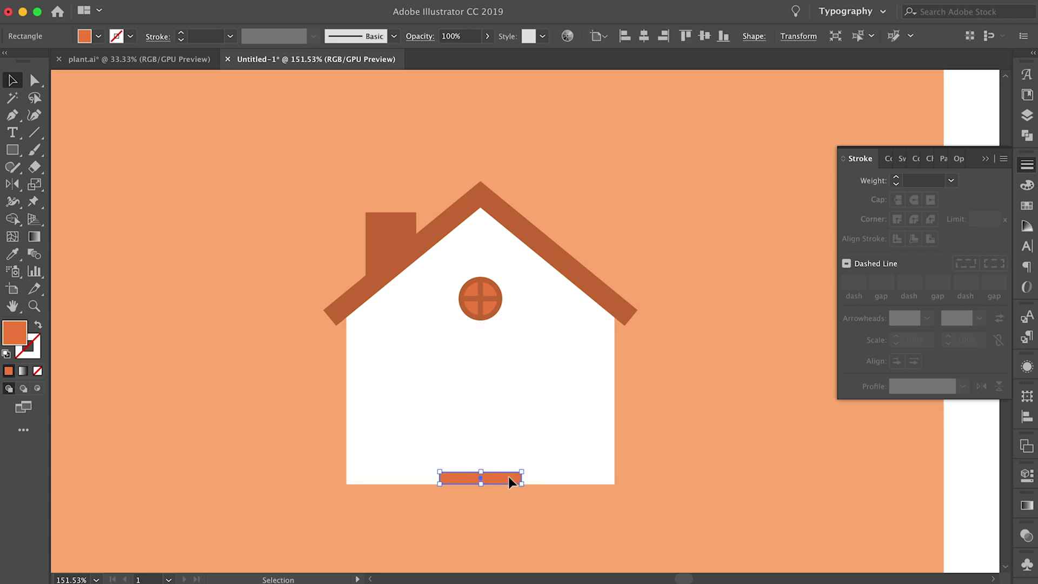
click(241, 388)
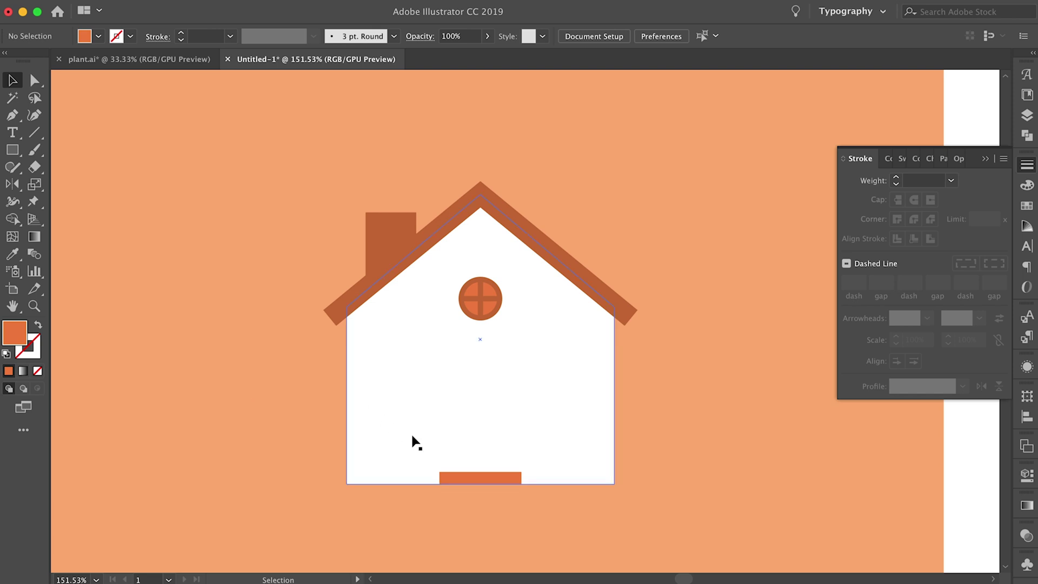
click(469, 478)
scroll(469, 478, up, 4)
drag(420, 478, 413, 481)
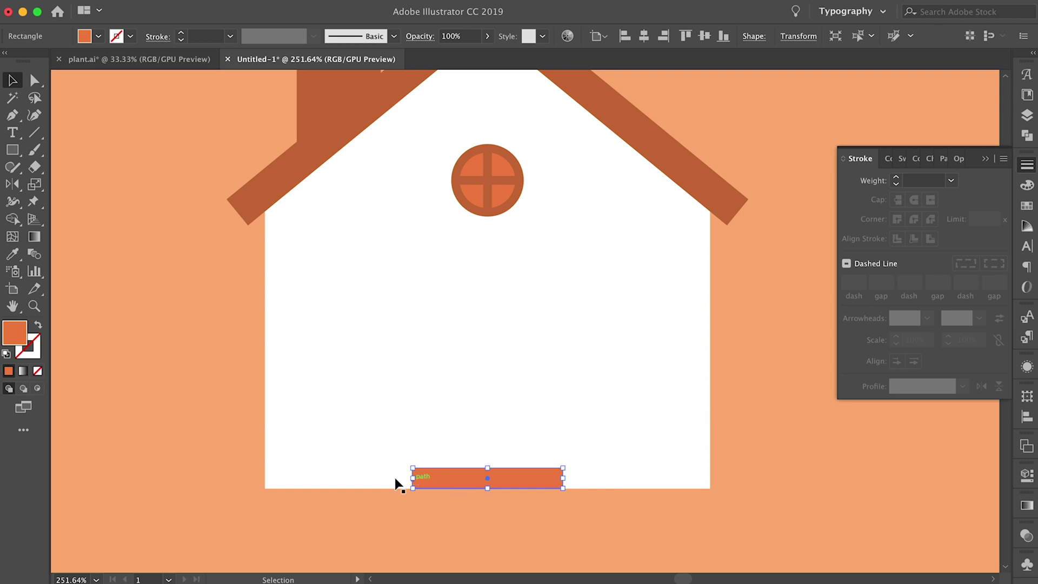
click(192, 445)
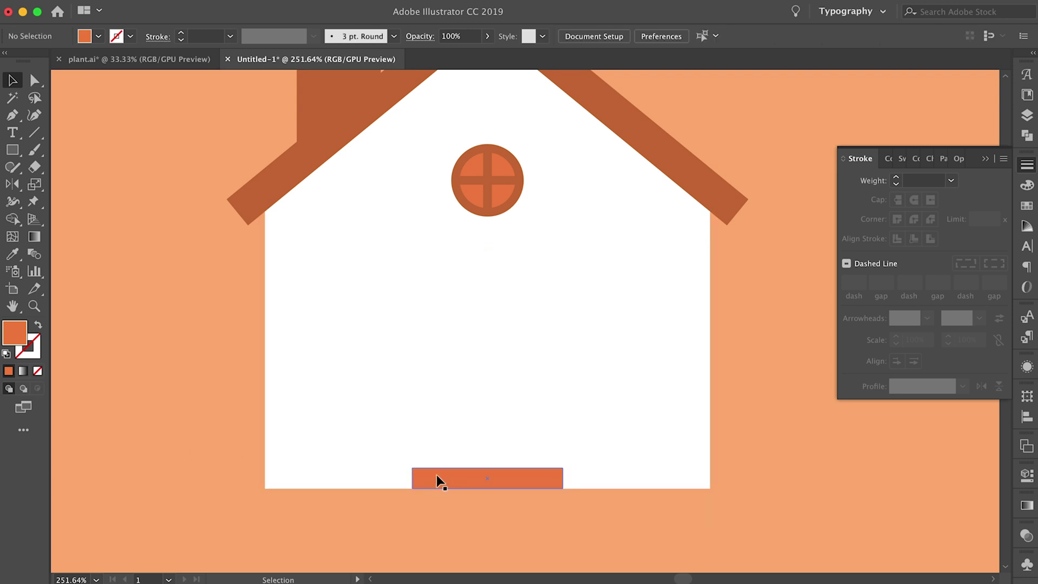
Step: Copy the doorstep directly above itself, narrow the copy symmetrically and stretch it upward into a tall door
drag(437, 474, 438, 458)
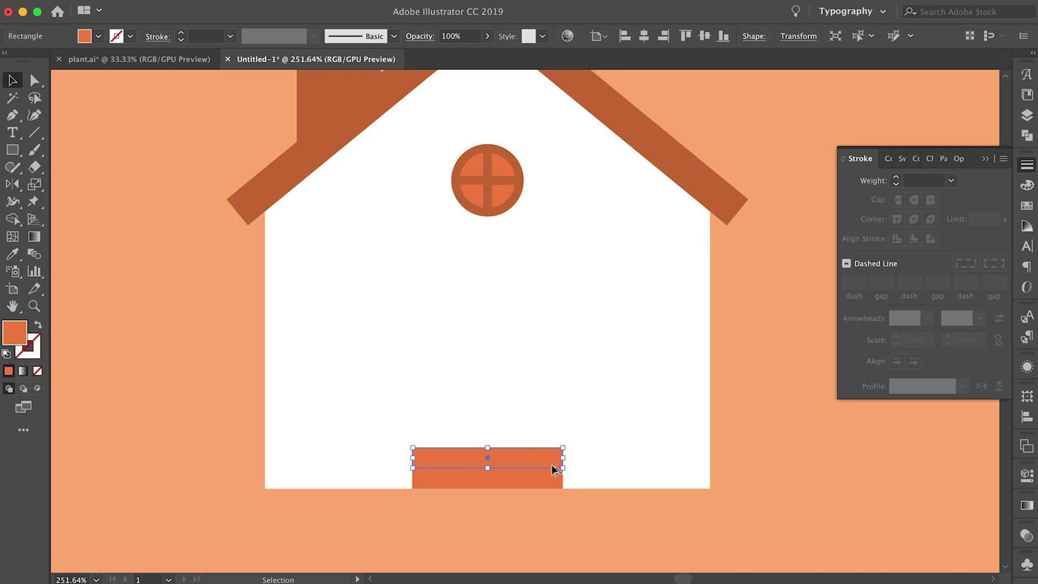
drag(563, 458, 552, 460)
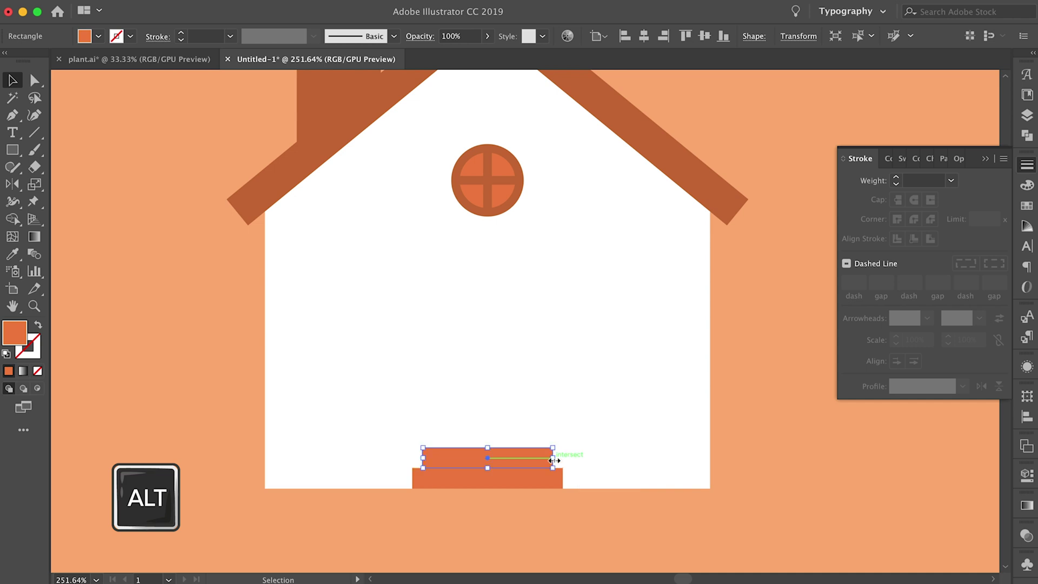
drag(487, 447, 488, 290)
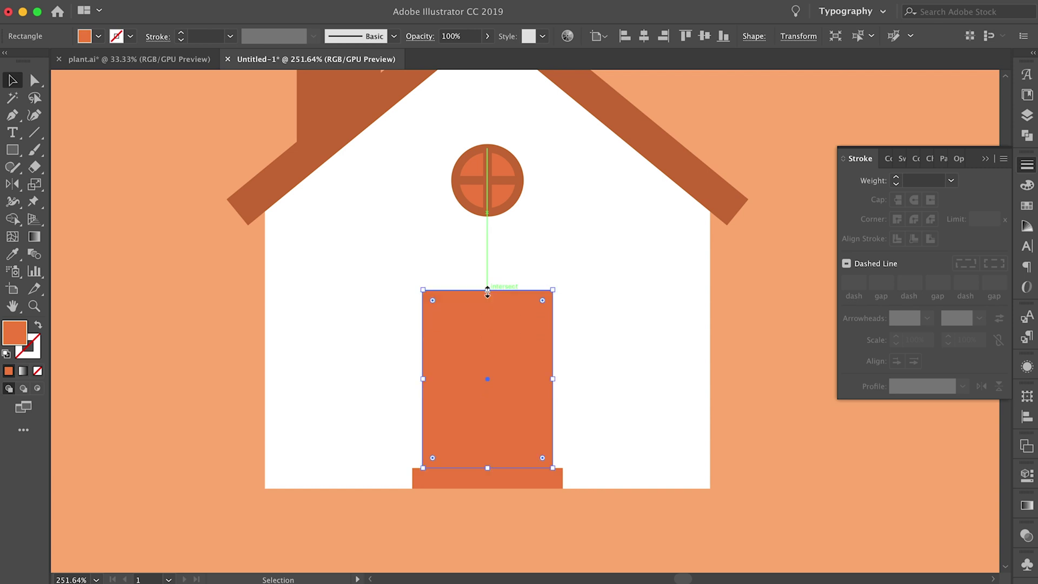
click(217, 323)
Step: Duplicate the door in place and give the copy the window ring's 3 pt brown stroke without fill
click(504, 363)
key(a)
key(super+c)
key(super+f)
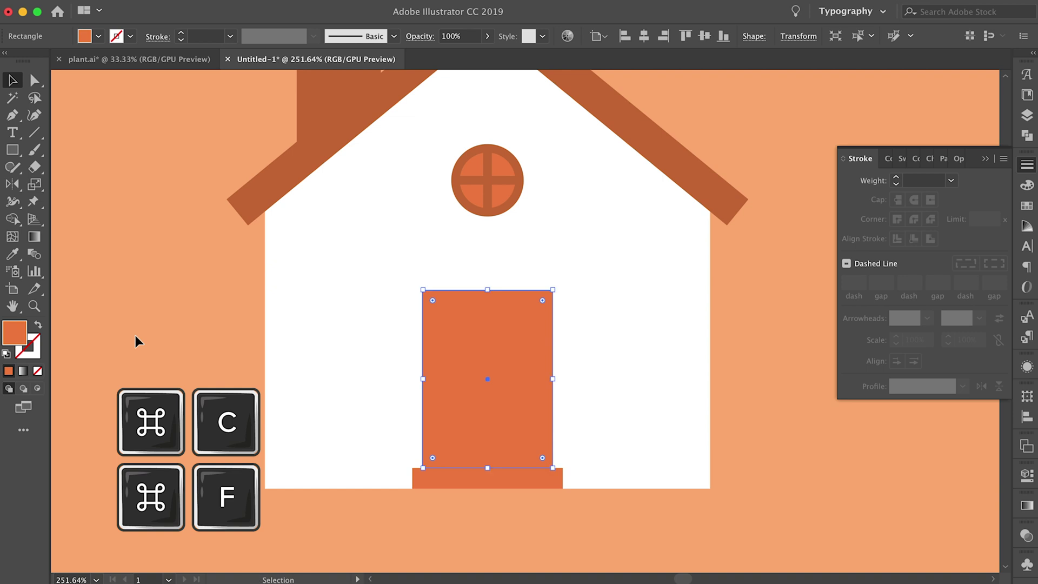
key(i)
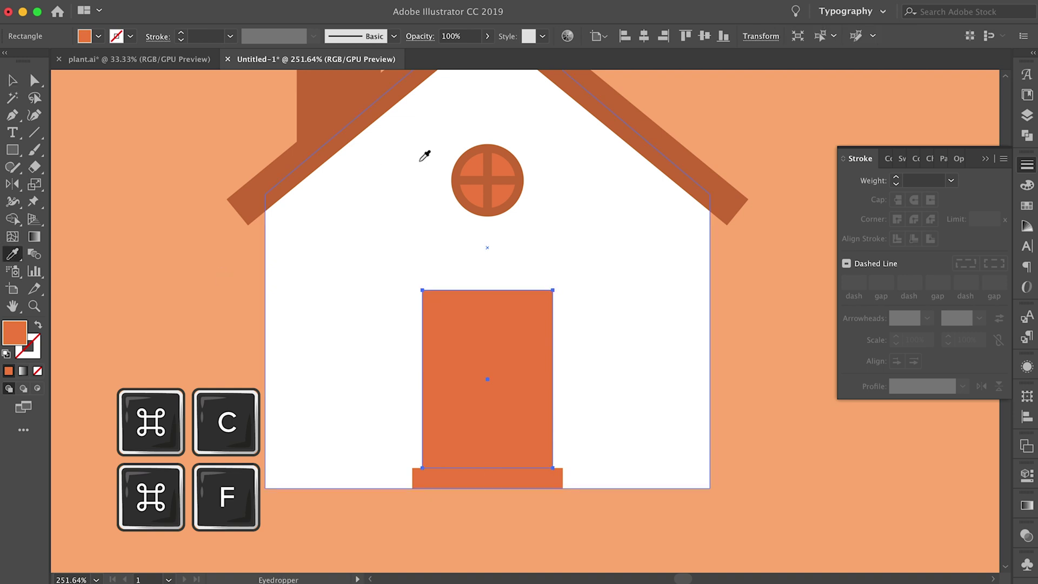
click(473, 153)
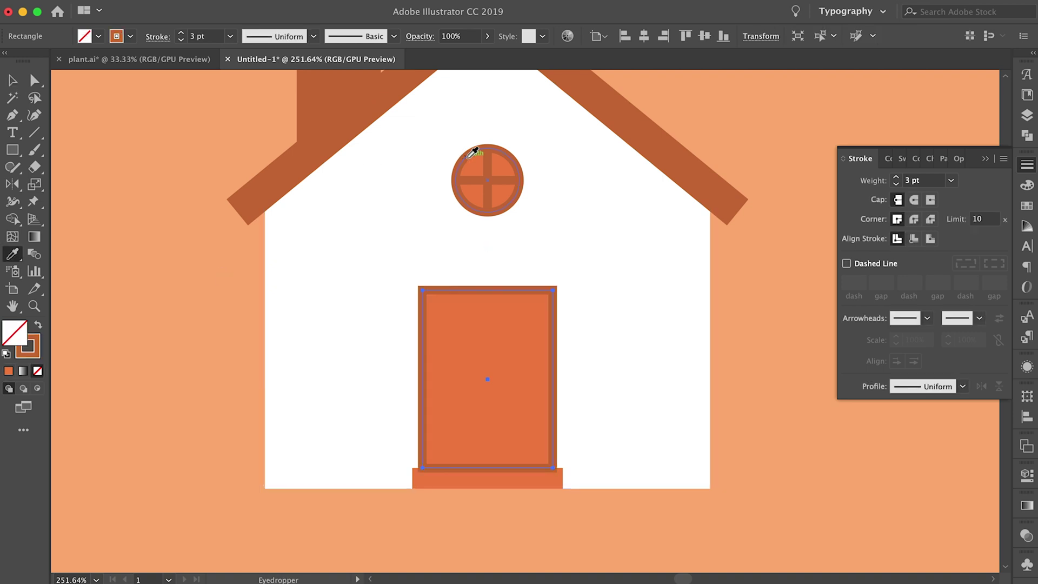
Step: Open the door frame at the doorstep by adding an anchor point on its bottom edge and deleting it
key(plus)
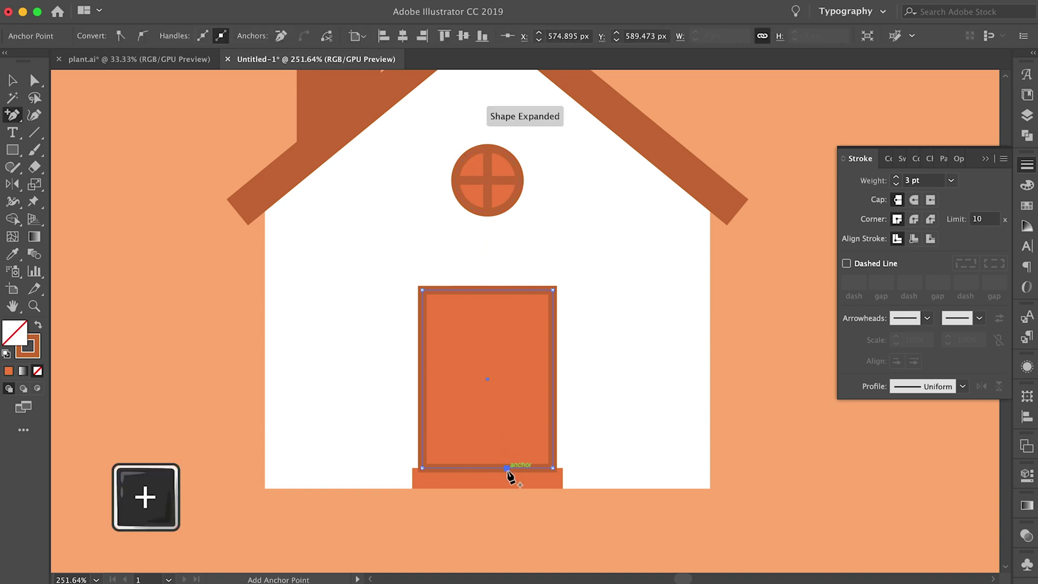
key(Delete)
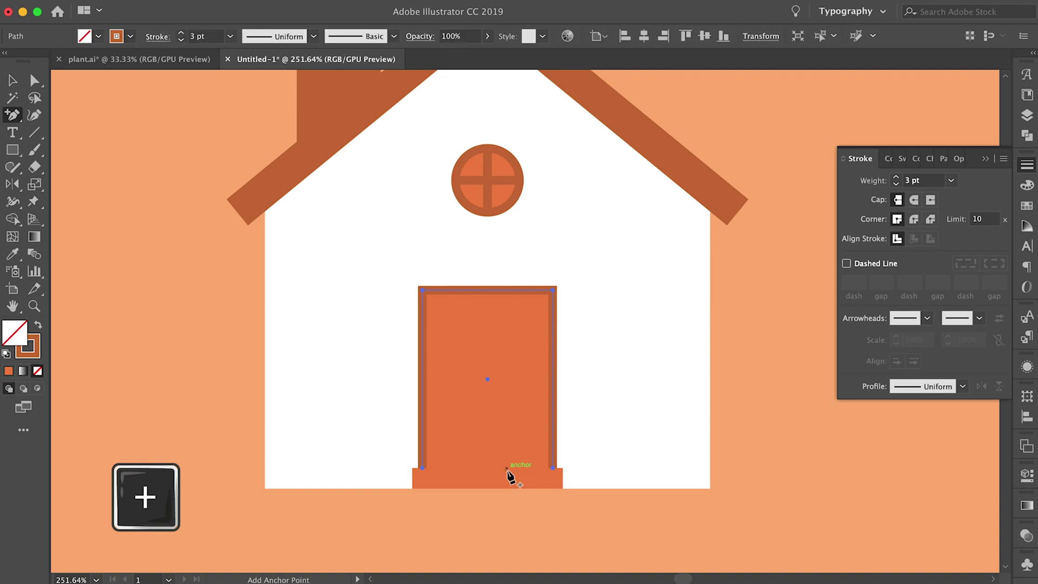
key(v)
click(168, 376)
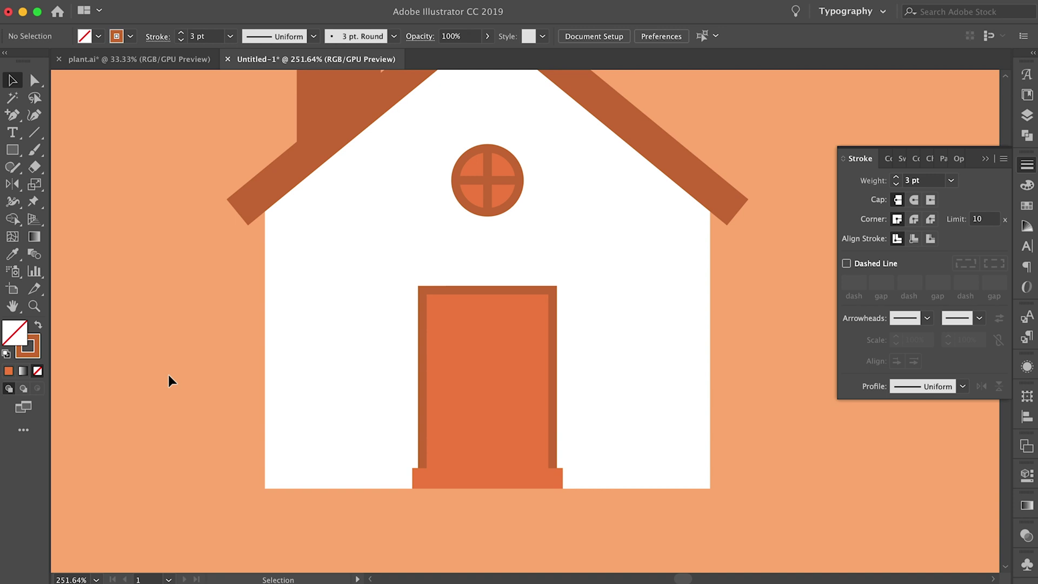
Step: Draw a small horizontal handle rectangle on the door's right half and fill it with the wall's white, without stroke
key(m)
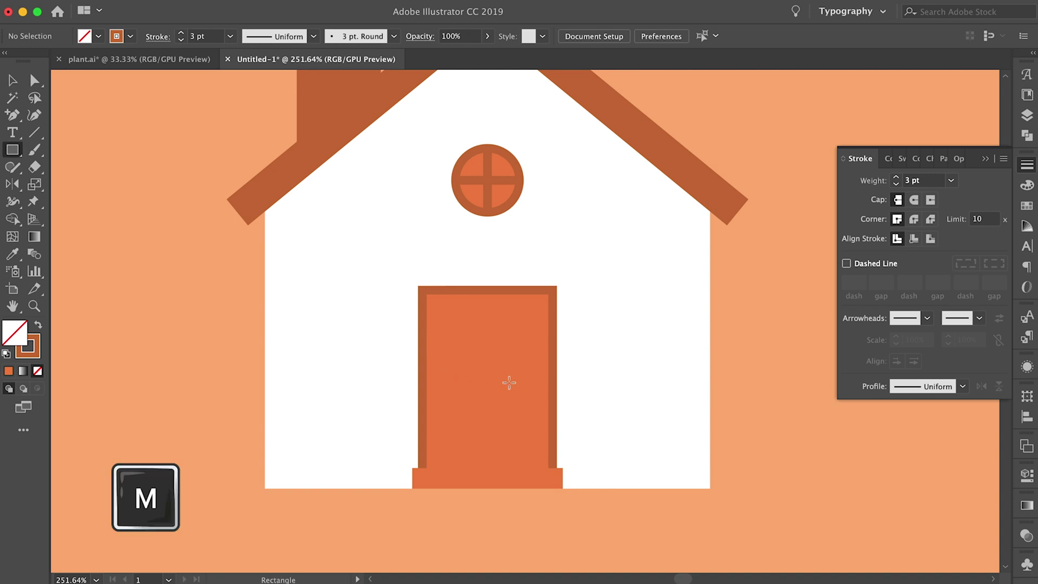
mouse_move(493, 380)
mouse_down()
mouse_move(531, 379)
mouse_move(502, 388)
mouse_up()
key(i)
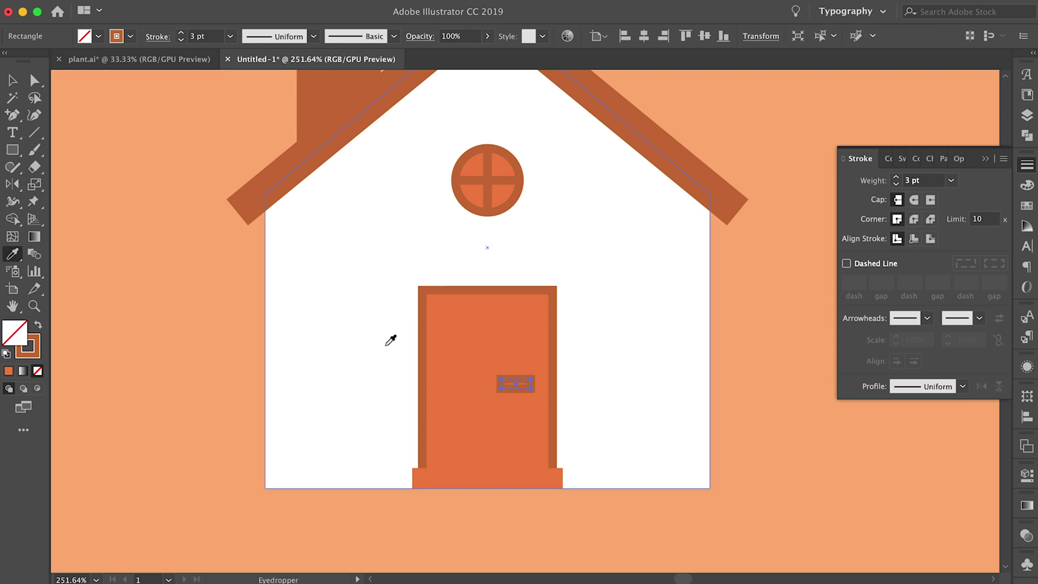
click(344, 342)
key(v)
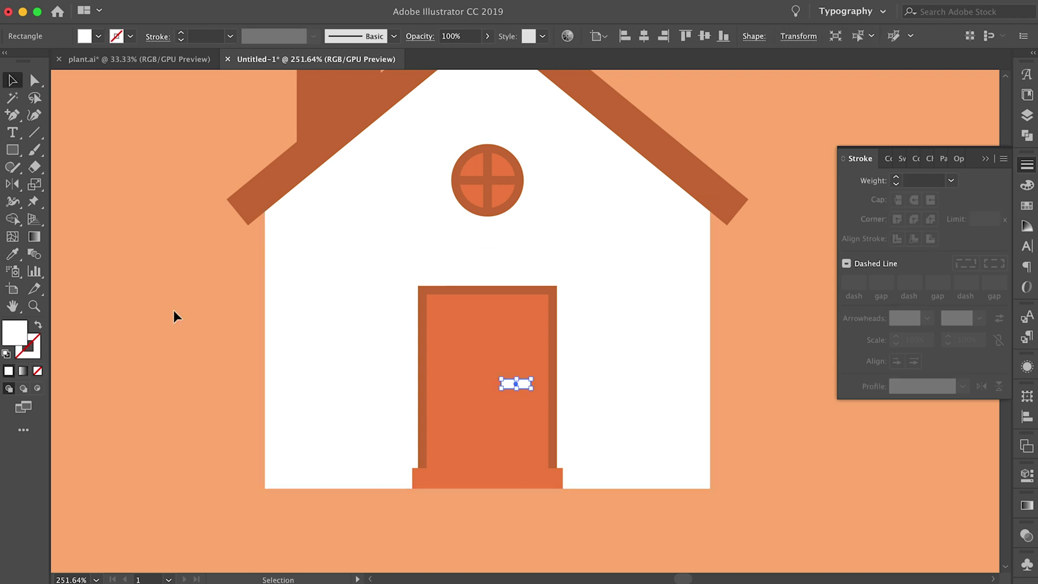
click(173, 310)
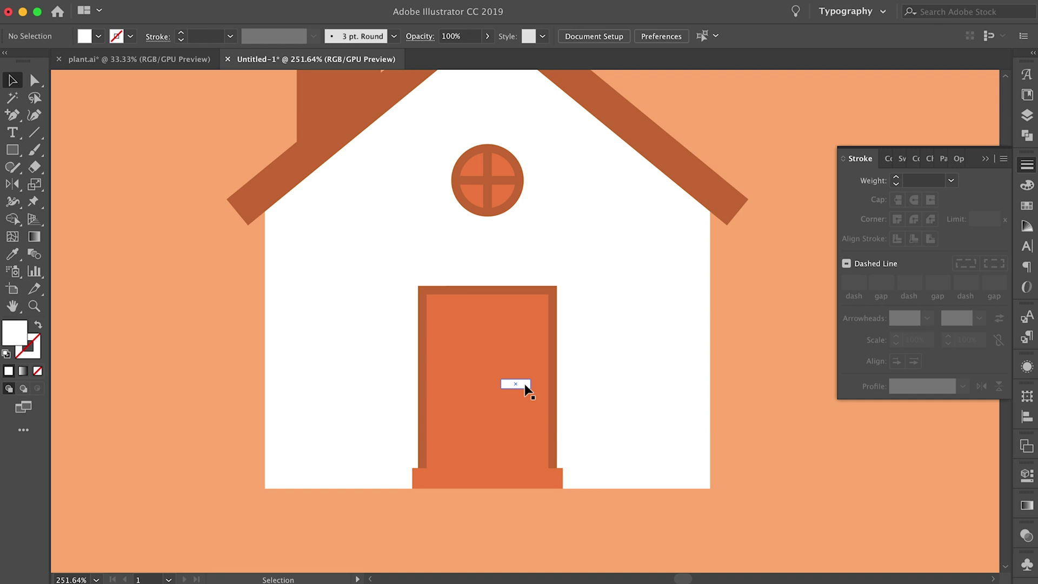
Step: Copy the handle to the door's lower centre, widen it into a letter slot and fill it with the chimney's brown
drag(525, 384, 522, 431)
scroll(503, 420, up, 5)
scroll(522, 431, down, 3)
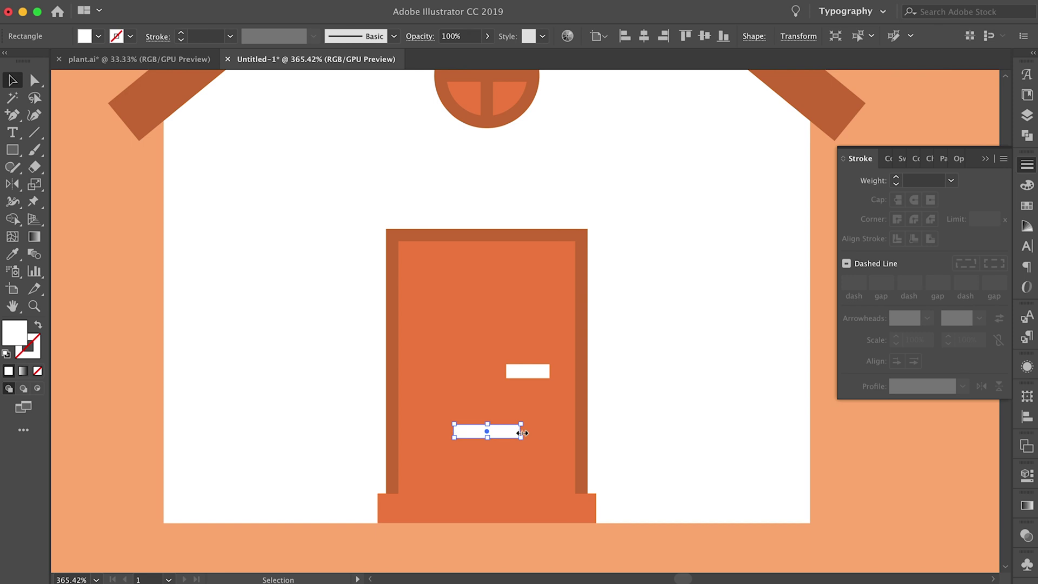
scroll(522, 433, up, 2)
key(i)
scroll(524, 430, down, 3)
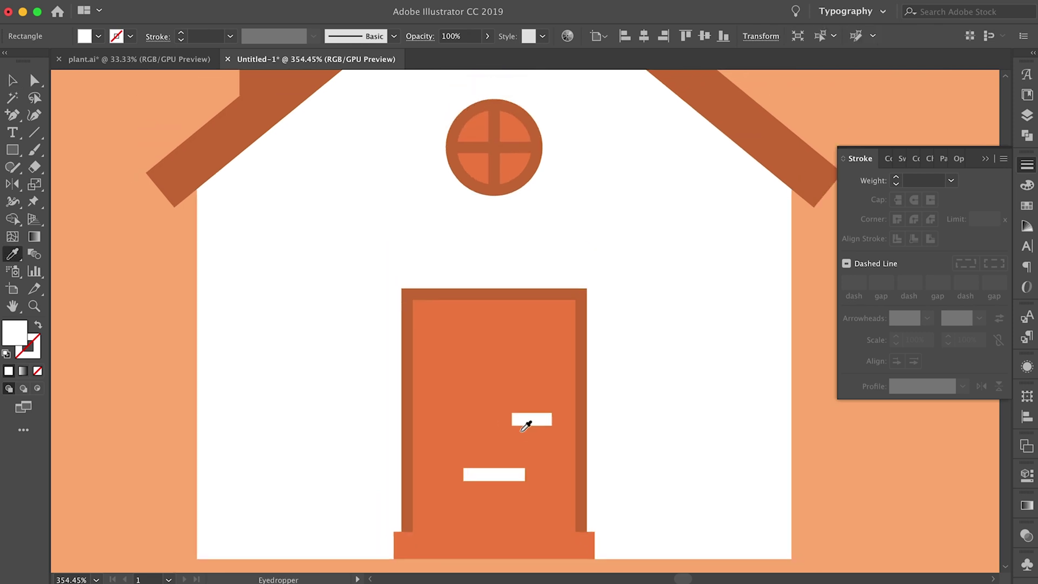
click(388, 174)
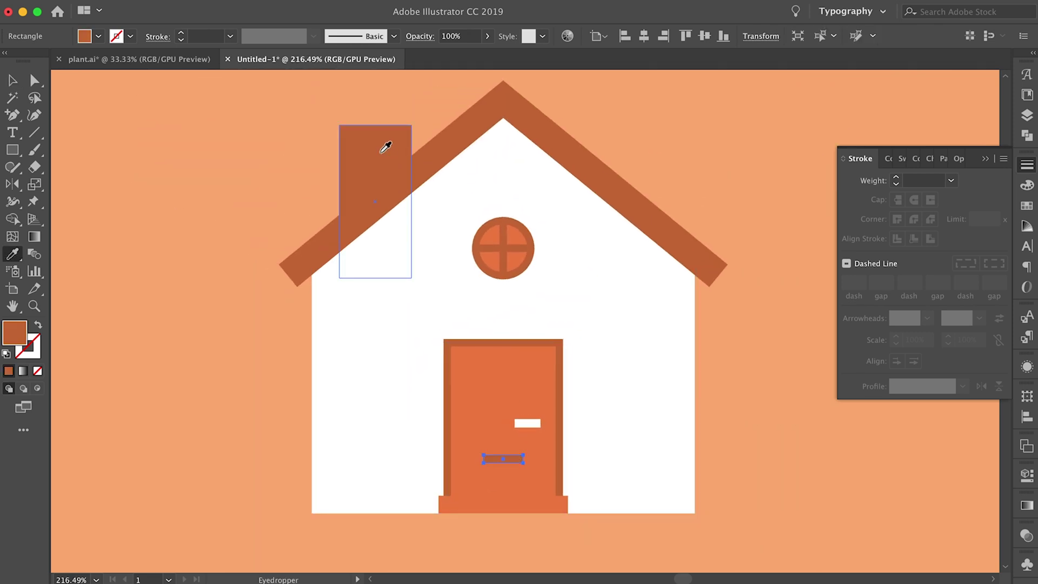
key(v)
click(193, 239)
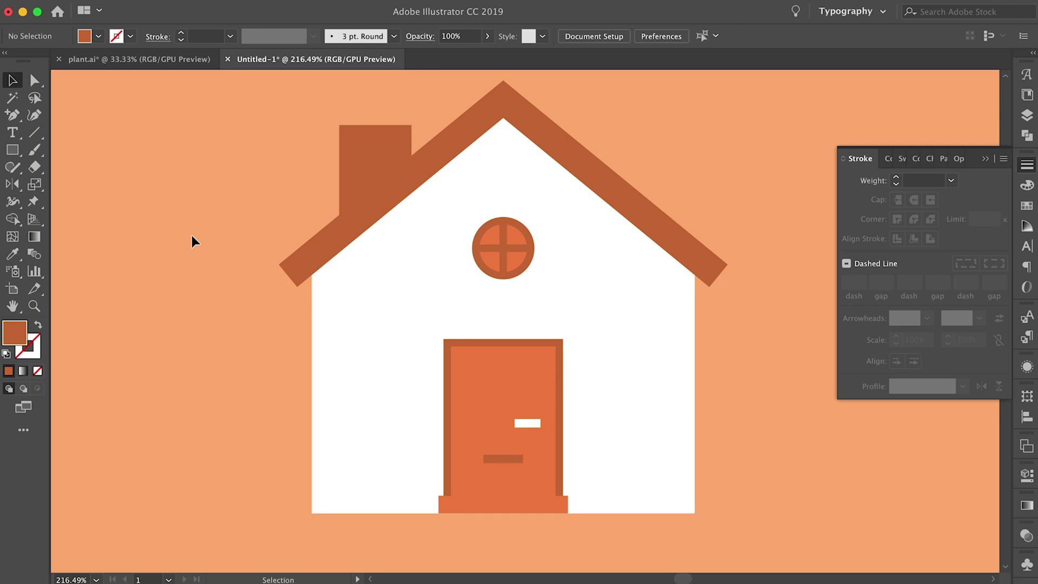
Step: Nudge the white door handle slightly up and to the right
click(529, 425)
drag(530, 426, 530, 422)
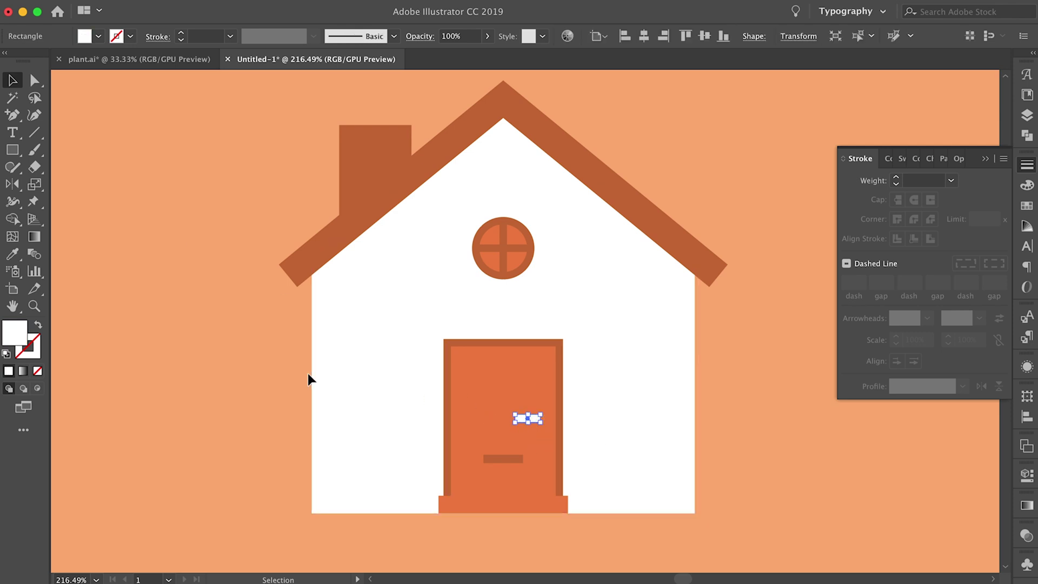
click(219, 366)
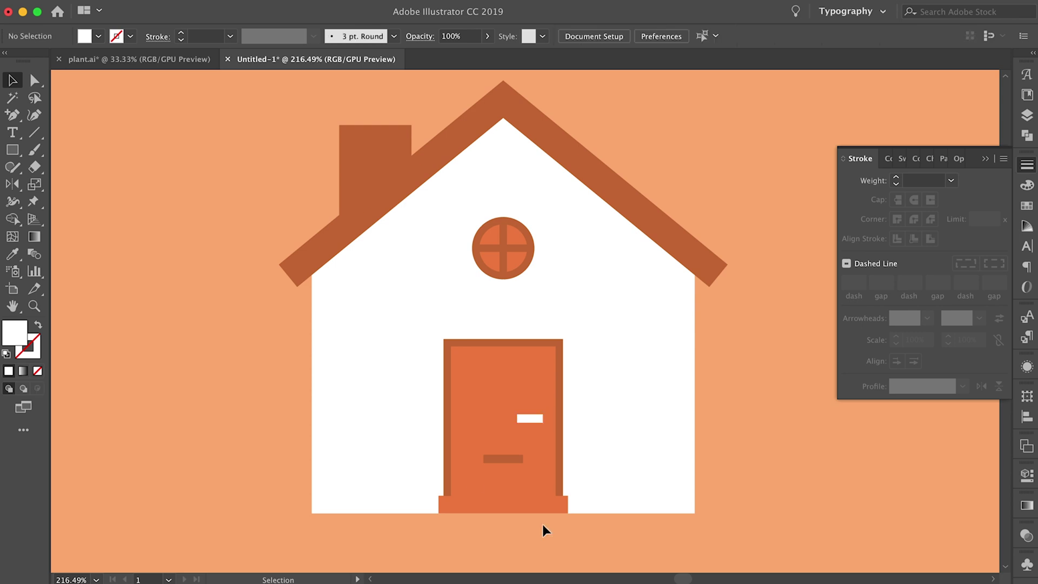
Step: Narrow the door and its frame together slightly and symmetrically about their centre
click(560, 476)
shift+click(544, 472)
scroll(567, 428, up, 5)
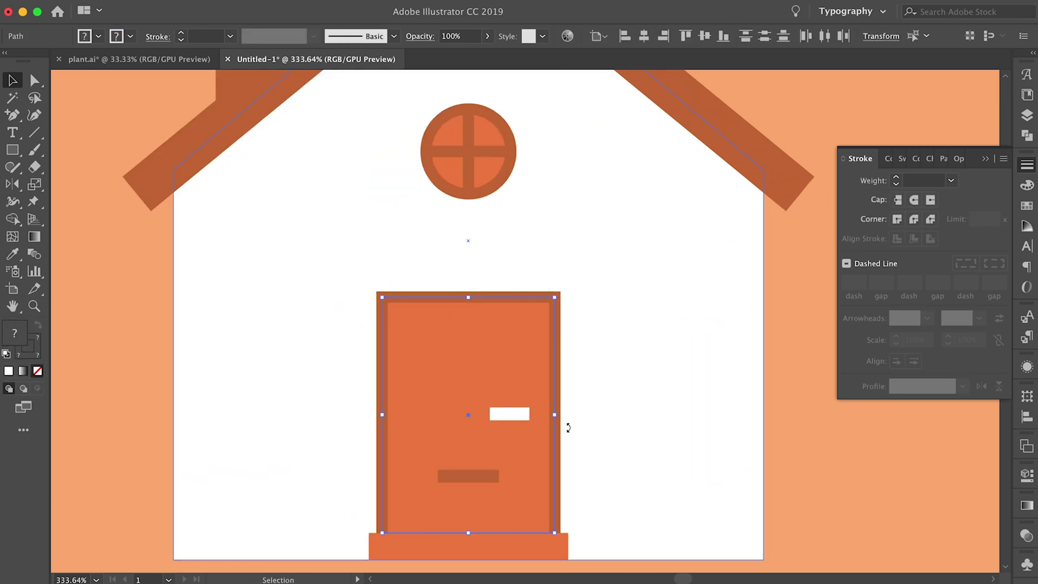
drag(556, 416, 551, 417)
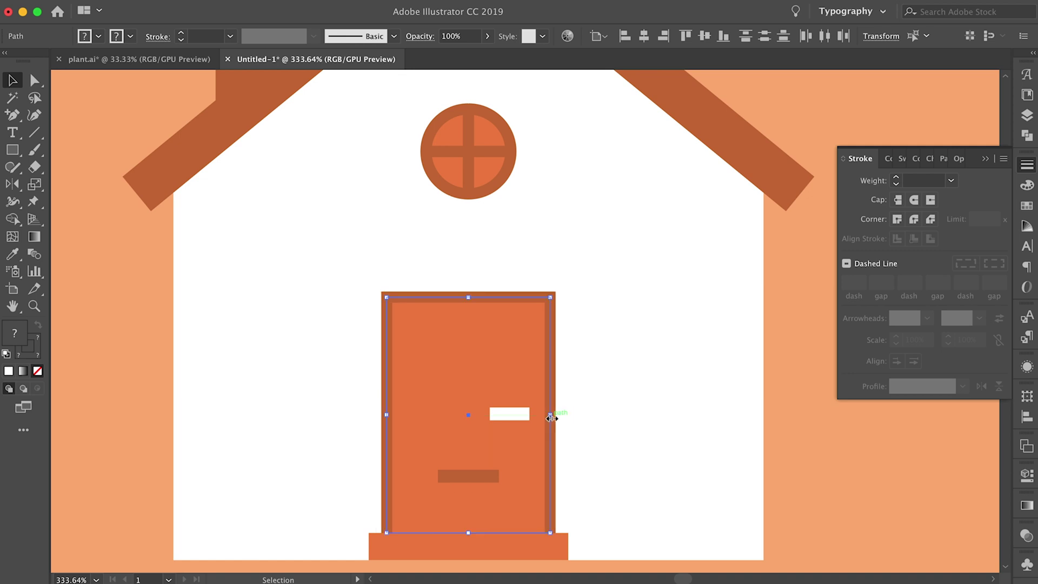
scroll(552, 418, down, 2)
click(177, 380)
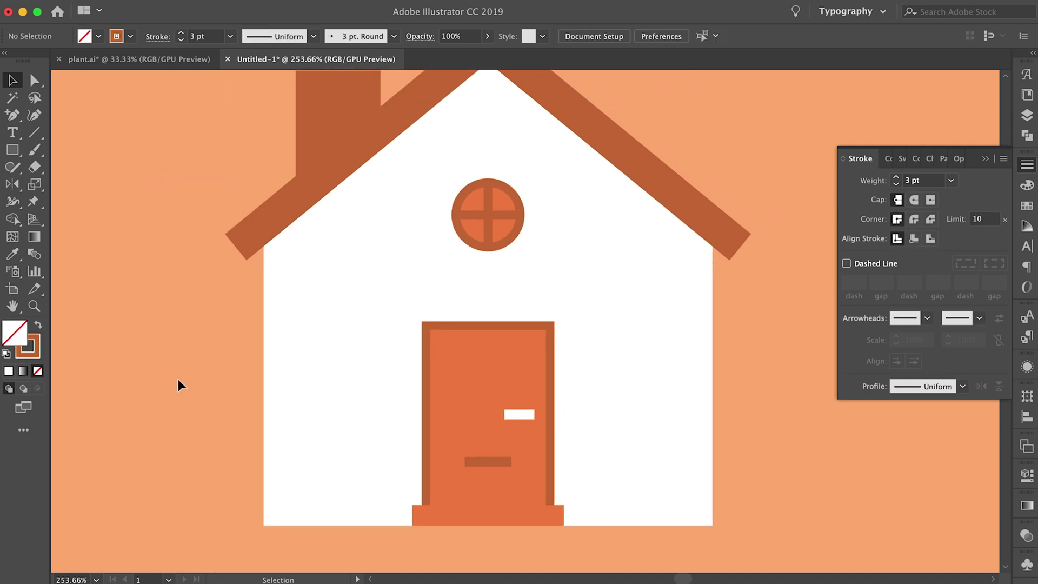
Step: Add the text "26" beside the house's left wall and colour it with the wall's white
scroll(178, 384, down, 2)
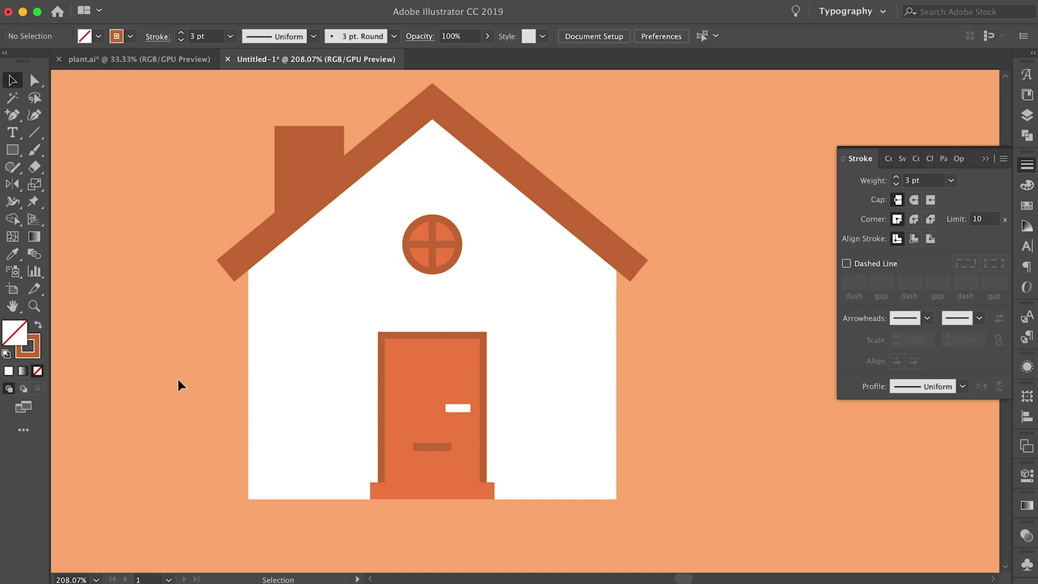
scroll(177, 378, up, 2)
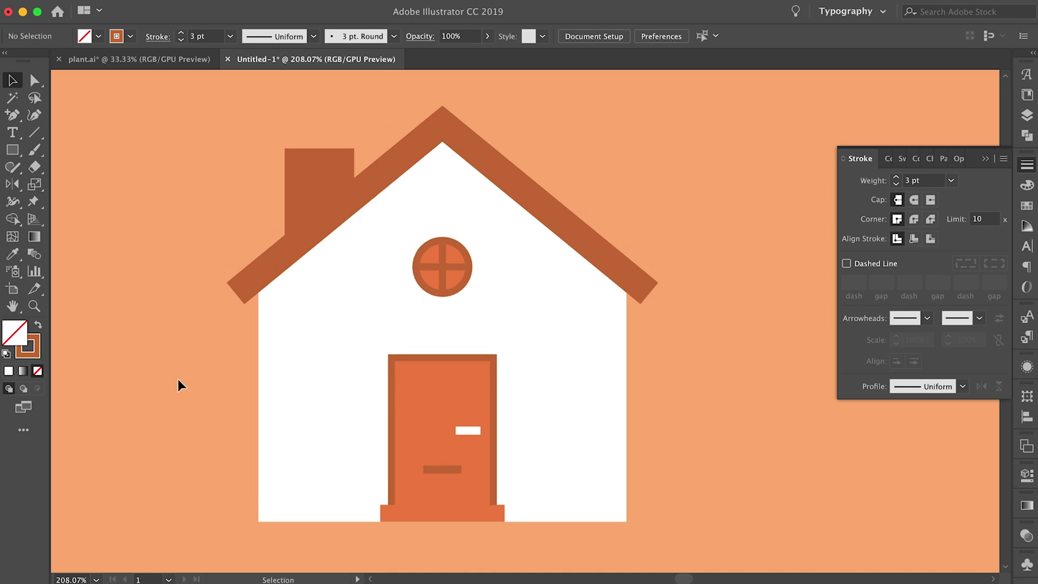
key(t)
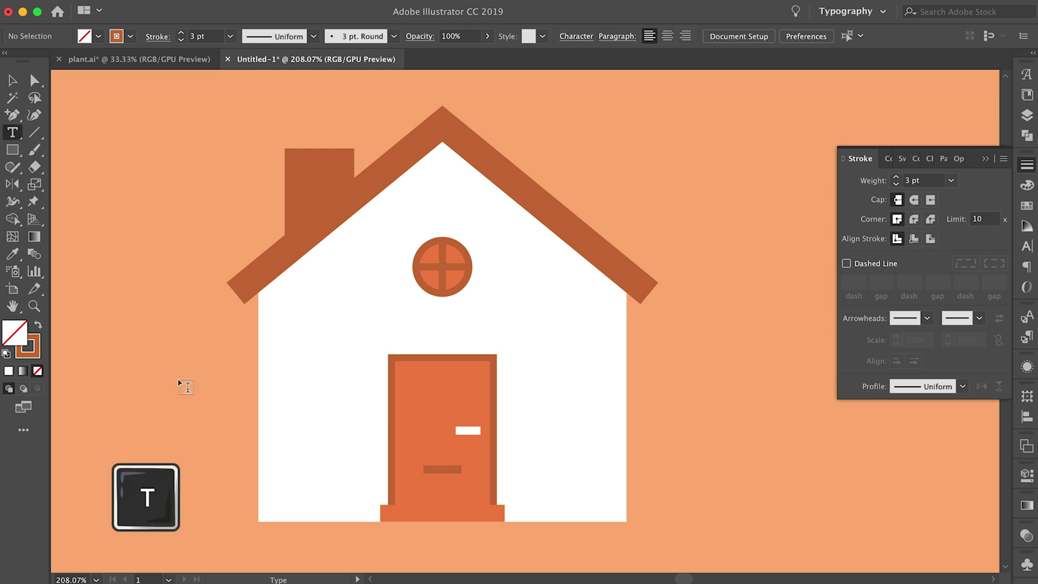
click(173, 326)
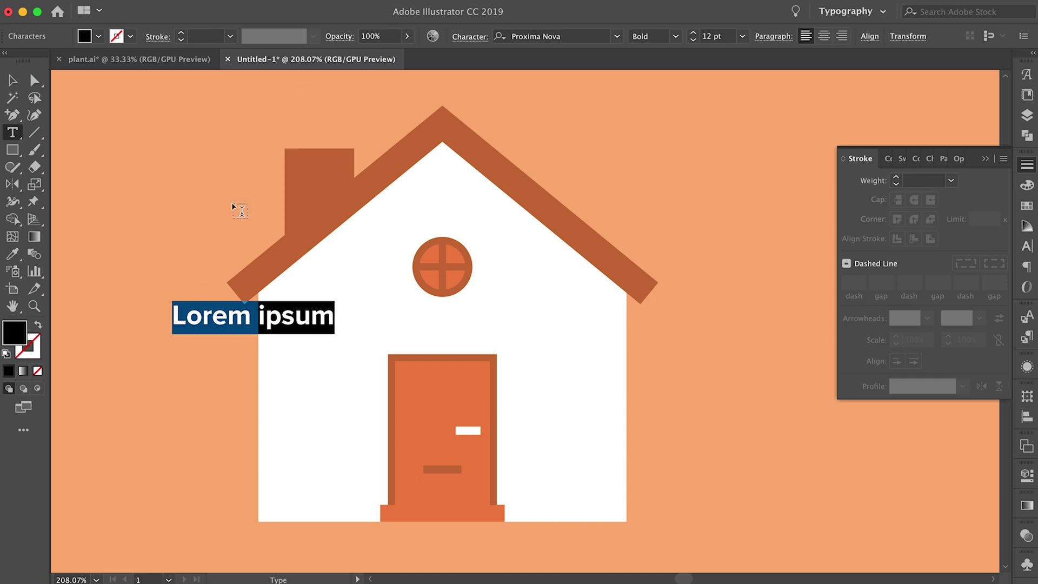
text(26)
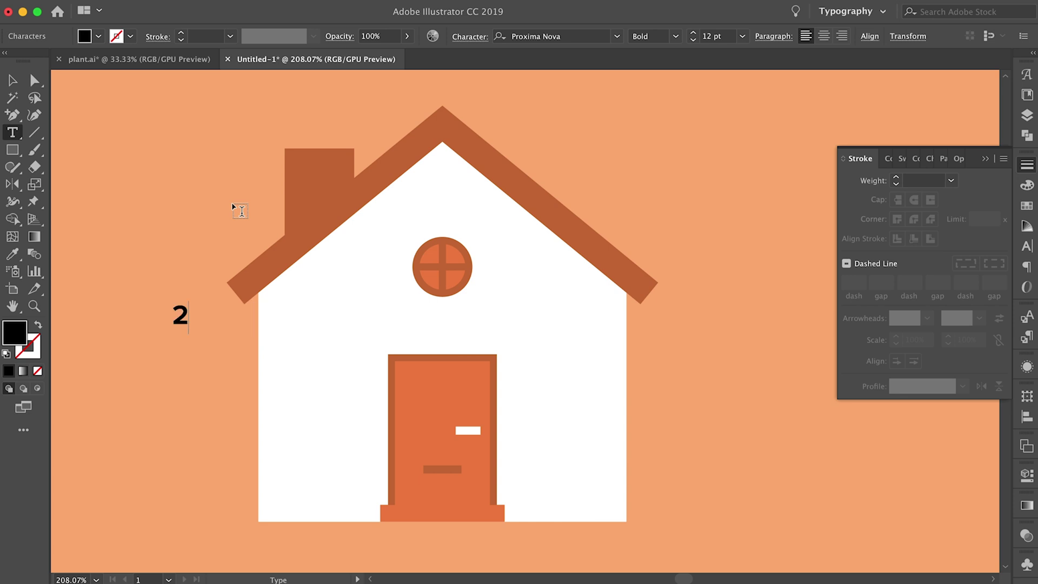
key(Escape)
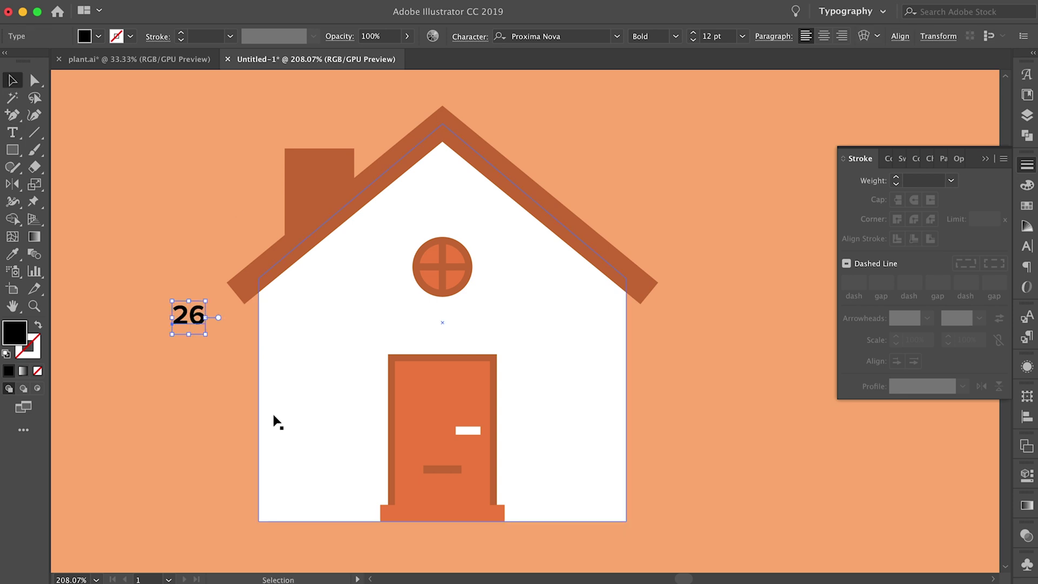
key(i)
click(322, 404)
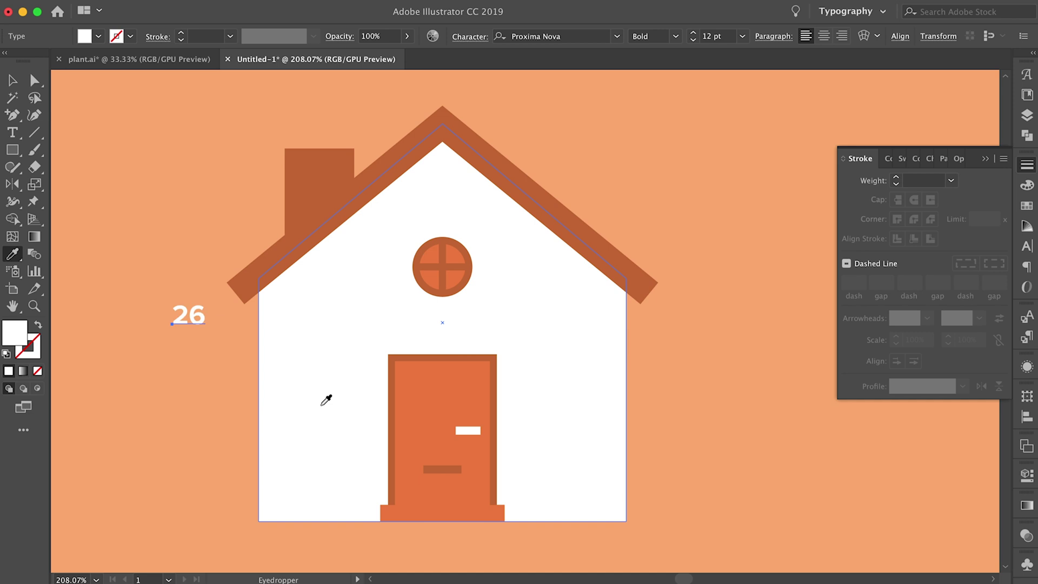
Step: Move the white 26 onto the door, horizontally centred above the handle
key(v)
drag(209, 306, 449, 395)
click(210, 363)
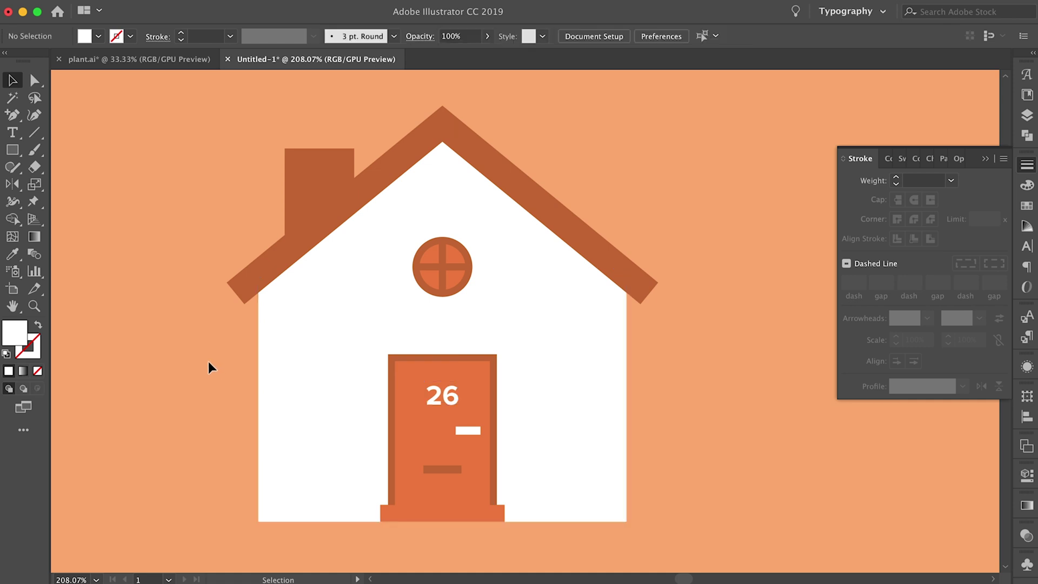
Step: Scale the door number down slightly about its centre, keeping its proportions
scroll(479, 431, up, 2)
click(426, 365)
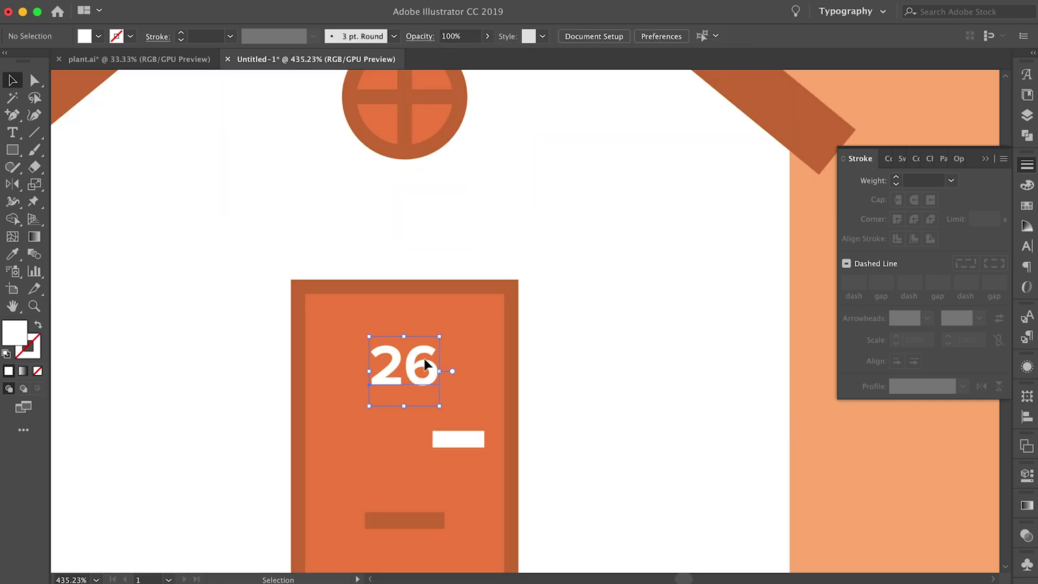
drag(442, 339, 428, 351)
scroll(429, 351, down, 2)
click(170, 324)
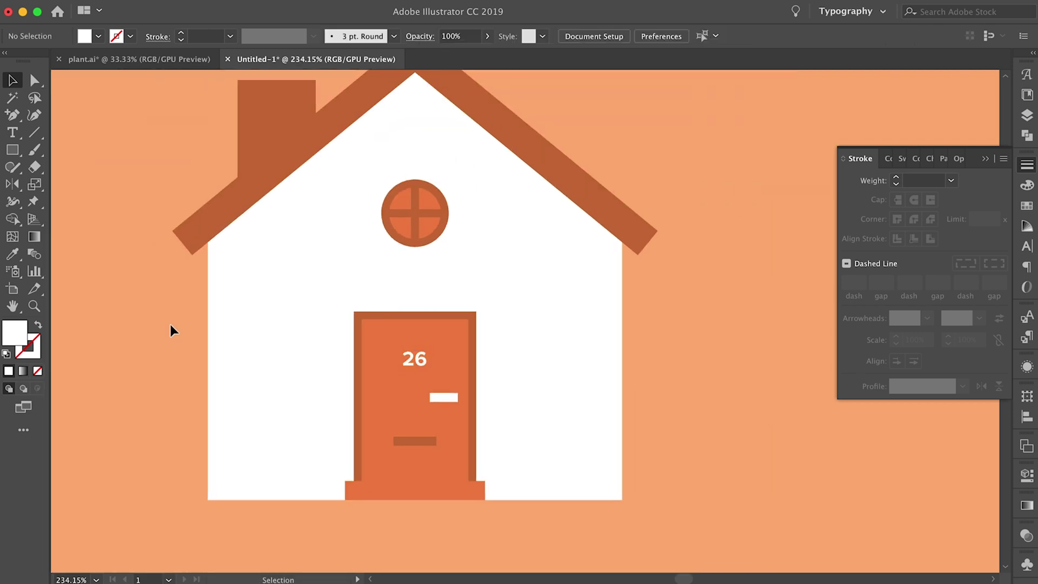
Step: Thin the roof line's stroke weight to 10 pt
scroll(171, 324, down, 3)
scroll(170, 325, down, 4)
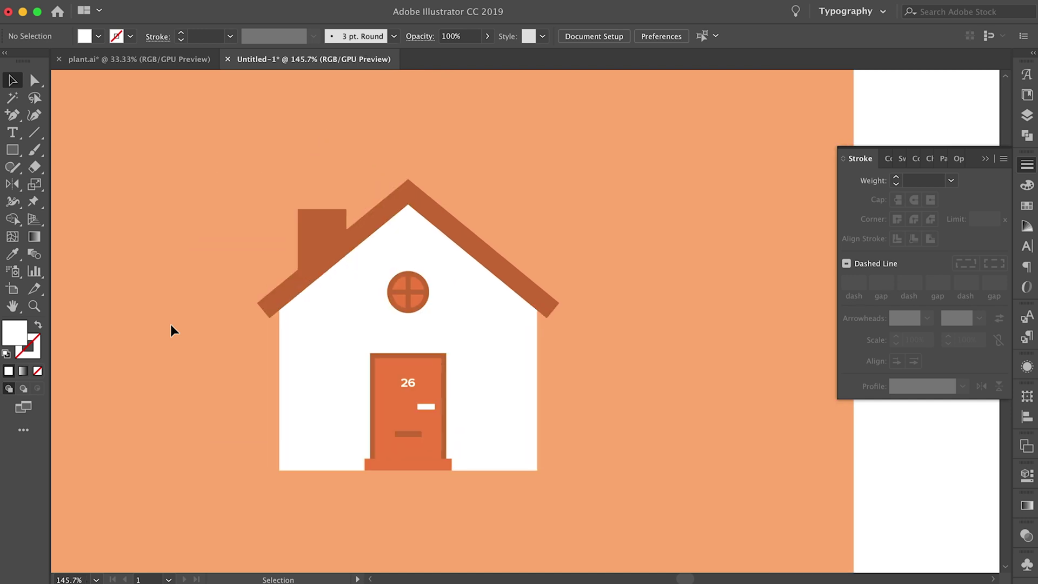
scroll(173, 324, up, 1)
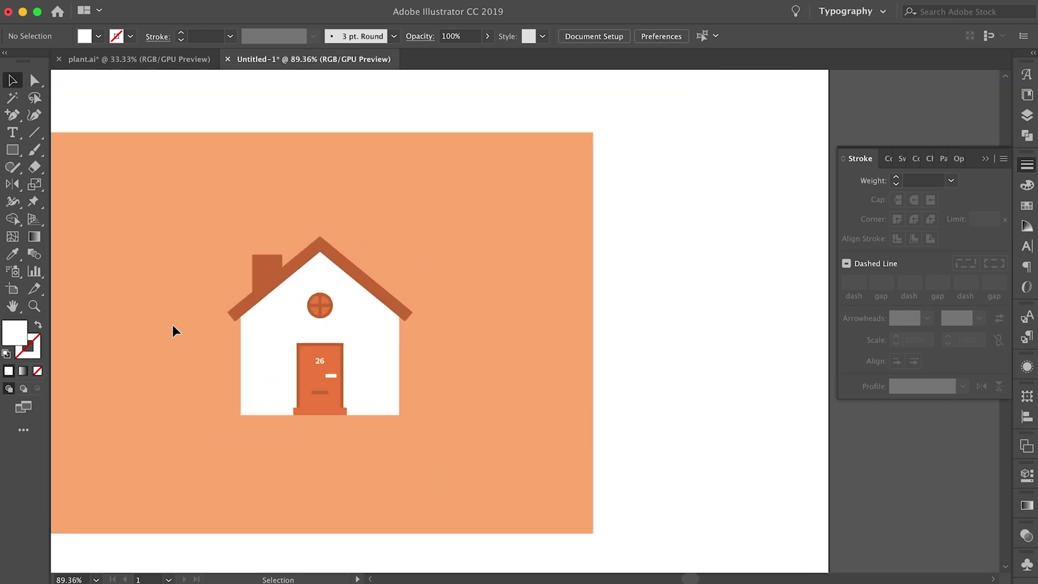
scroll(173, 325, left, 4)
scroll(173, 324, down, 1)
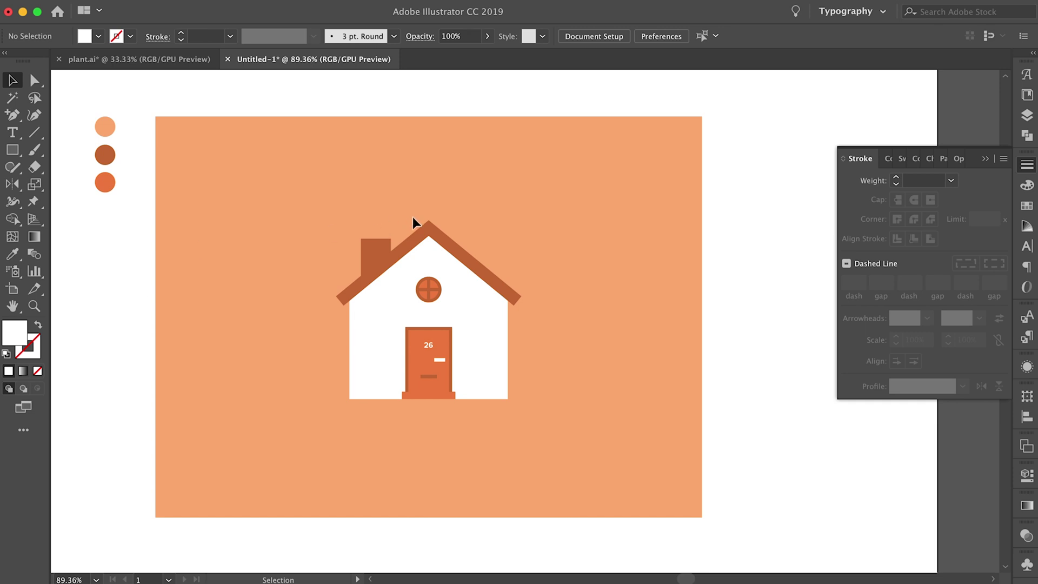
click(444, 241)
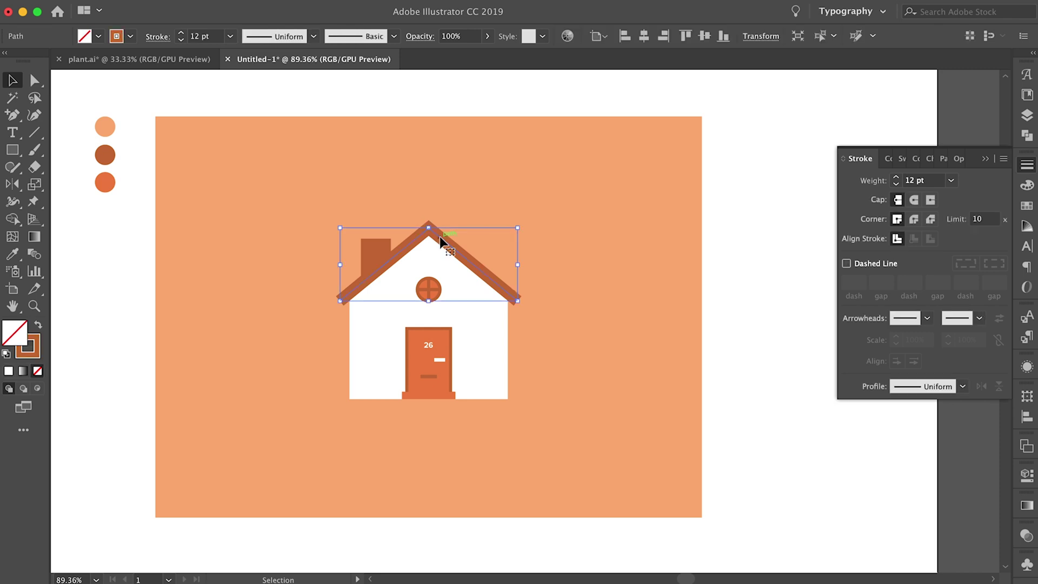
click(897, 185)
click(896, 185)
click(762, 177)
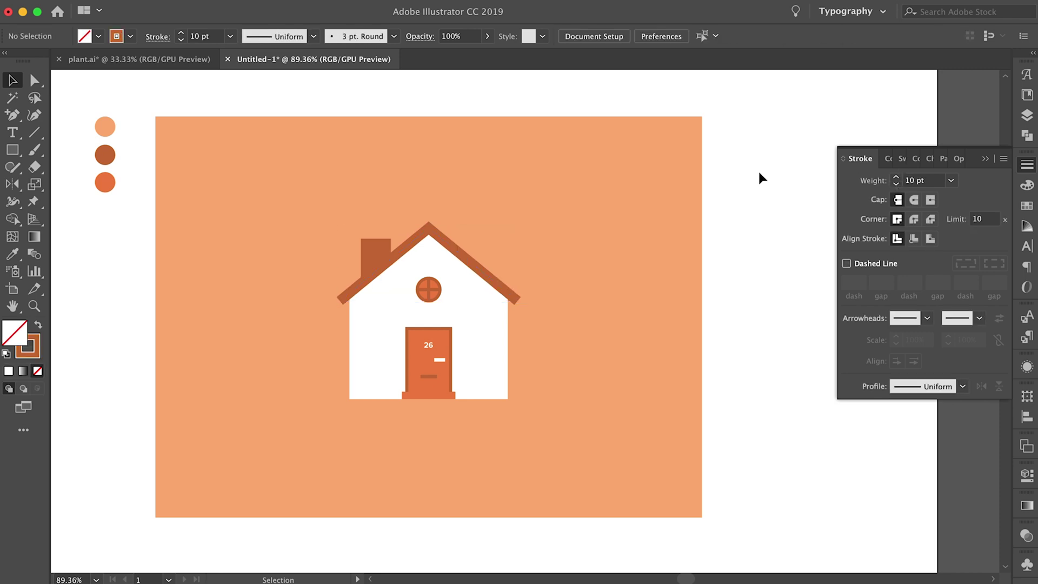
Step: Nudge the chimney down behind the roof and slightly to the left
click(373, 244)
key(Down)
key(Down)
key(Down)
key(Down)
key(Down)
key(Down)
key(Down)
key(Down)
key(Down)
key(Down)
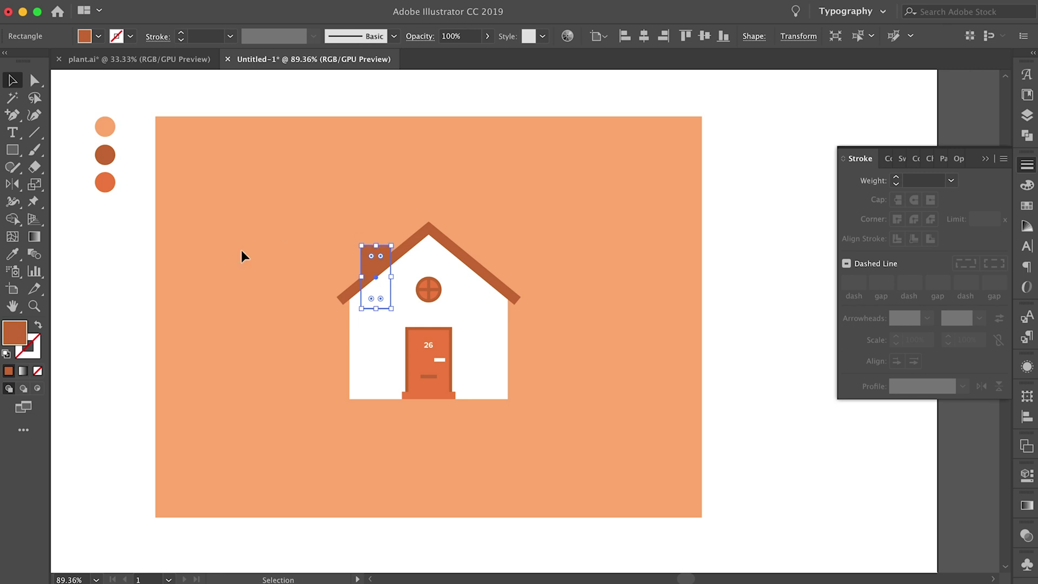
key(Down)
key(Left)
click(108, 264)
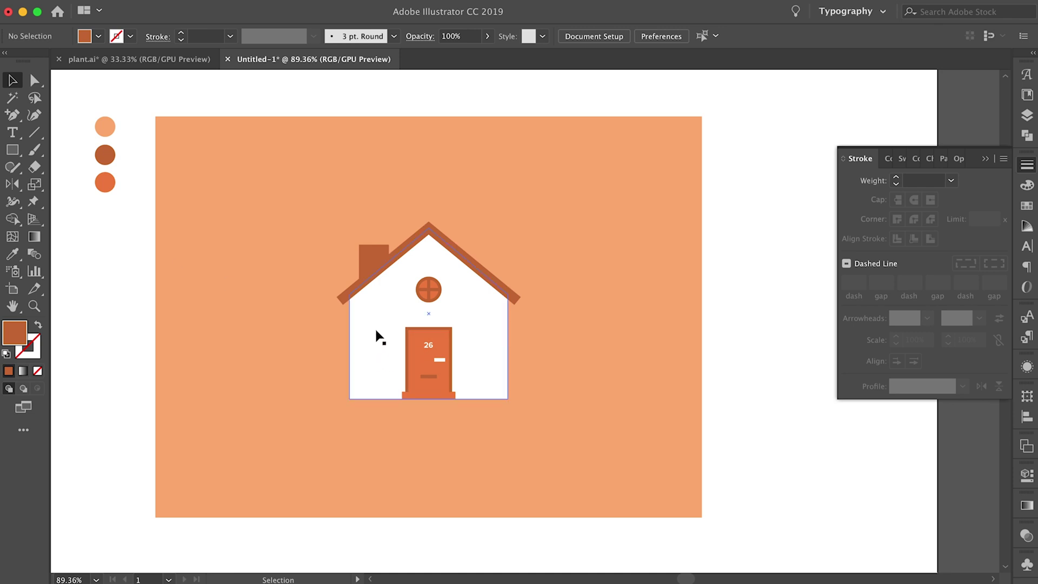
Step: Draw an upright rectangular window left of the door, level with its top, and apply the door frame's brown stroke without fill
scroll(377, 336, up, 5)
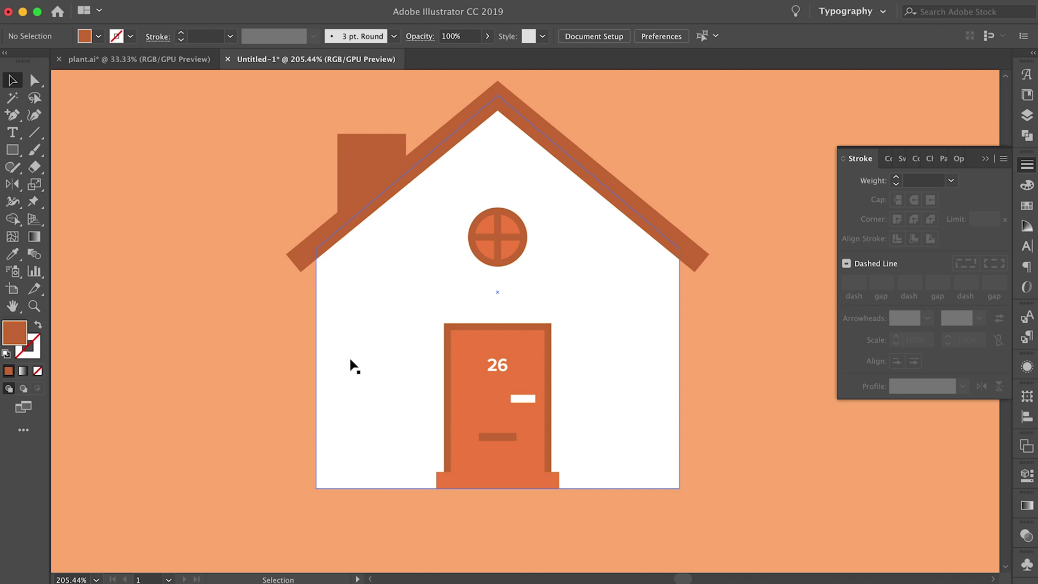
key(m)
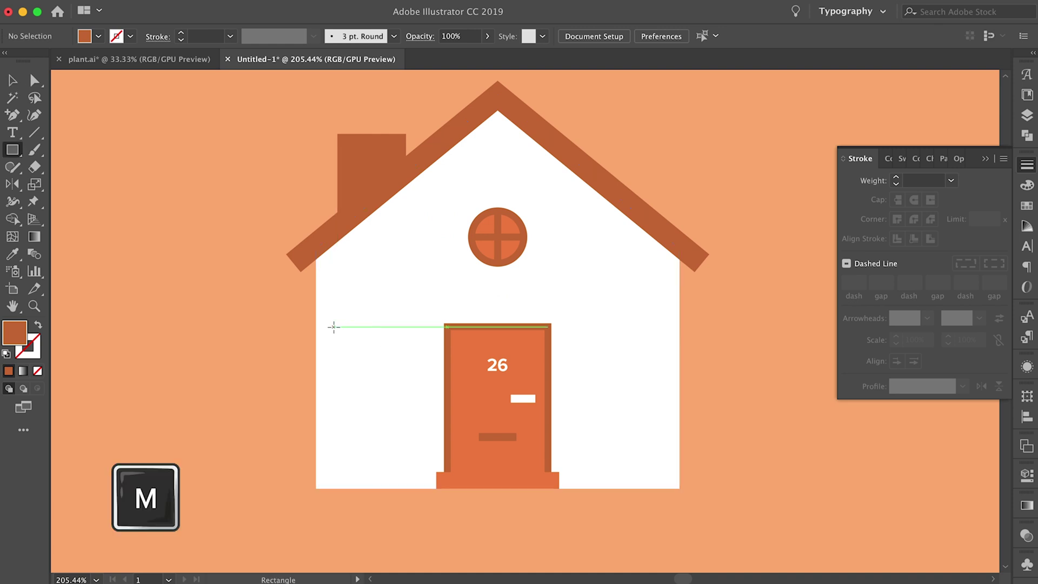
drag(334, 327, 403, 422)
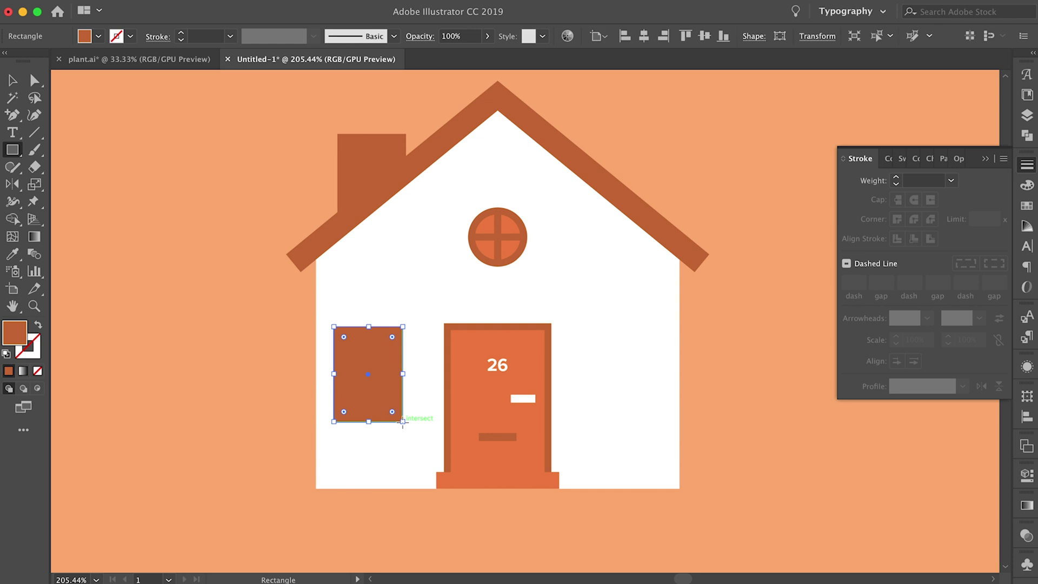
key(i)
click(450, 374)
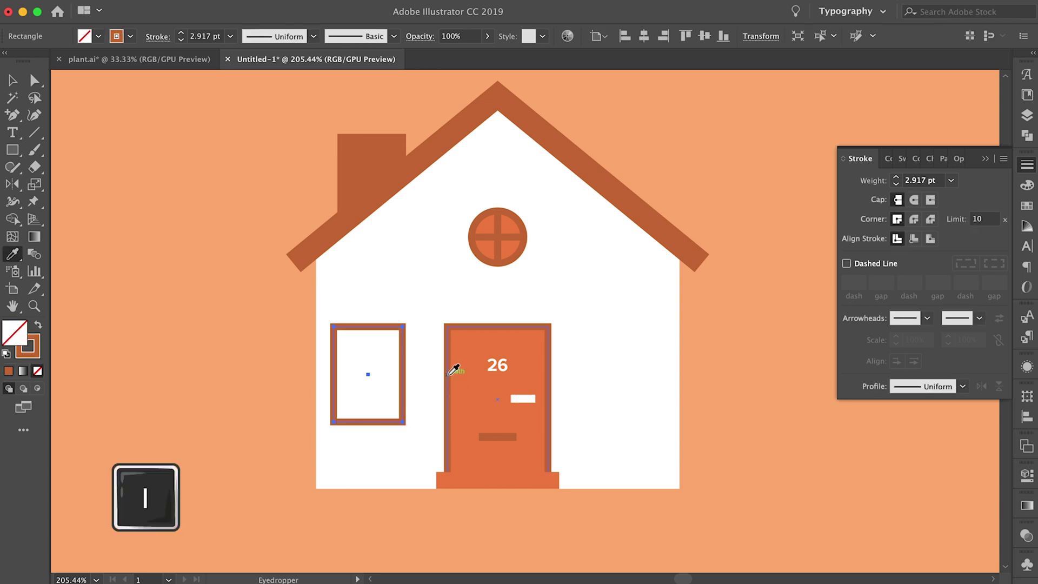
Step: Shift the rectangular window frame right so it sits midway between the wall's left edge and the door
key(v)
click(209, 365)
drag(362, 325, 376, 325)
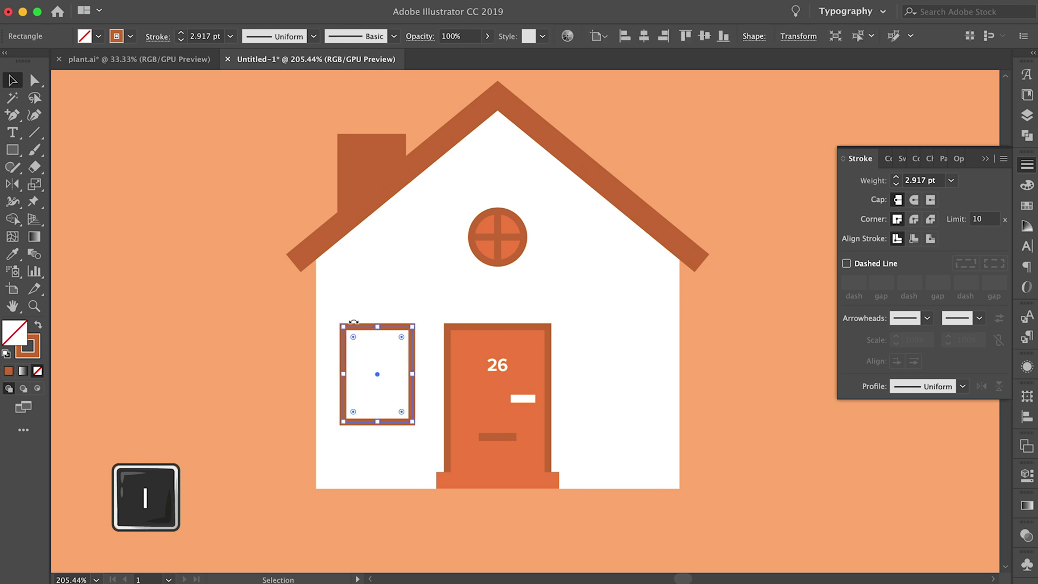
click(278, 311)
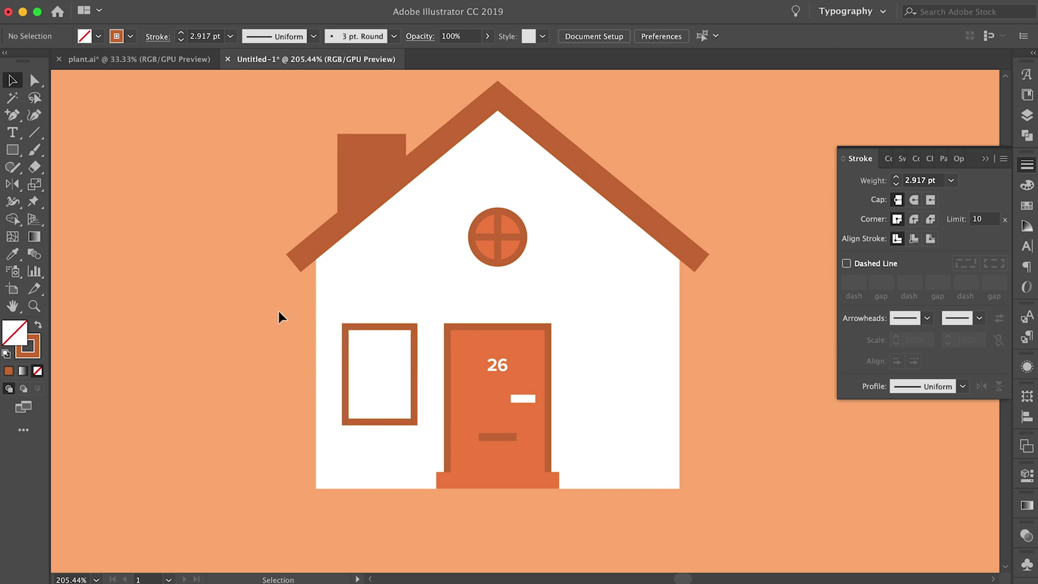
Step: Duplicate the window frame in place, fill the copy with the door's orange without stroke, and send it behind the frame
click(364, 328)
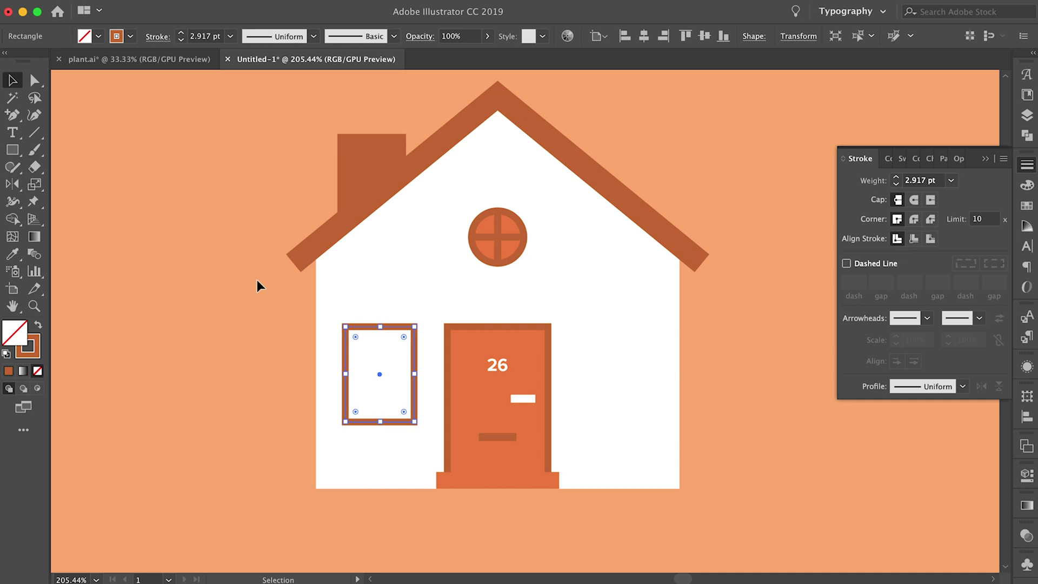
key(super+c)
key(super+f)
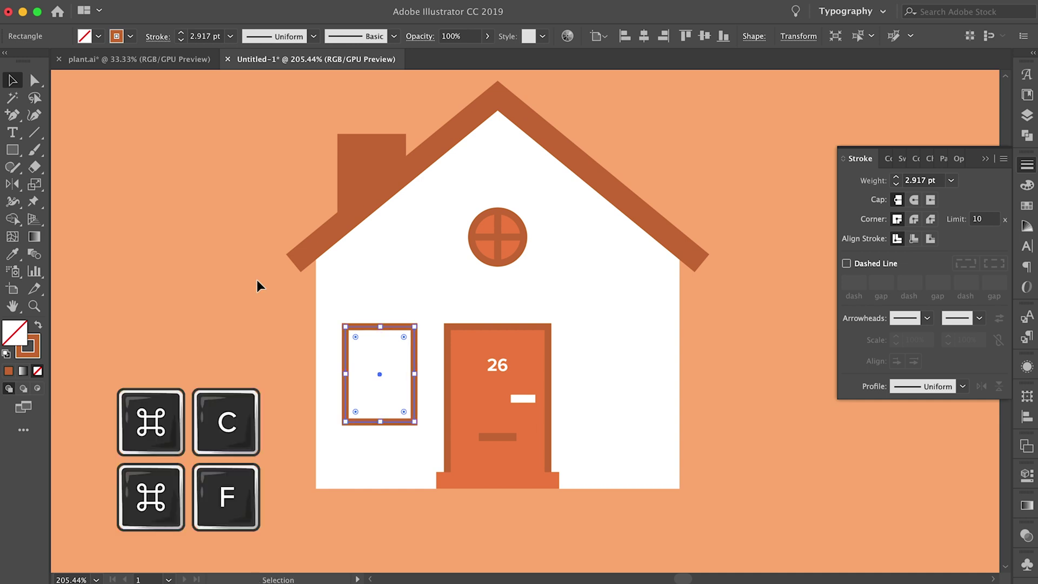
key(i)
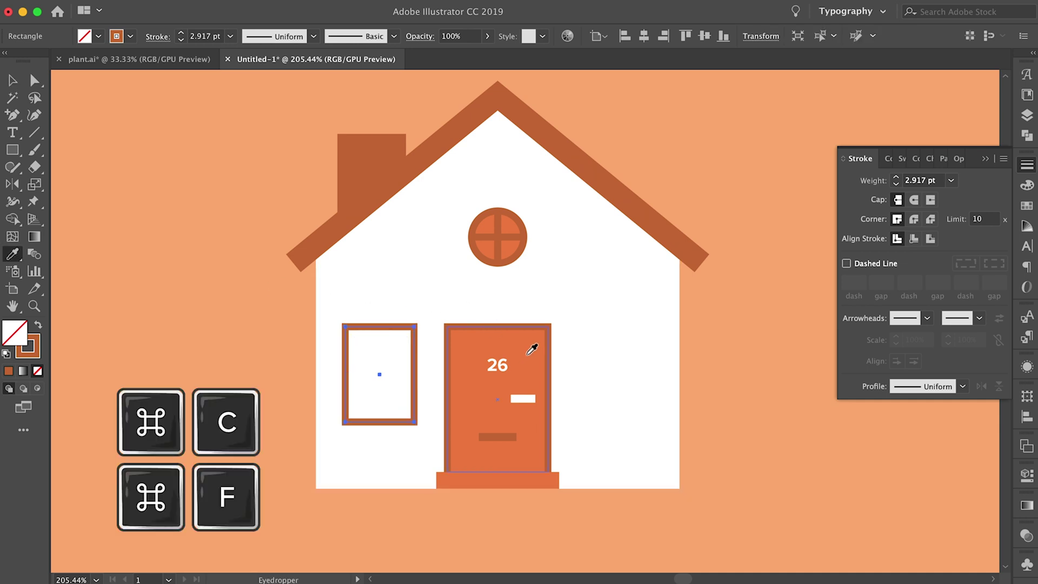
click(531, 355)
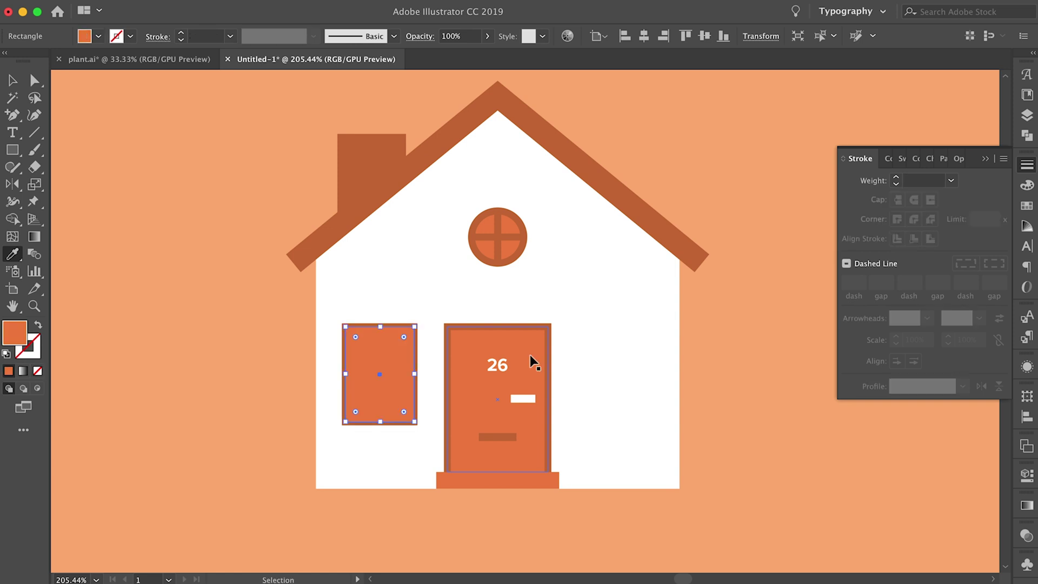
key(super+bracketleft)
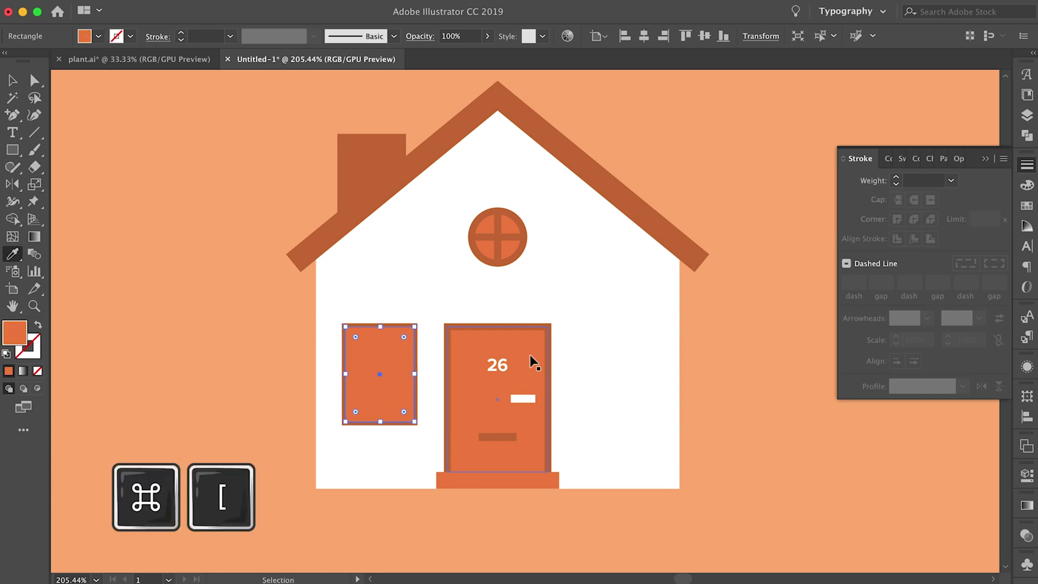
key(super+bracketleft)
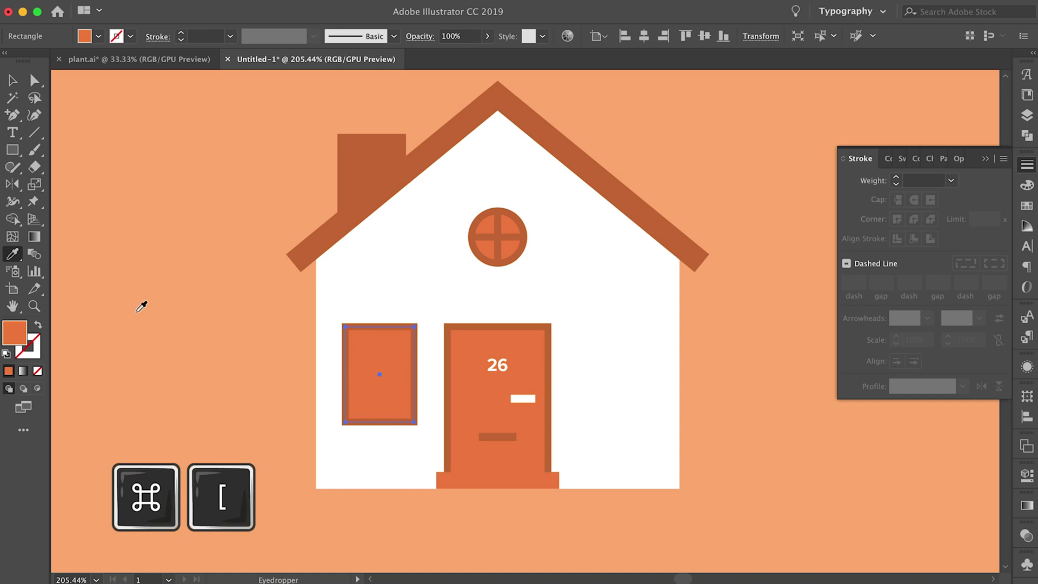
key(v)
click(134, 310)
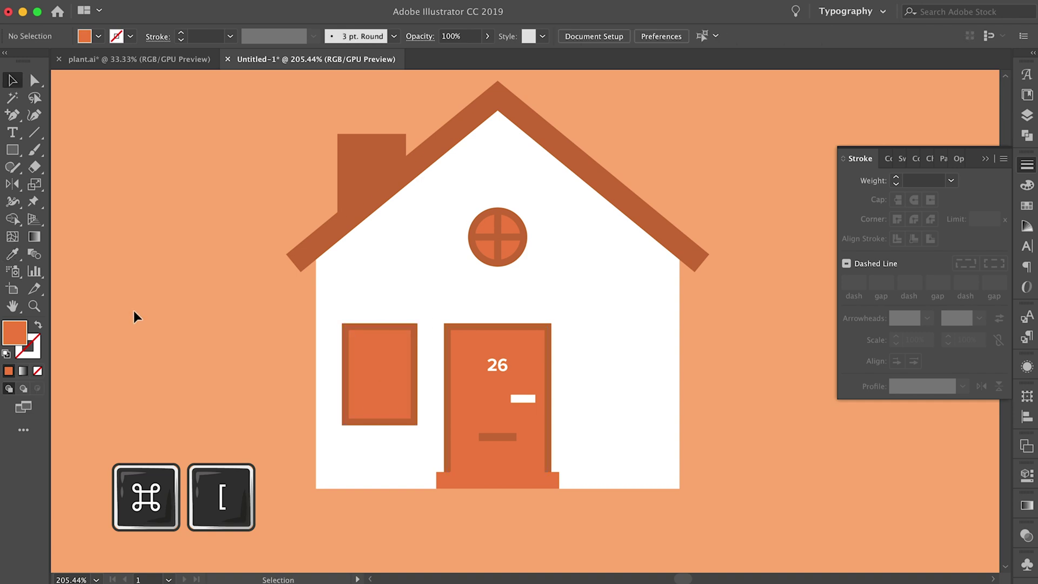
Step: Draw a horizontal bar across the rectangular window's upper third and apply the round window's 3 pt brown stroke without fill
key(p)
click(345, 355)
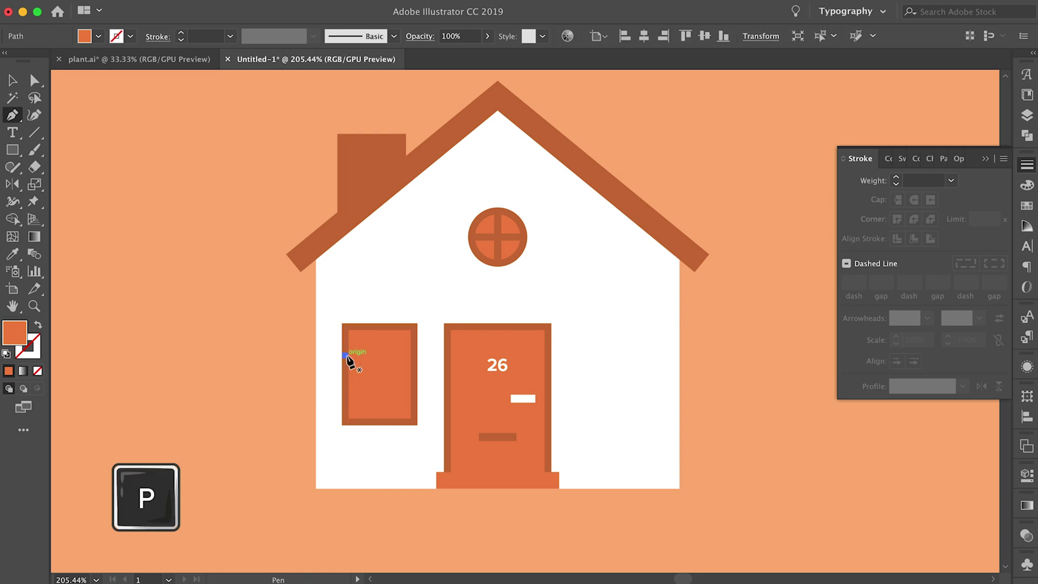
click(414, 355)
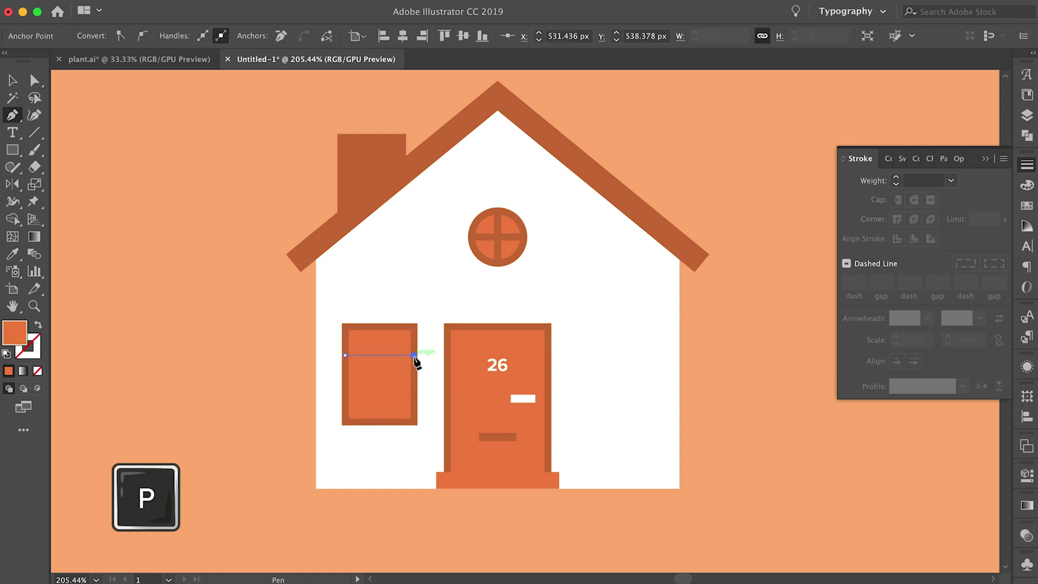
key(i)
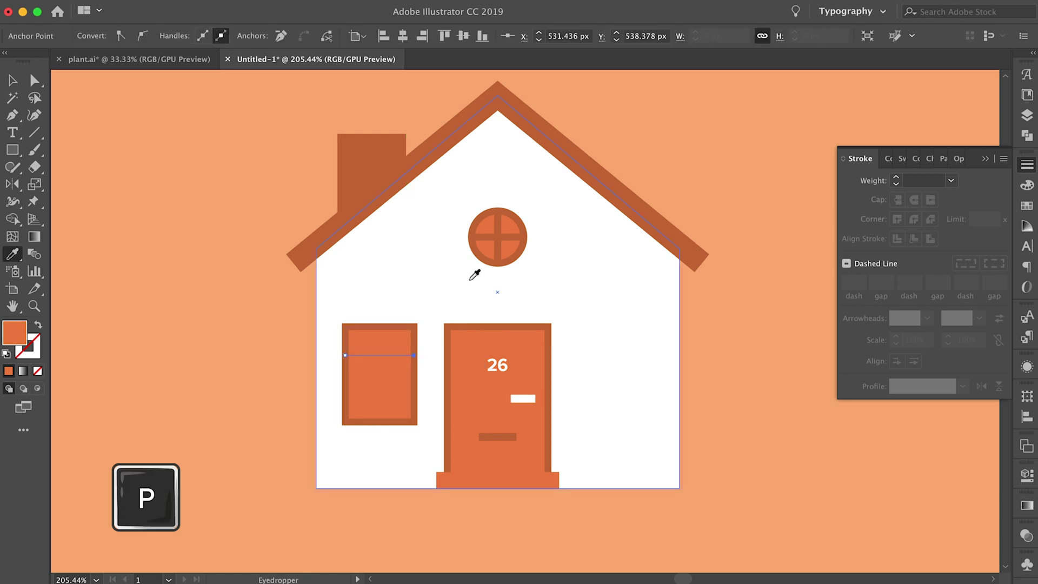
click(505, 218)
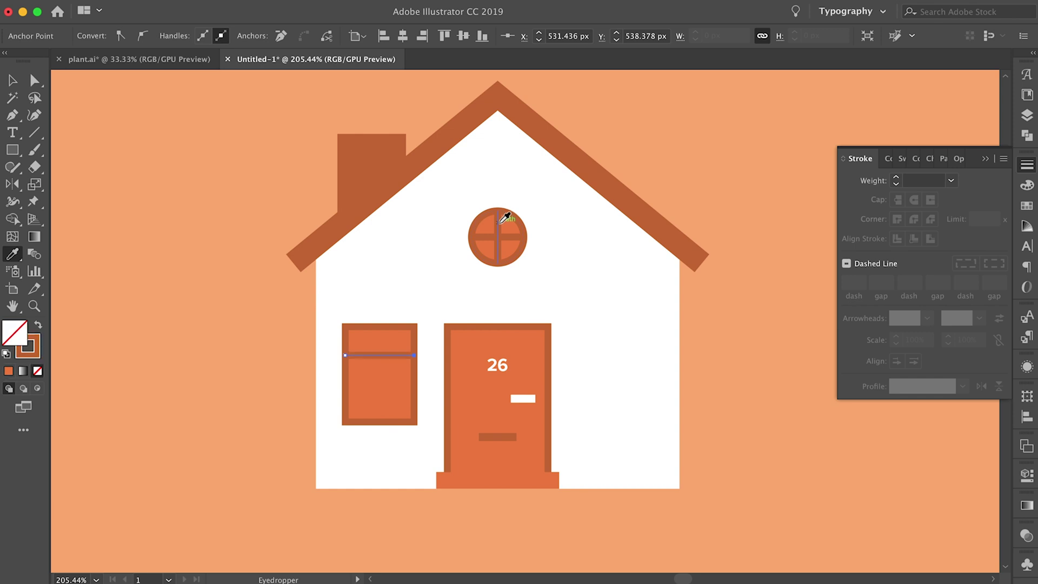
key(v)
click(158, 325)
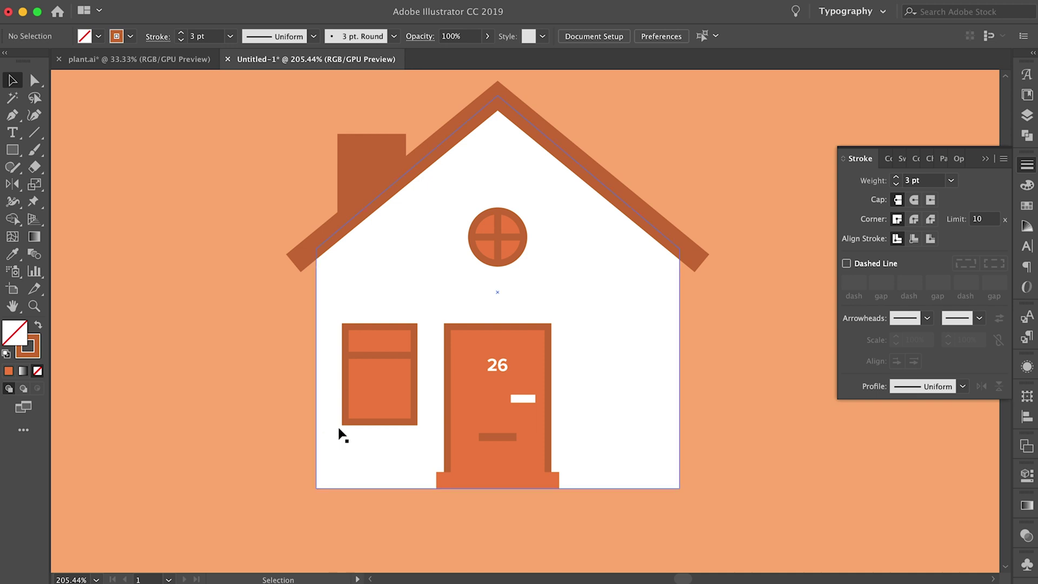
Step: Duplicate the orange doorstep and place the copy directly beneath the rectangular window, touching its frame and centred on it
scroll(339, 430, up, 3)
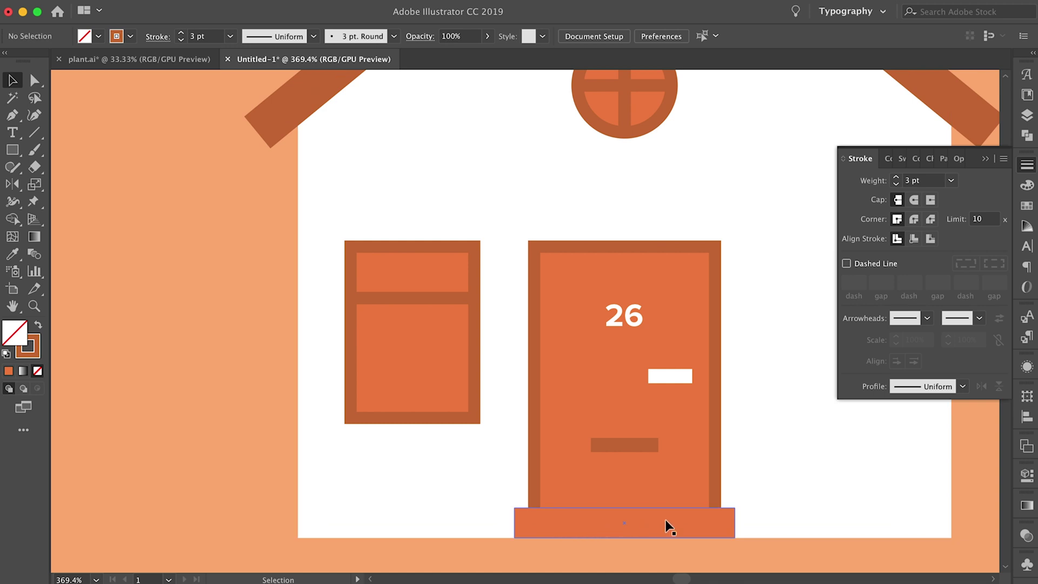
drag(666, 521, 455, 439)
scroll(400, 433, up, 10)
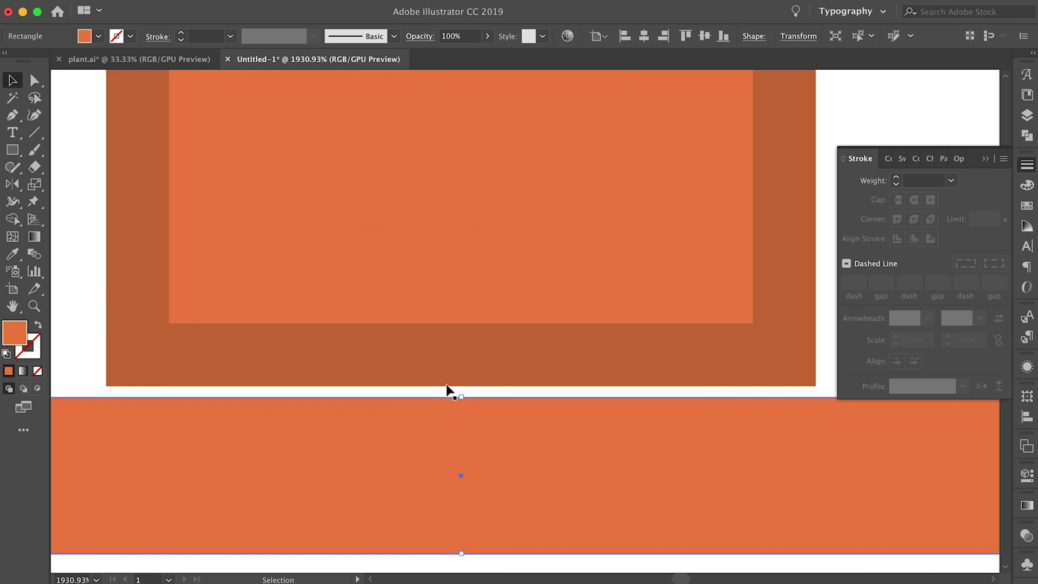
drag(474, 452, 474, 439)
scroll(473, 439, down, 1)
scroll(474, 439, down, 5)
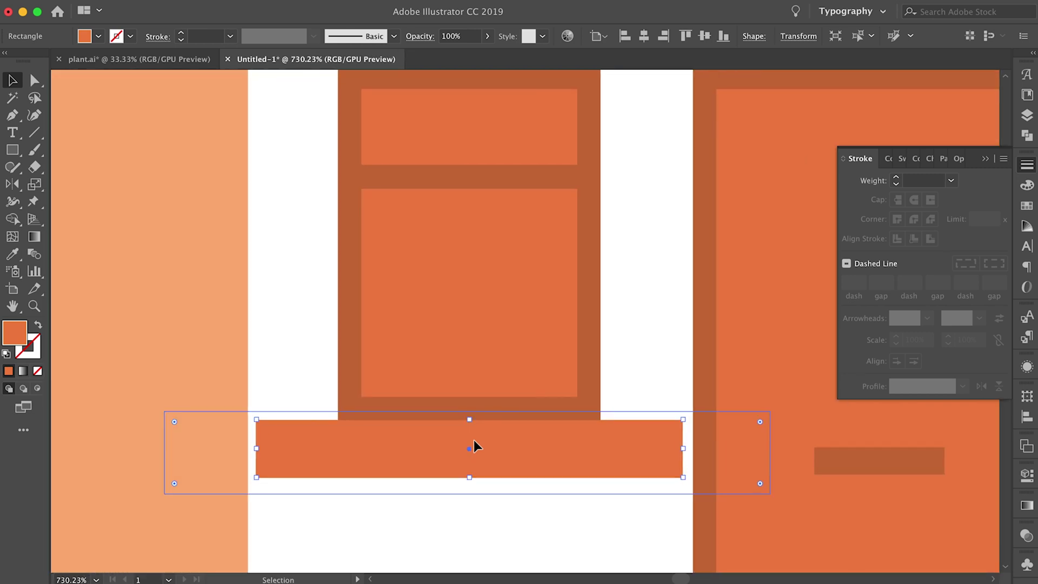
Step: Narrow and thin the doorstep copy into a windowsill that slightly overhangs both sides of the rectangular window's frame
drag(683, 448, 623, 452)
drag(469, 478, 467, 460)
click(158, 364)
scroll(157, 365, down, 5)
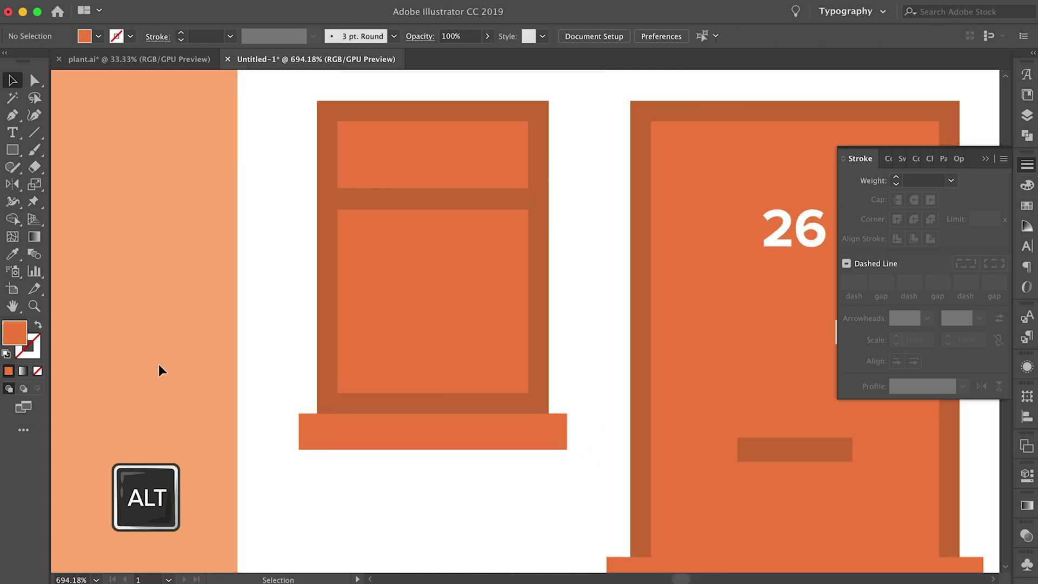
Step: Select all parts of the house and group them
scroll(157, 365, down, 4)
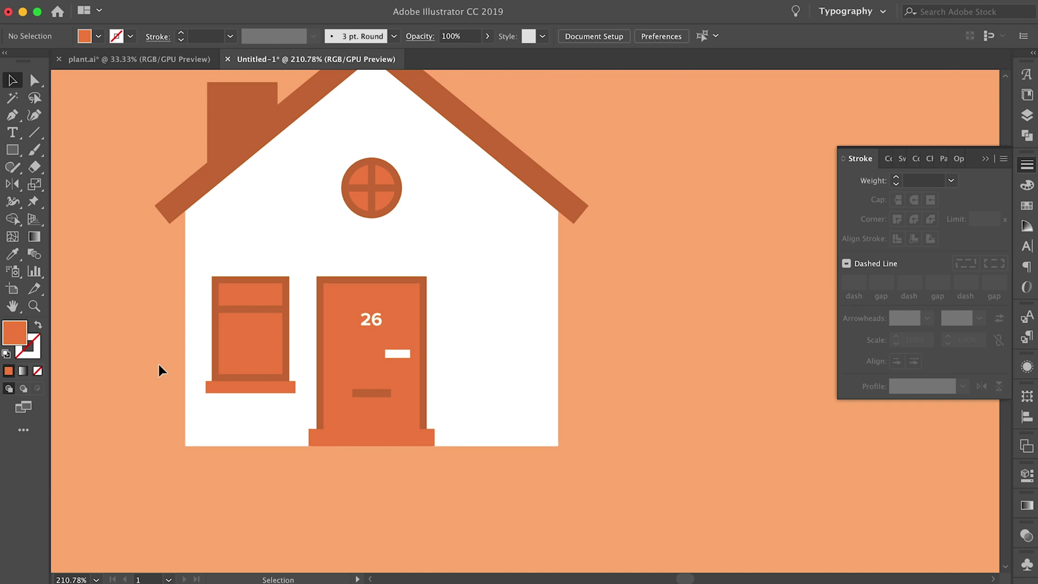
scroll(158, 365, down, 2)
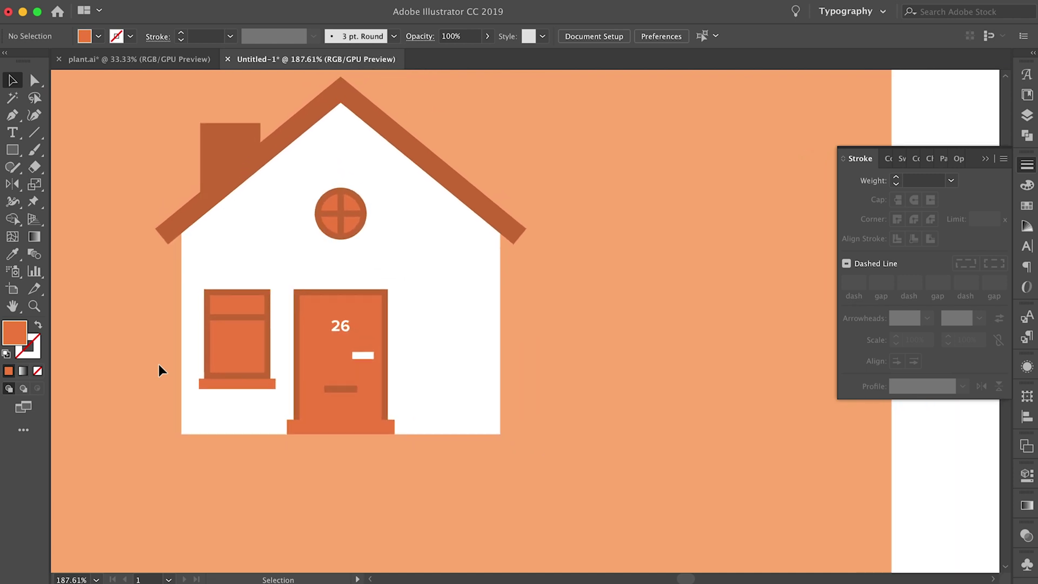
scroll(158, 364, up, 2)
scroll(158, 364, left, 2)
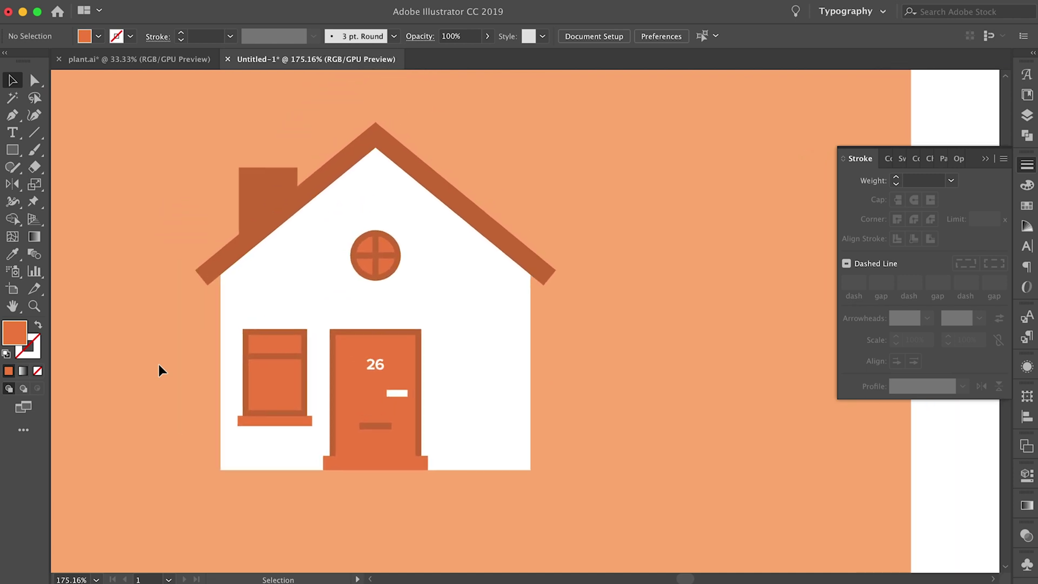
scroll(158, 365, left, 3)
scroll(158, 364, up, 1)
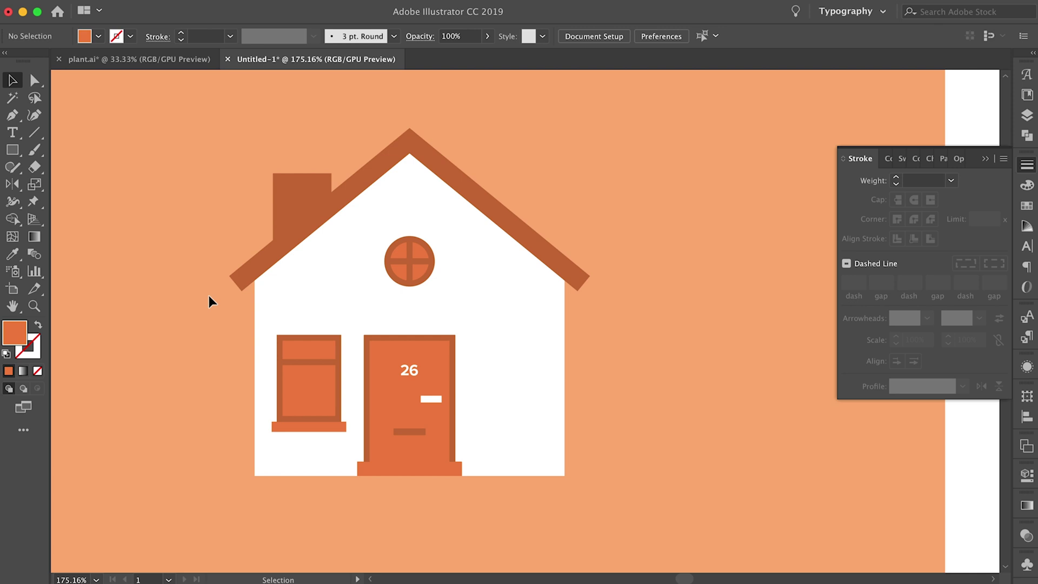
drag(181, 118, 631, 502)
key(super+g)
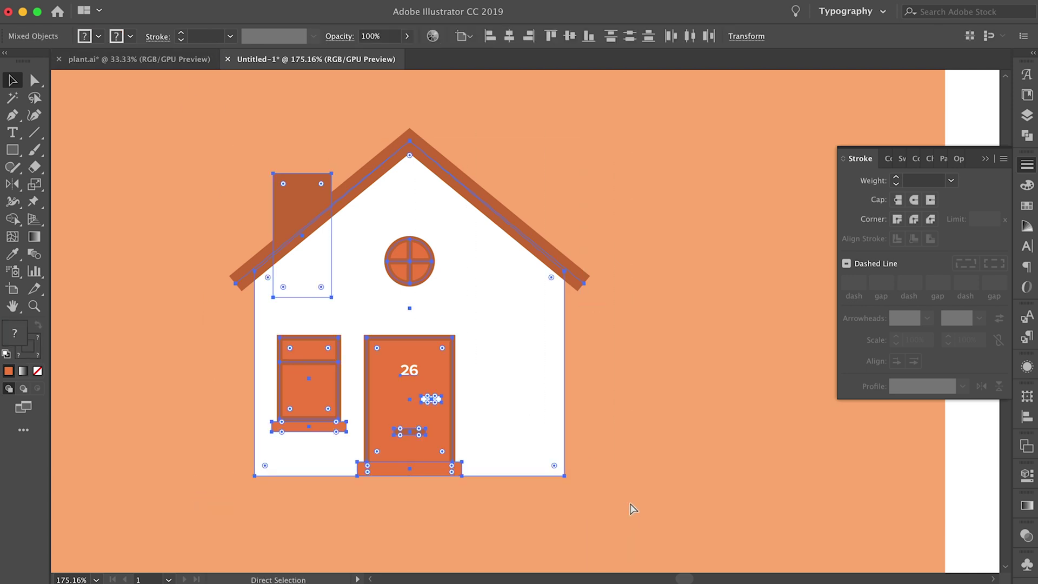
click(669, 433)
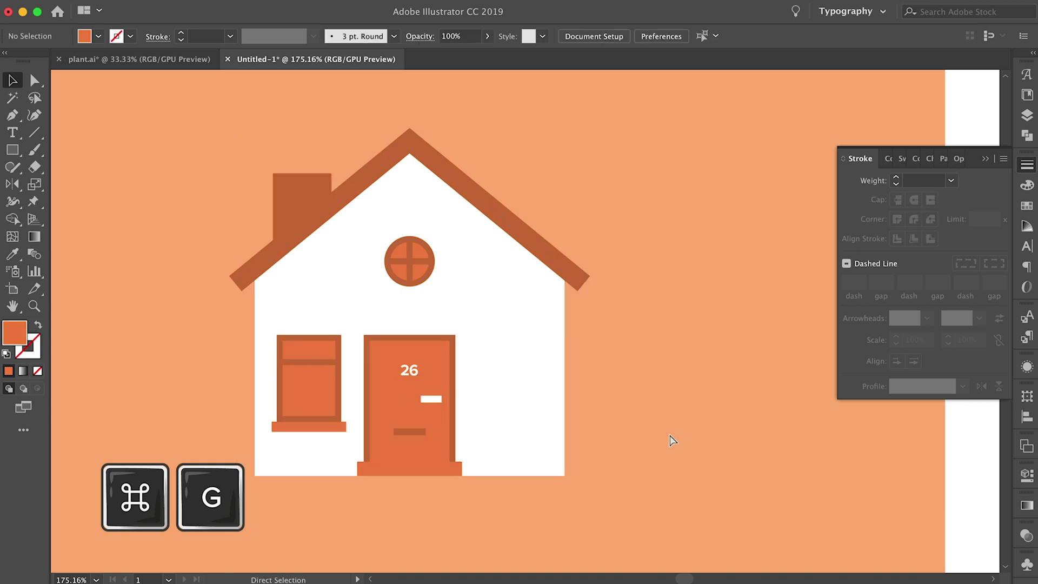
Step: Reposition the house group near the middle of the light orange background and enlarge it proportionally to about 213 × 205 px
key(super+minus)
key(super+minus)
click(511, 333)
mouse_move(511, 334)
mouse_down()
mouse_move(514, 375)
mouse_move(508, 352)
mouse_up()
drag(456, 229, 456, 209)
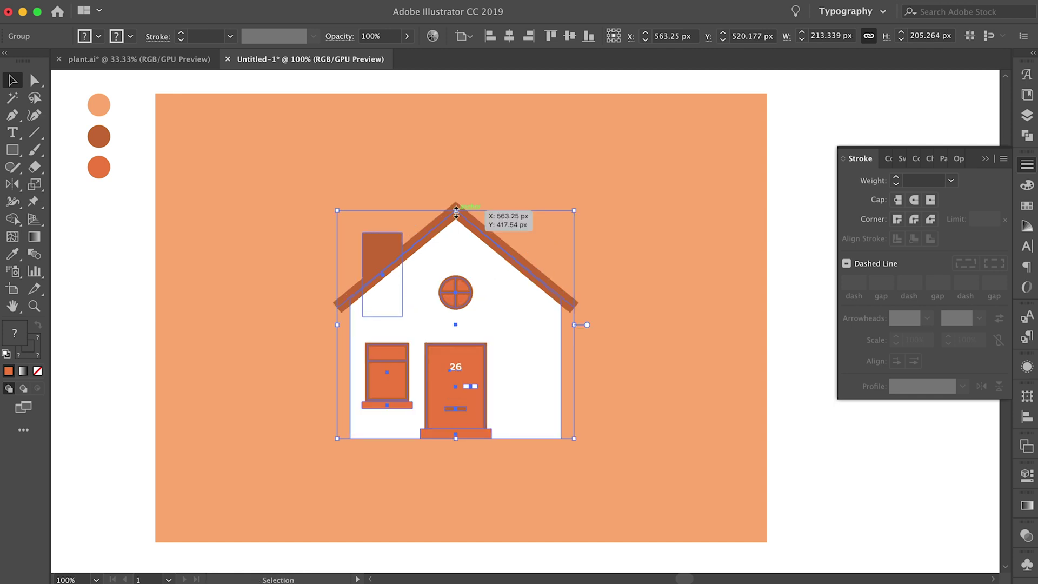
click(274, 162)
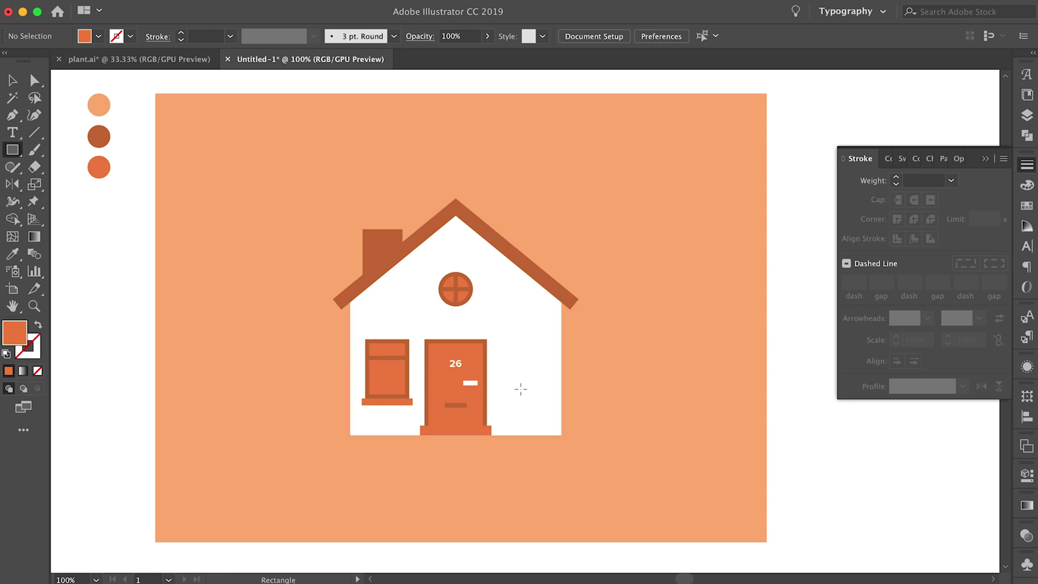
Step: Draw a white rectangular extension on the house's right side, from the baseline up to eave height, and place it behind the house
key(m)
drag(532, 435, 685, 299)
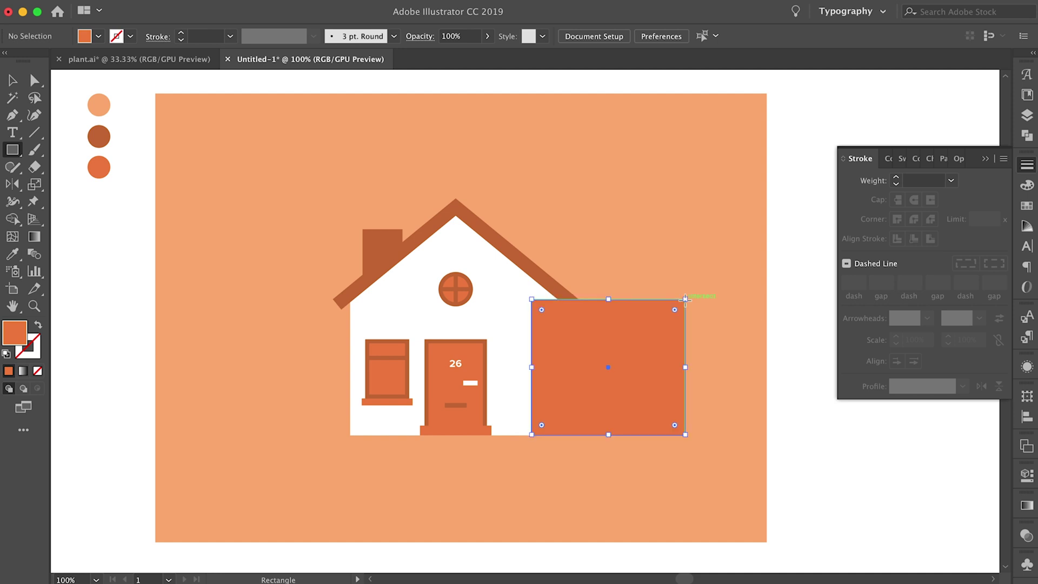
key(i)
click(521, 274)
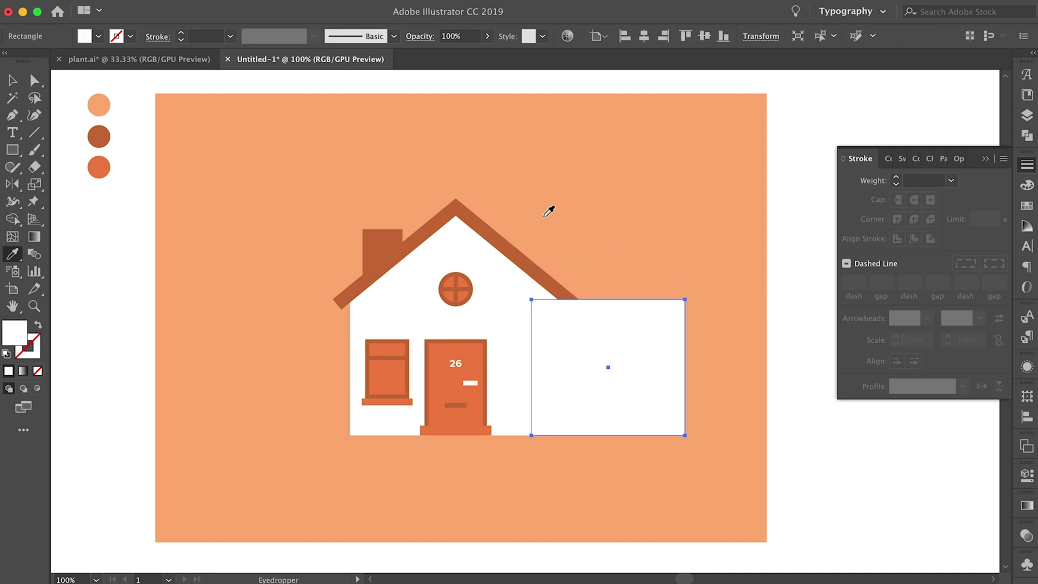
key(super+shift+bracketleft)
key(super+bracketright)
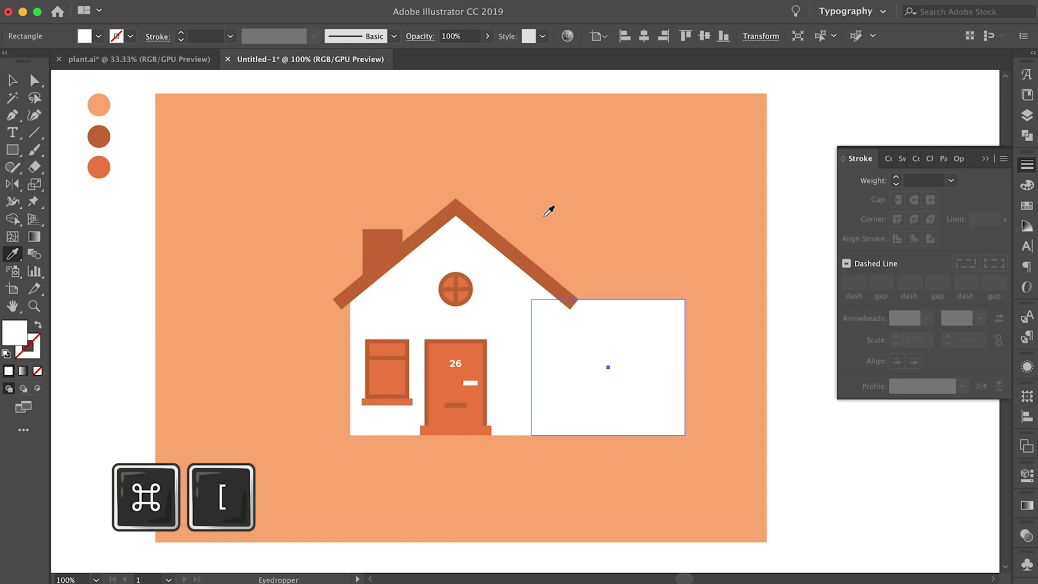
key(v)
click(540, 152)
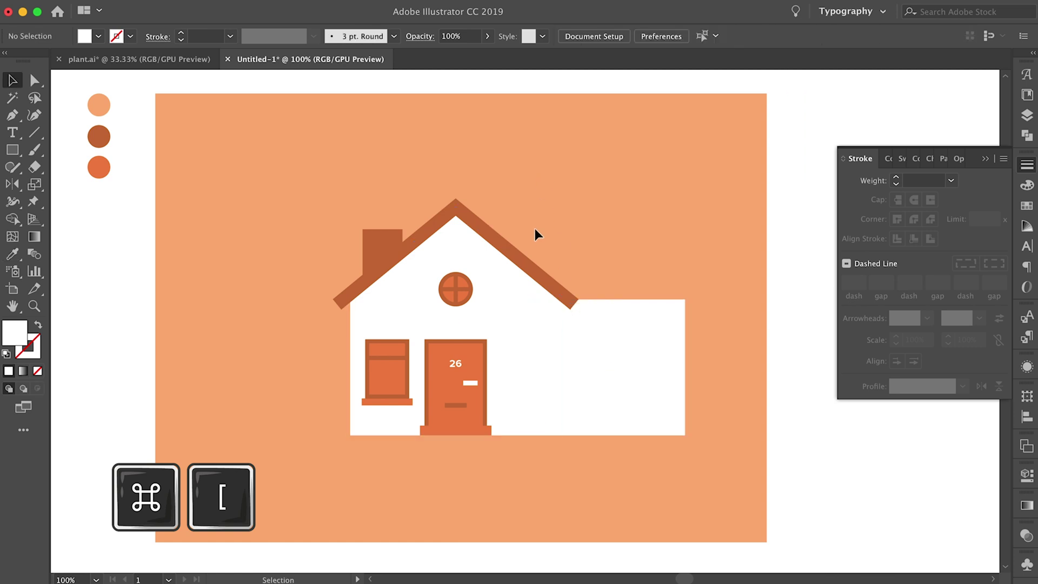
Step: Draw a rectangle for the extension's roof, from the extension's upper-right corner to the main roof's peak
click(565, 363)
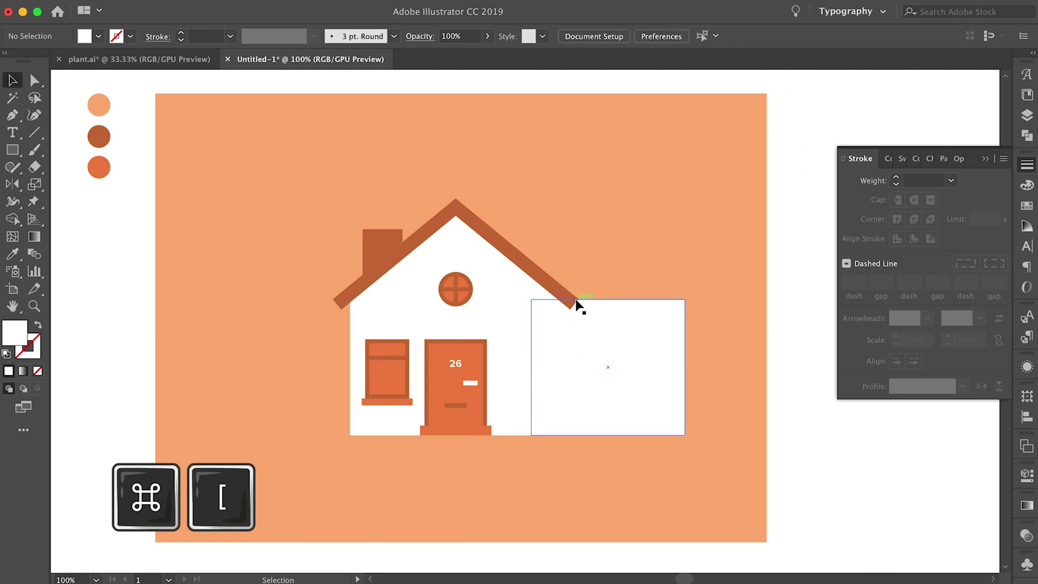
click(478, 216)
key(m)
key(m)
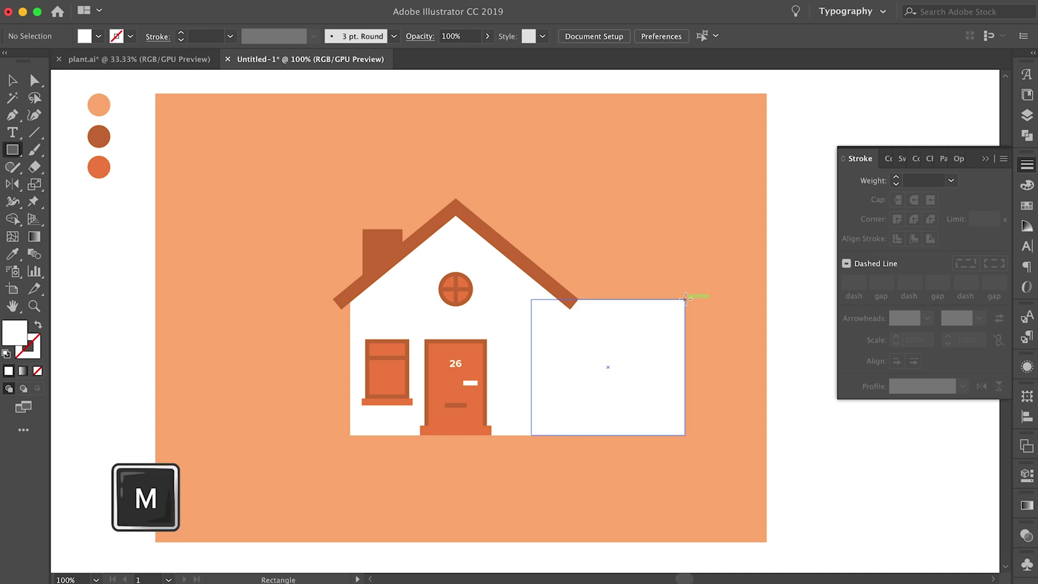
drag(686, 299, 456, 213)
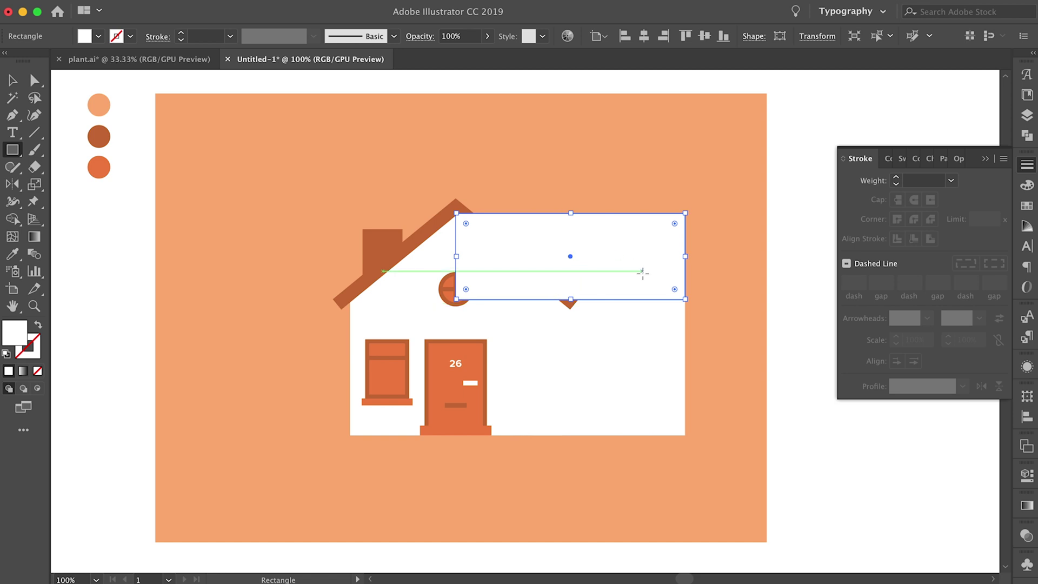
Step: Slant the extension roof's right edge by moving its lower-right corner slightly outward and its upper-right corner well inward
key(a)
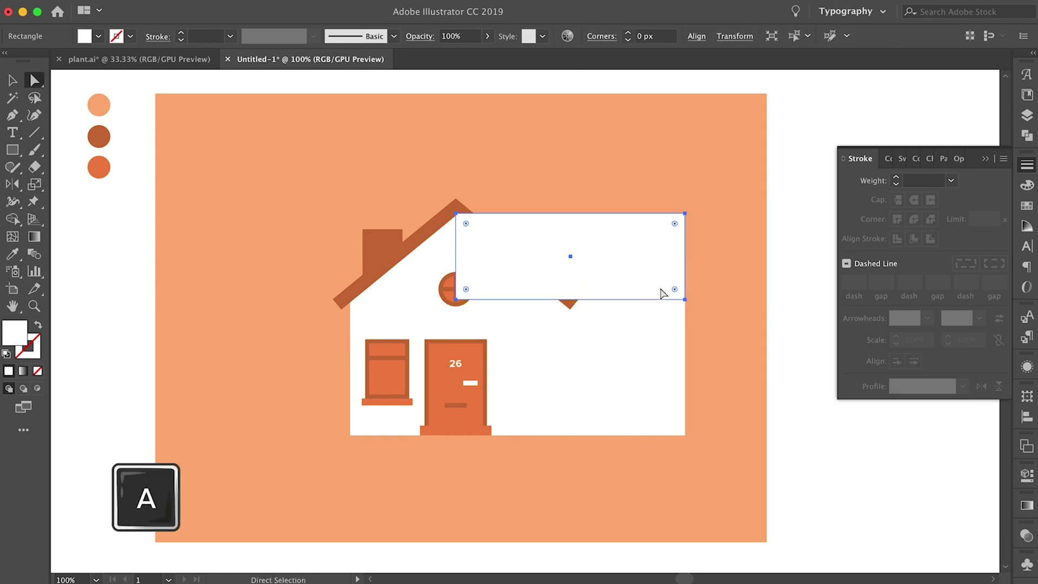
click(685, 299)
key(shift+Right)
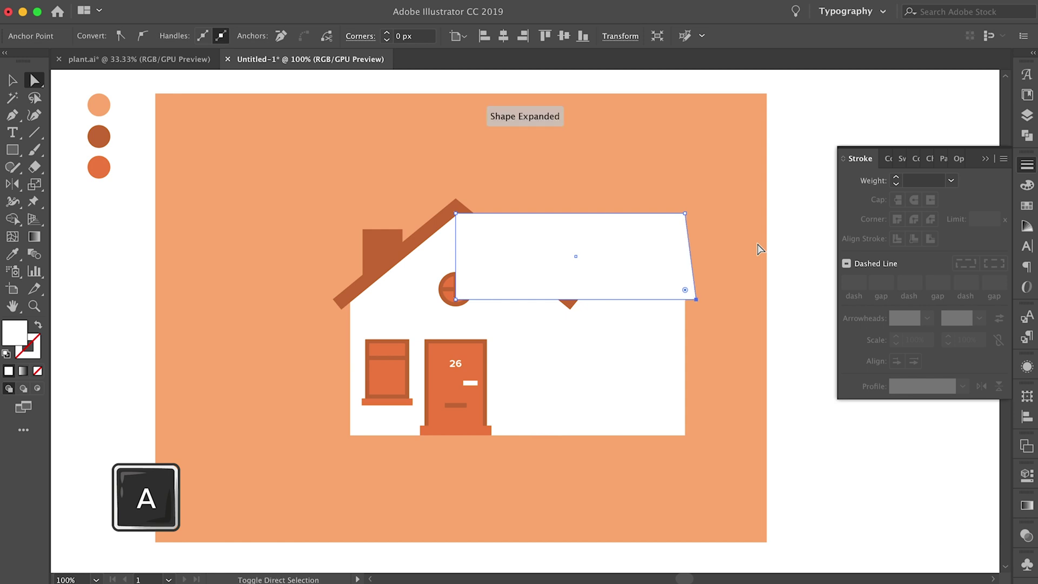
click(684, 214)
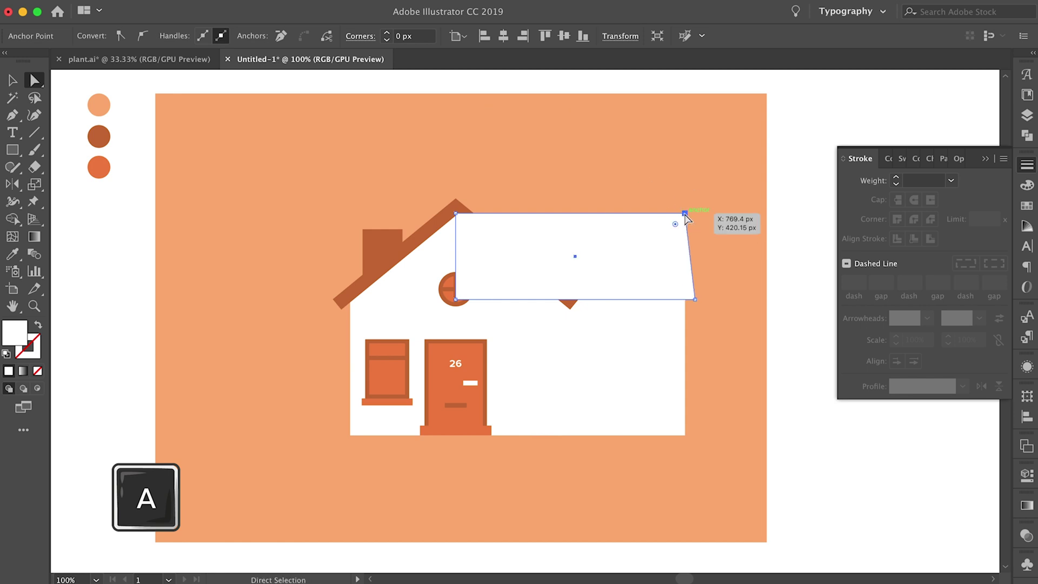
key(shift+Left)
key(shift+Left)
key(shift+Left)
key(shift+Left)
Step: Fill the extension roof with the chimney's brown and send it behind the house
key(i)
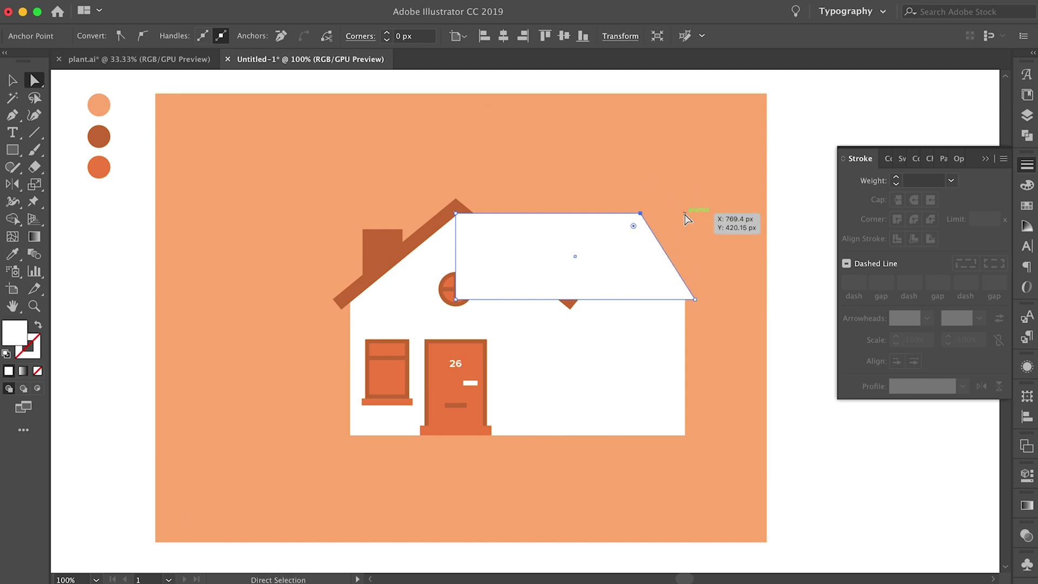
click(380, 235)
key(a)
key(super+bracketleft)
key(v)
key(super+shift+a)
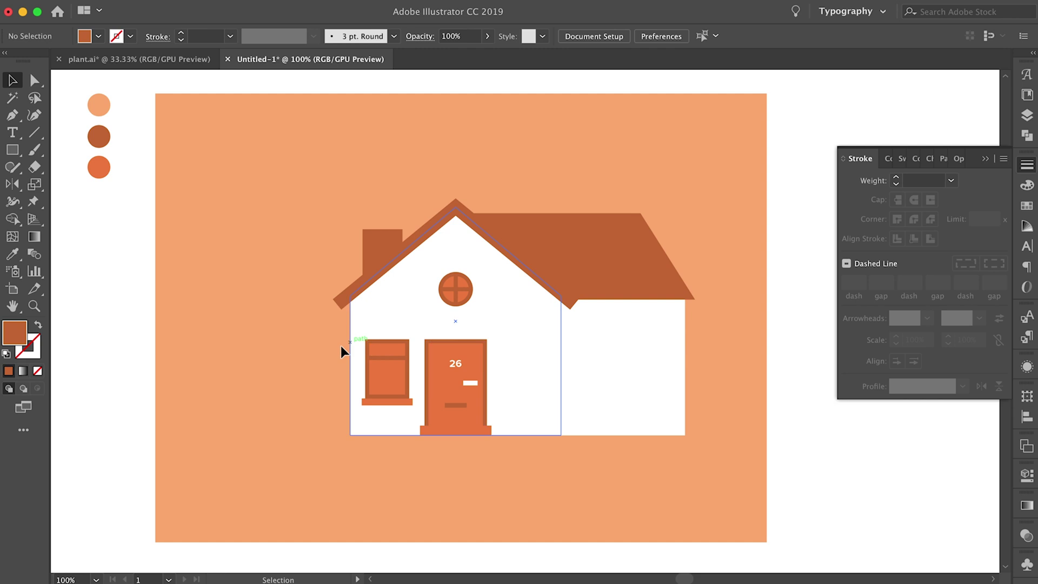
Step: Ungroup the house so its parts can be selected individually
click(387, 358)
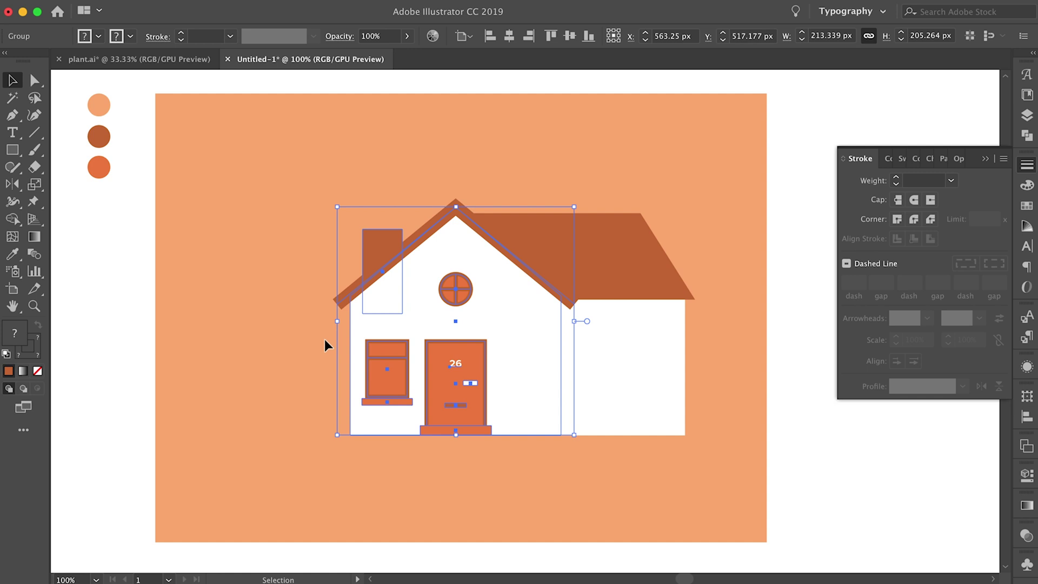
key(super+shift+g)
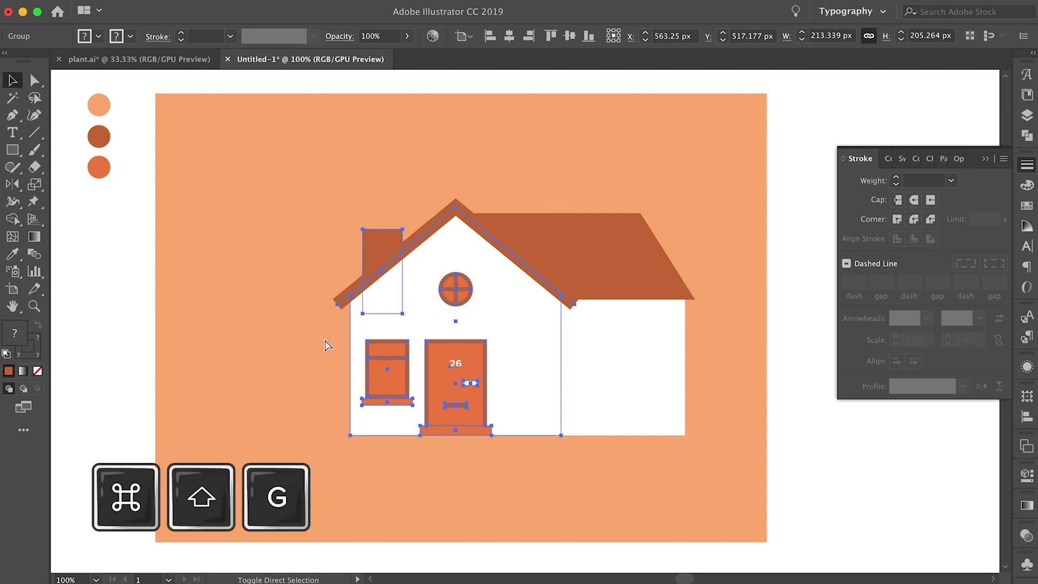
click(374, 356)
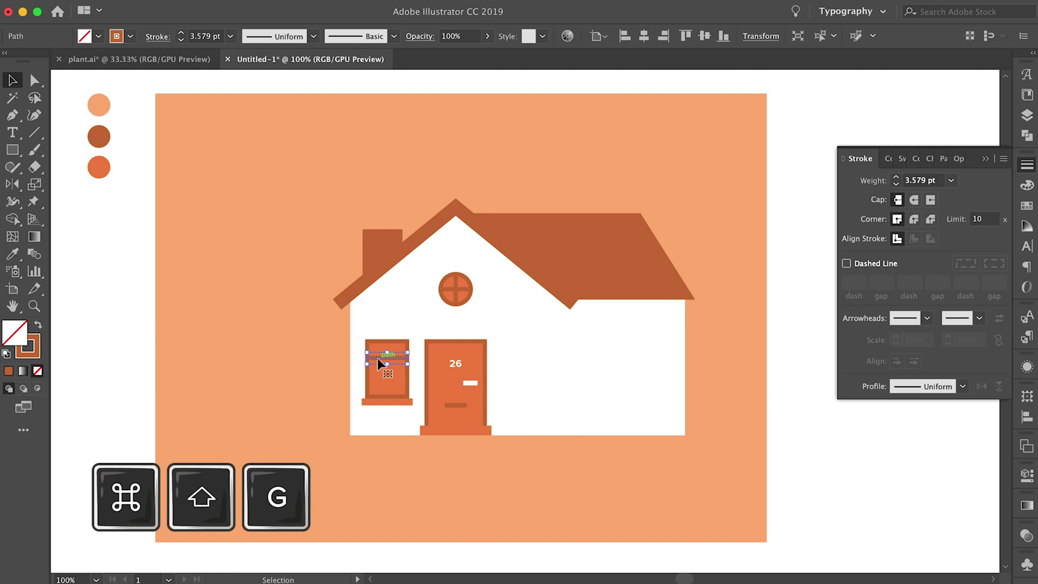
click(336, 353)
Step: Group the rectangular window's horizontal bar and frame together with its sill
scroll(370, 360, up, 3)
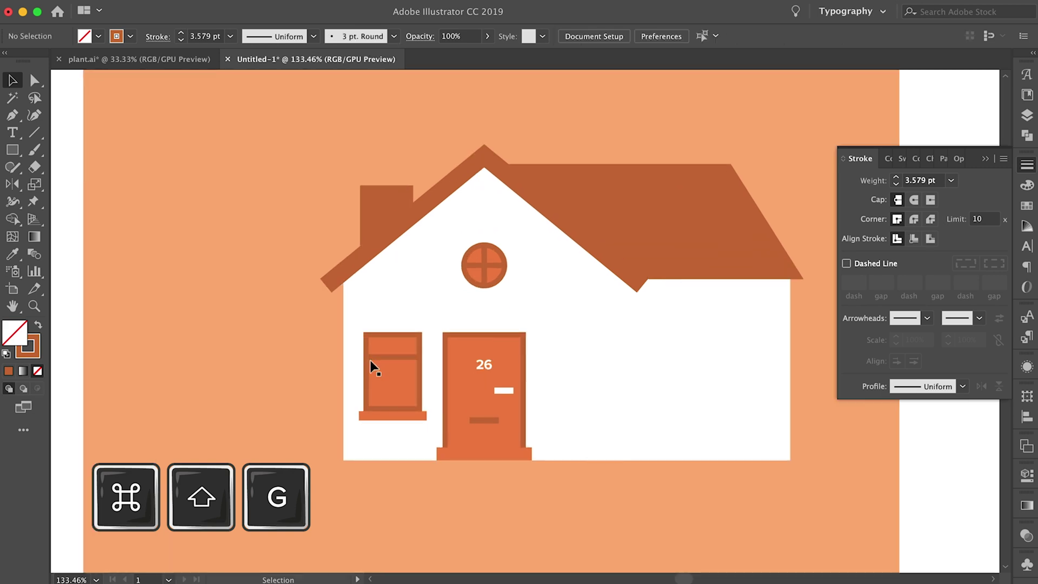
click(381, 356)
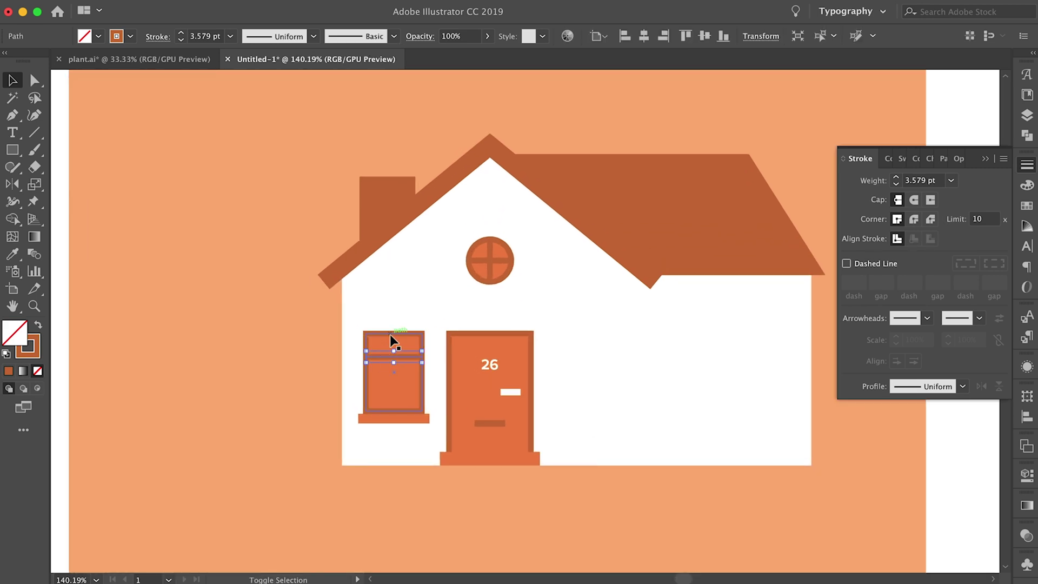
shift+click(392, 334)
shift+click(409, 421)
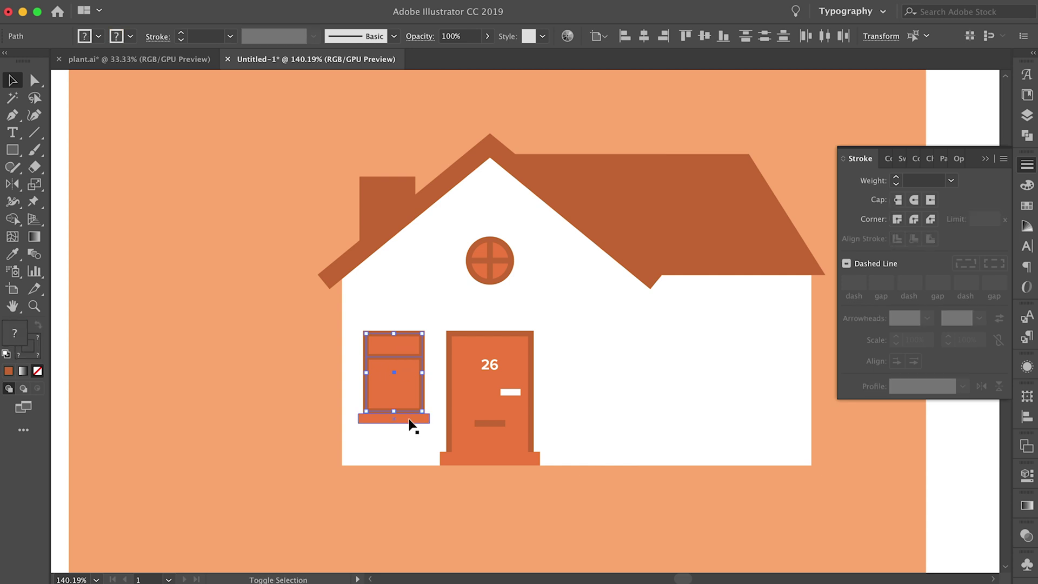
key(super+g)
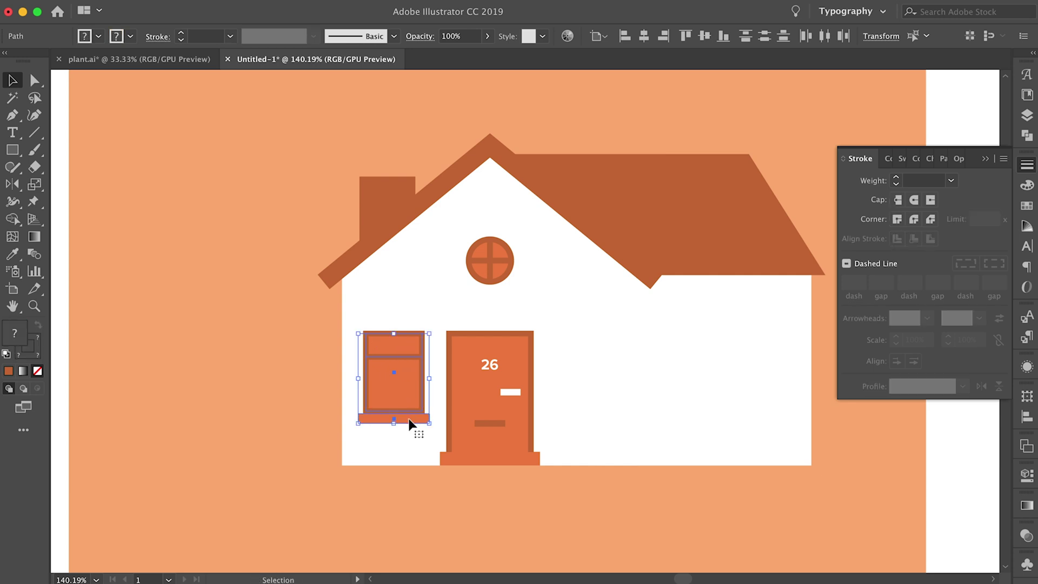
key(super+g)
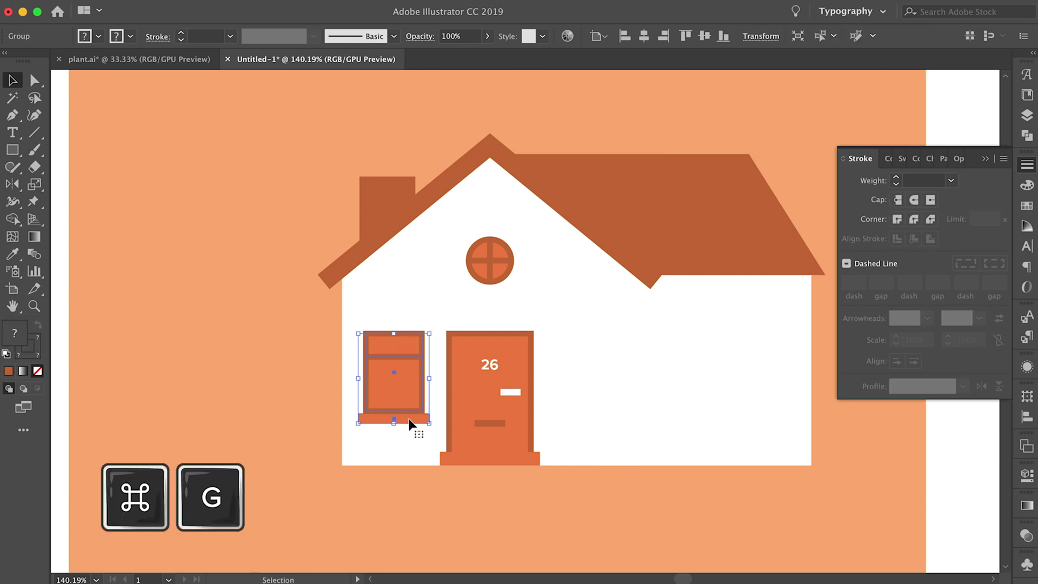
click(312, 371)
Step: Duplicate the window group straight across onto the extension's wall, level with the original window
scroll(312, 371, down, 1)
scroll(312, 370, down, 2)
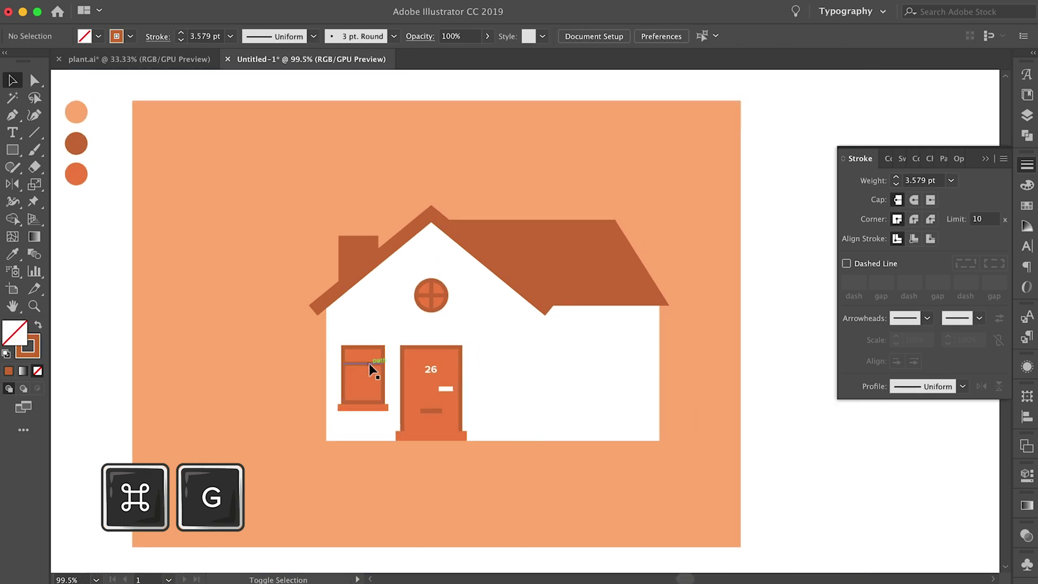
key(shift+alt)
drag(369, 364, 581, 376)
click(684, 366)
scroll(599, 364, up, 5)
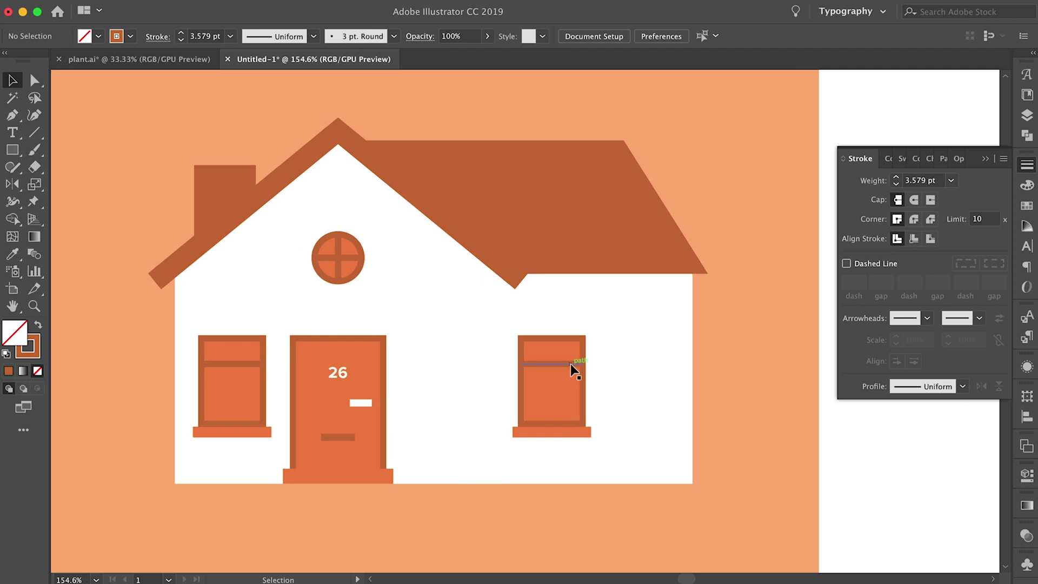
key(shift+alt)
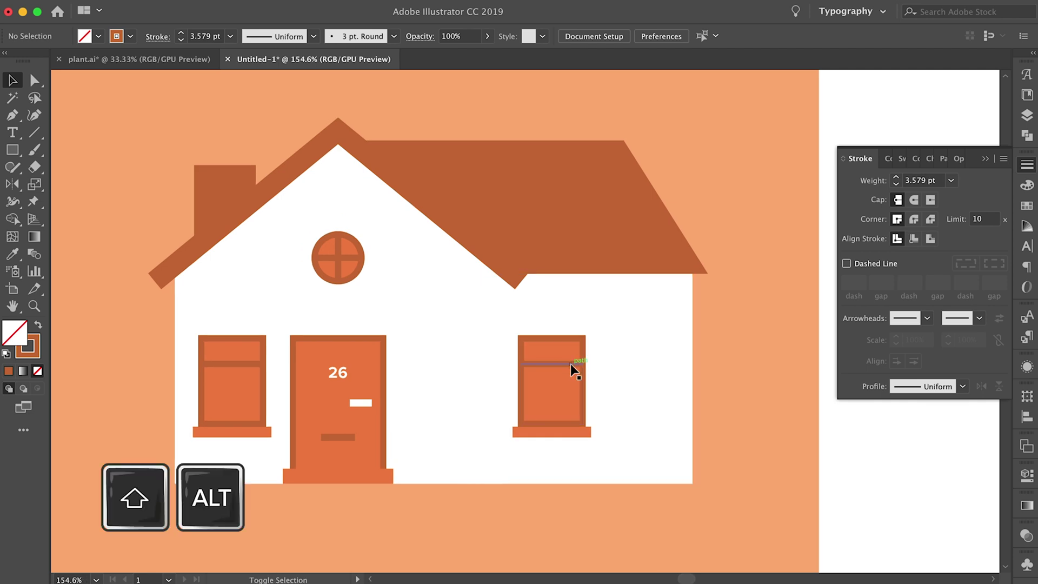
Step: Duplicate the extension's window group straight across so the frames overlap as a double window, and fine-tune the pair's horizontal position
drag(570, 364, 636, 366)
click(725, 387)
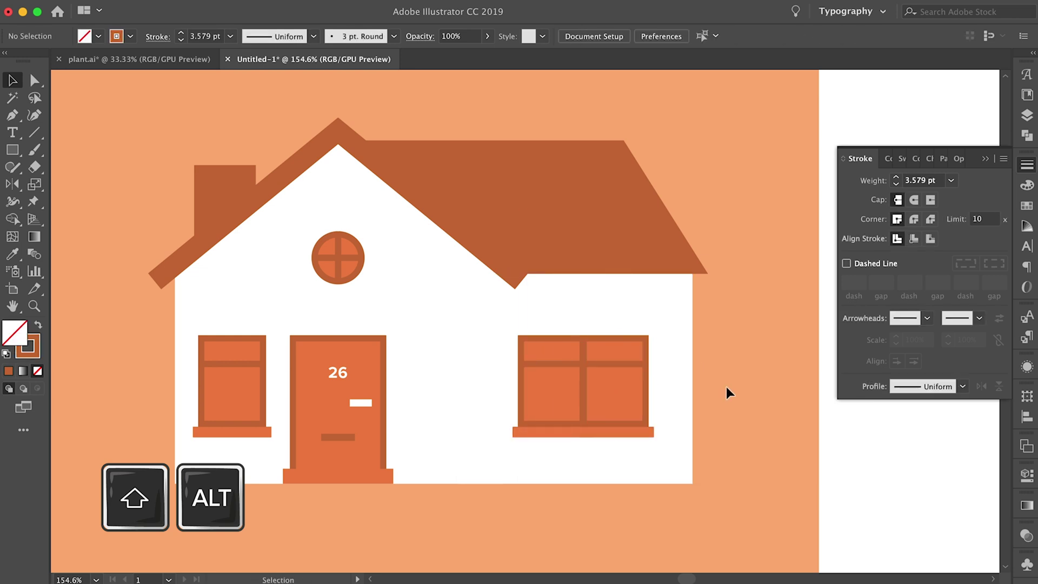
click(549, 362)
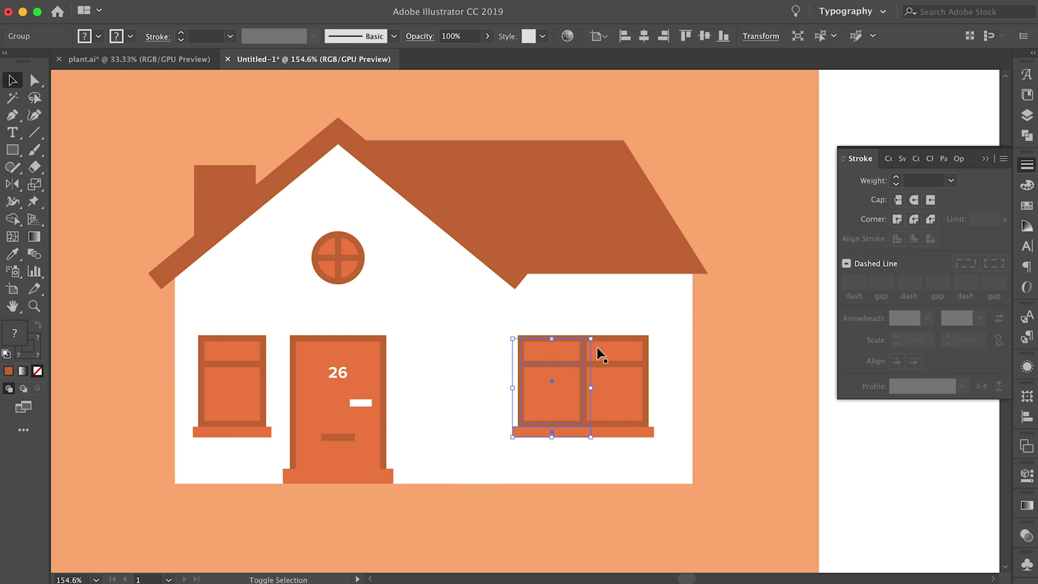
shift+click(612, 352)
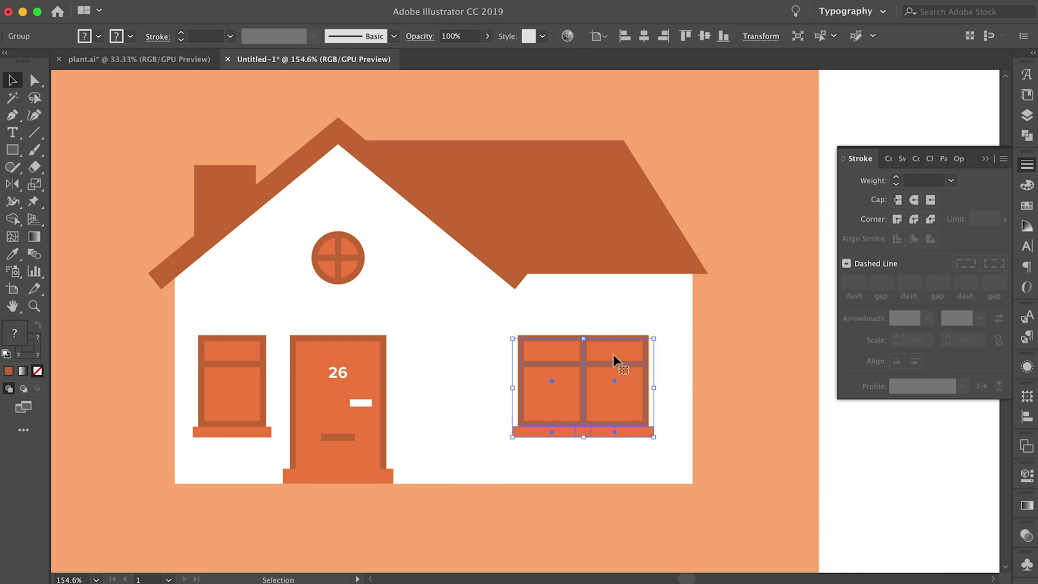
key(Right)
key(Right)
key(Right)
key(Left)
key(Left)
key(Left)
click(749, 357)
Step: Draw a tall shadow rectangle from the main house's lower corner up over the extension's roof, and fill it with the roof's brown
scroll(749, 357, down, 2)
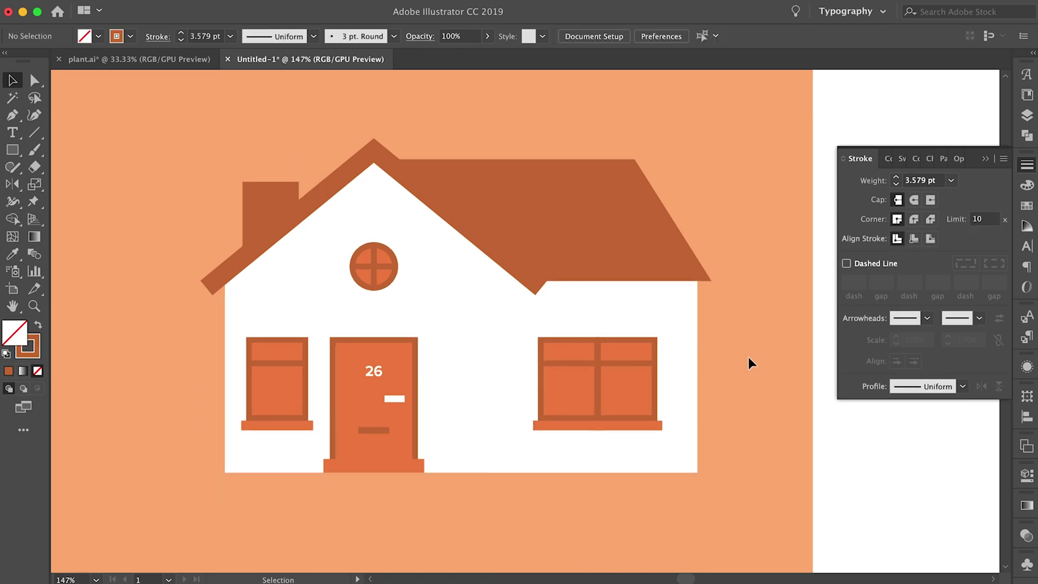
scroll(749, 356, down, 2)
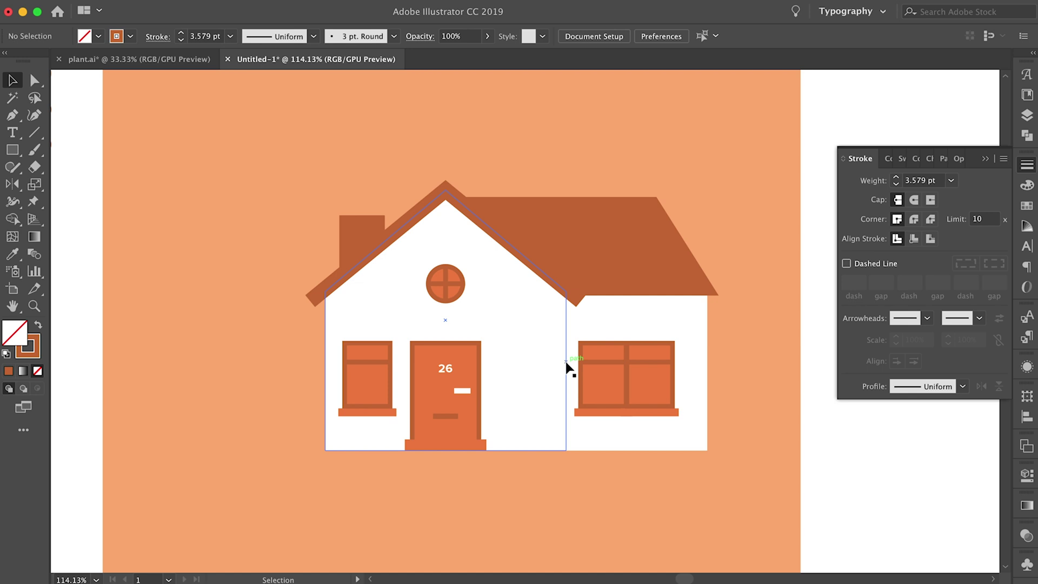
key(m)
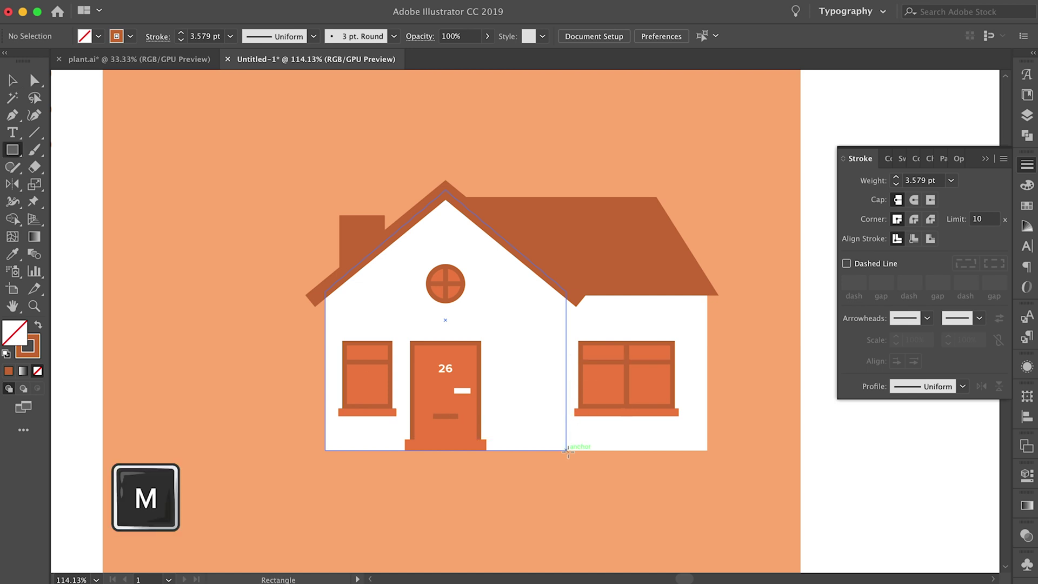
drag(568, 450, 619, 276)
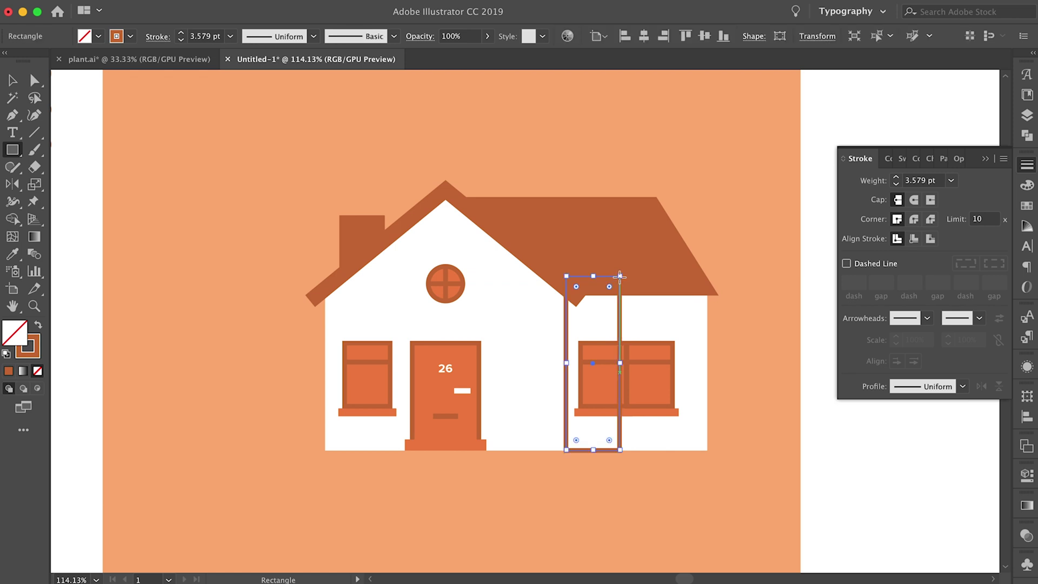
key(i)
click(599, 237)
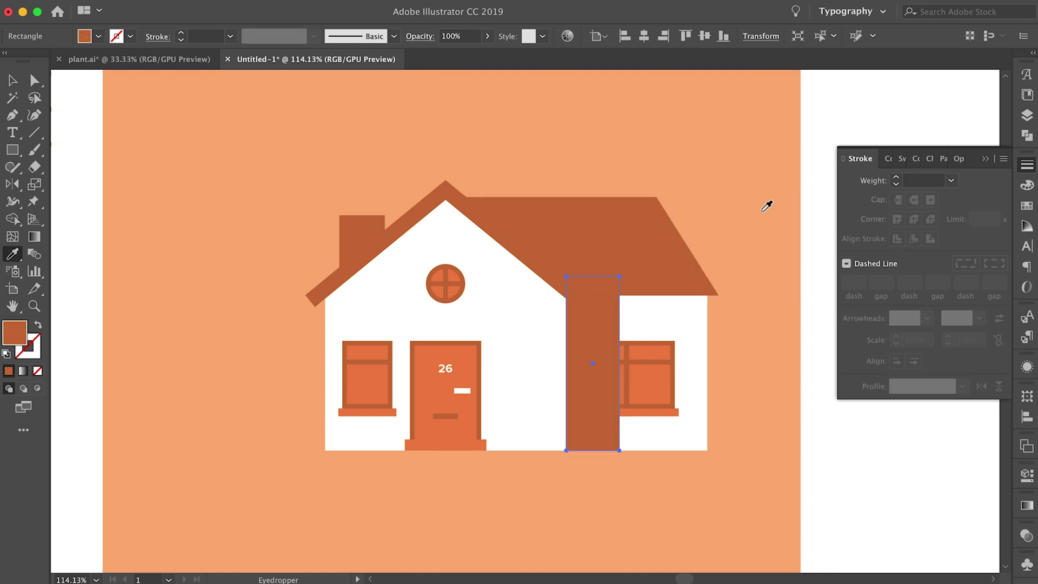
Step: Set the shadow rectangle's opacity to 20%
click(399, 2)
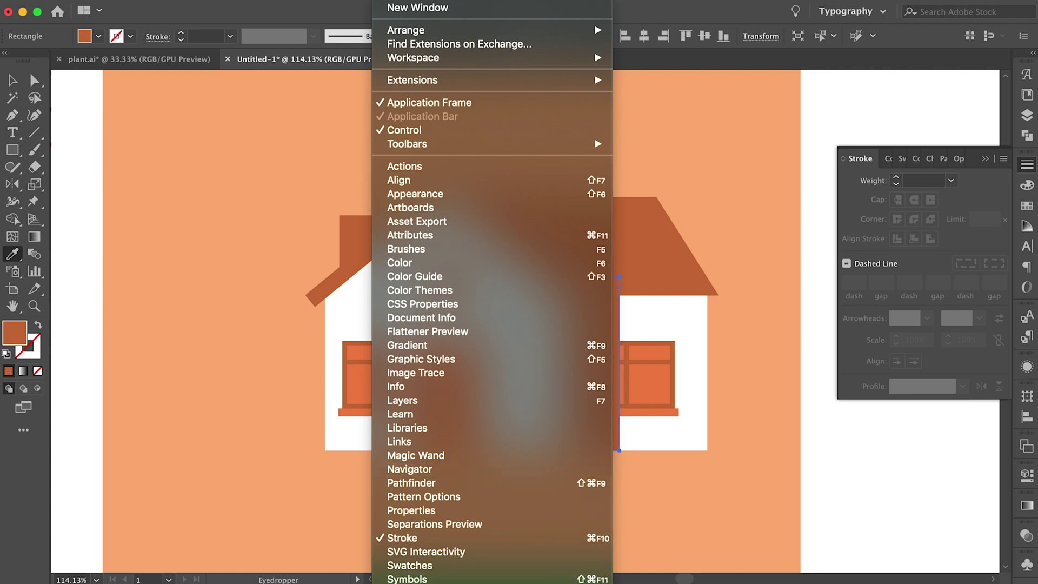
click(414, 583)
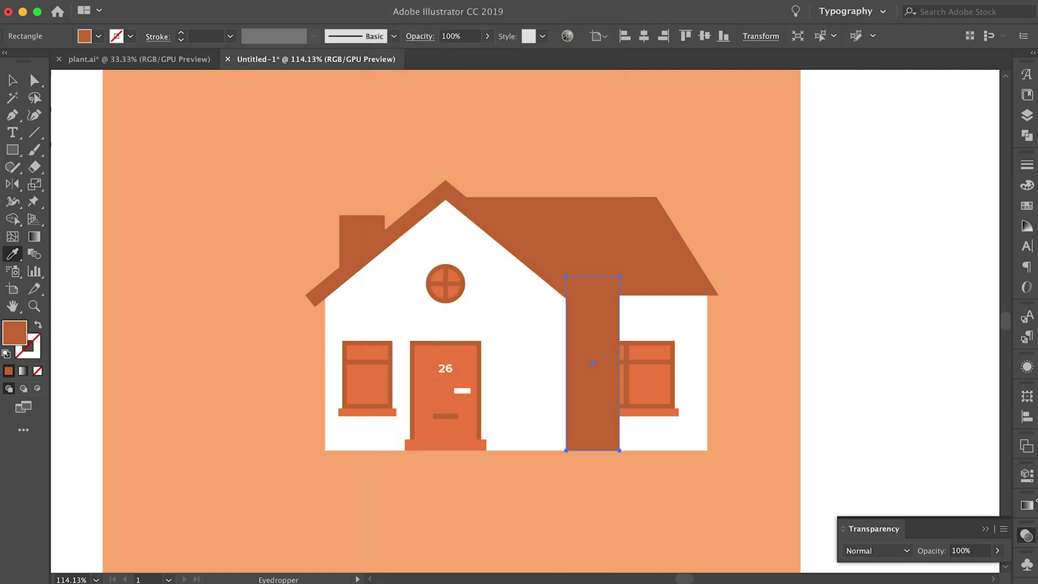
click(972, 550)
text(20)
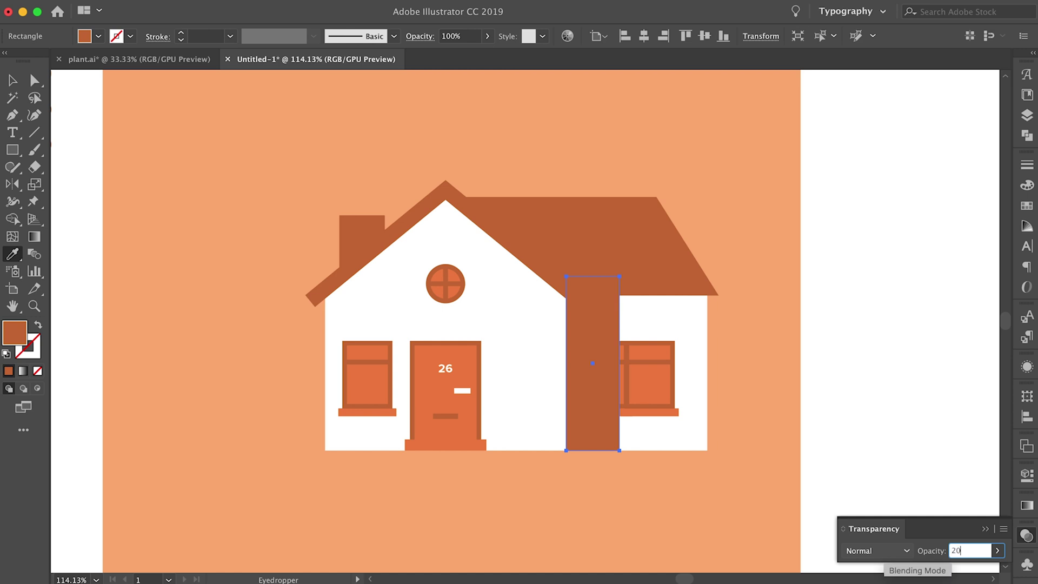
key(Return)
key(v)
click(821, 341)
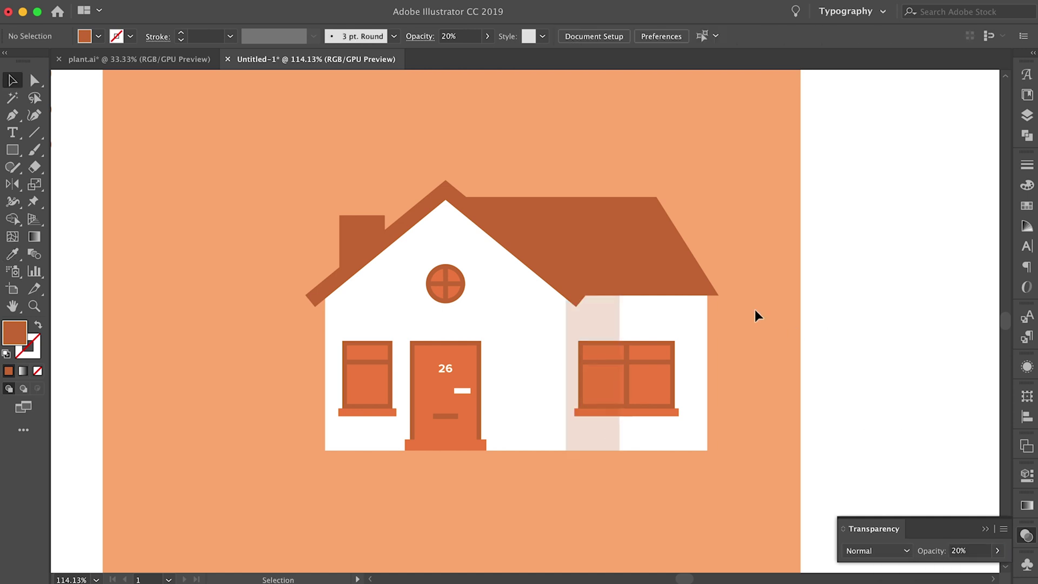
Step: Extend the shadow rectangle's top edge higher over the extension roof
click(587, 291)
drag(593, 276, 593, 253)
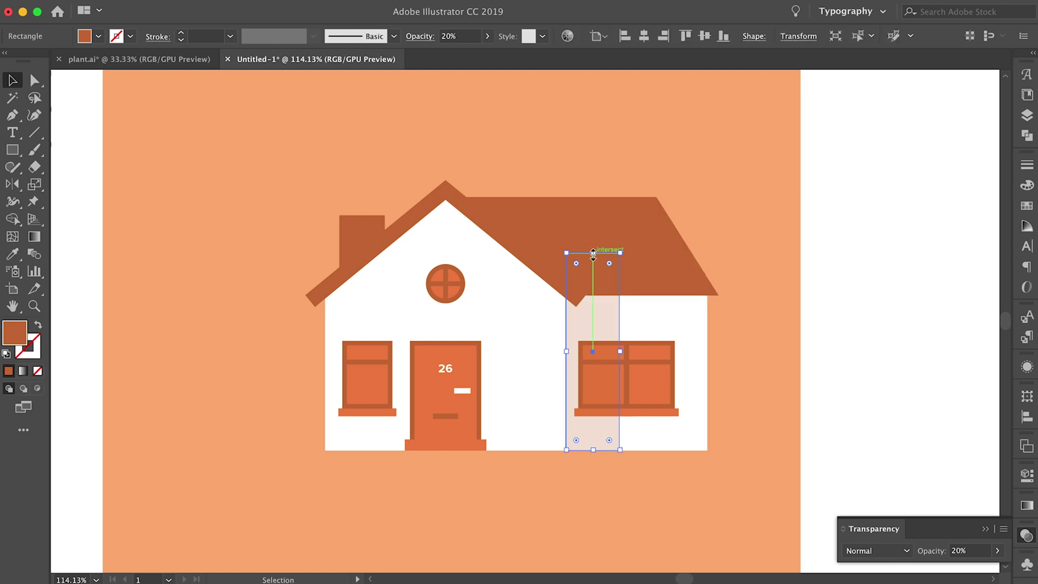
click(526, 154)
Step: Slant the shadow's outer edge by moving its top outer corner straight inward and its bottom outer corner slightly outward
click(598, 303)
key(a)
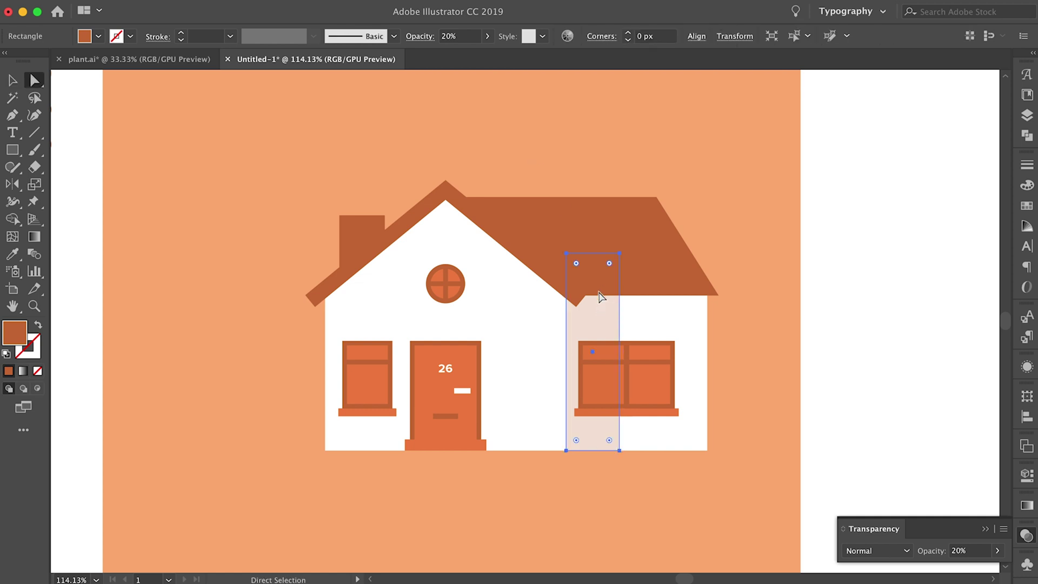
key(shift)
drag(619, 255, 593, 254)
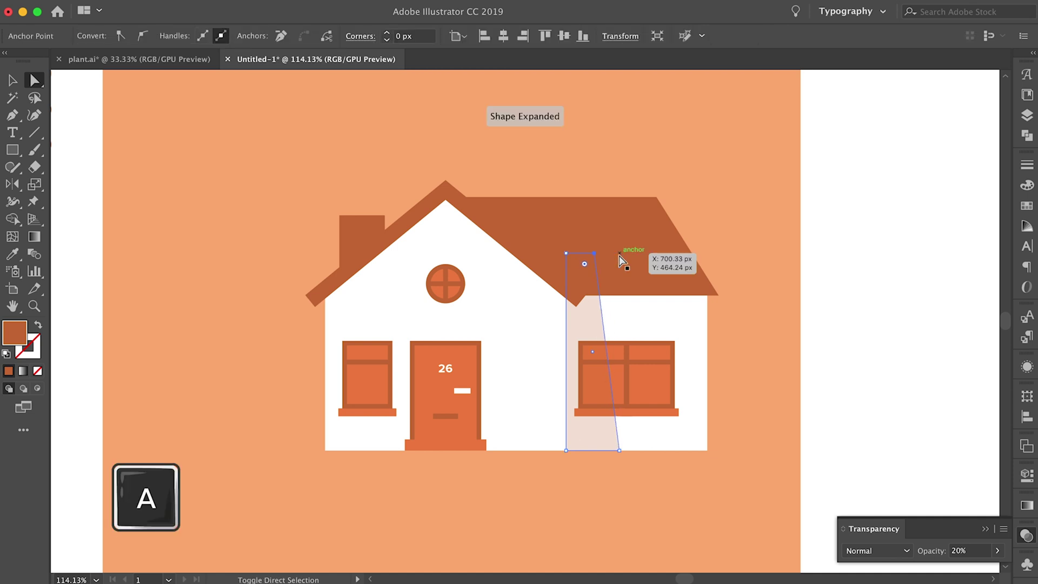
click(446, 157)
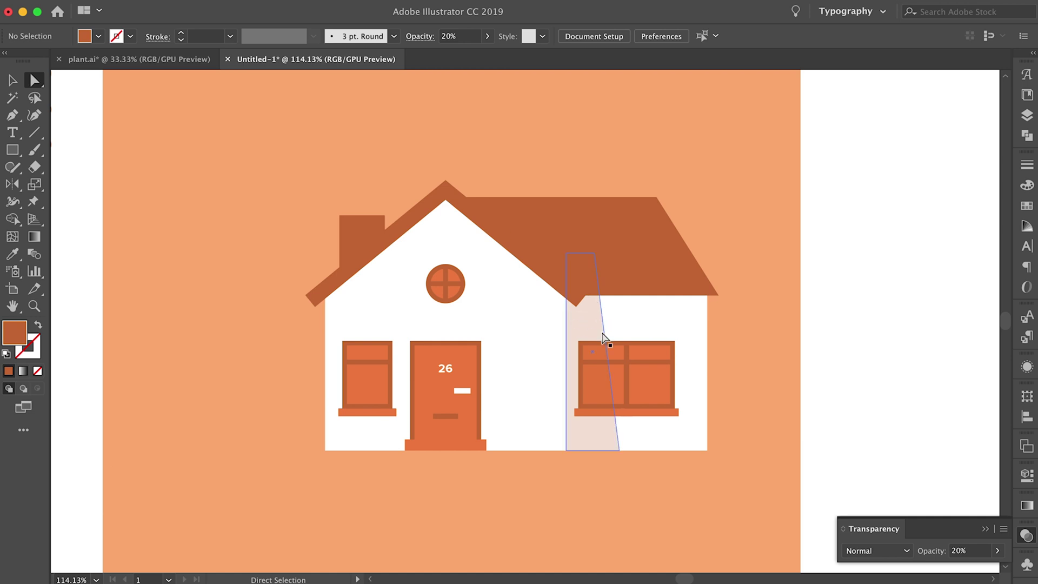
drag(620, 450, 623, 450)
click(625, 495)
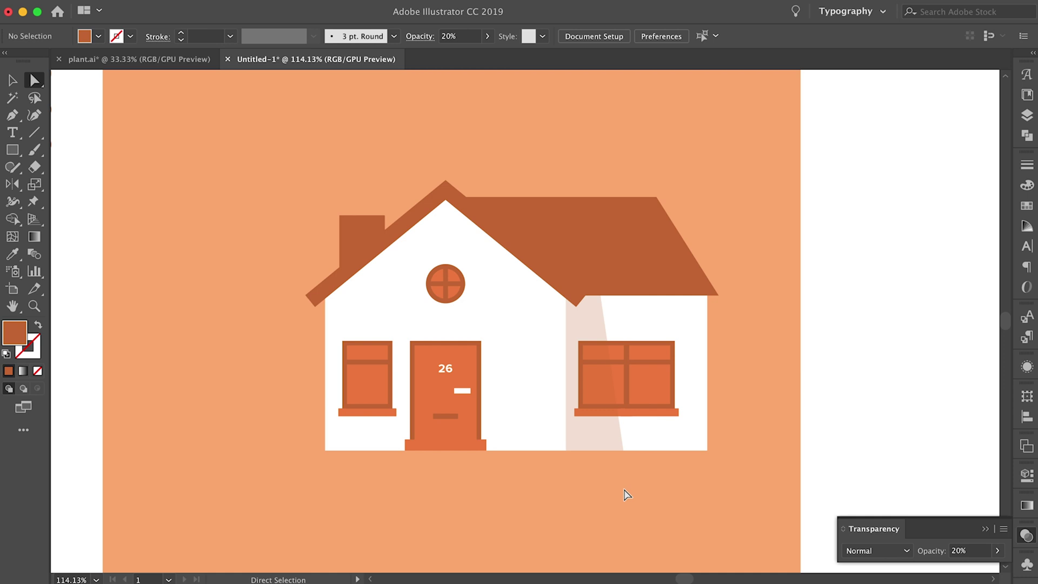
Step: Draw a low garage rectangle from the main house's lower corner on the chimney side, and fill it with the wall's white
key(v)
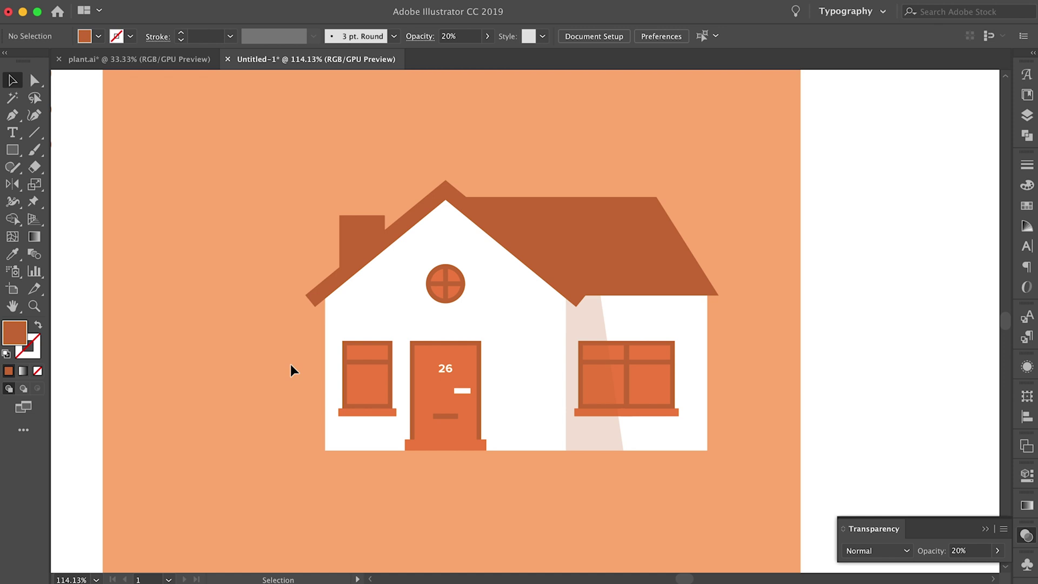
key(m)
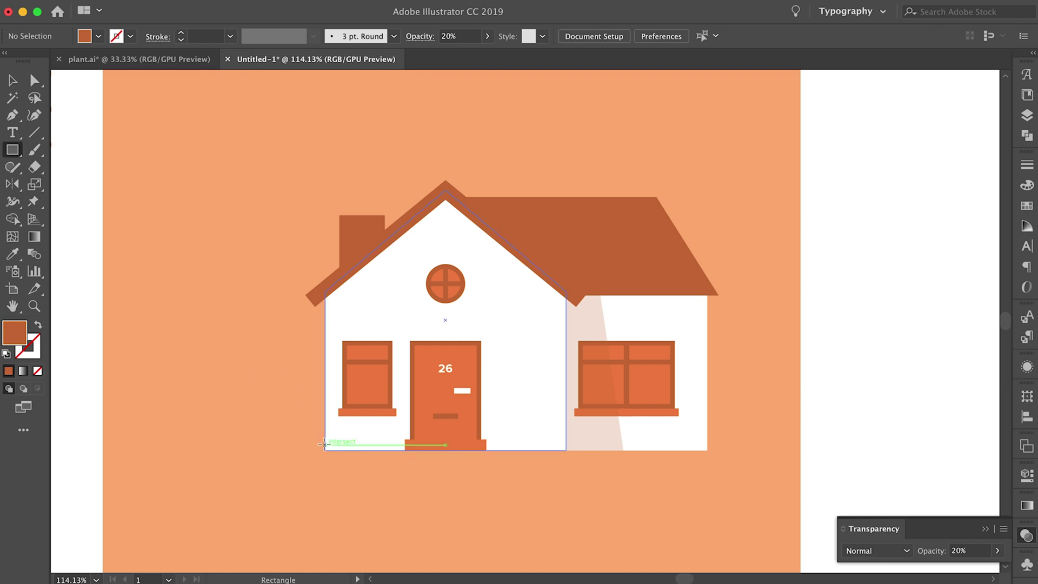
key(m)
drag(325, 450, 165, 337)
key(i)
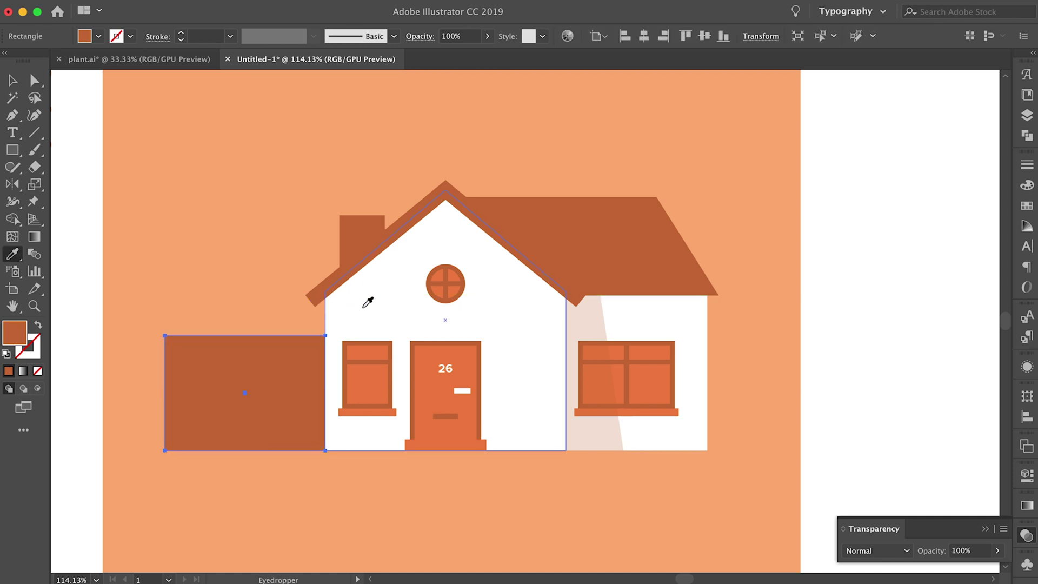
click(368, 301)
key(v)
click(200, 278)
click(258, 361)
click(225, 298)
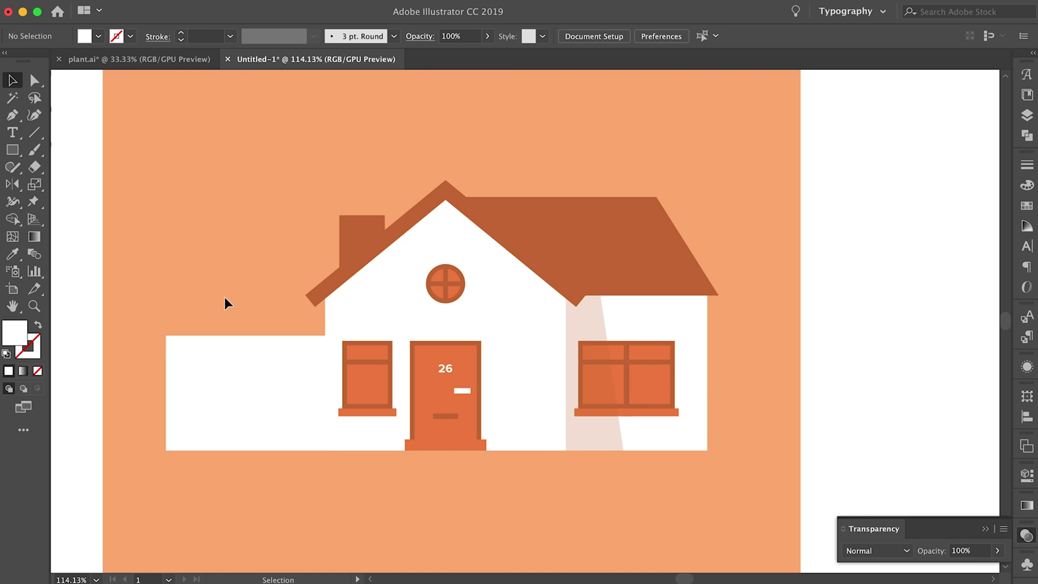
Step: Draw a straight Pen line along the garage's top edge and apply the main roof's thick brown stroke to it
key(p)
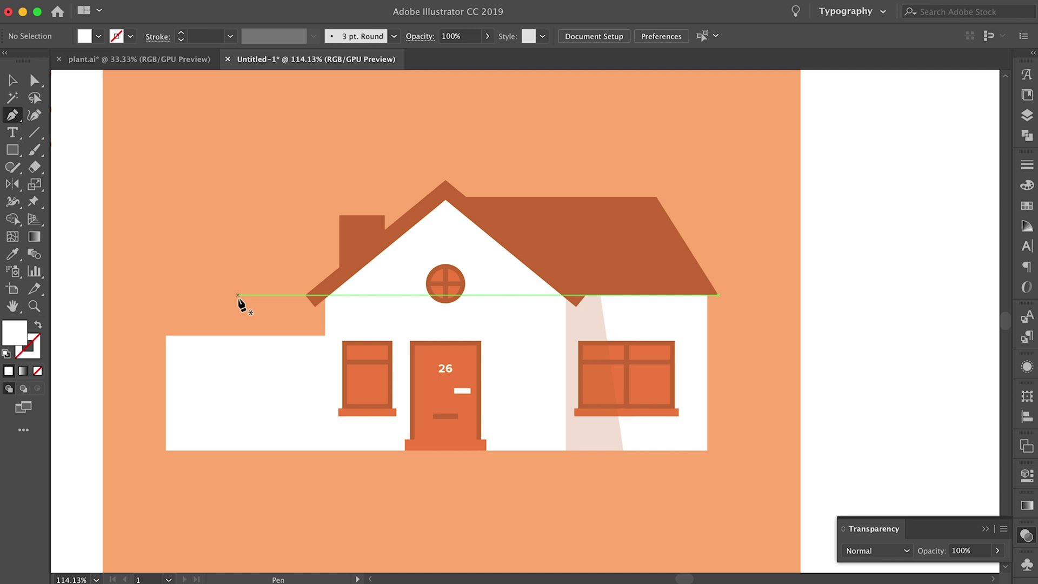
click(326, 336)
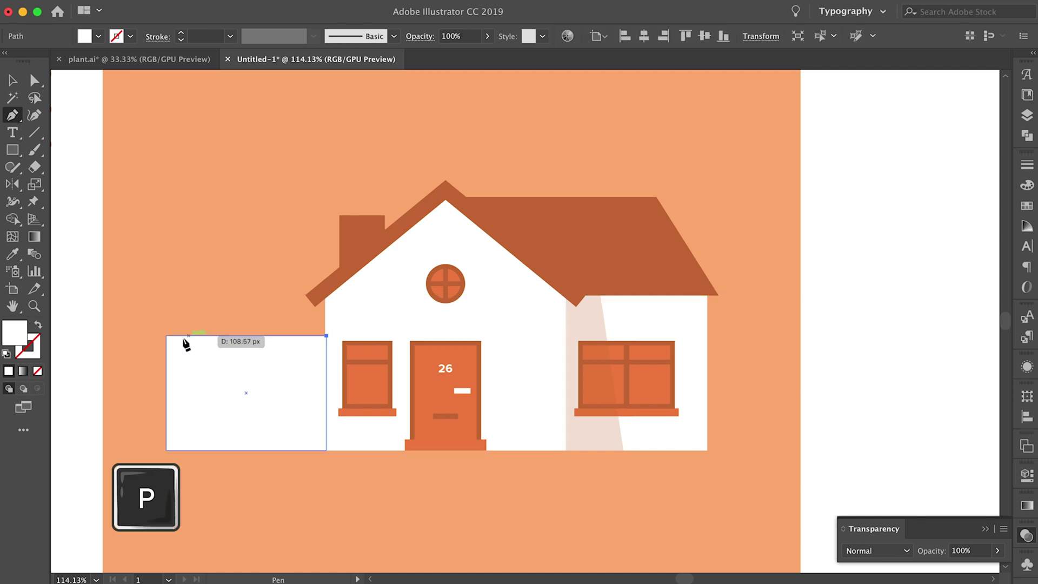
click(166, 336)
key(i)
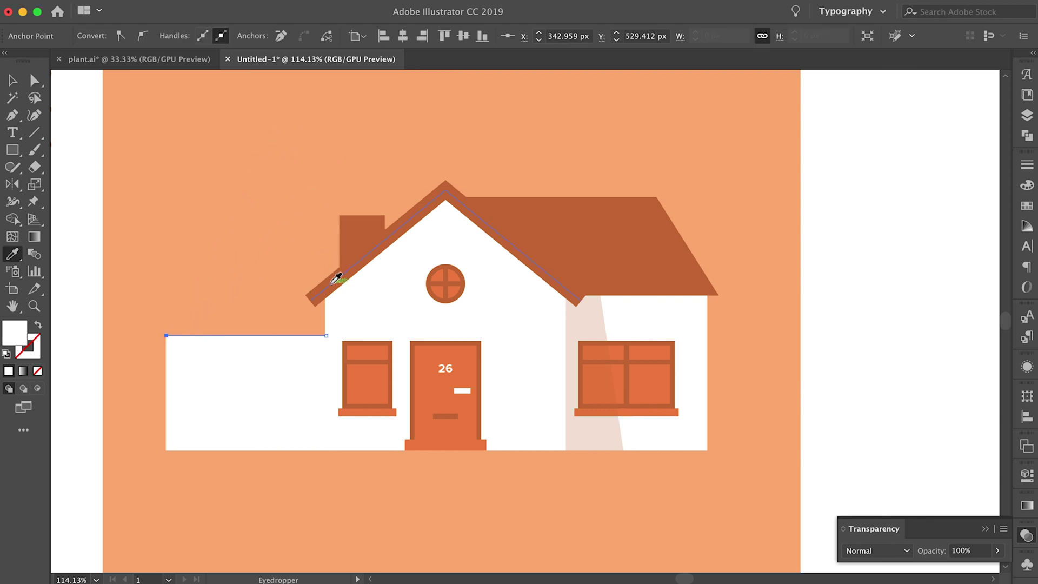
click(336, 279)
Step: Align the inner endpoint of the garage roof line with the edge of the house wall
key(a)
mouse_move(326, 336)
mouse_down()
mouse_move(305, 340)
mouse_move(340, 340)
mouse_up()
alt+scroll(317, 343, up, 3)
alt+scroll(330, 339, up, 1)
alt+scroll(332, 338, up, 5)
scroll(340, 340, down, 10)
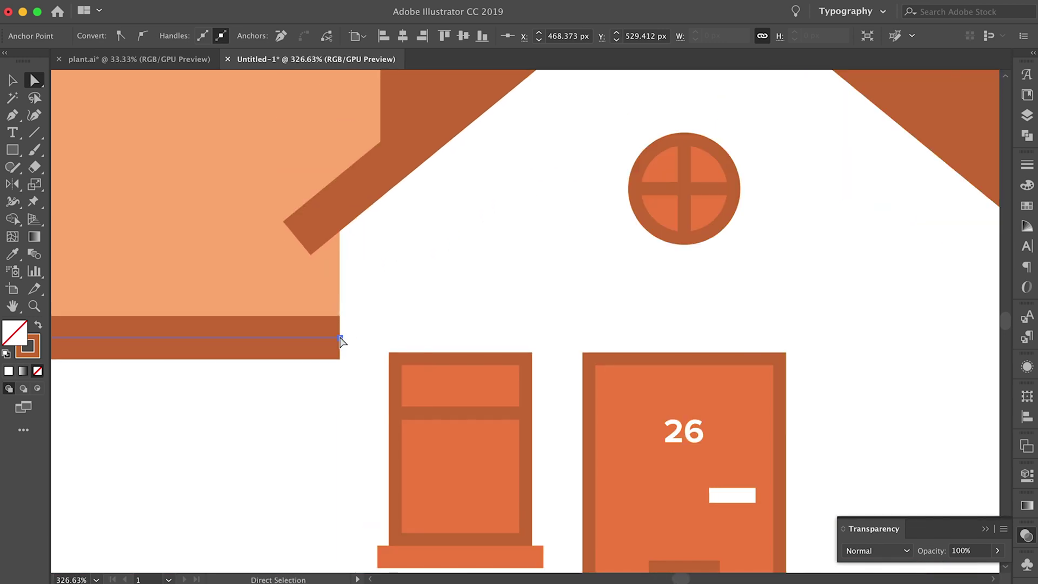
click(203, 299)
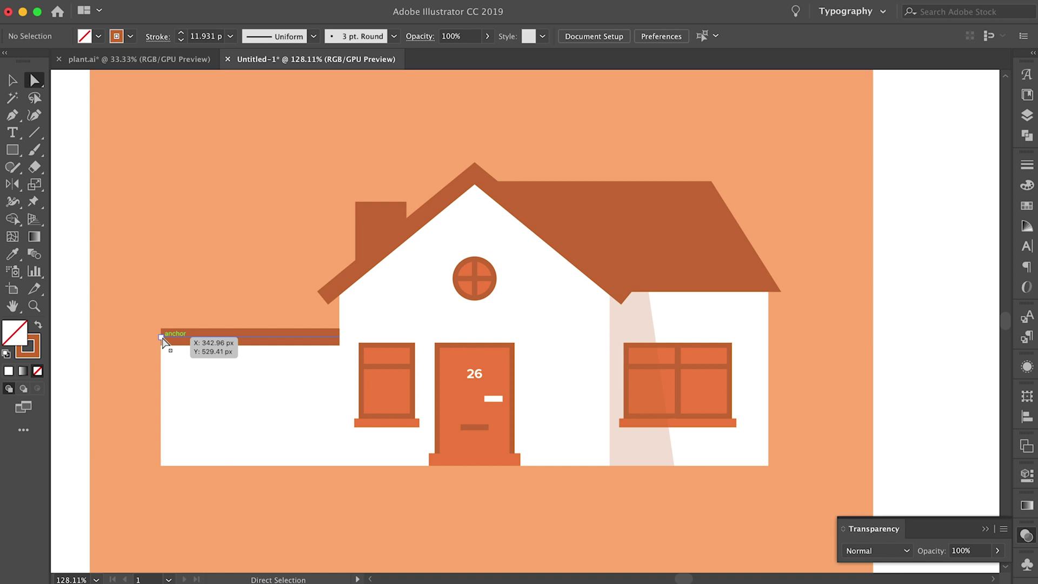
Step: Nudge the outer endpoint of the garage roof line outward so the roof overhangs the garage wall
click(162, 338)
key(Left)
key(Left)
key(Left)
key(Left)
key(Left)
key(Left)
click(157, 323)
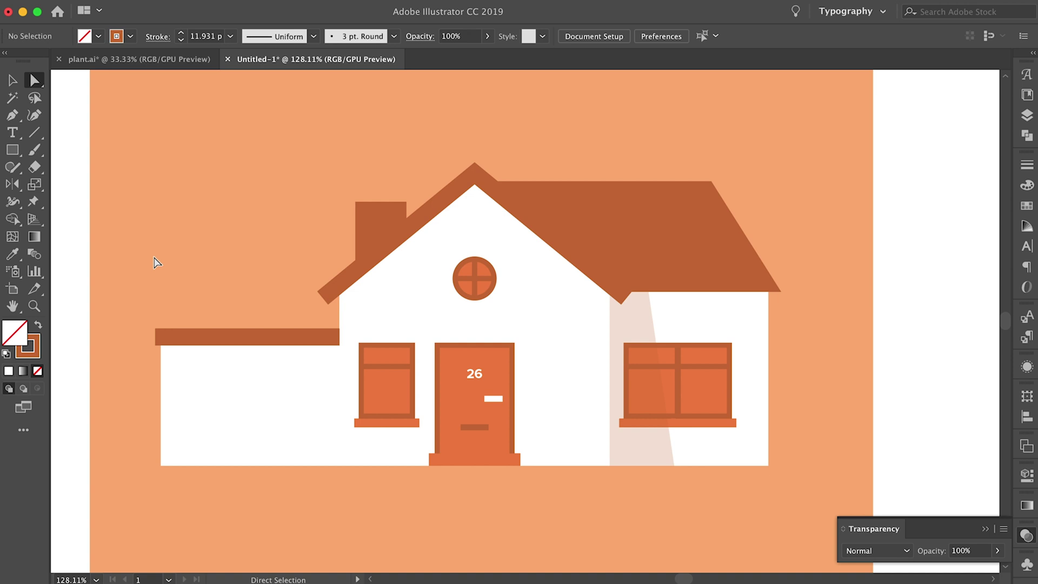
Step: Nudge the whole garage roof line up slightly
key(v)
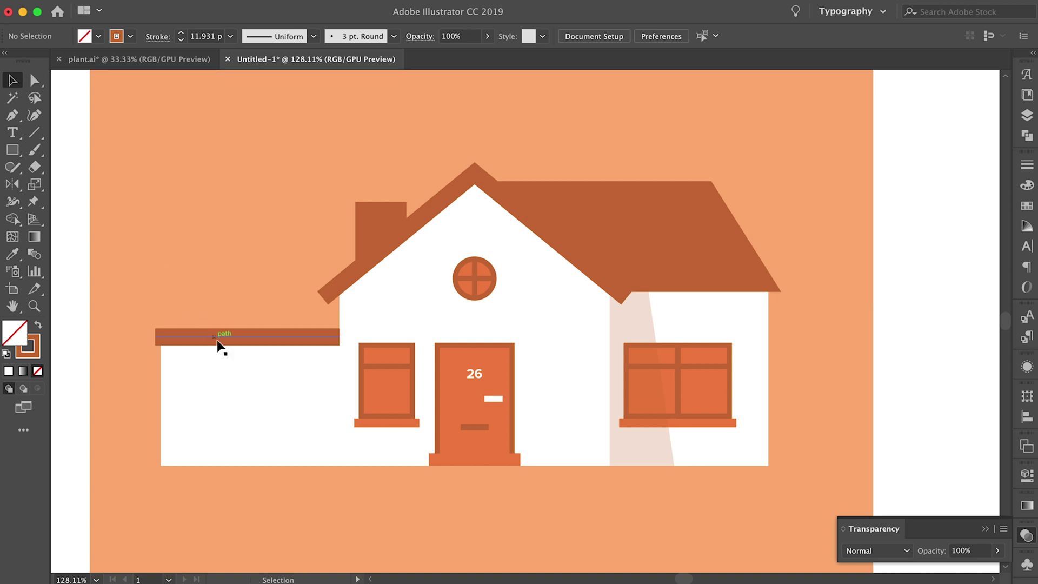
click(219, 347)
click(186, 323)
click(156, 338)
key(Up)
key(Up)
click(137, 274)
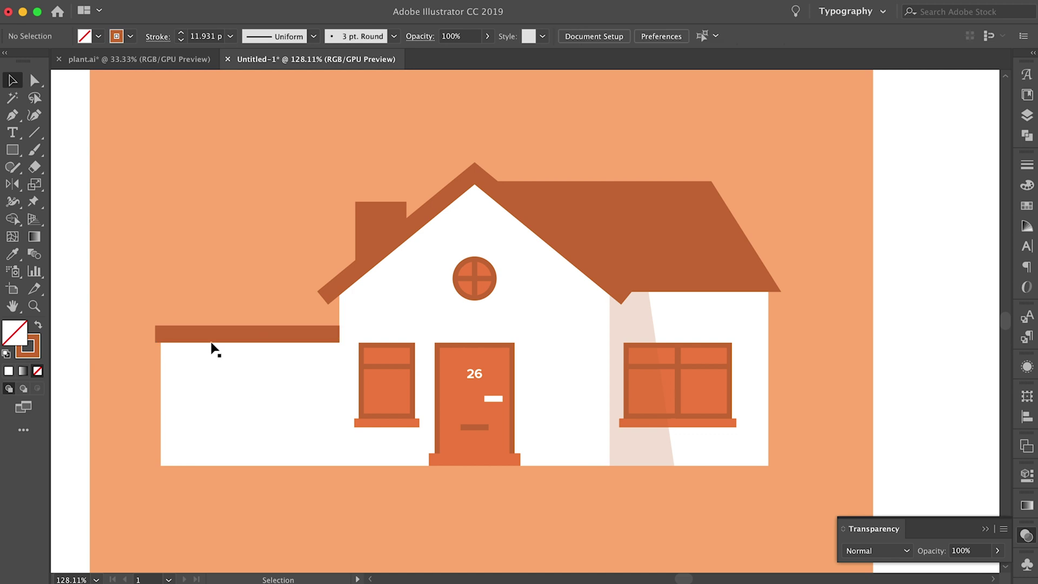
Step: Draw a garage door rectangle reaching down to the garage's base, and fill it with the front door's orange
key(m)
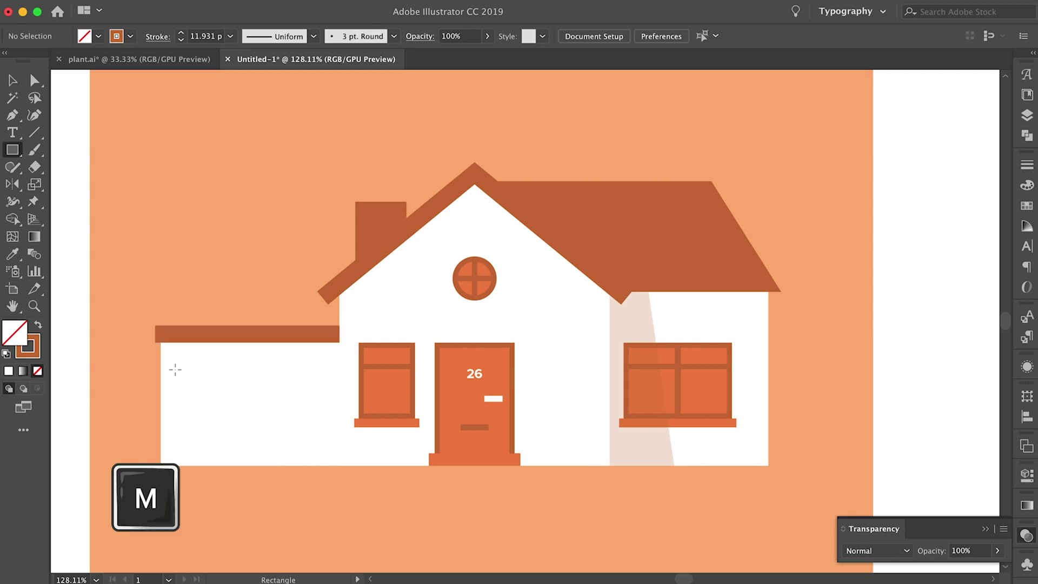
mouse_move(181, 364)
mouse_down()
mouse_move(317, 464)
mouse_move(341, 464)
mouse_move(324, 465)
mouse_up()
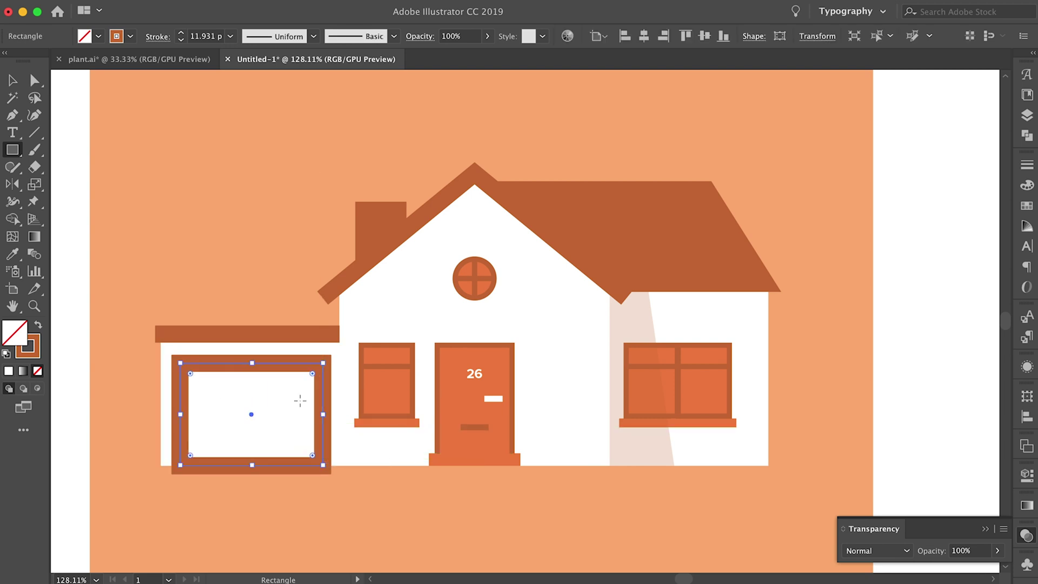
key(i)
click(461, 389)
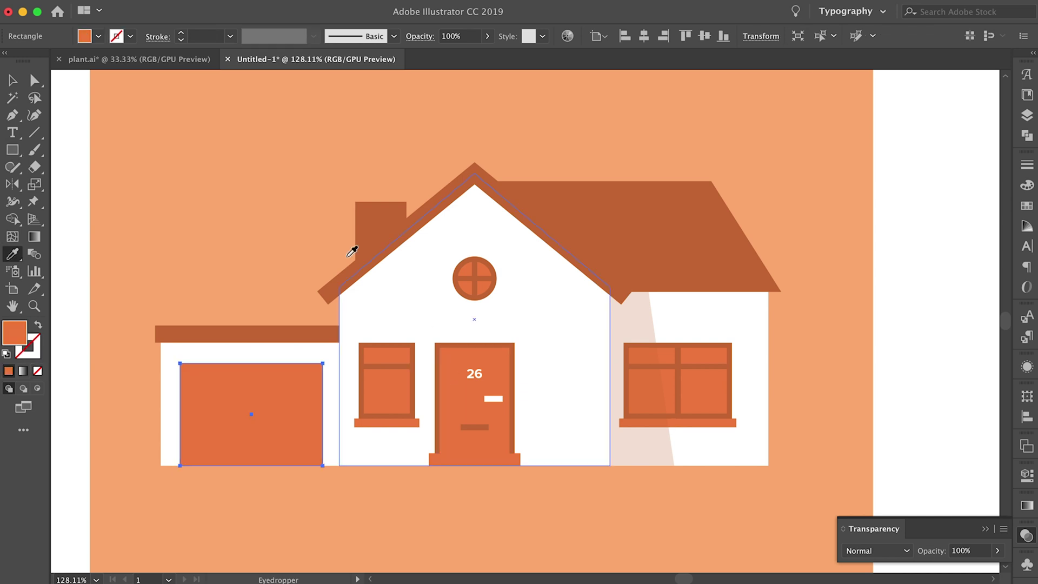
key(v)
click(291, 214)
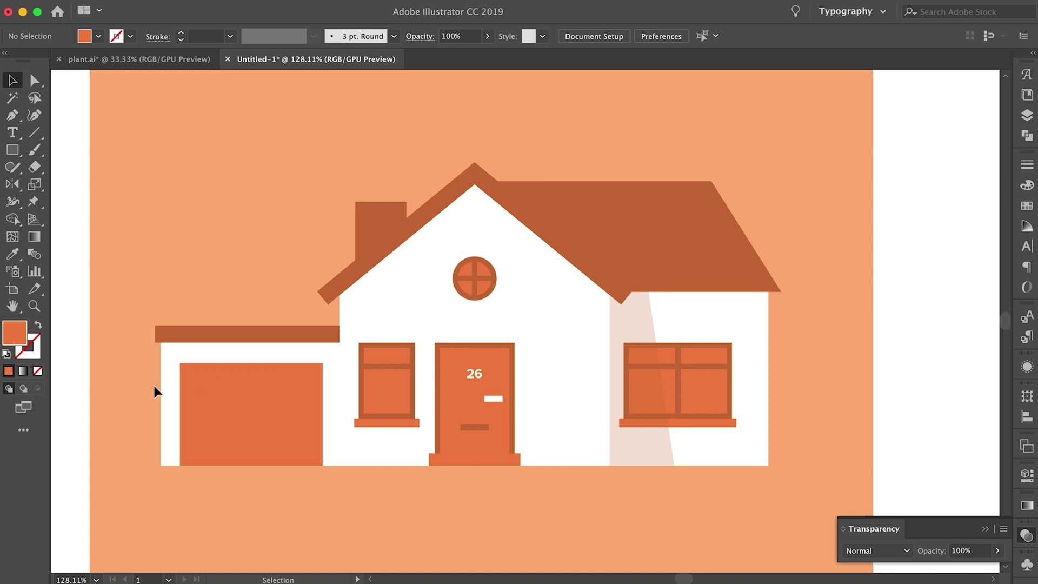
Step: Draw a straight line across the upper part of the garage door and give it the round window's brown stroke
scroll(183, 383, up, 4)
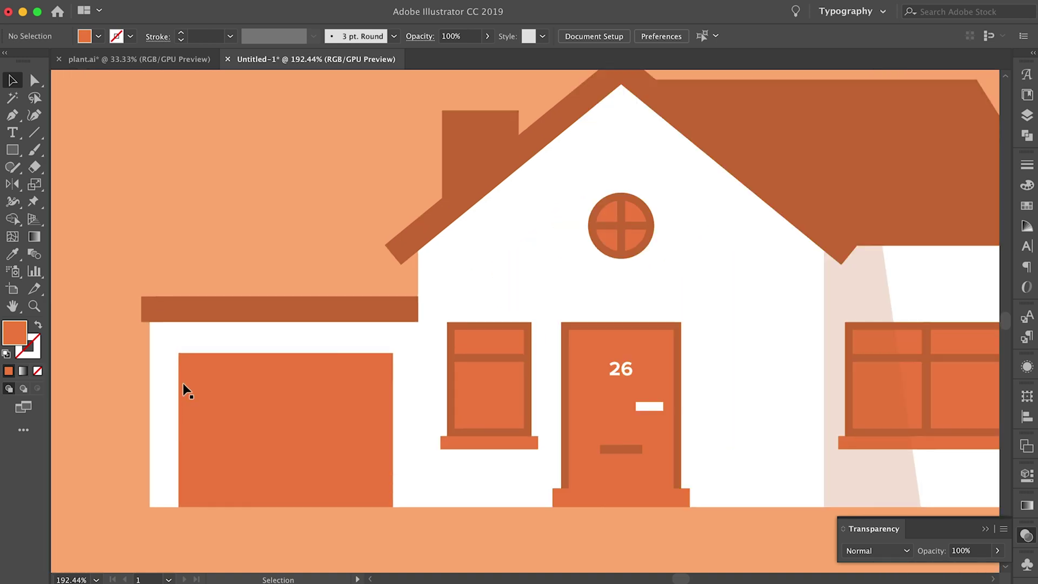
key(p)
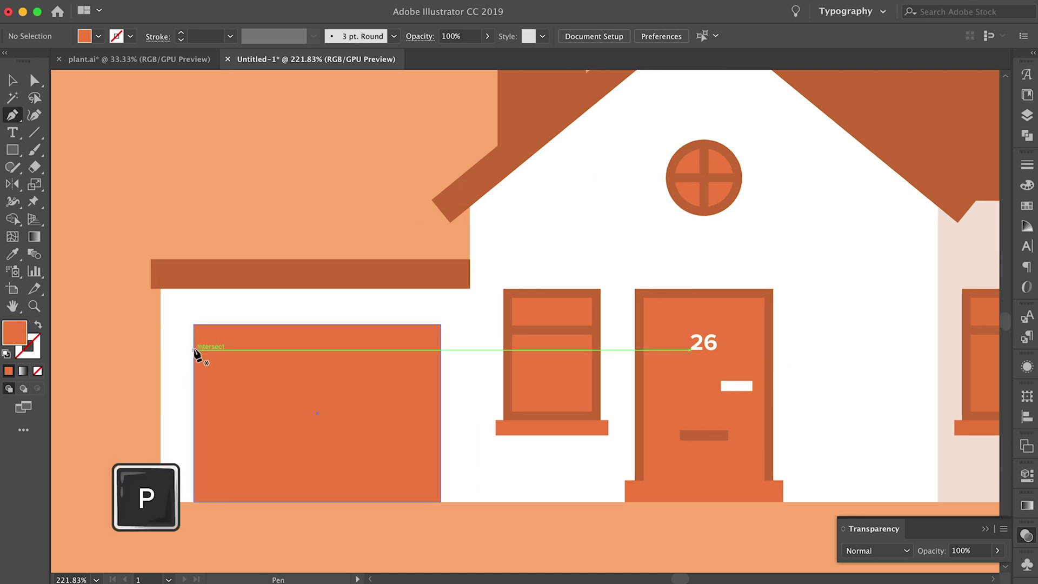
click(194, 349)
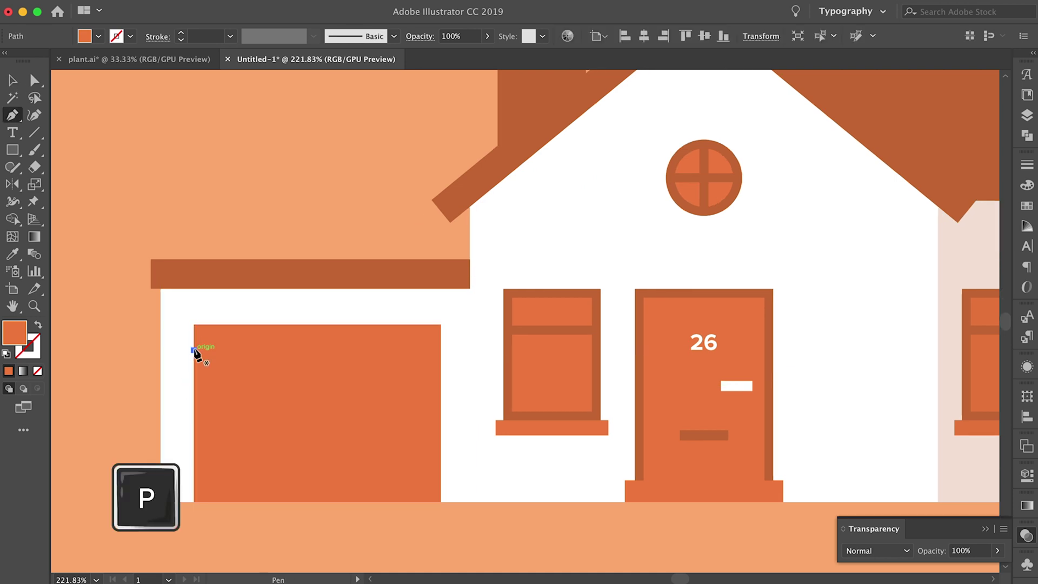
click(442, 350)
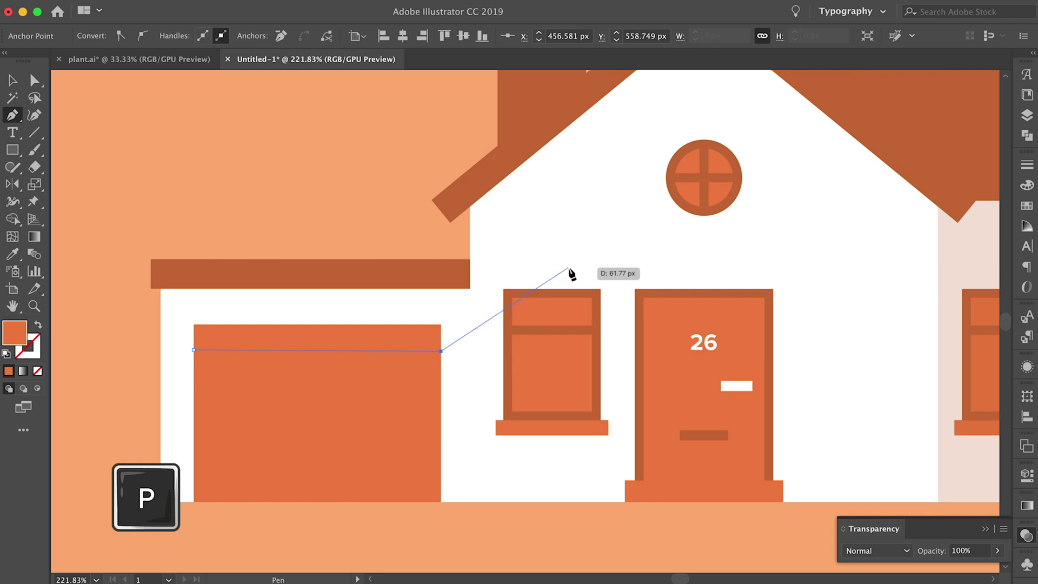
key(i)
click(708, 163)
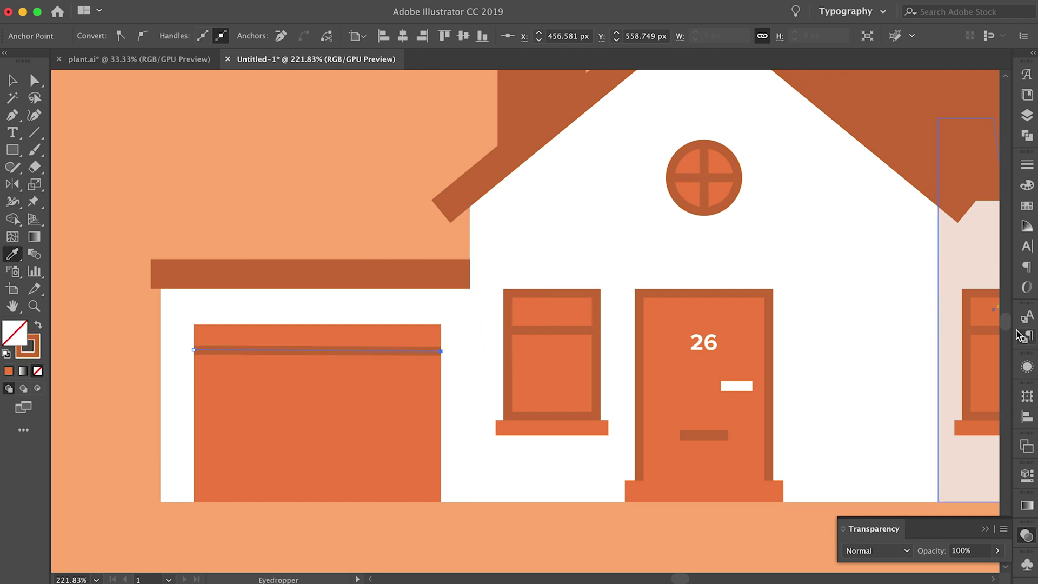
Step: Set the garage door line's stroke weight to 2 pt and deselect it
click(1027, 168)
click(897, 185)
click(896, 185)
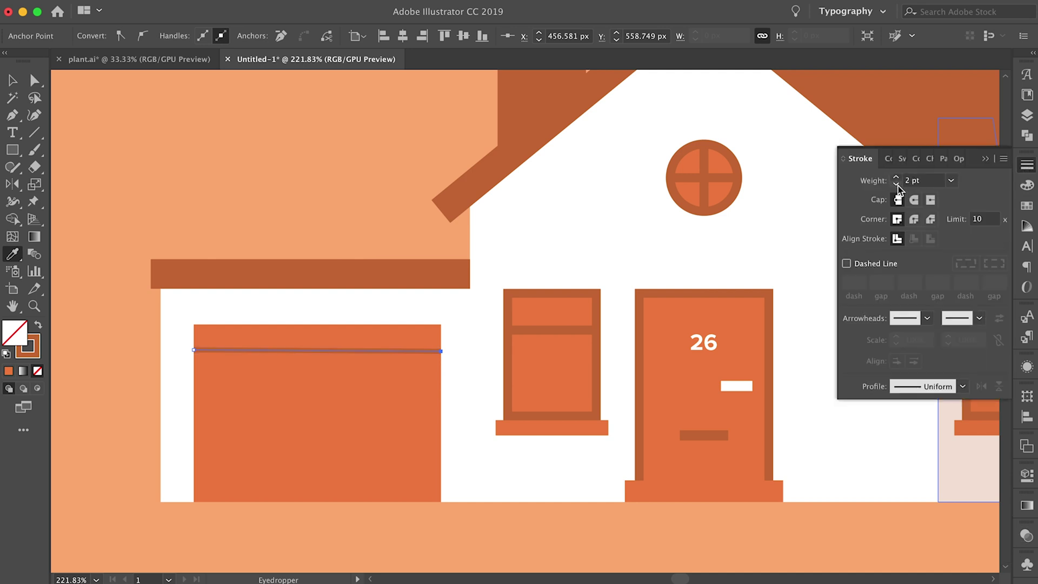
key(v)
click(329, 169)
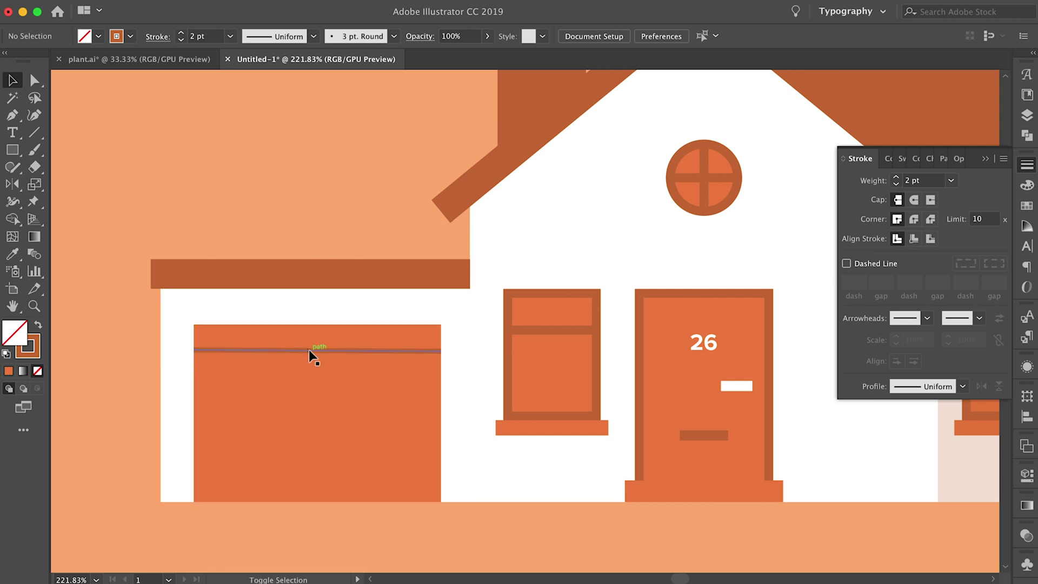
Step: Duplicate the line a short distance below and repeat the copy at even spacing until seven lines cover the garage door
drag(309, 349, 310, 374)
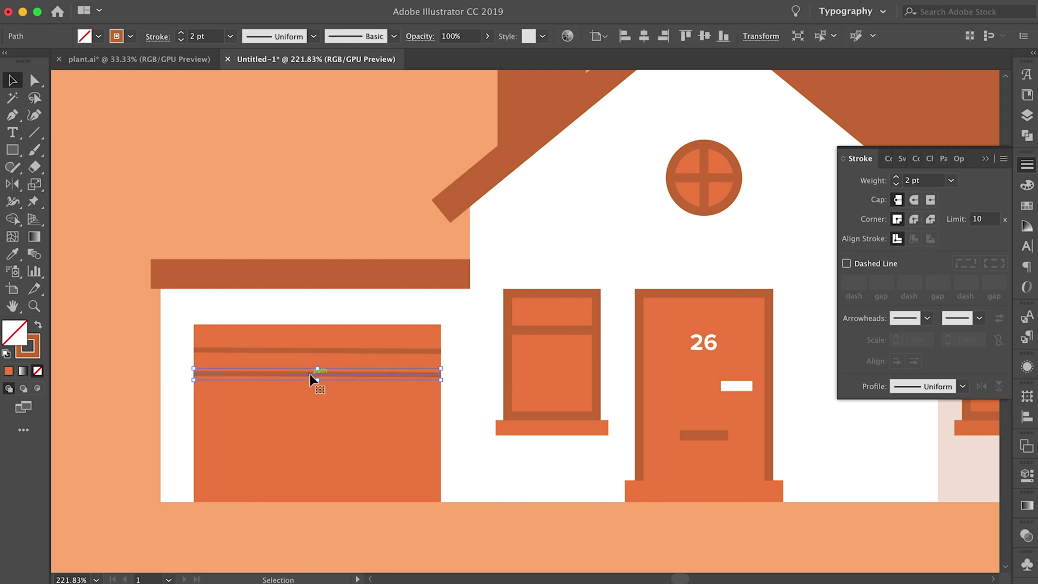
key(super+d)
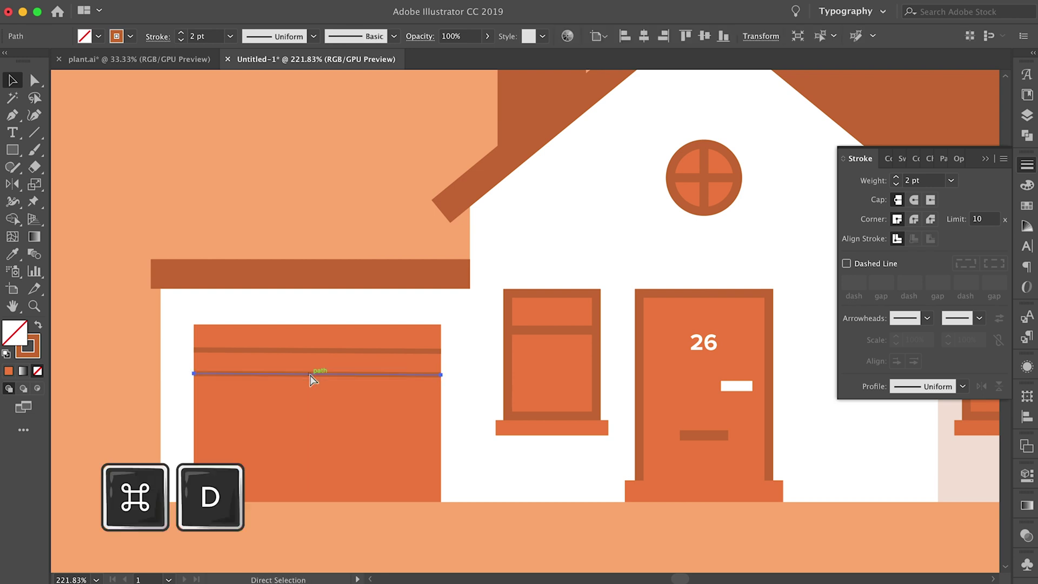
key(super+d)
key(super+d)
key(super+d)
key(super+d)
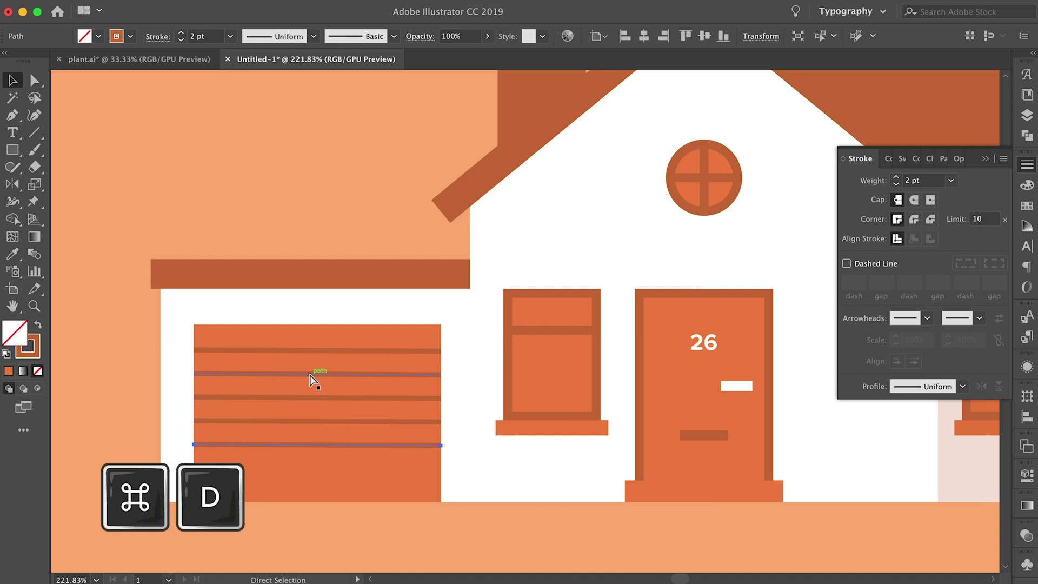
key(super+d)
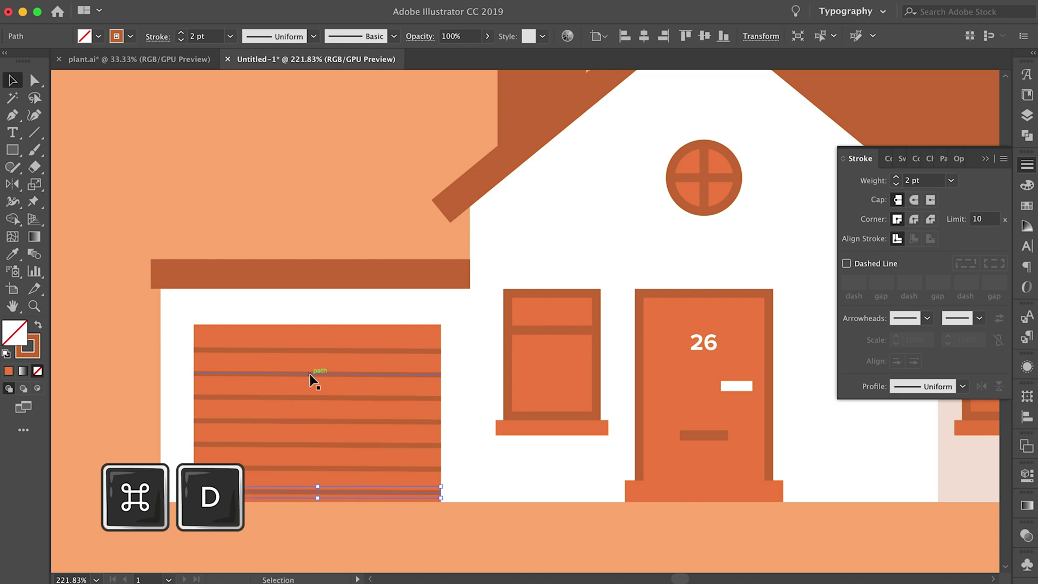
click(123, 365)
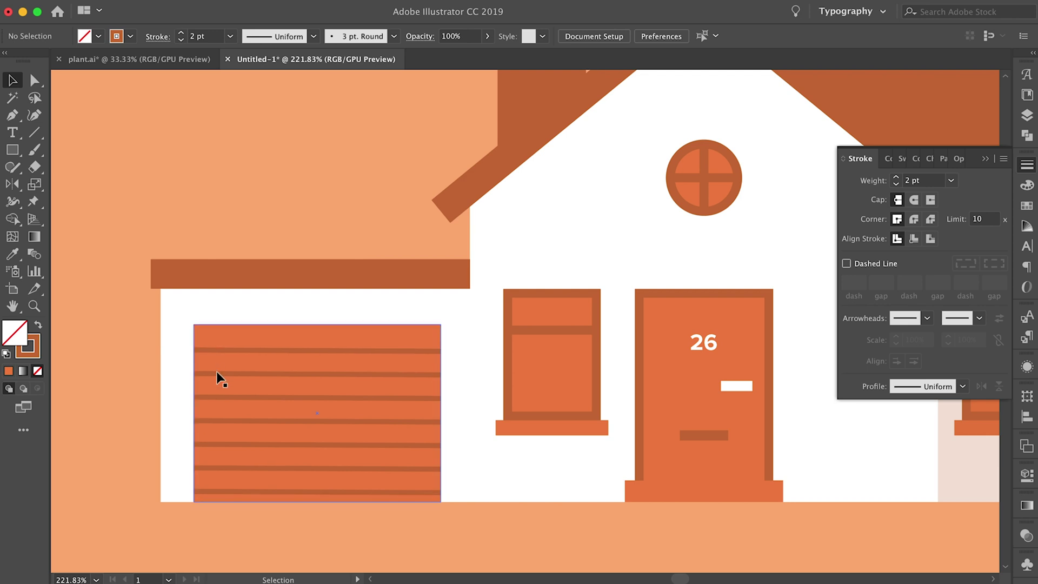
Step: Move all seven garage door lines up slightly and squeeze their vertical spacing evenly to center them on the door
click(223, 351)
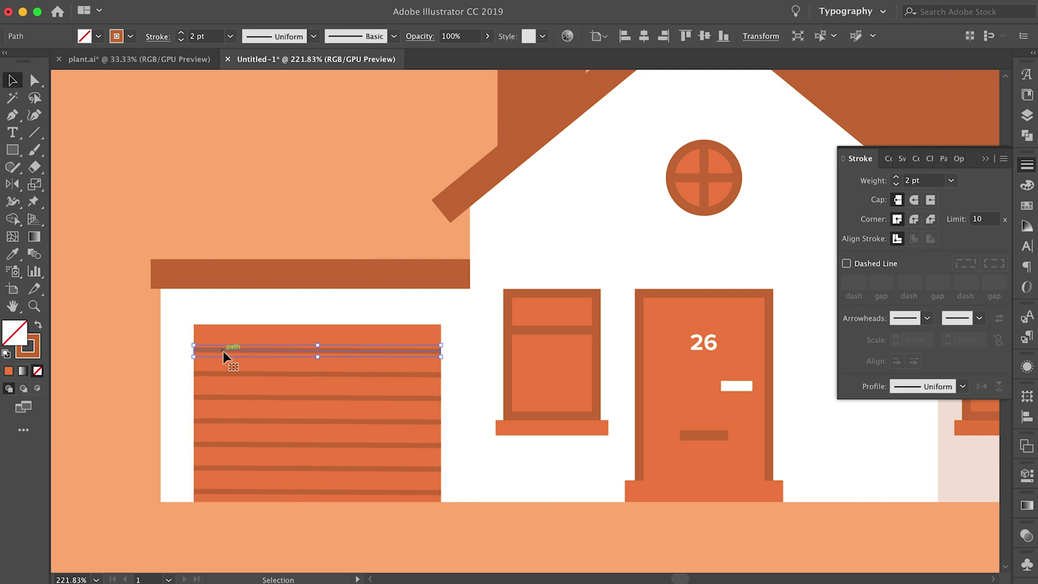
shift+click(223, 373)
shift+click(224, 398)
shift+click(224, 421)
shift+click(224, 445)
shift+click(225, 469)
shift+click(225, 492)
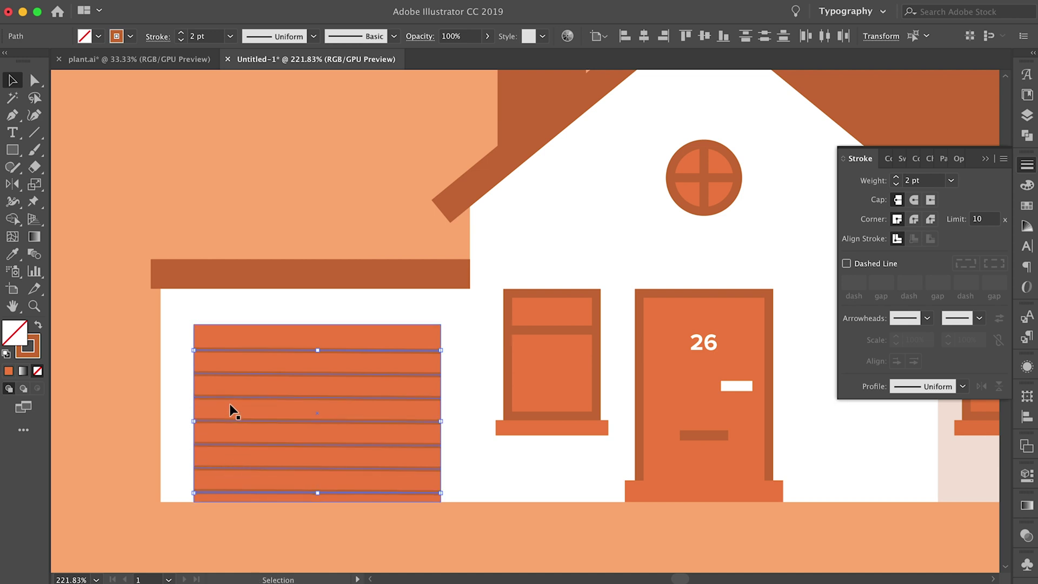
drag(229, 397, 230, 388)
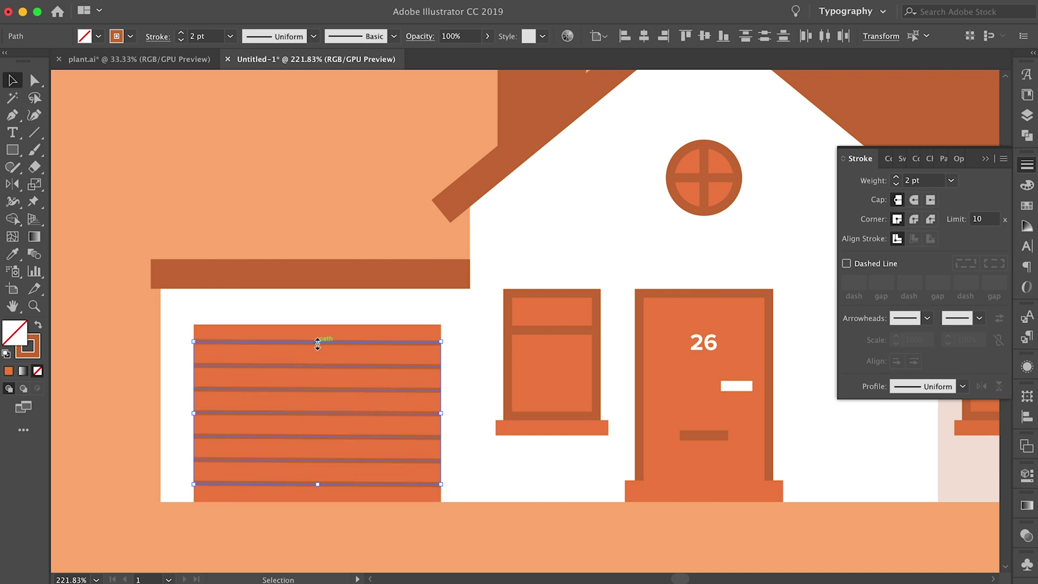
drag(318, 343, 318, 346)
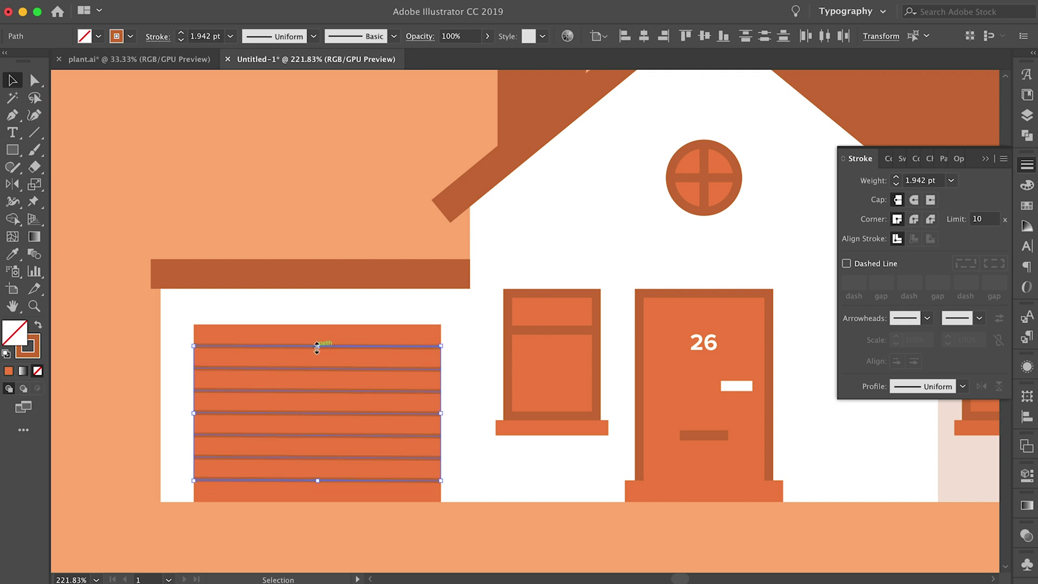
click(135, 206)
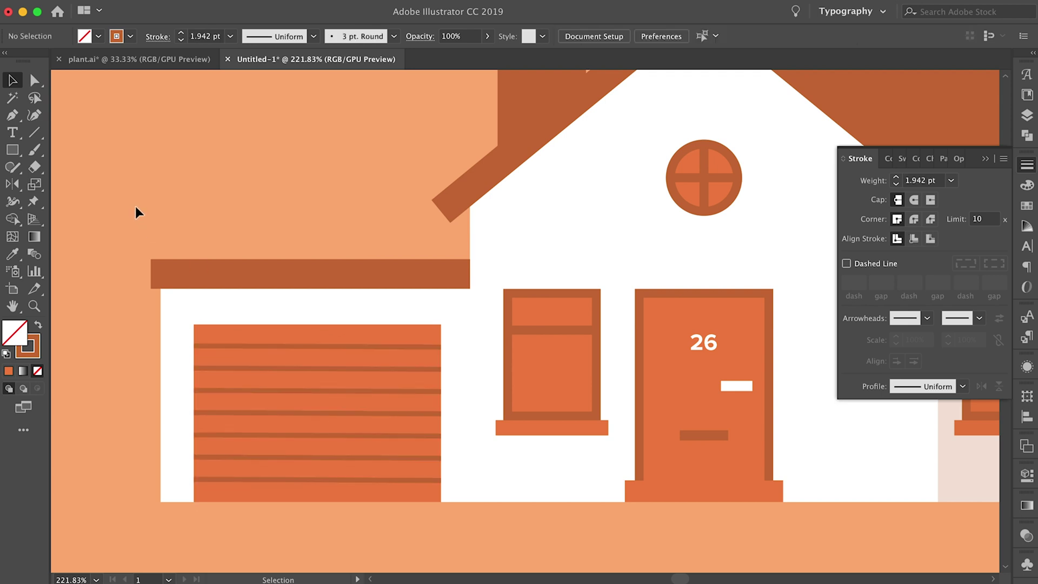
shift+click(281, 347)
shift+click(287, 371)
shift+click(288, 391)
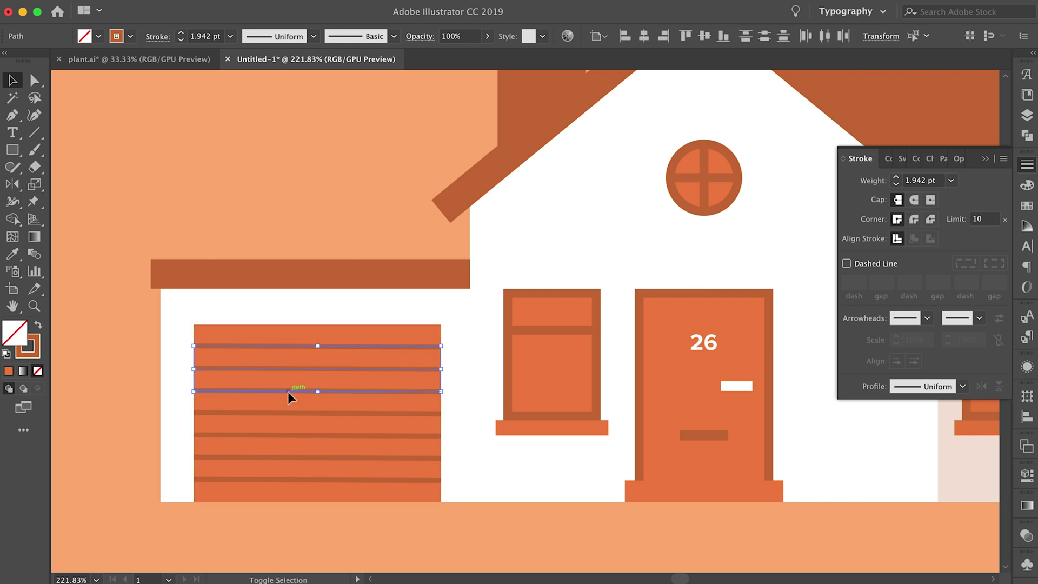
click(129, 392)
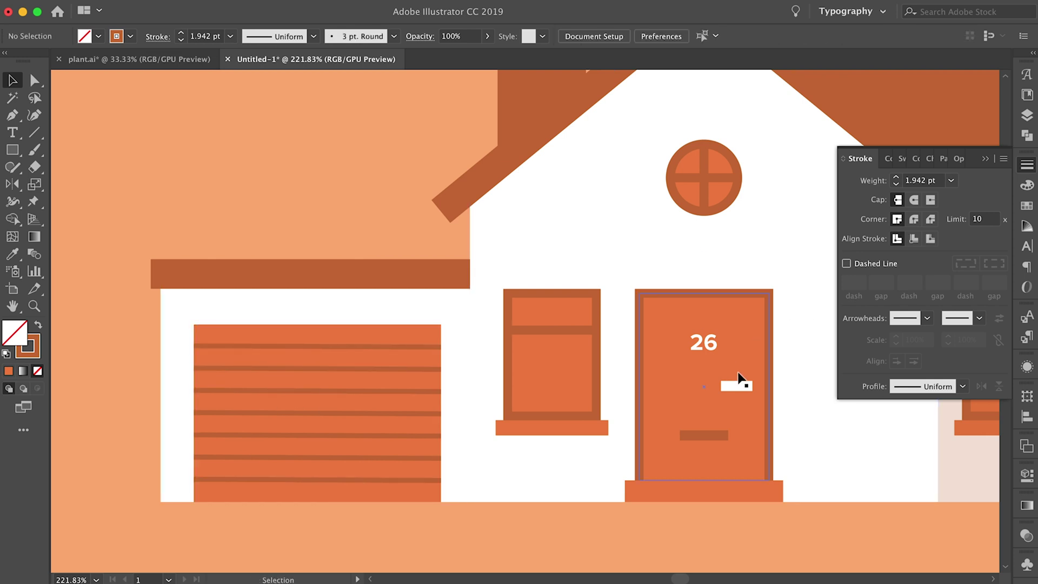
Step: Copy the front door's white handle onto the garage door, centered between the two lowest lines
key(a)
drag(745, 389, 323, 473)
scroll(323, 474, up, 3)
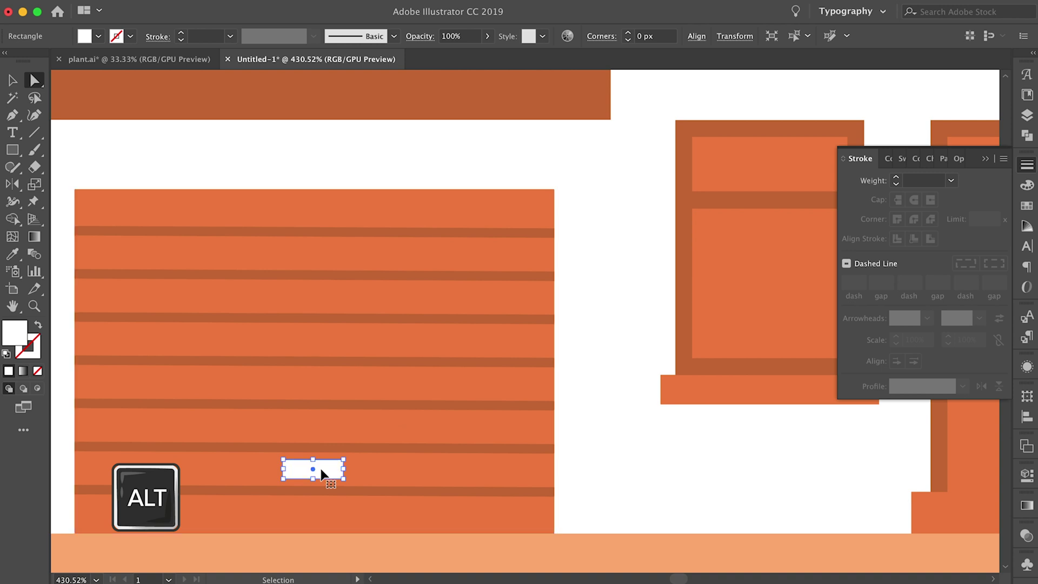
Step: Make the garage door handle thinner and wider, keeping it centered
key(v)
scroll(313, 468, up, 3)
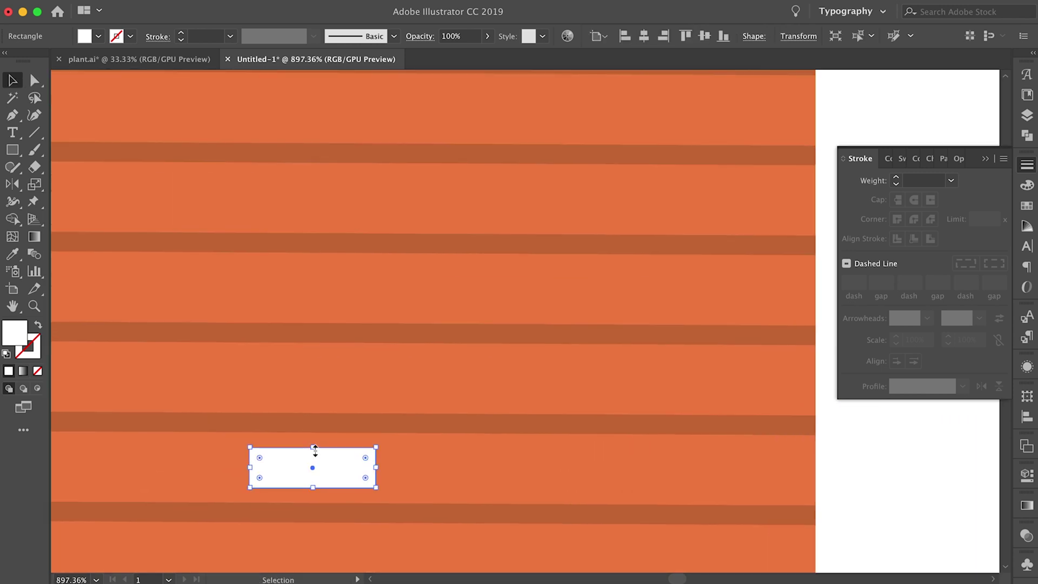
drag(313, 446, 313, 454)
drag(380, 467, 406, 467)
scroll(406, 468, down, 6)
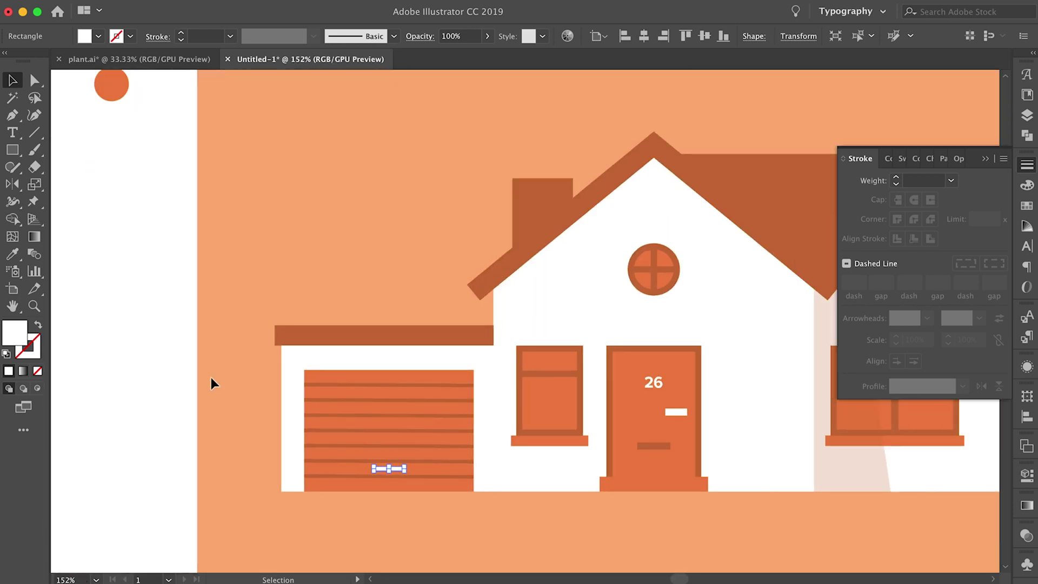
click(210, 377)
scroll(231, 377, down, 2)
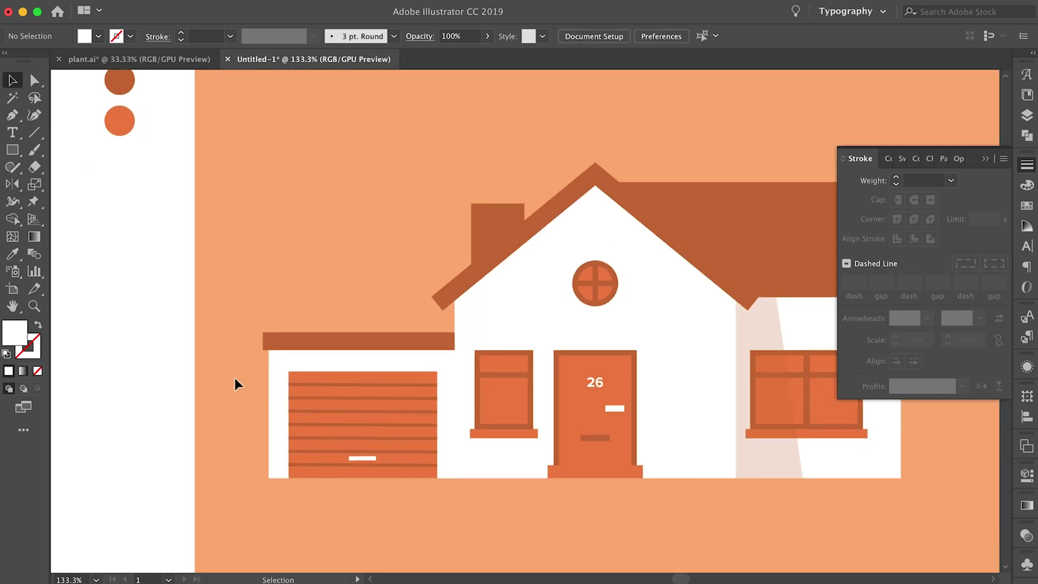
scroll(235, 378, down, 1)
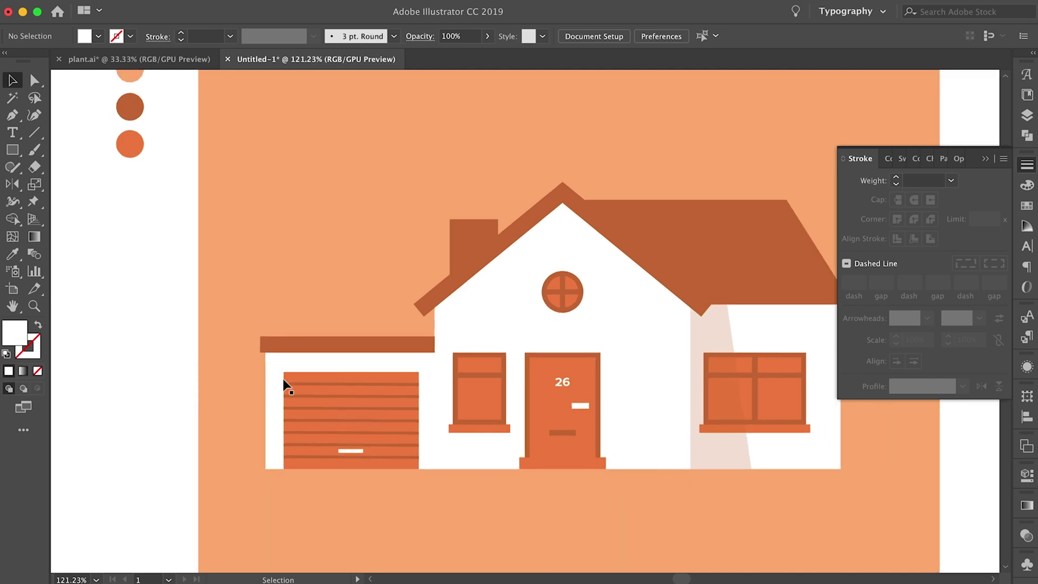
scroll(263, 239, down, 2)
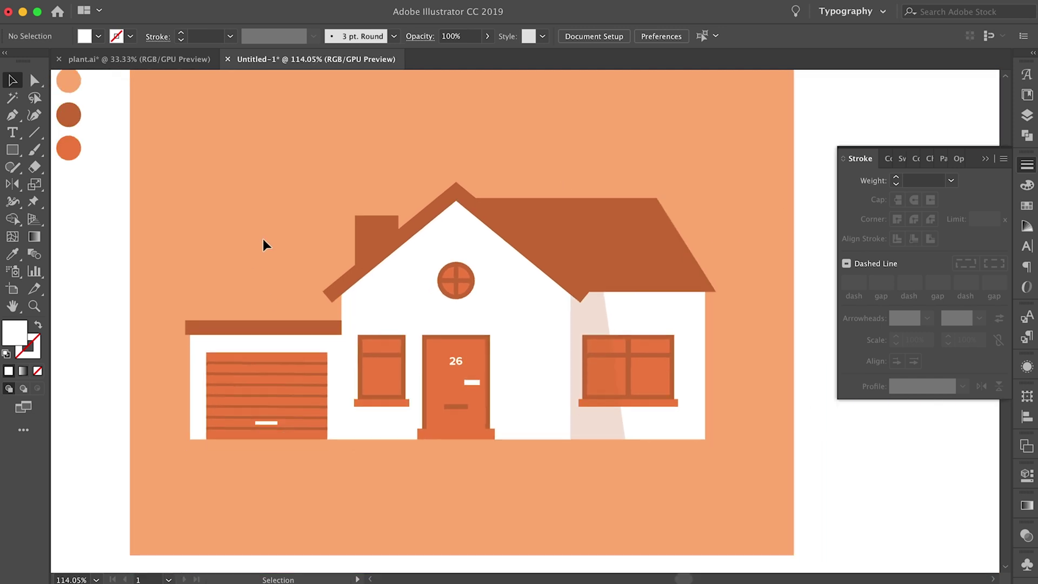
scroll(264, 319, up, 3)
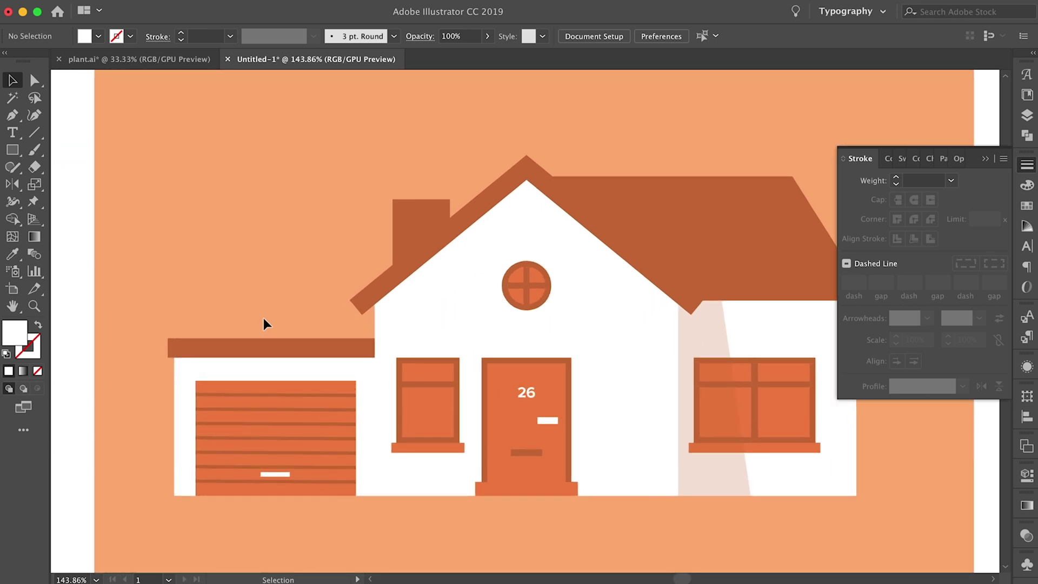
scroll(252, 310, down, 2)
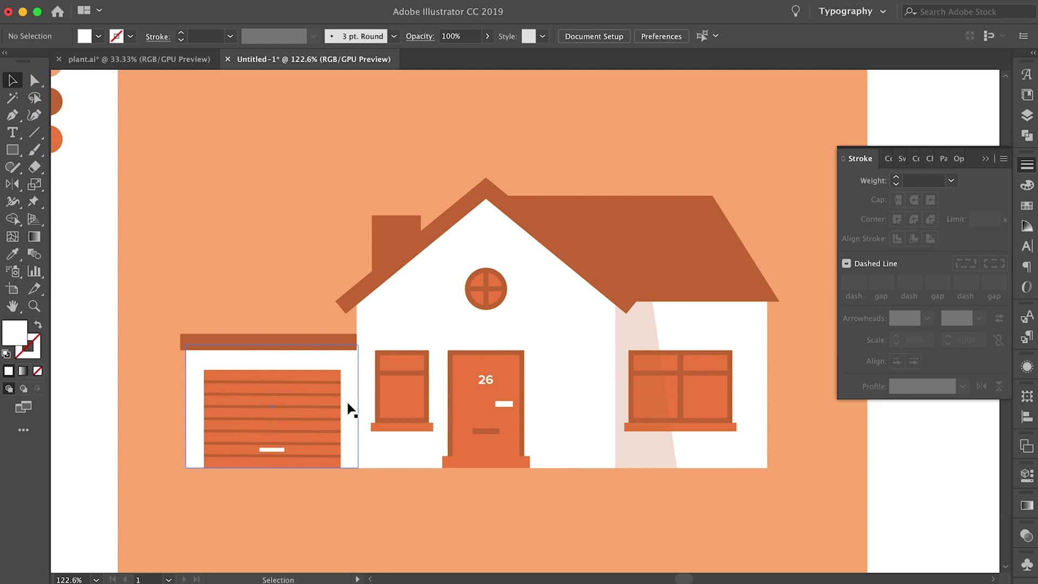
Step: Draw a narrow rectangle on the garage against the house wall, from the ground up into the garage roof
scroll(352, 410, up, 9)
key(m)
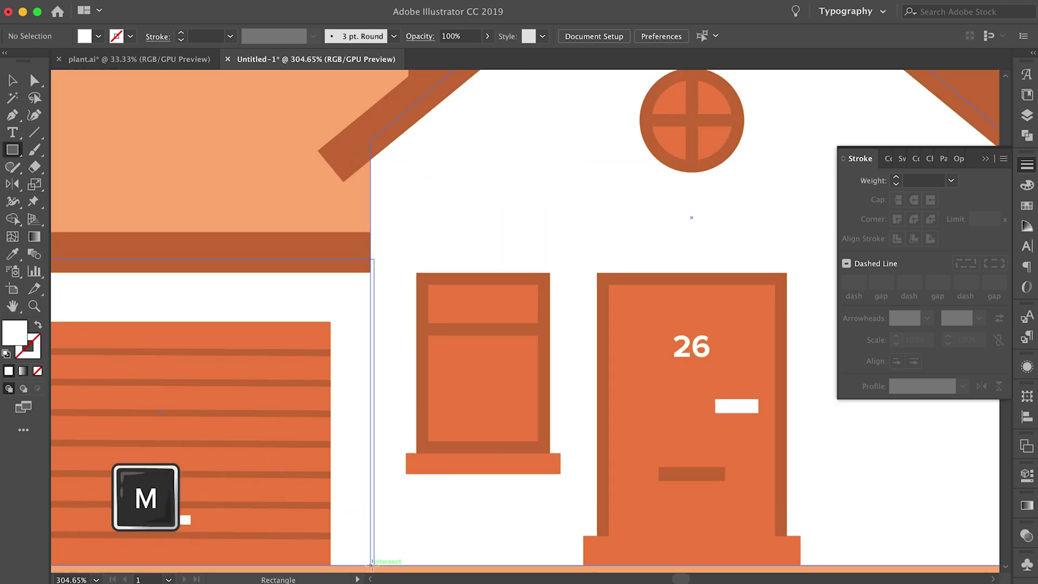
drag(371, 565, 320, 246)
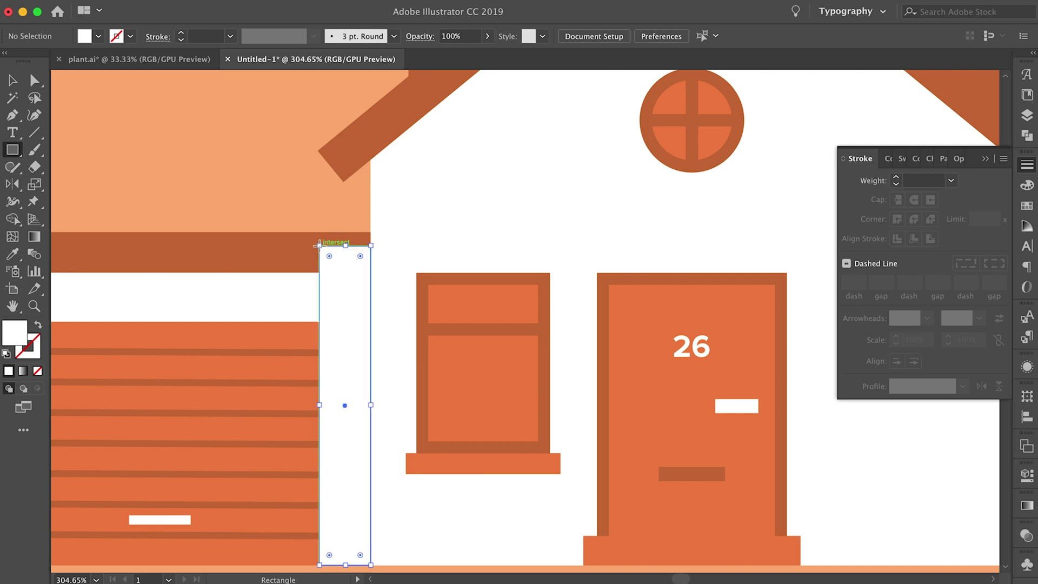
scroll(320, 246, down, 5)
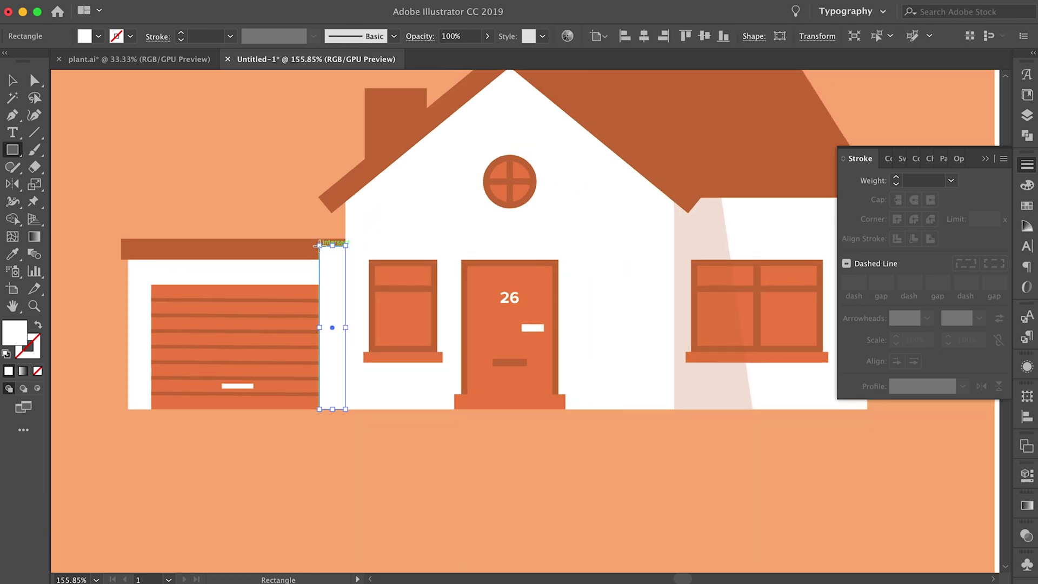
Step: Shift the narrow rectangle's upper outer corner 10 px away from the house to slant that edge
key(a)
click(320, 247)
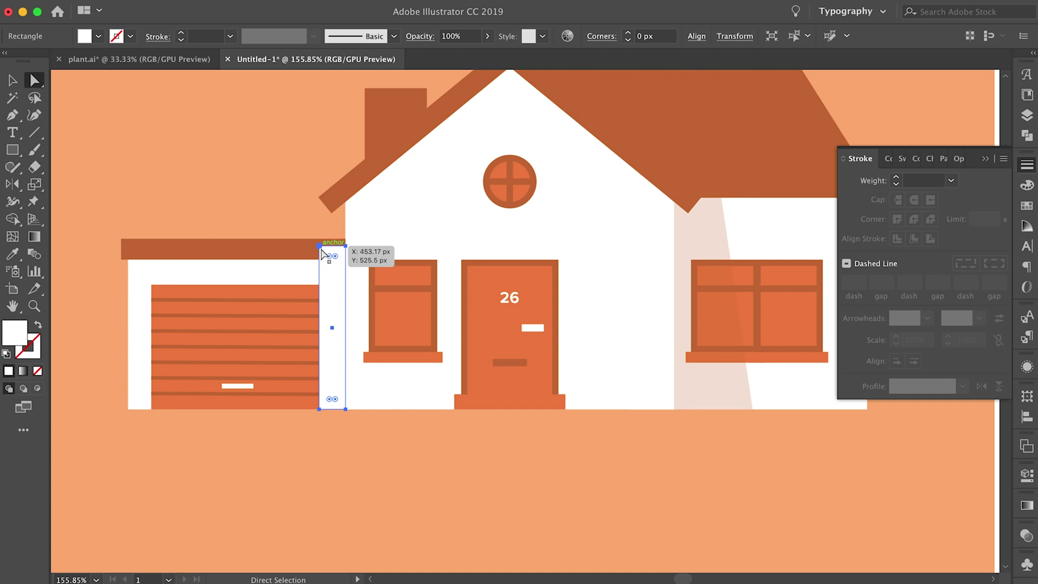
key(shift+Left)
key(shift+Left)
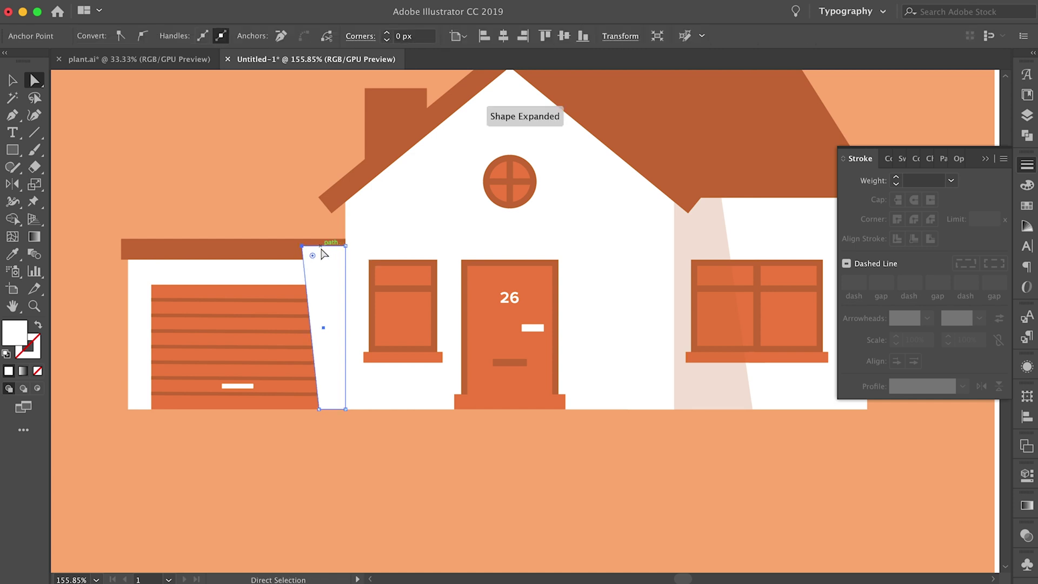
Step: Apply the side extension shadow's translucent brown appearance to the slanted garage shape, then deselect it and view the artwork at 100%
key(i)
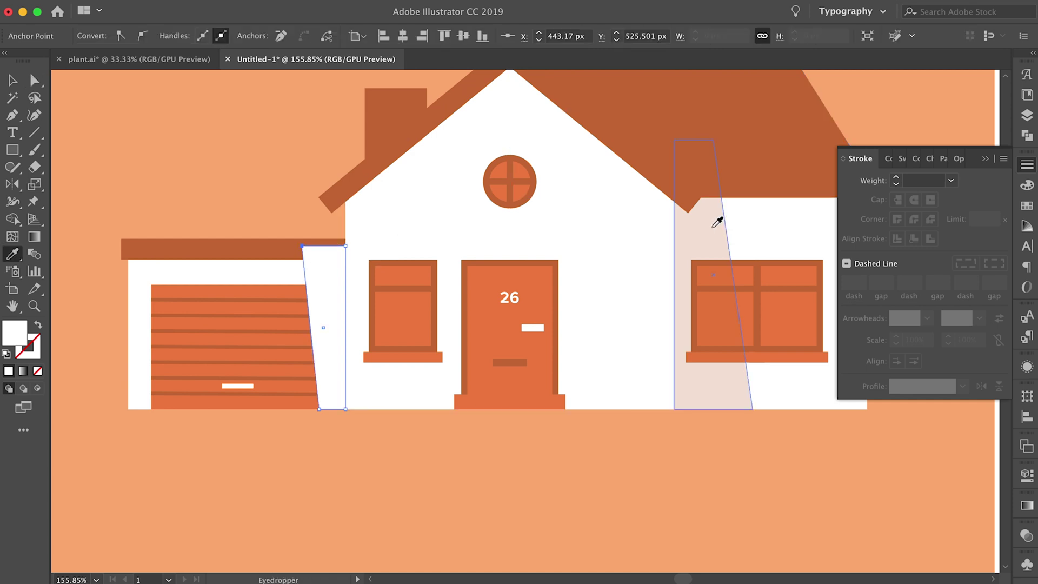
click(720, 227)
key(a)
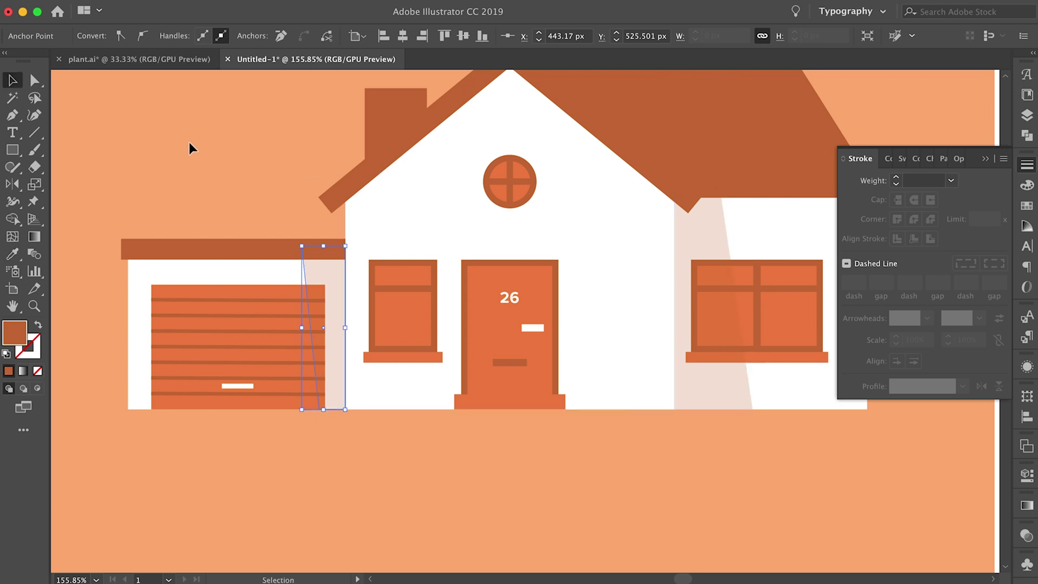
click(190, 141)
key(super+1)
scroll(319, 173, up, 3)
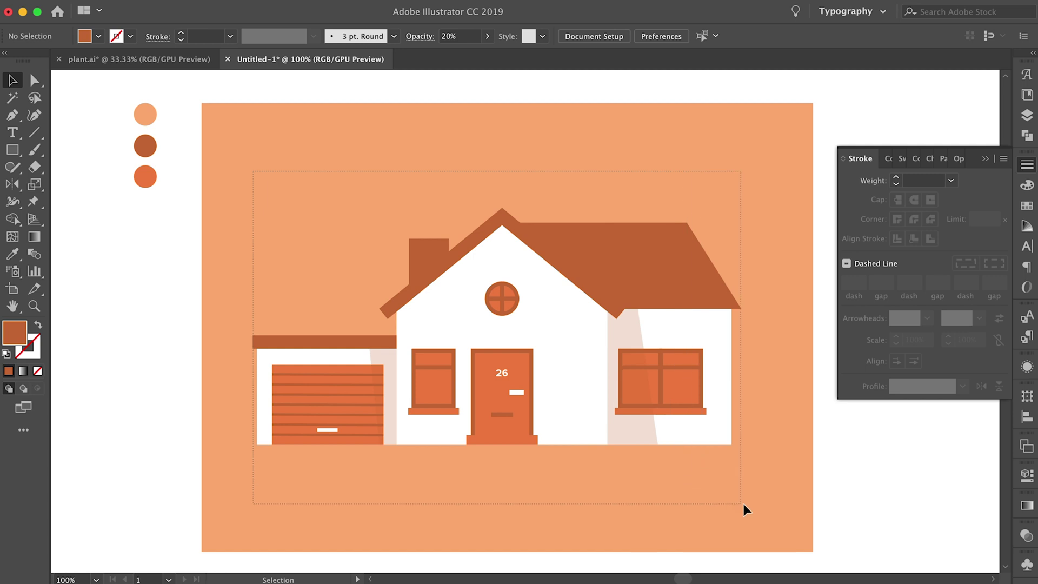
Step: Group all the house and garage shapes and scale the group down proportionally from its center to about 407 x 190 px
drag(744, 504, 747, 504)
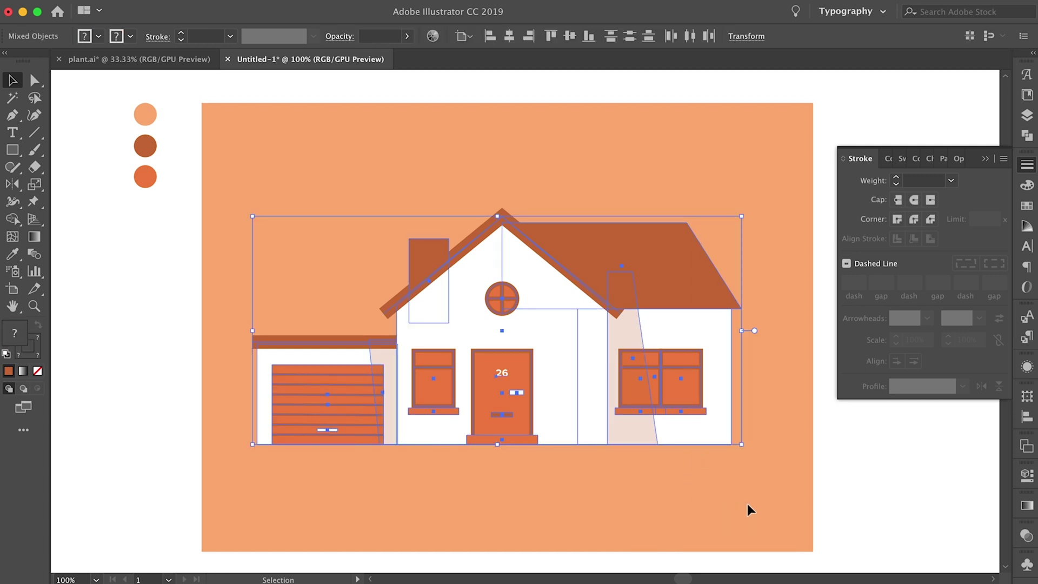
key(super+g)
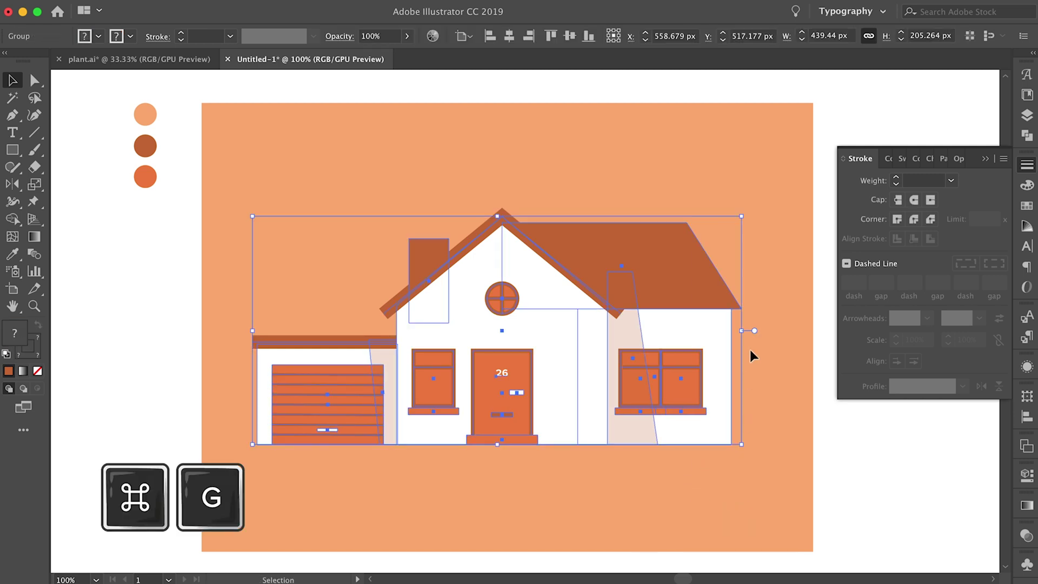
mouse_move(712, 331)
mouse_down()
mouse_move(741, 329)
mouse_move(733, 329)
mouse_up()
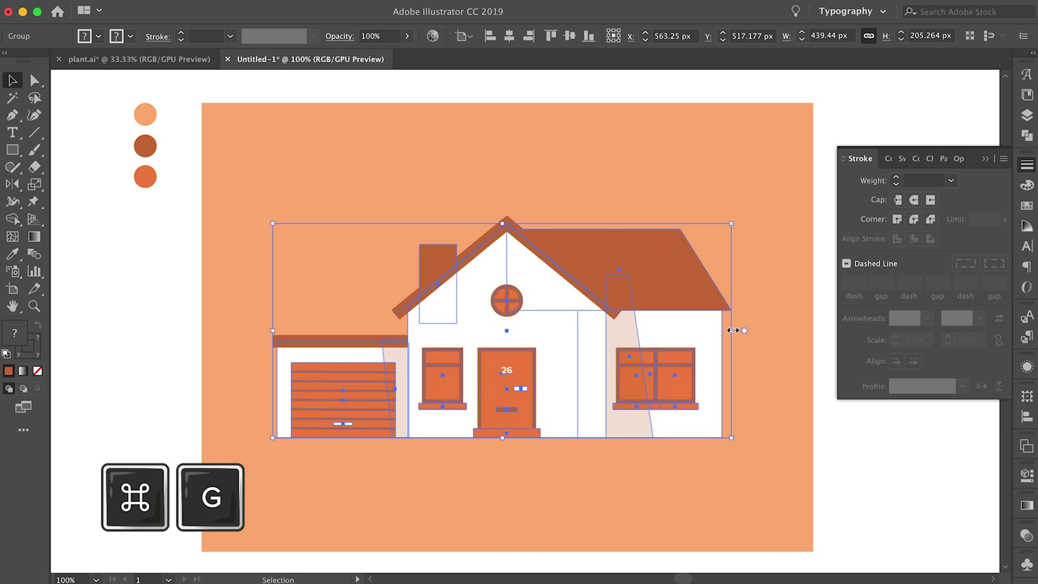
click(745, 339)
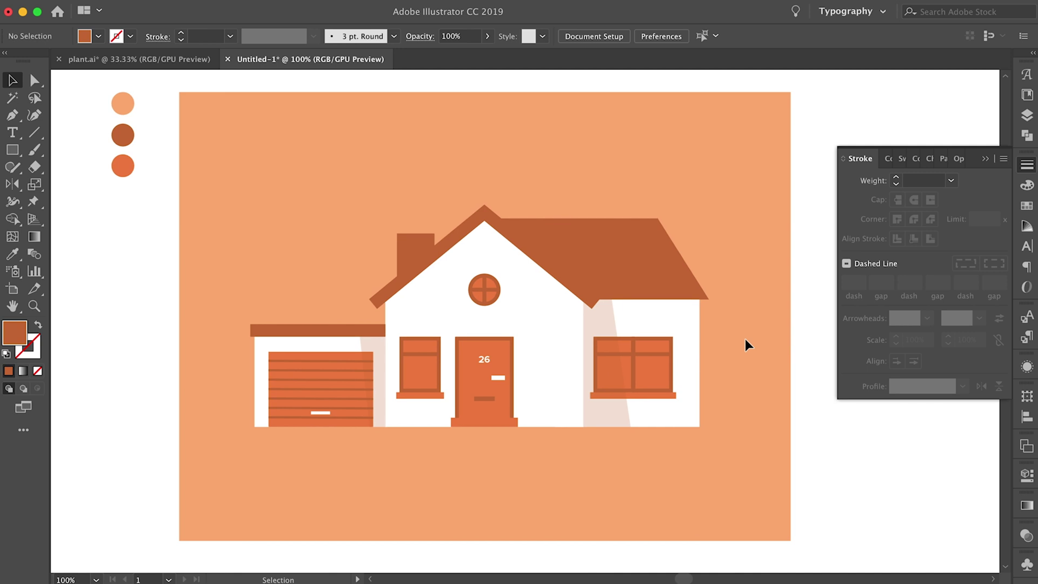
click(658, 327)
drag(709, 320, 706, 319)
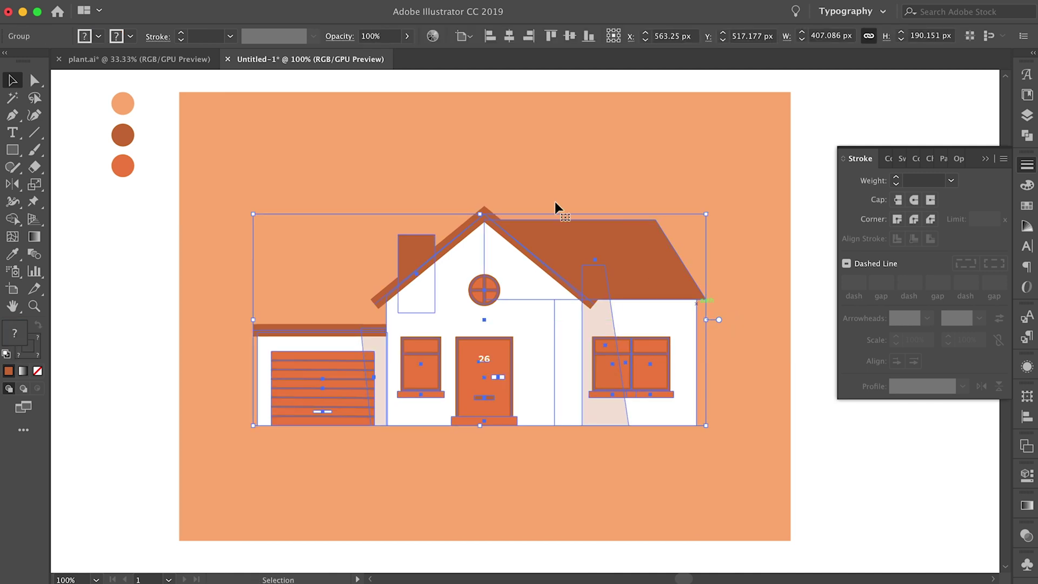
Step: Move the house group down 20 px on the orange background and deselect it
key(shift+Down)
key(shift+Down)
click(415, 147)
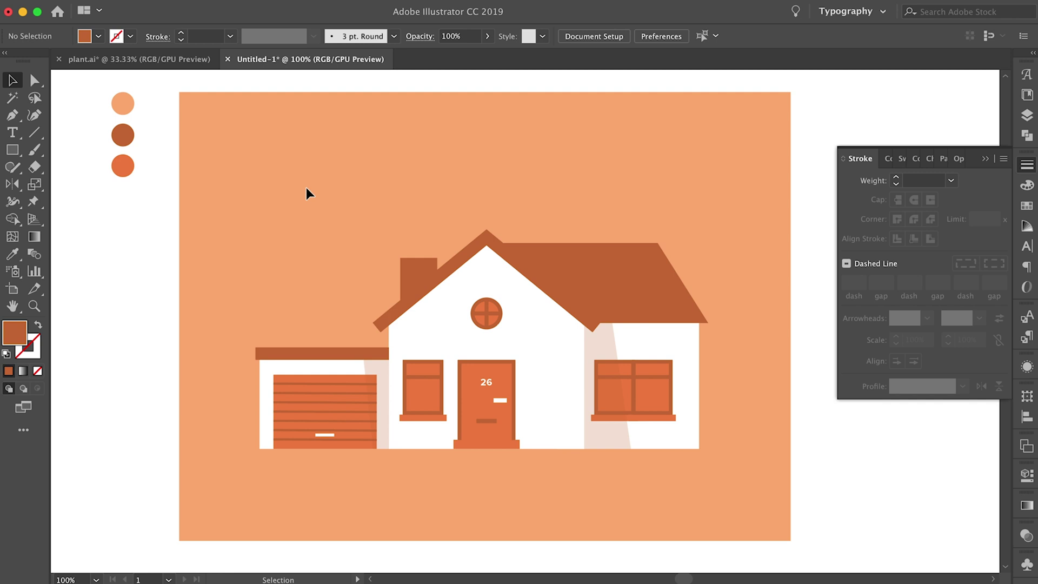
Step: Draw a straight horizontal ground line about 468 px long under the house, extending past both ends, with the garage slats' brown stroke
key(p)
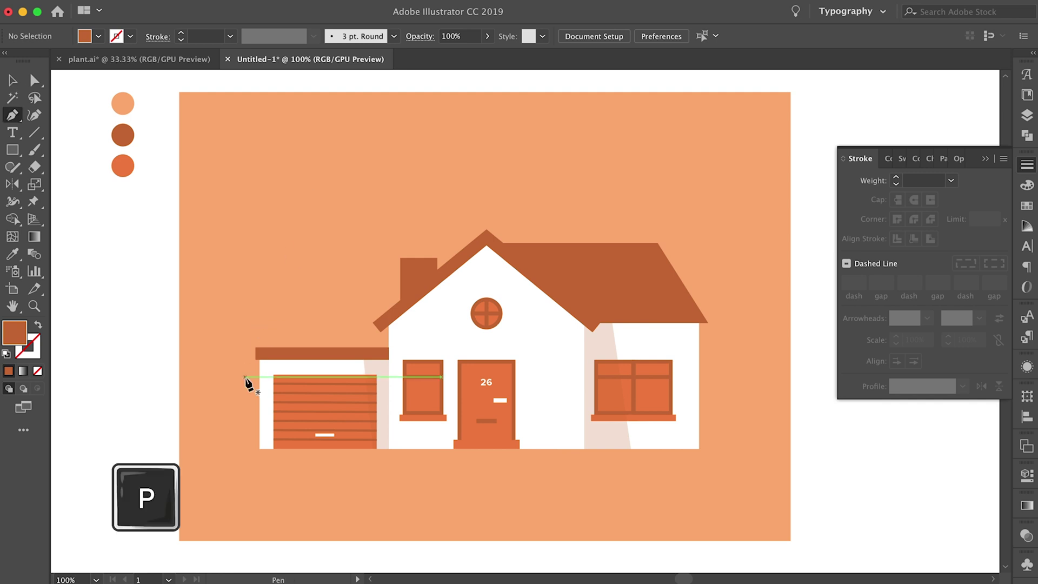
click(224, 449)
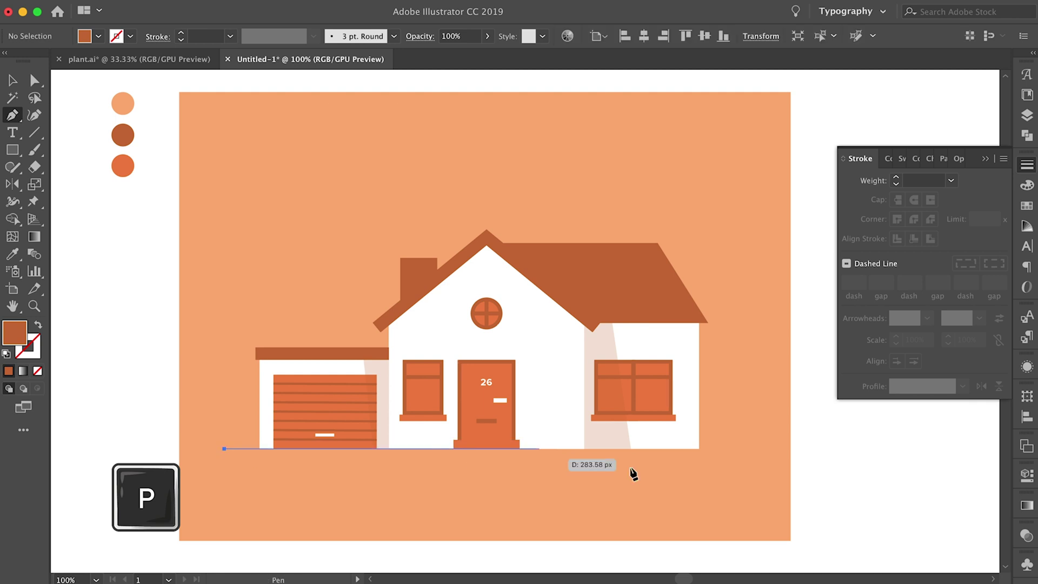
shift+click(745, 448)
key(i)
click(345, 384)
key(v)
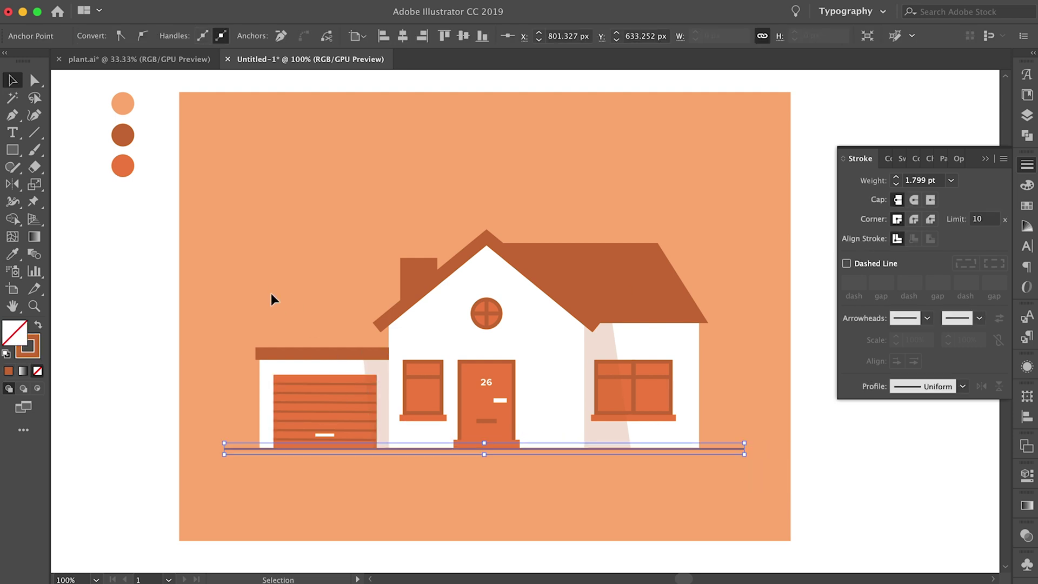
click(271, 299)
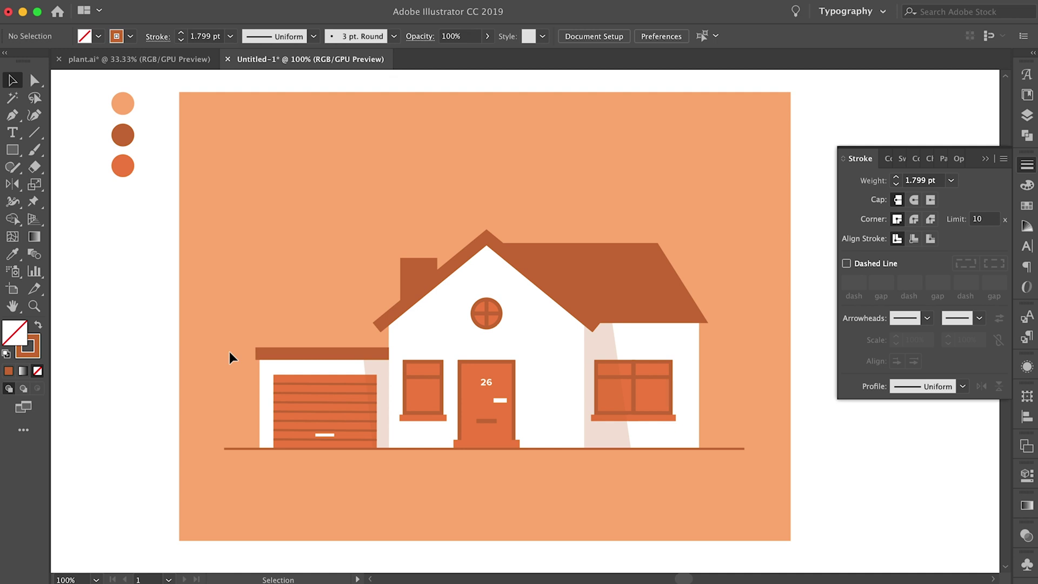
Step: Draw a tiny square on the ground line just outside the garage and rotate it 45 degrees into a diamond
scroll(229, 481, up, 5)
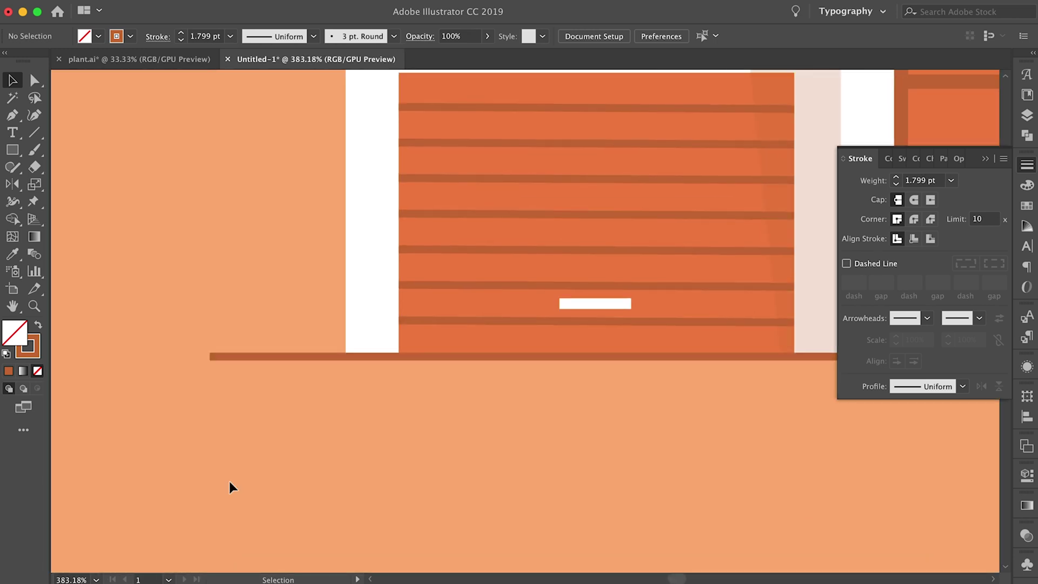
scroll(235, 481, right, 1)
scroll(235, 482, up, 1)
key(m)
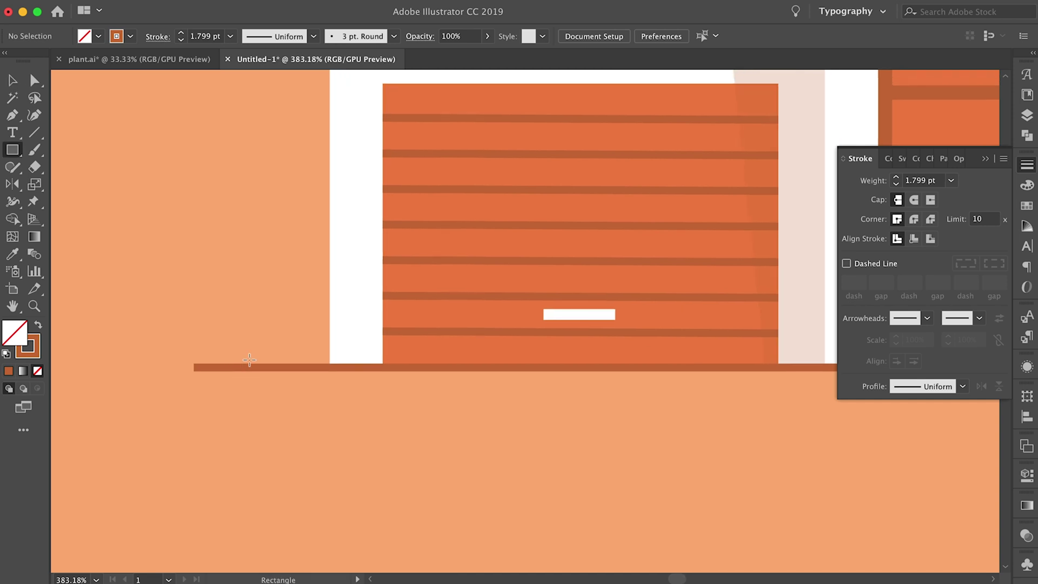
drag(254, 366, 269, 352)
key(m)
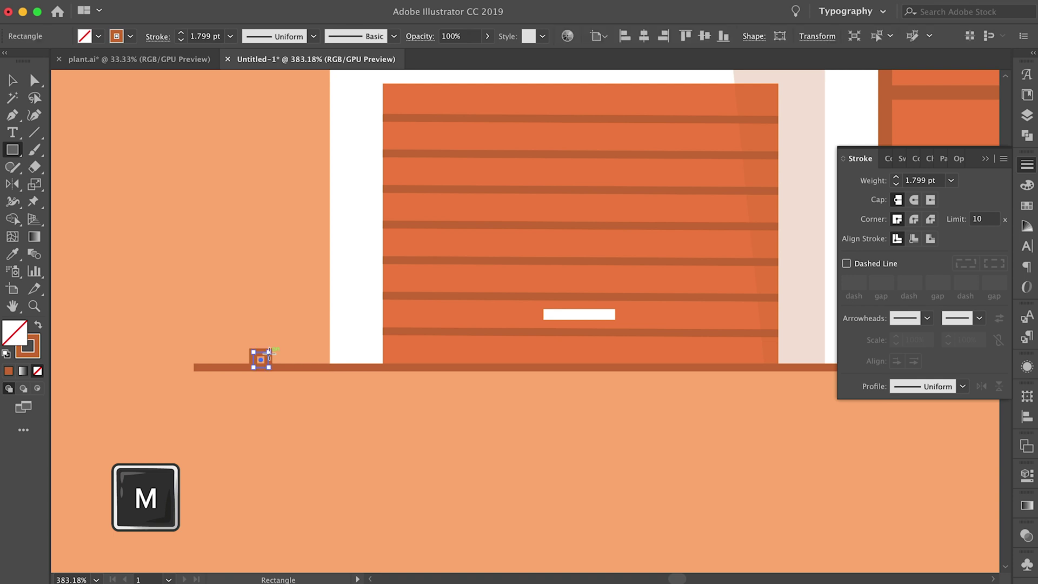
key(v)
scroll(272, 349, up, 3)
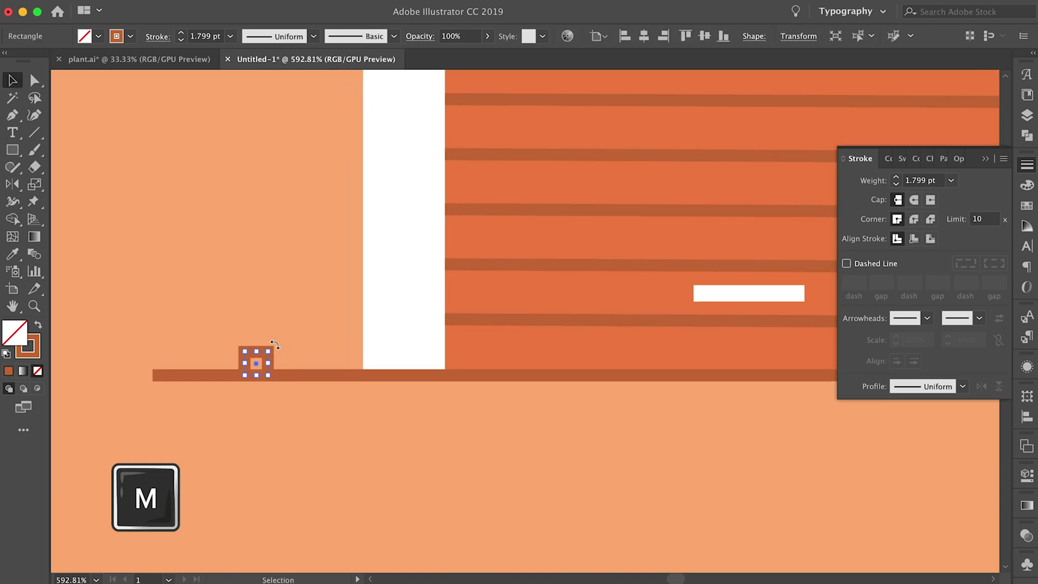
drag(275, 344, 262, 340)
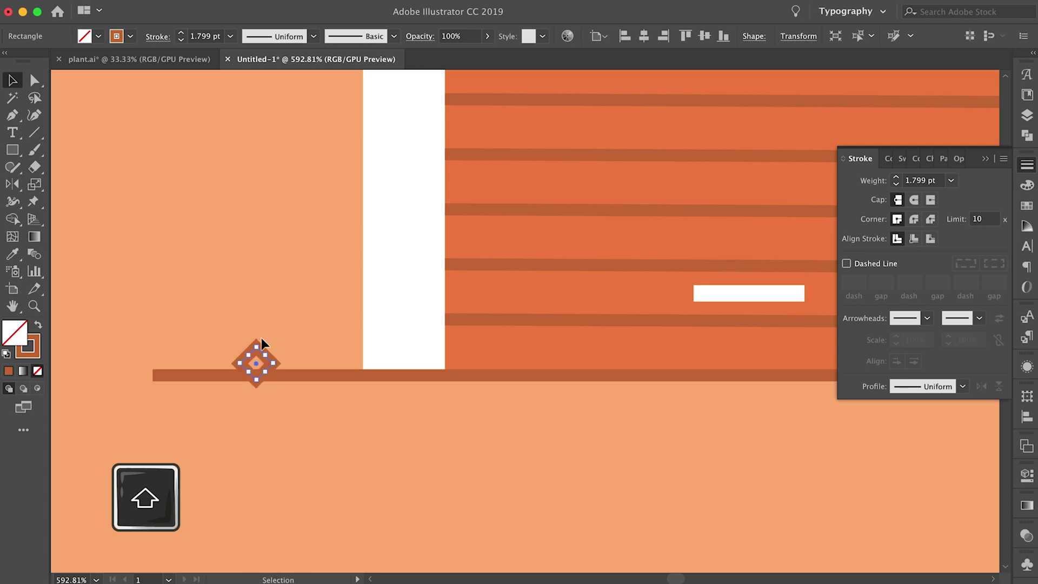
Step: Delete the diamond's top anchor point to leave an open V shape
key(a)
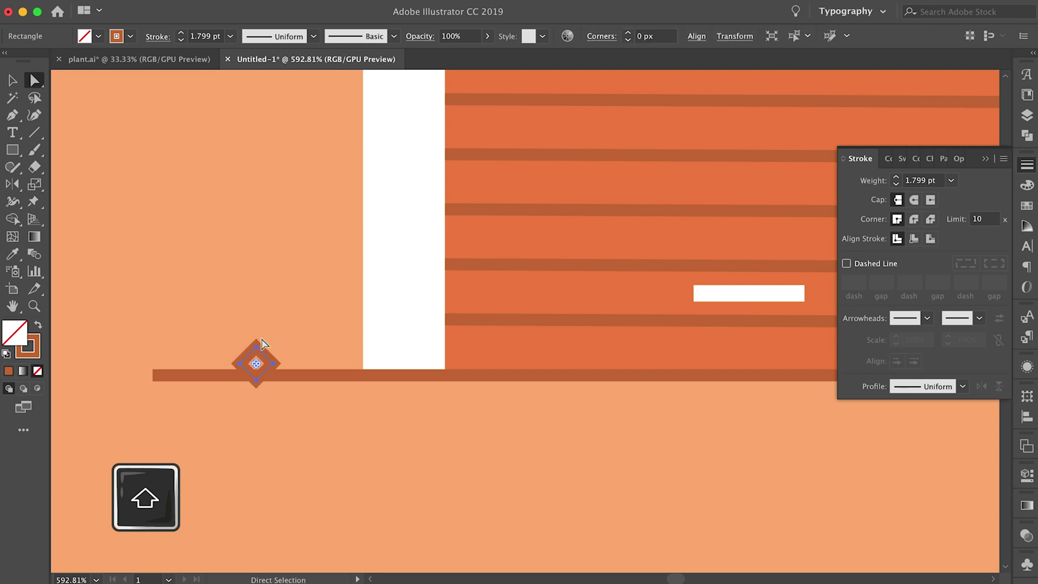
click(256, 347)
key(Delete)
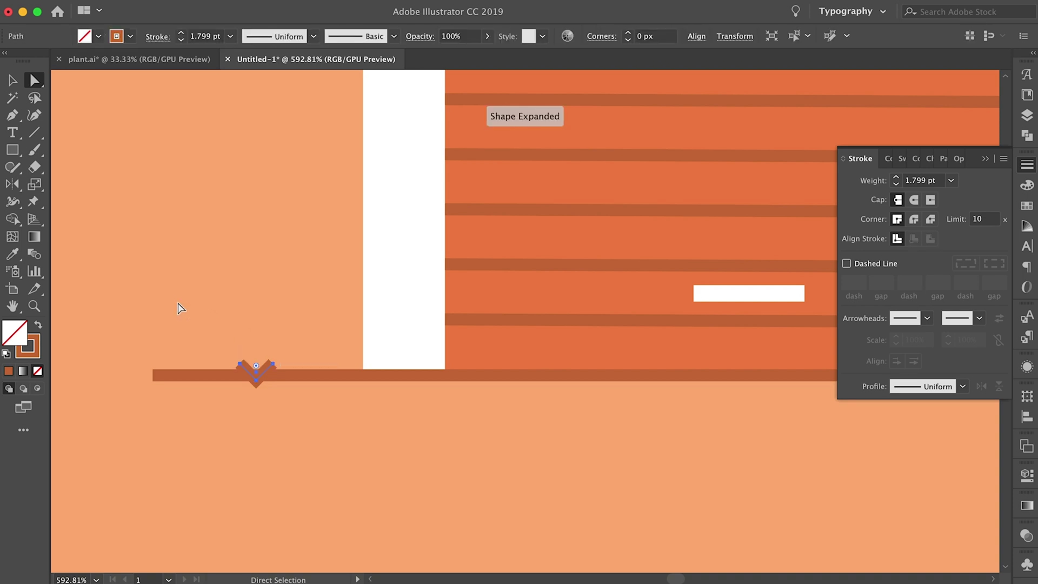
Step: Give the V shape's stroke the lens-shaped width profile tapering at both ends and a round corner join
key(v)
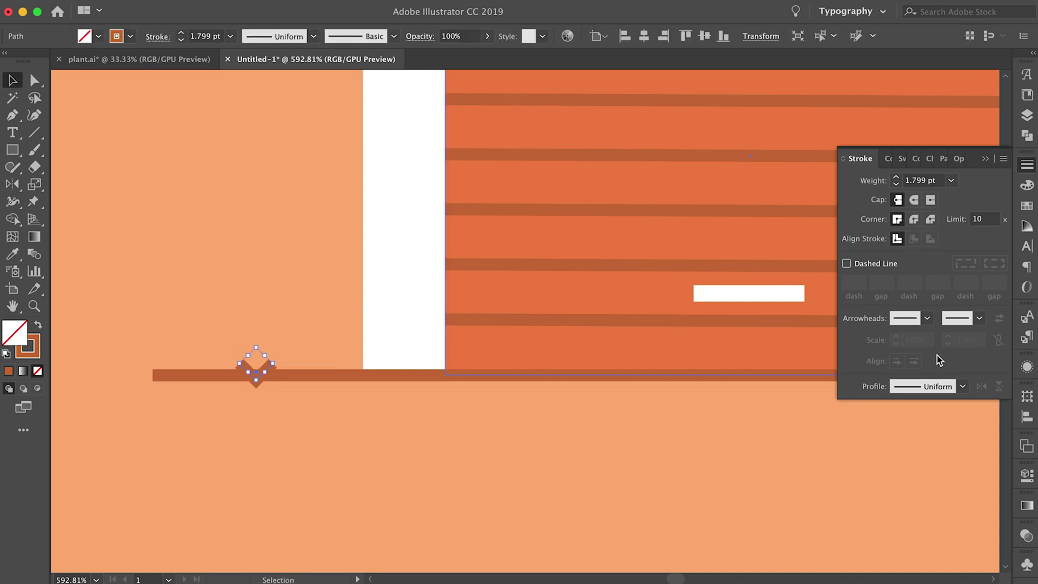
click(962, 386)
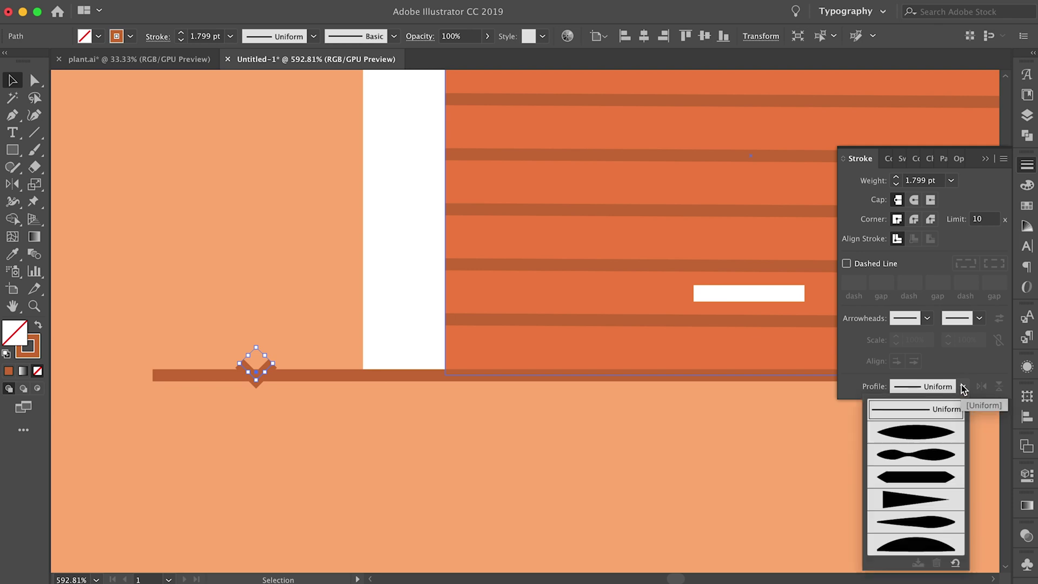
click(912, 433)
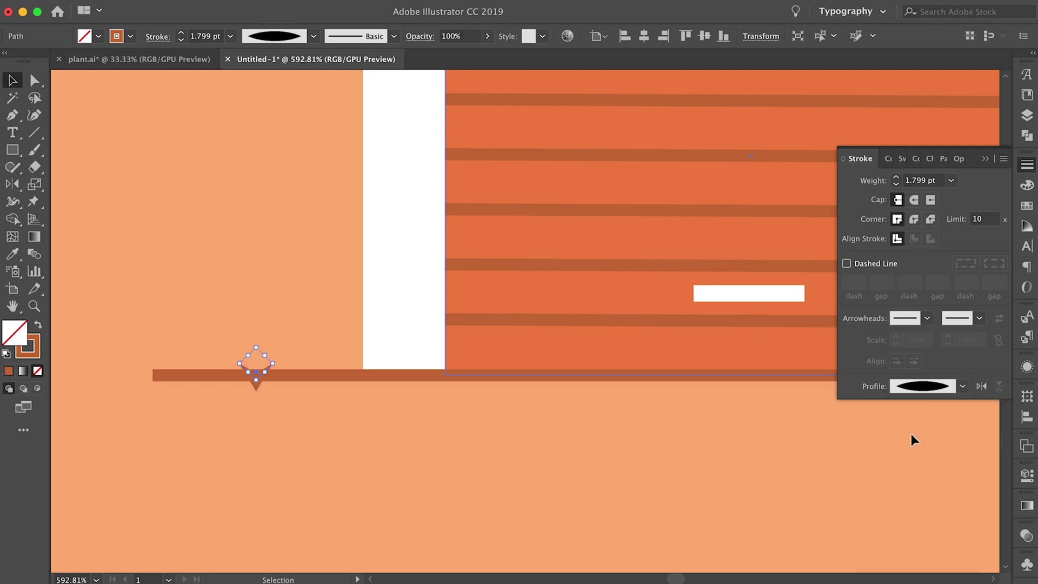
click(913, 220)
click(406, 209)
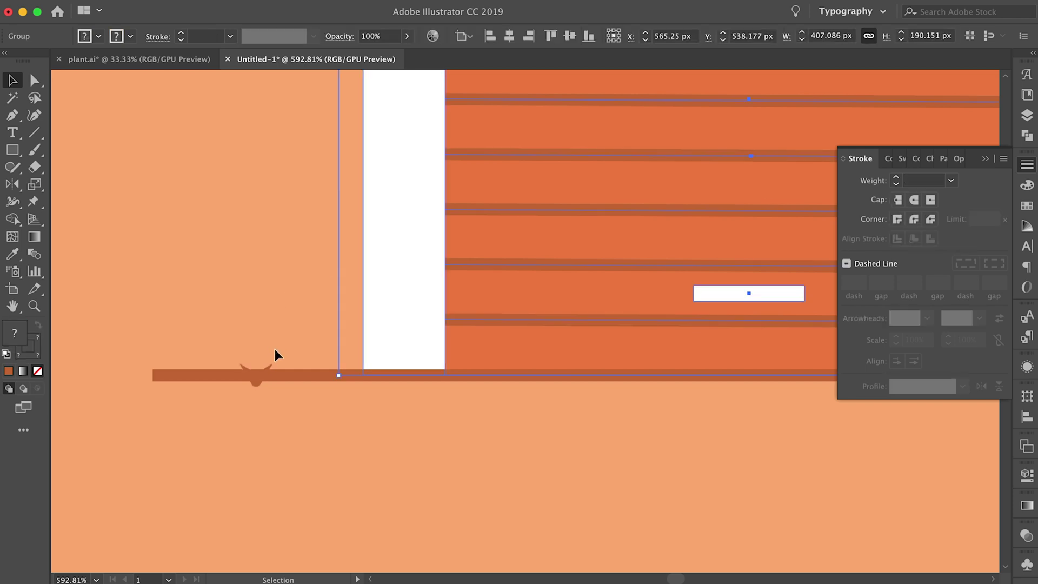
Step: Nudge the V-shaped grass tuft up 1 px on the ground line and deselect it
click(262, 372)
key(Up)
key(Up)
key(Down)
click(215, 316)
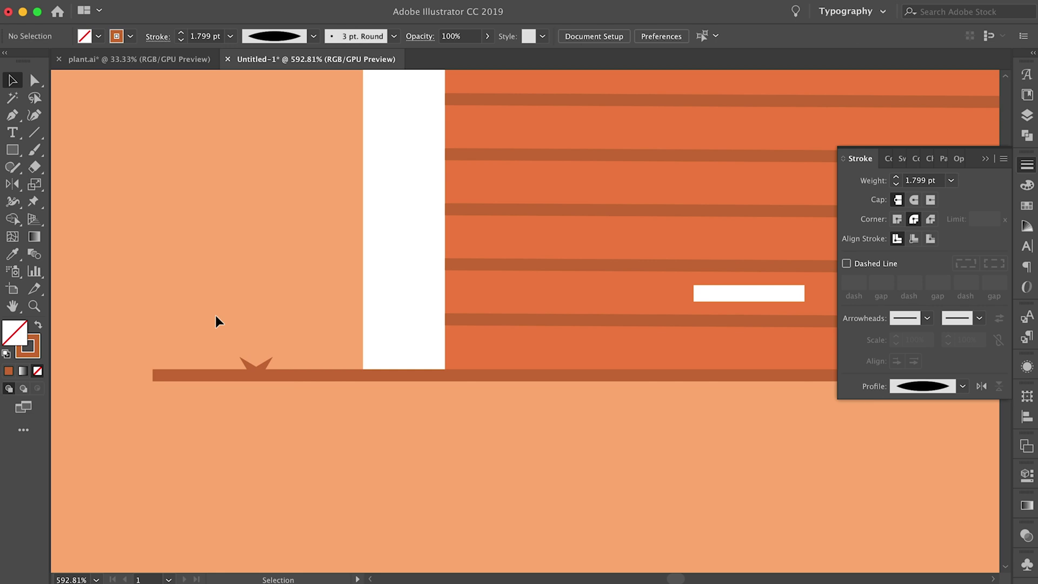
Step: Set the grass tuft's stroke weight to 2 pt and bring its two tips closer together
click(256, 360)
click(895, 177)
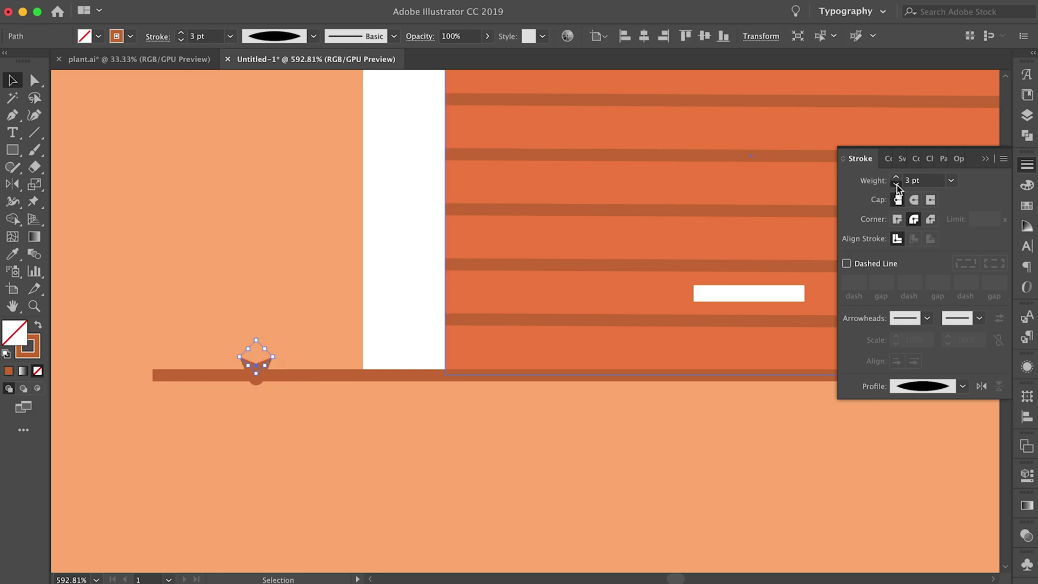
click(244, 296)
scroll(256, 351, up, 3)
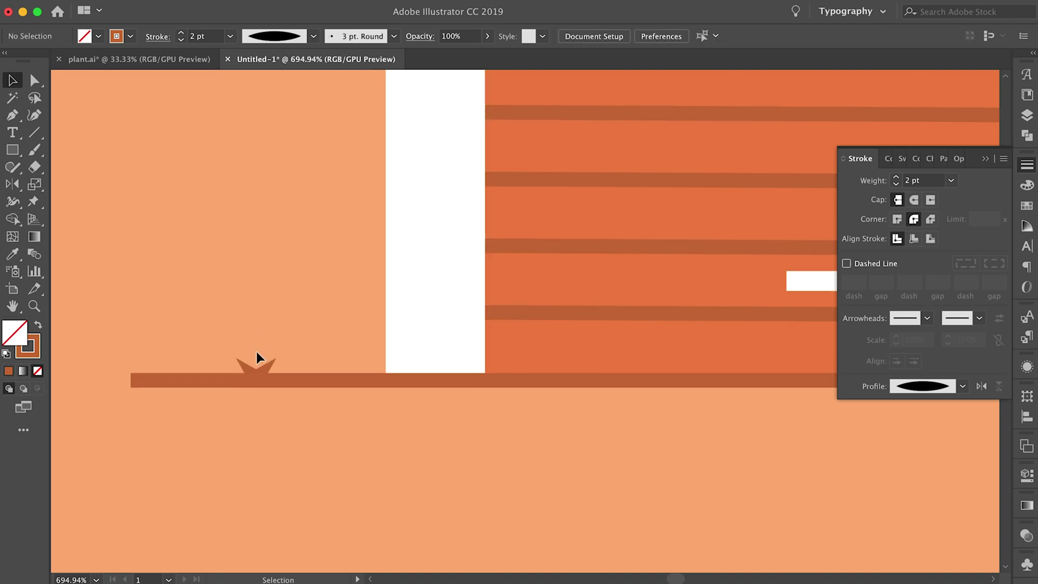
key(a)
drag(288, 362, 237, 362)
key(v)
click(200, 342)
Step: Raise the narrowed grass tuft slightly on the ground line, keeping its base touching the line
scroll(200, 342, down, 5)
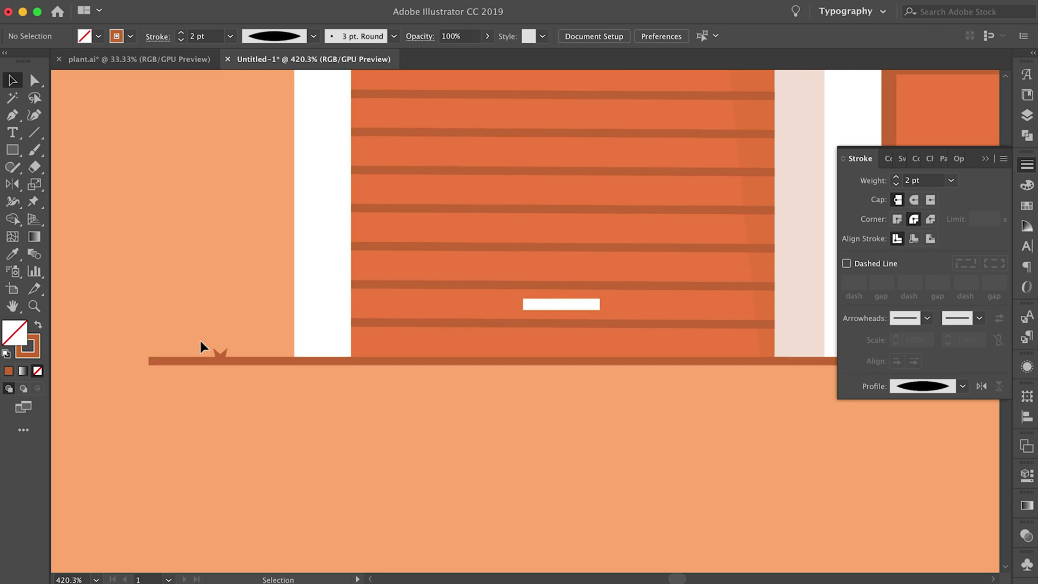
scroll(193, 330, down, 1)
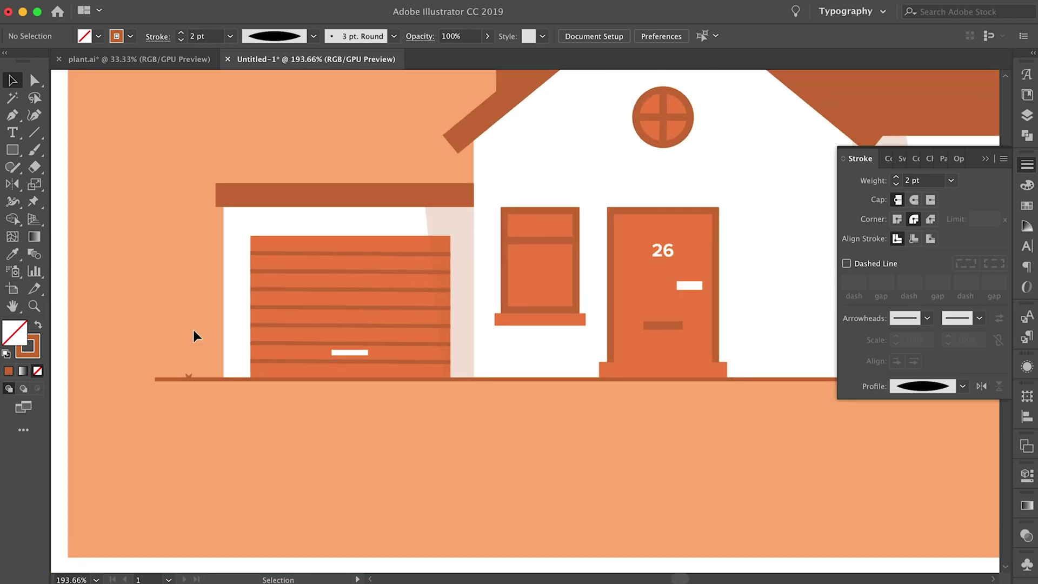
scroll(183, 358, down, 2)
scroll(182, 358, up, 10)
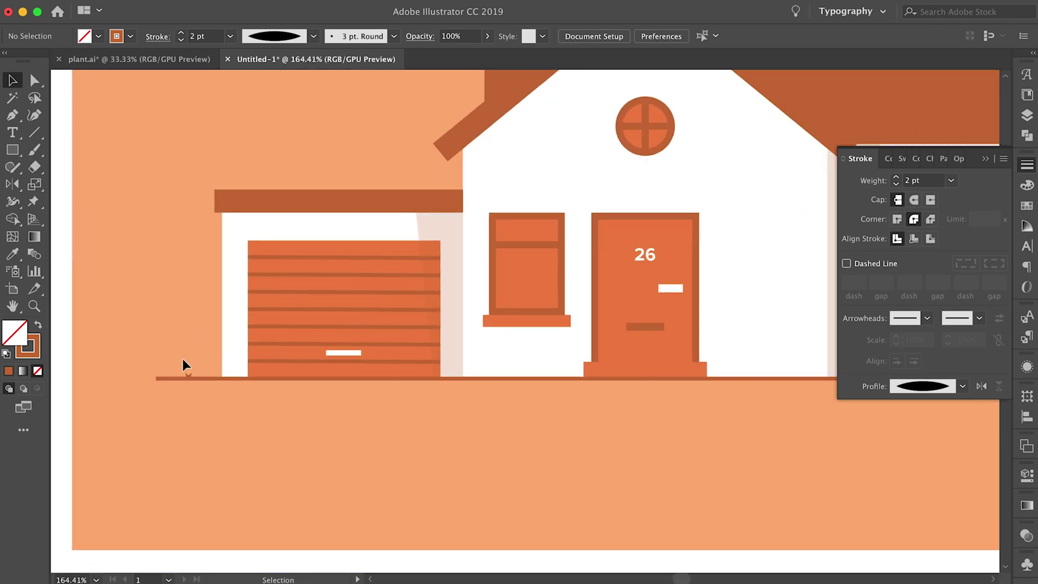
scroll(212, 429, up, 7)
drag(212, 428, 209, 420)
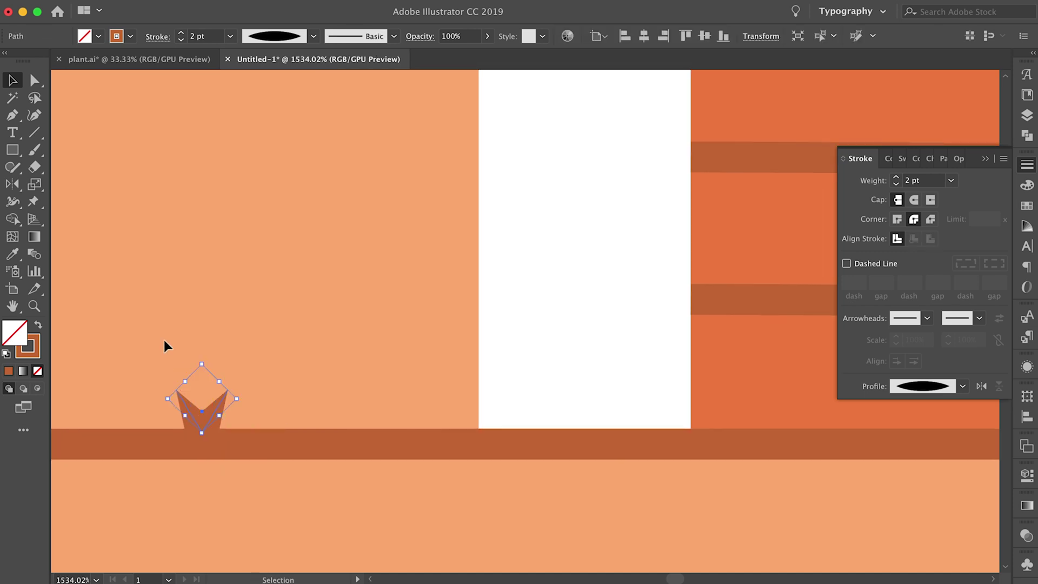
Step: Place six copies of the grass tuft at irregular intervals along the ground line, in front of the garage and the house
scroll(161, 339, down, 2)
scroll(161, 339, down, 15)
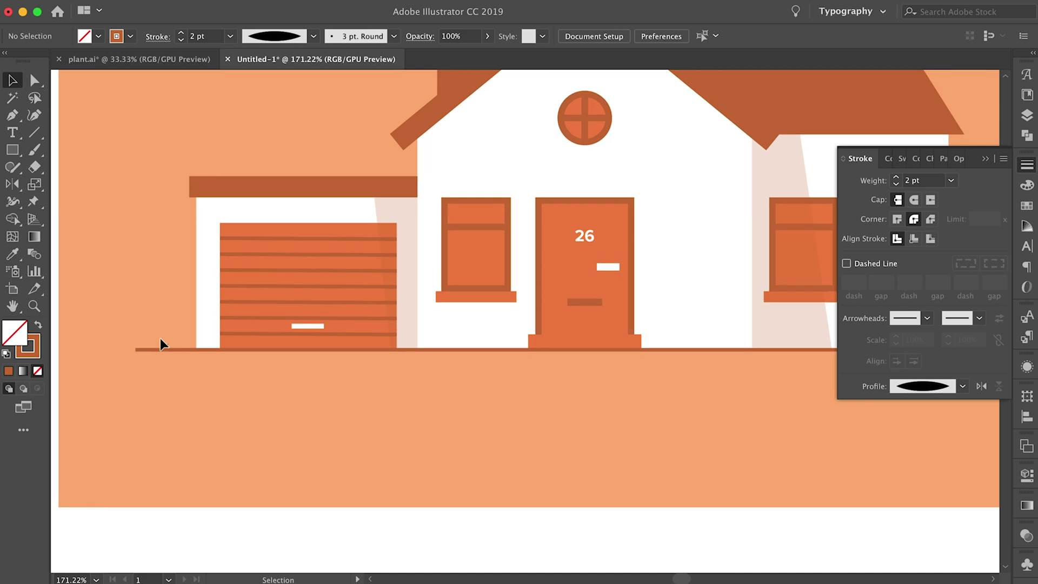
scroll(160, 339, down, 3)
scroll(153, 349, up, 1)
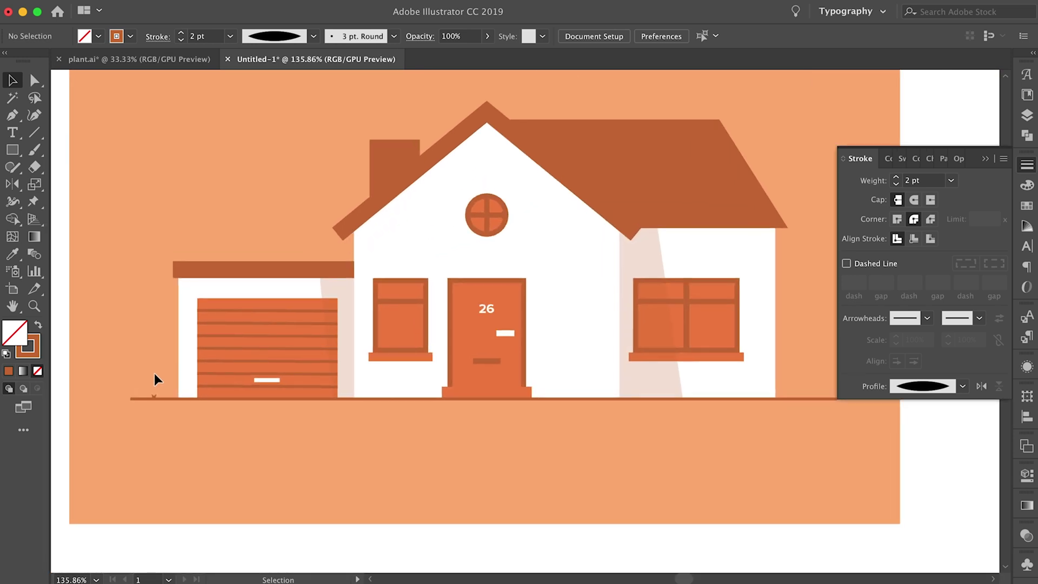
drag(155, 395, 721, 432)
click(412, 427)
click(568, 413)
click(719, 440)
scroll(716, 446, right, 2)
drag(685, 400, 759, 408)
click(722, 427)
key(ctrl+0)
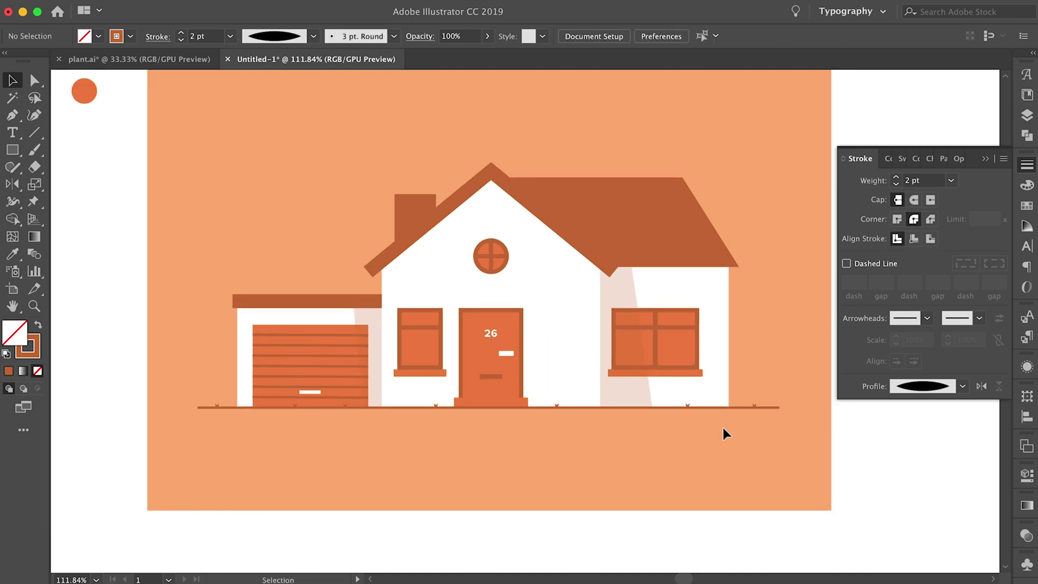
Step: Group the house, ground line and grass tufts, move them down 4 px on the background, and deselect
scroll(723, 428, up, 1)
scroll(721, 424, down, 1)
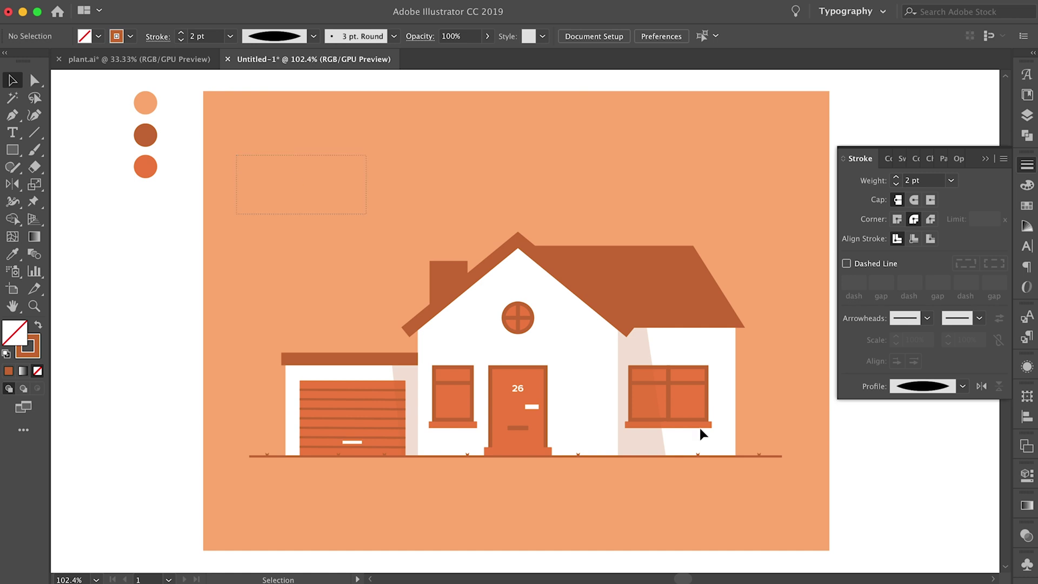
key(ctrl+a)
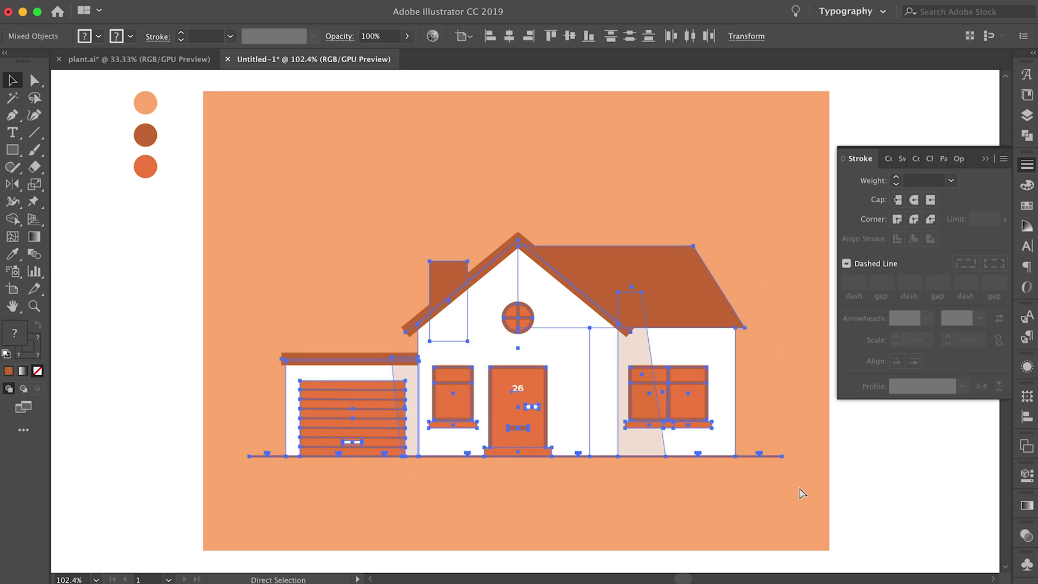
key(Down)
key(Down)
key(Down)
key(Down)
key(Down)
key(Down)
key(Down)
key(Down)
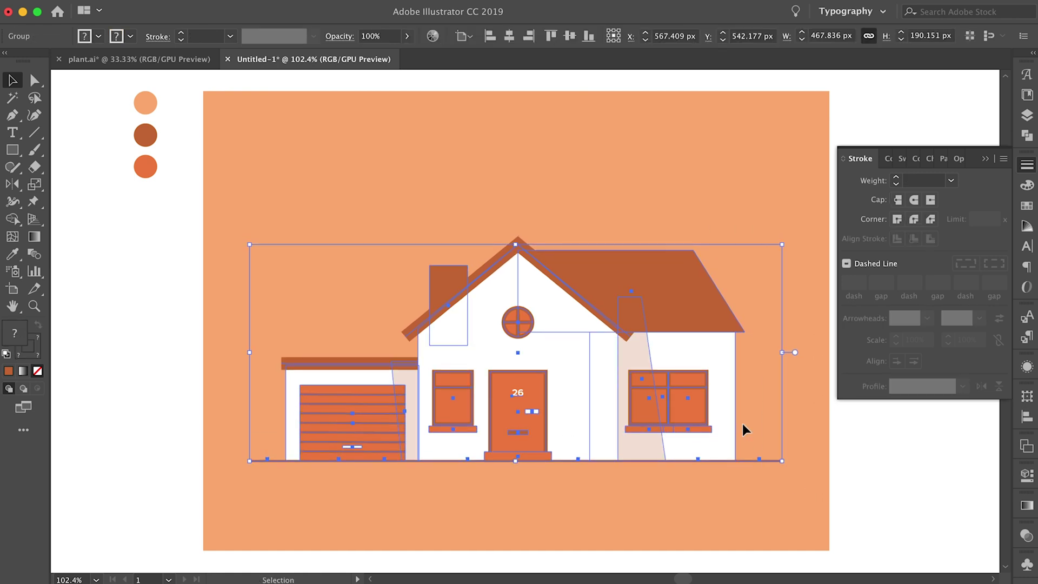
key(ctrl+shift+a)
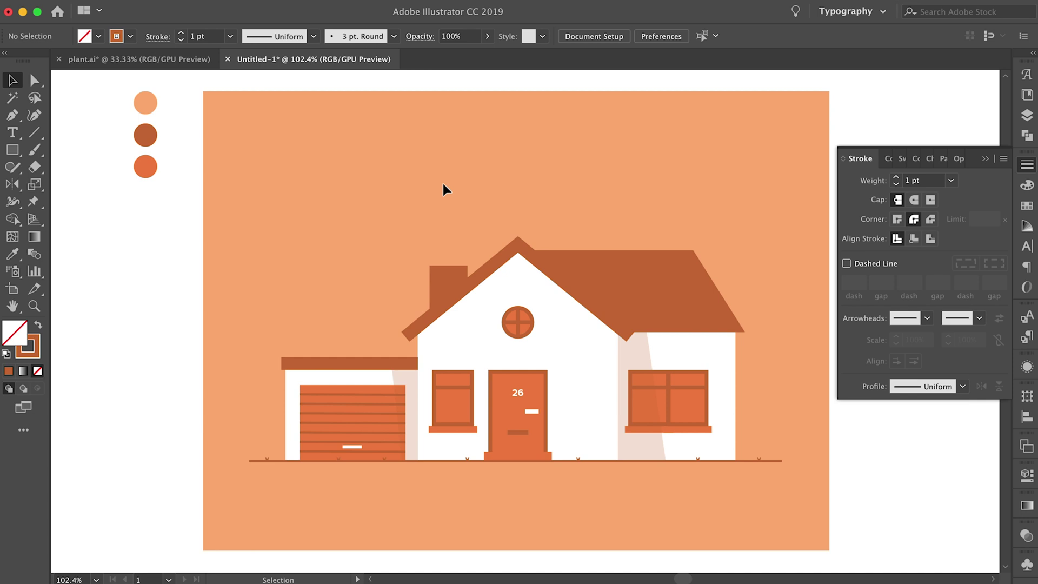
Step: Draw a circle about 115 px wide above the garage and give it the door's orange fill with no stroke
key(l)
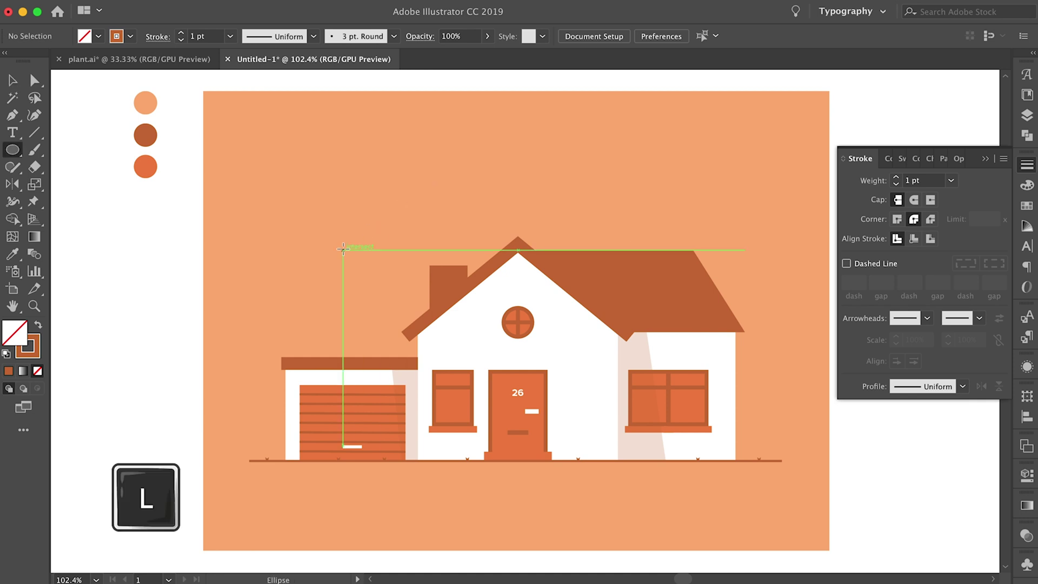
drag(348, 243, 409, 291)
key(shift+alt)
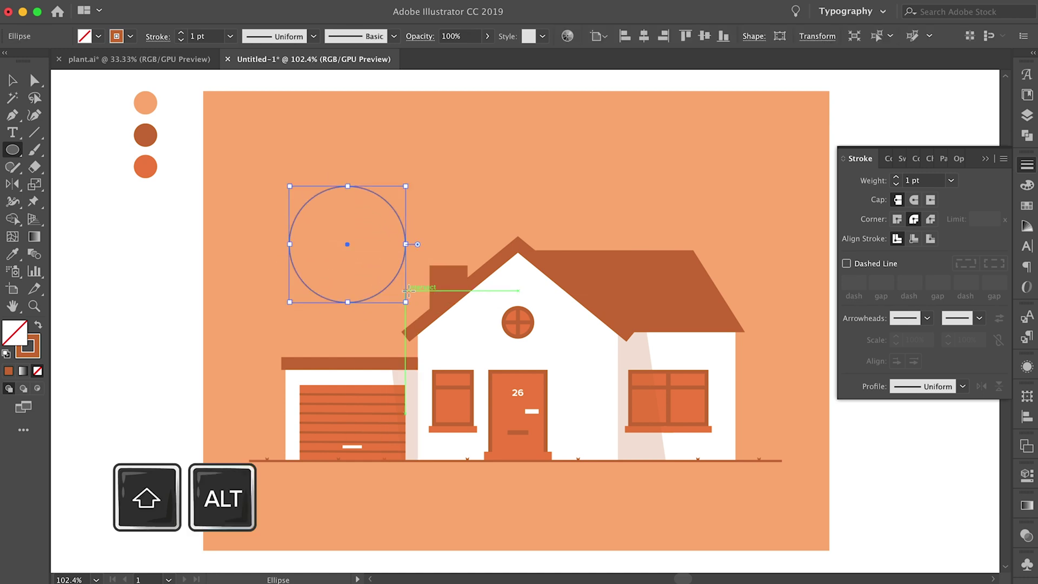
key(i)
click(514, 399)
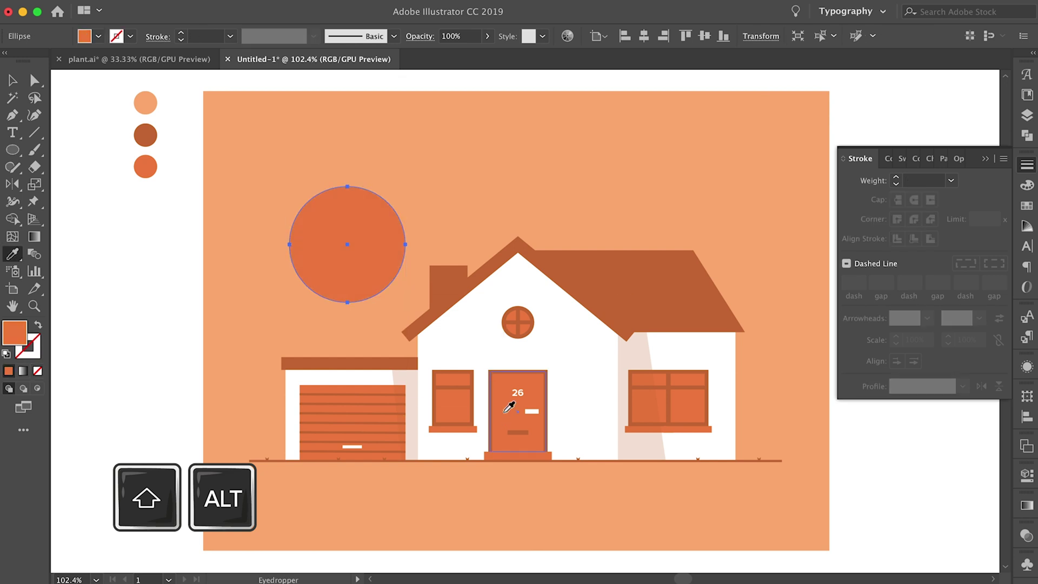
key(v)
click(248, 289)
Step: Stack two copies of the orange circle above it, scaling each one smaller than the one below
drag(326, 255, 341, 219)
click(247, 185)
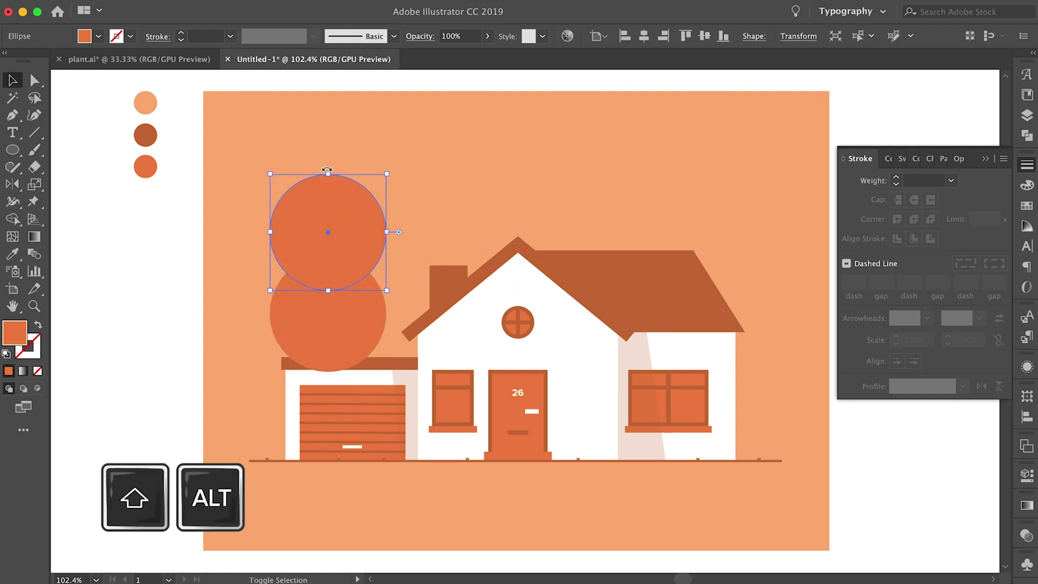
drag(329, 174, 328, 198)
click(300, 174)
drag(355, 259, 355, 197)
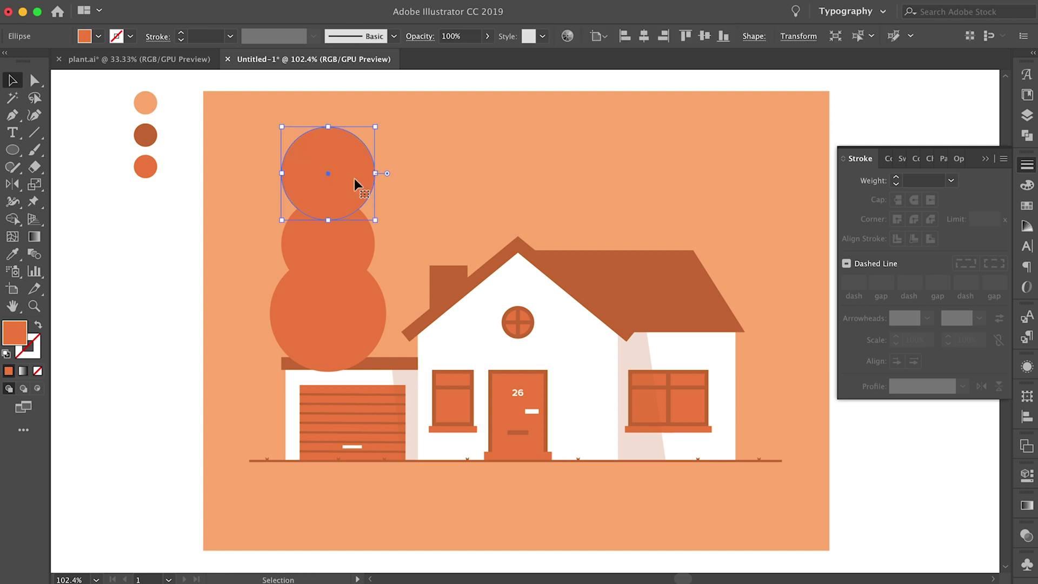
drag(328, 127, 324, 157)
click(254, 138)
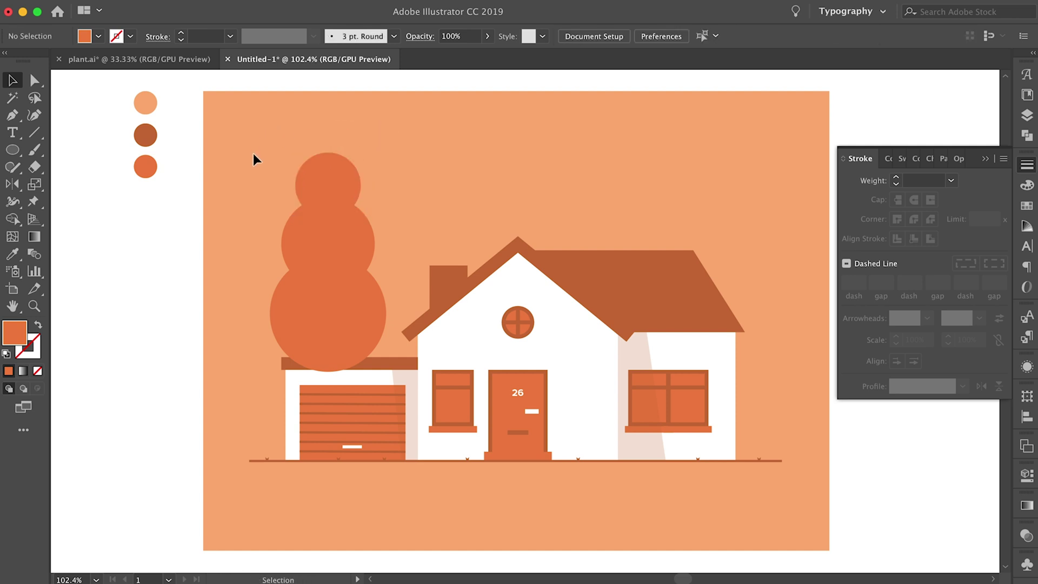
Step: Unite the three stacked circles into one tree crown shape with the Pathfinder
drag(254, 154, 357, 287)
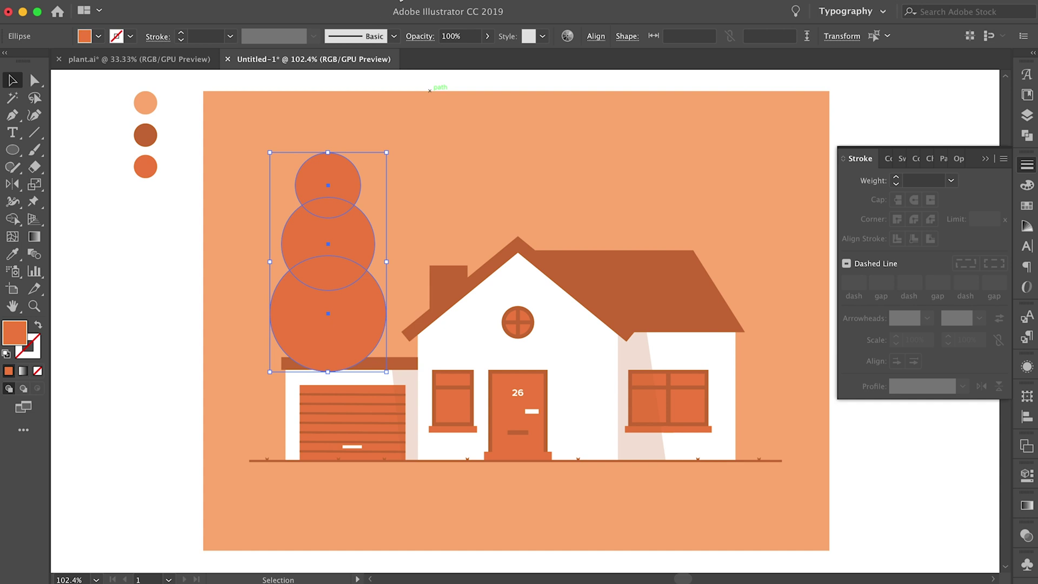
click(392, 7)
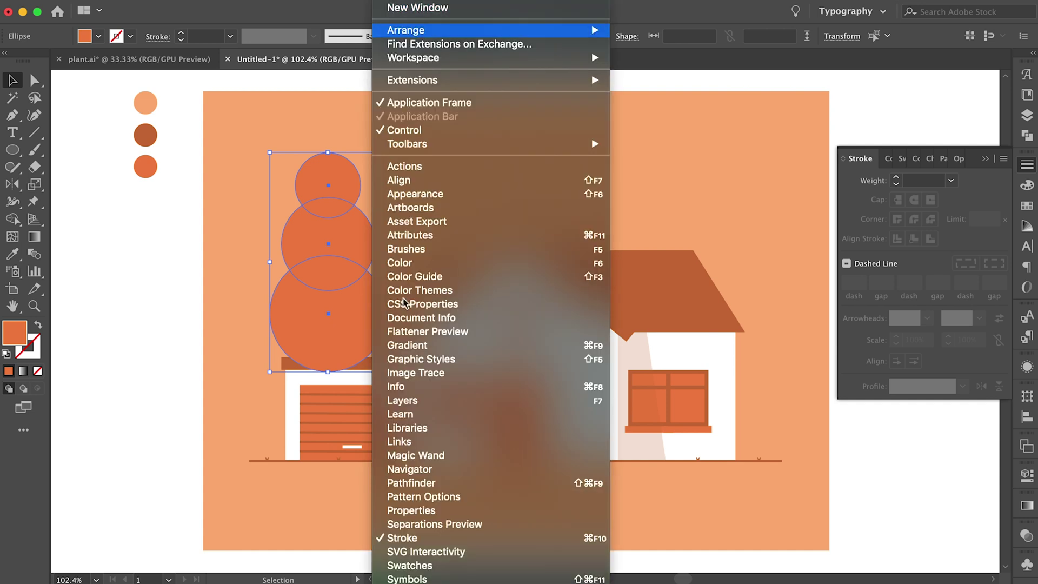
click(423, 482)
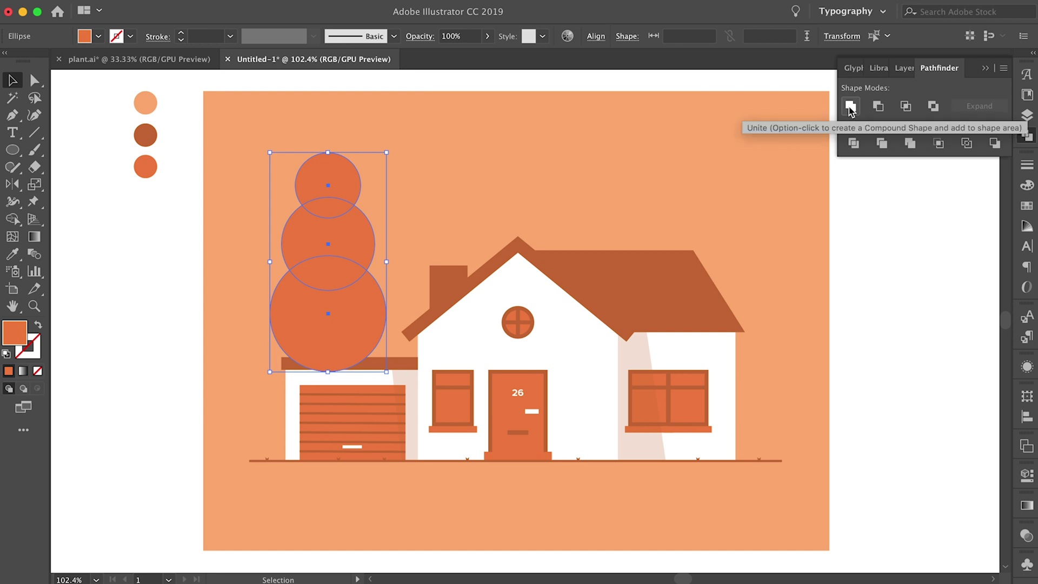
click(851, 108)
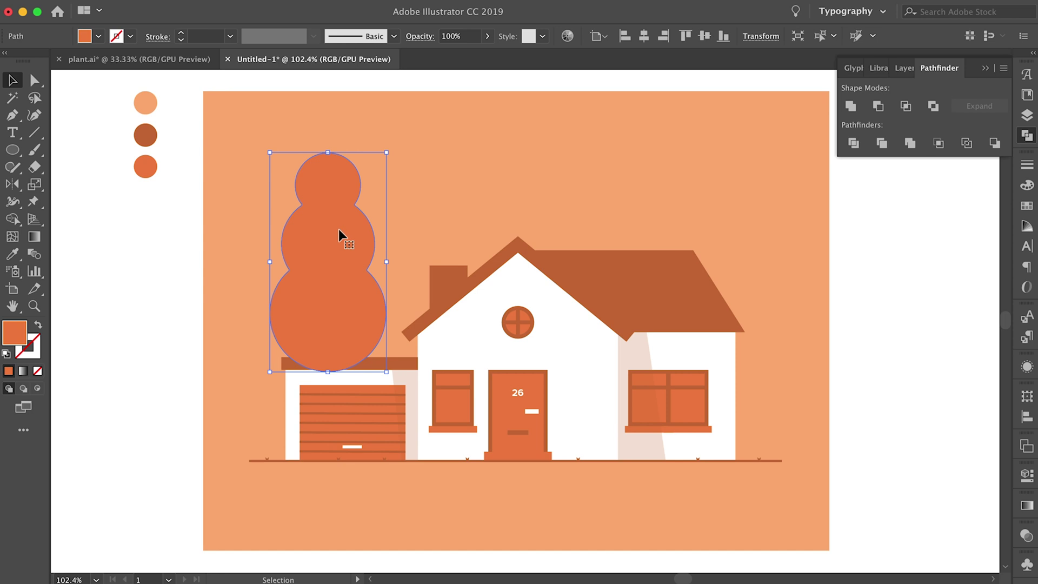
Step: Round the inner corners of the tree crown where its circles meet, and deselect it
key(a)
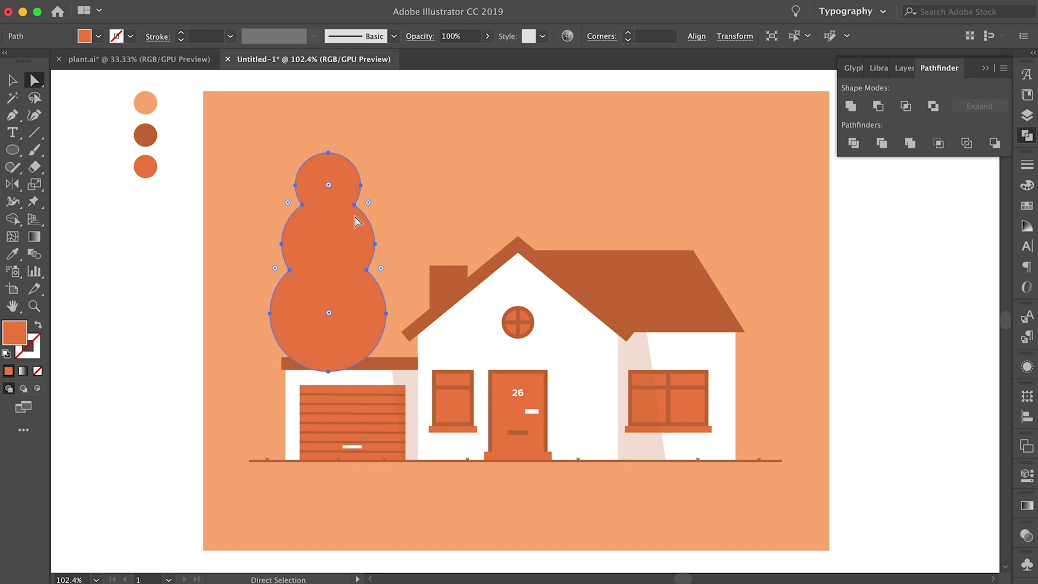
drag(288, 202, 253, 204)
key(shift)
mouse_move(287, 204)
mouse_down()
mouse_move(252, 204)
mouse_move(288, 206)
mouse_move(276, 207)
mouse_up()
key(v)
click(227, 171)
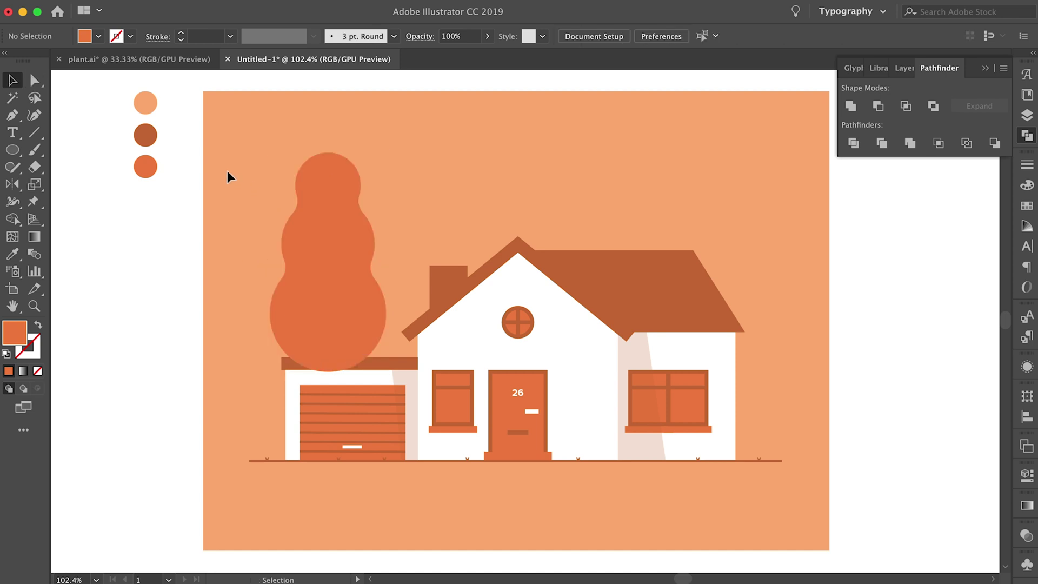
Step: Stretch the tree crown slightly taller about its centre, keeping its width, and deselect it
click(303, 219)
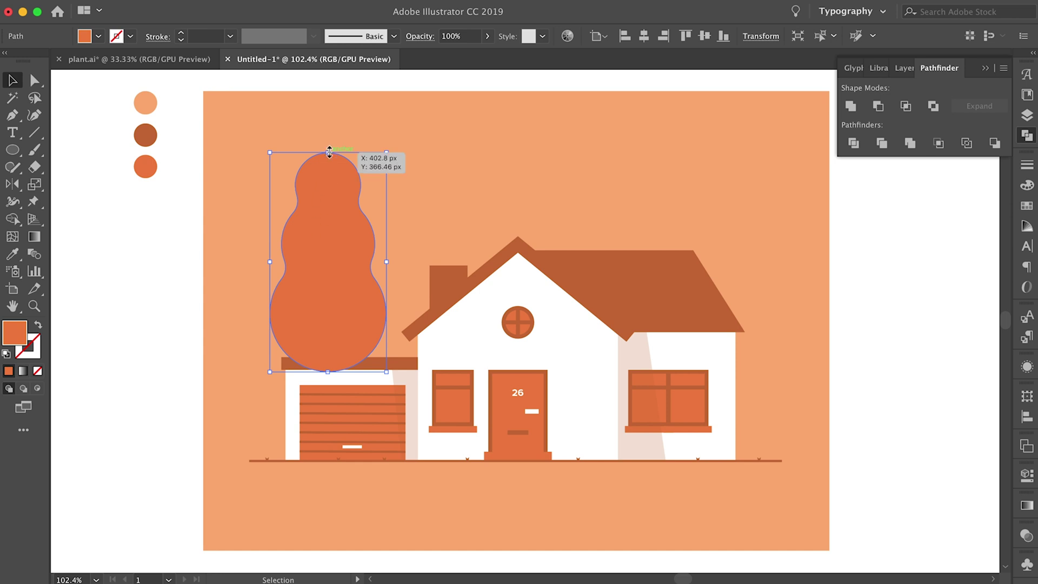
drag(329, 152, 329, 144)
click(252, 149)
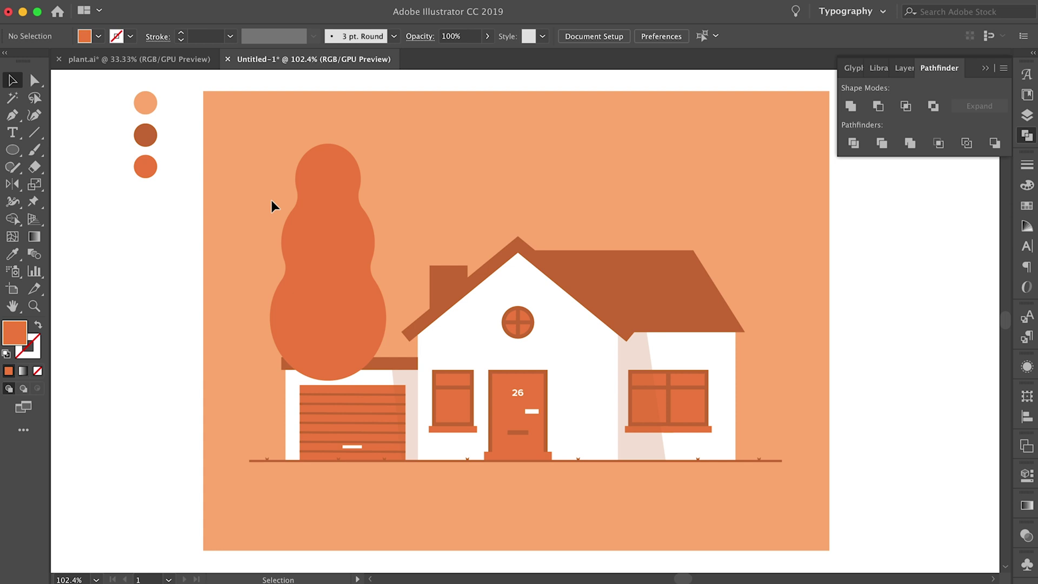
Step: Draw a vertical trunk line through the middle of the tree crown and give it the house roof's brown stroke
key(p)
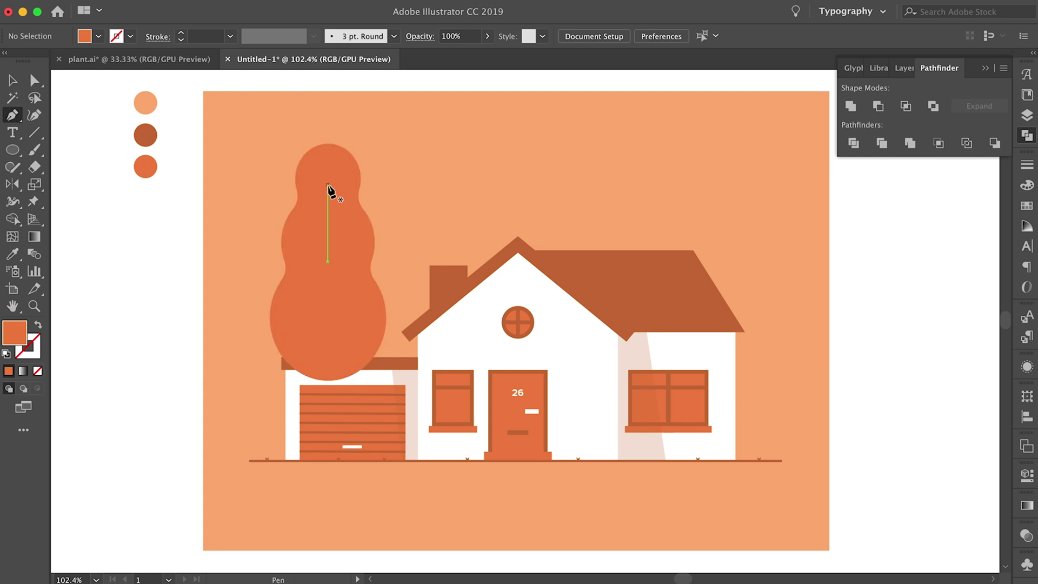
key(p)
click(328, 193)
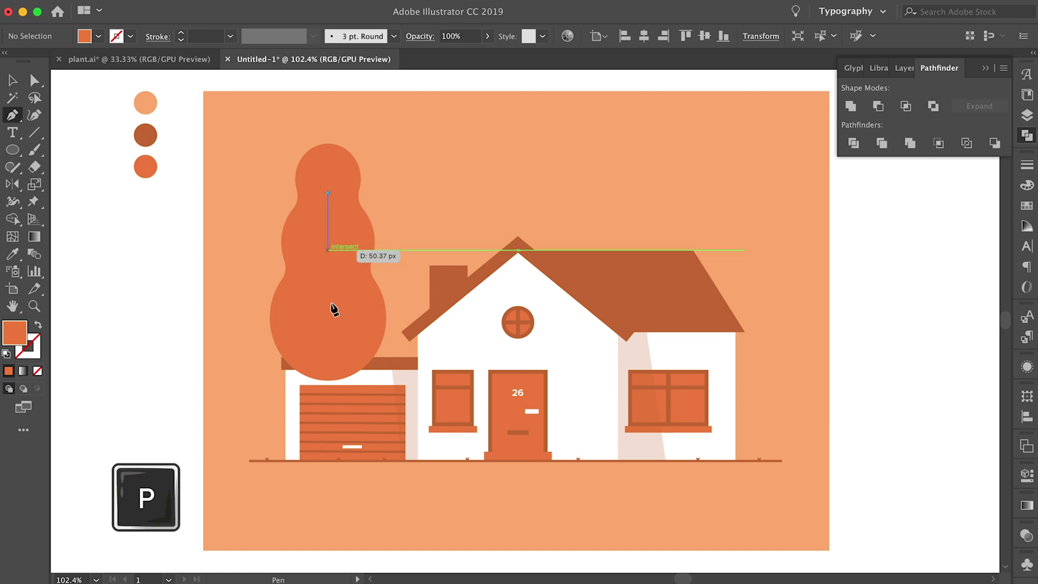
click(329, 431)
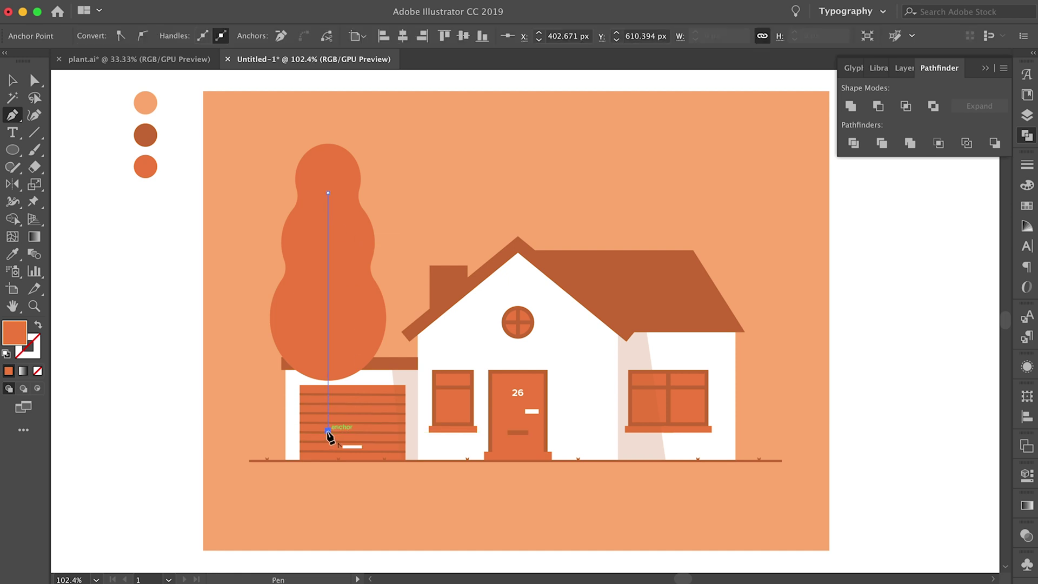
key(i)
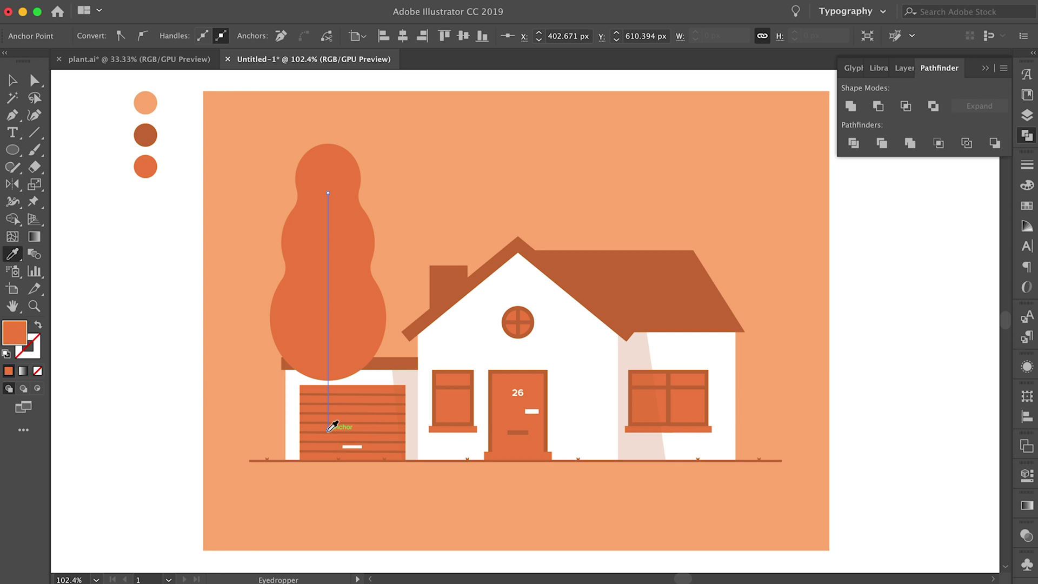
click(426, 319)
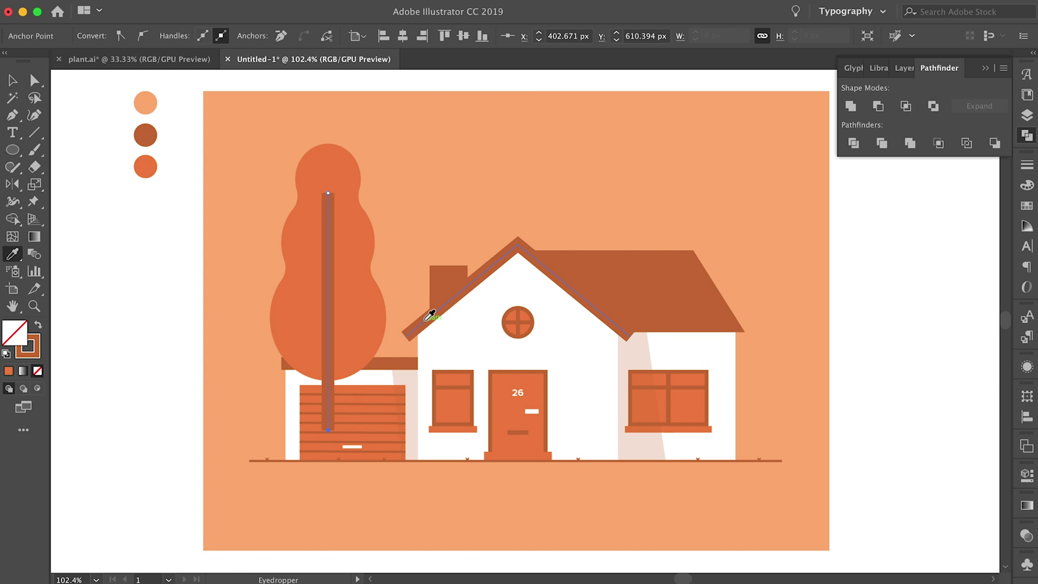
Step: Taper the trunk toward its top with the flipped triangular width profile and set its stroke weight to 16 pt
click(1027, 165)
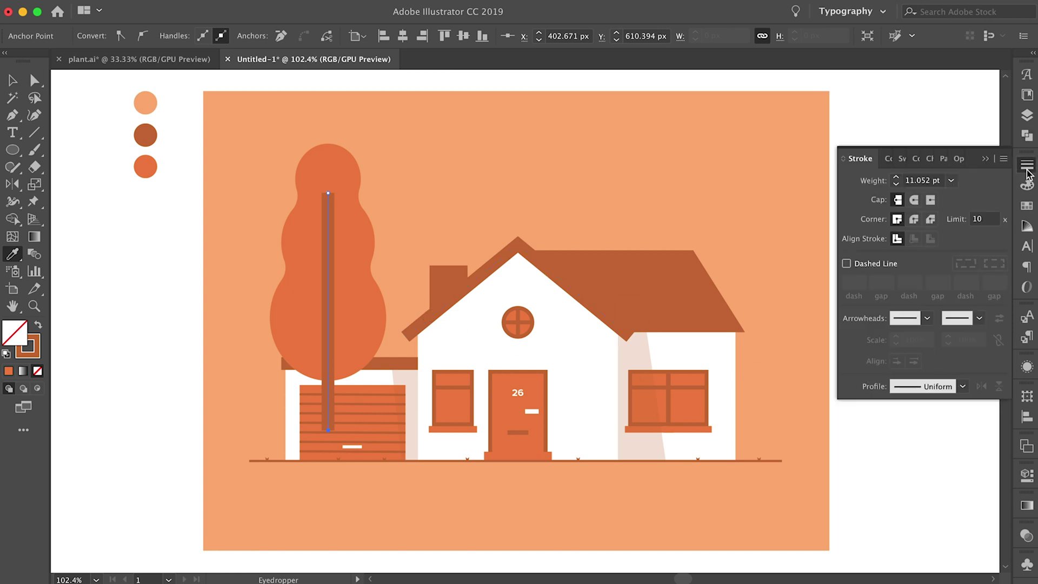
click(963, 386)
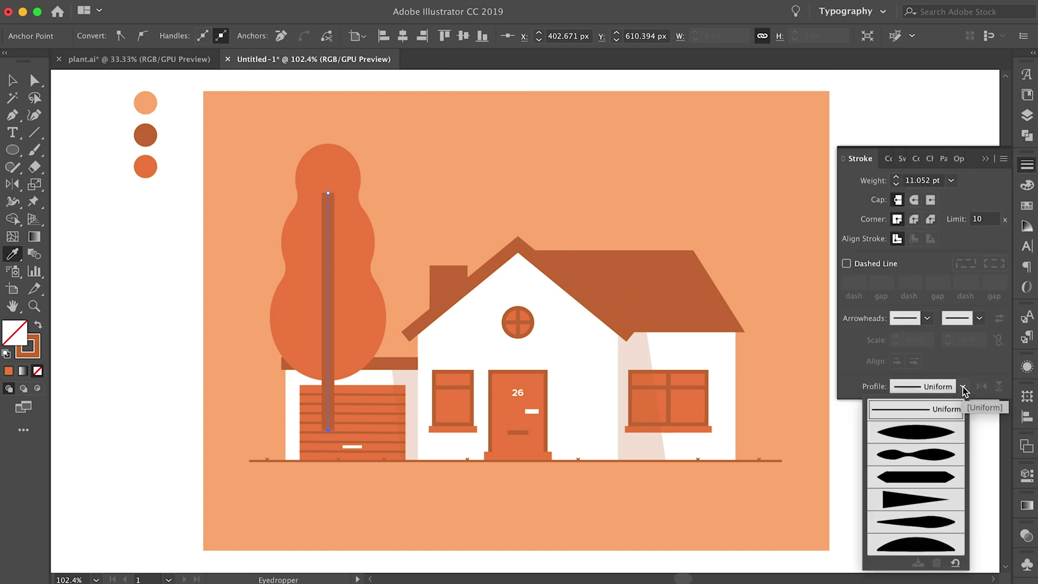
click(890, 500)
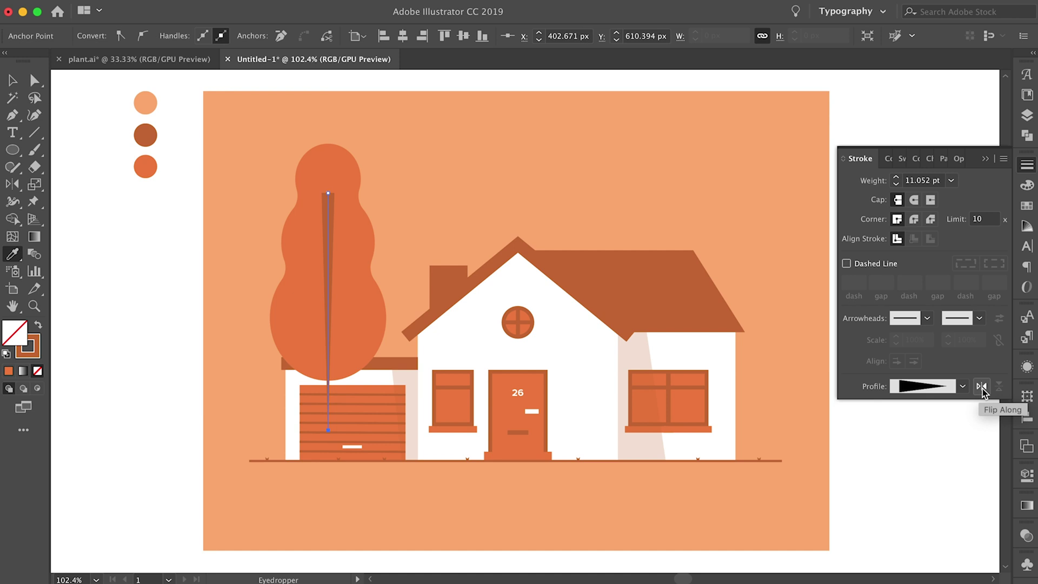
click(981, 387)
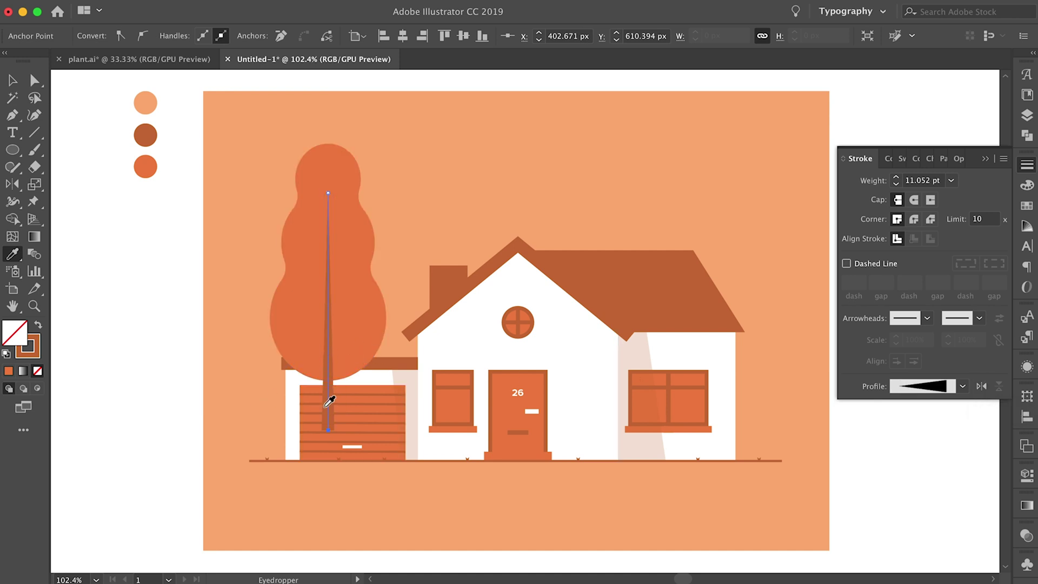
click(896, 177)
click(896, 177)
click(896, 178)
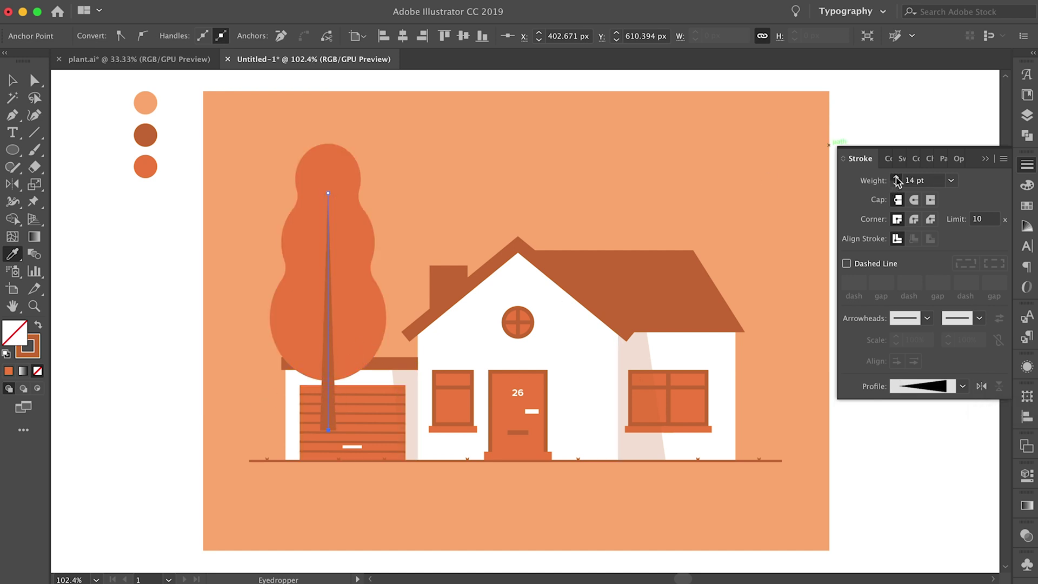
key(v)
click(216, 120)
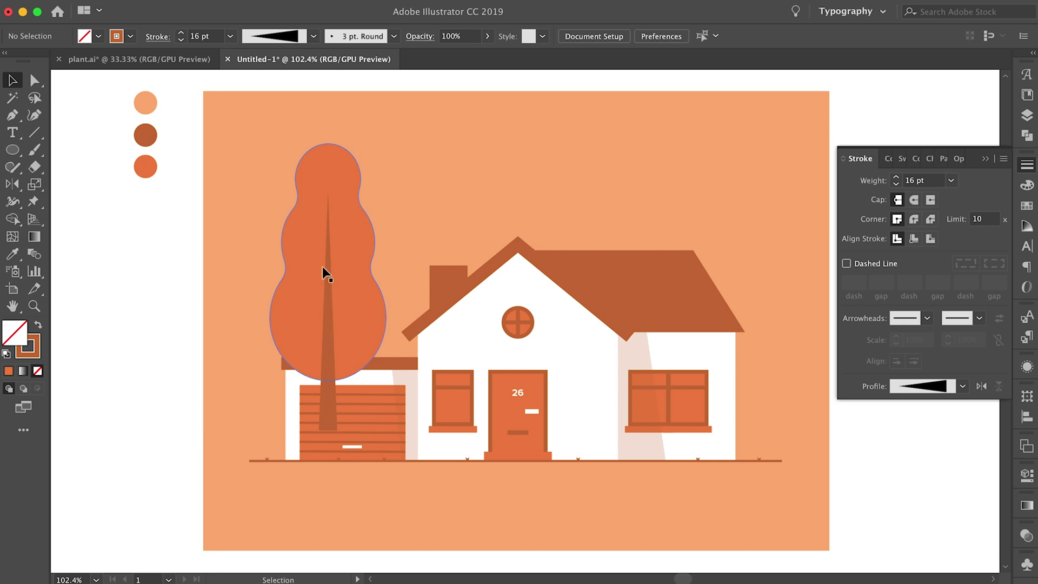
Step: Draw a short diagonal branch from the lower trunk up to the left, with the garage door lines' brown stroke
key(p)
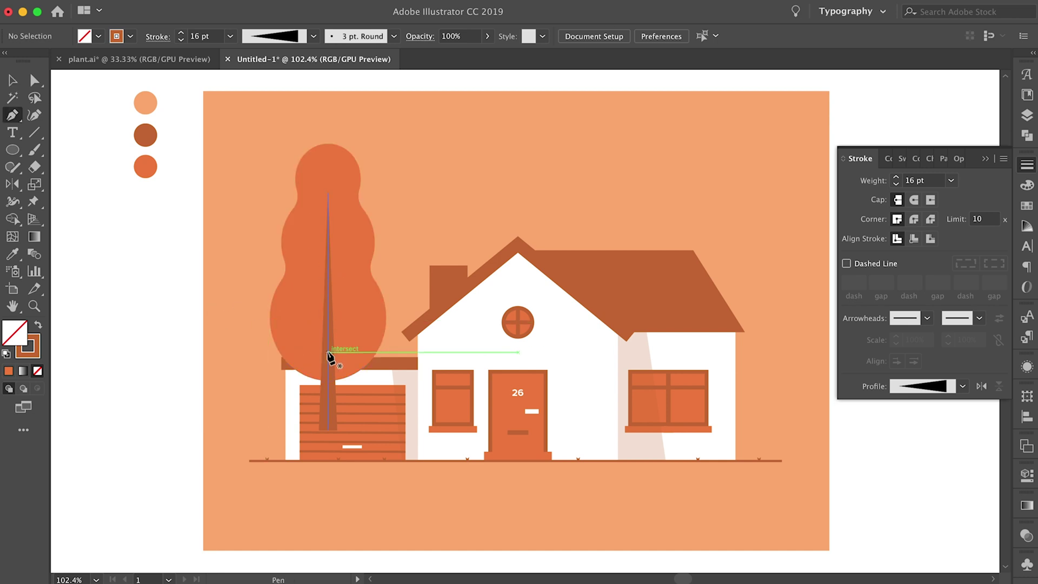
click(299, 325)
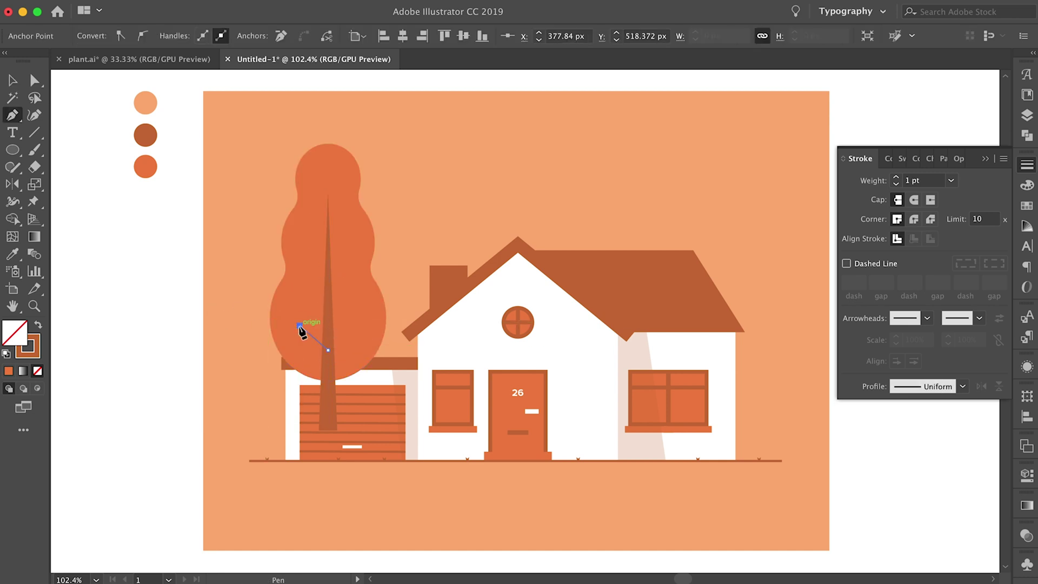
key(i)
click(381, 393)
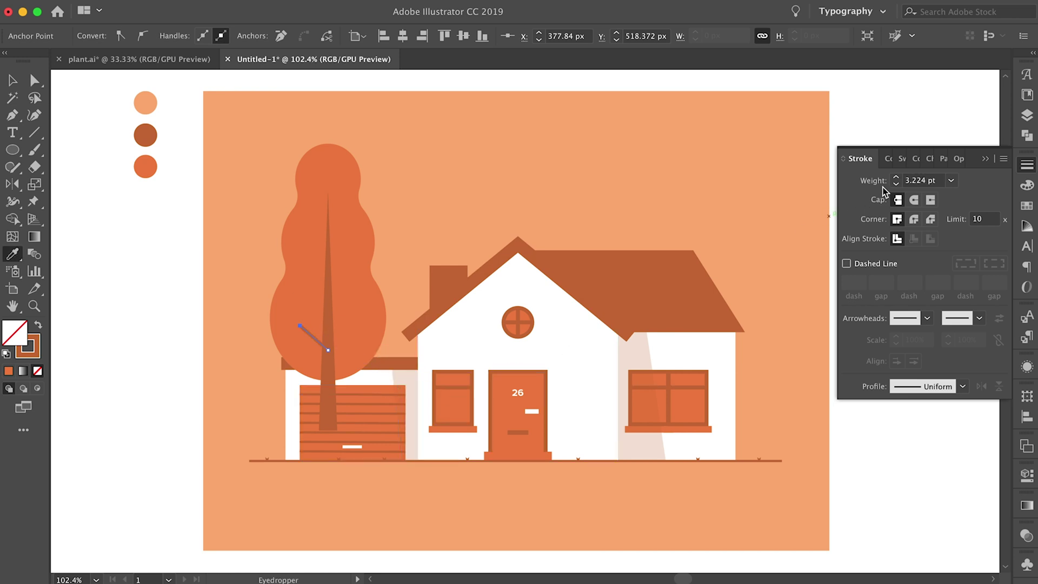
Step: Set the branch's stroke weight to 8 pt and taper it toward its tip with the triangular width profile
double_click(901, 180)
text(8)
key(Return)
click(962, 386)
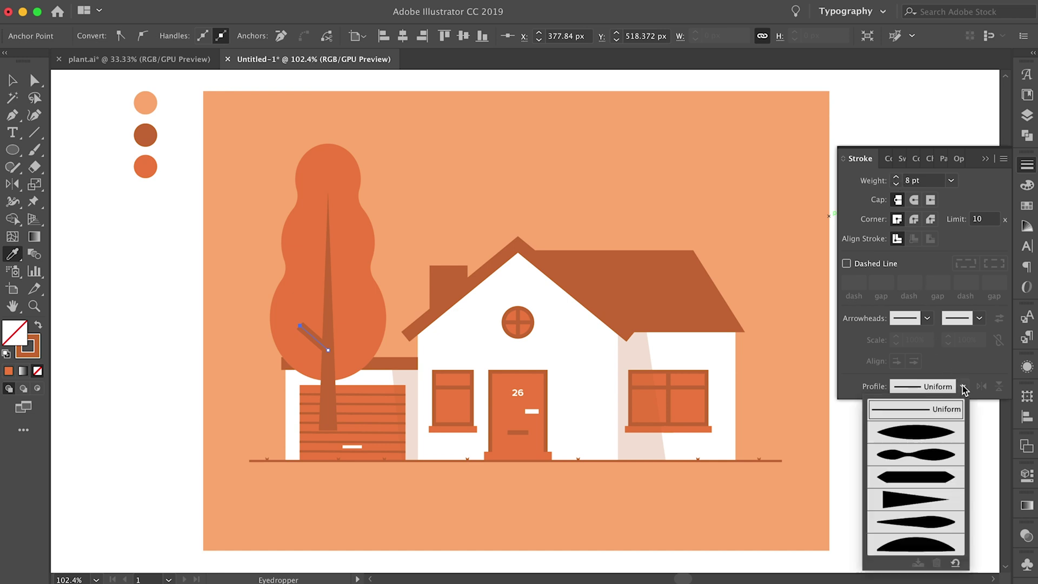
click(904, 500)
key(v)
click(171, 279)
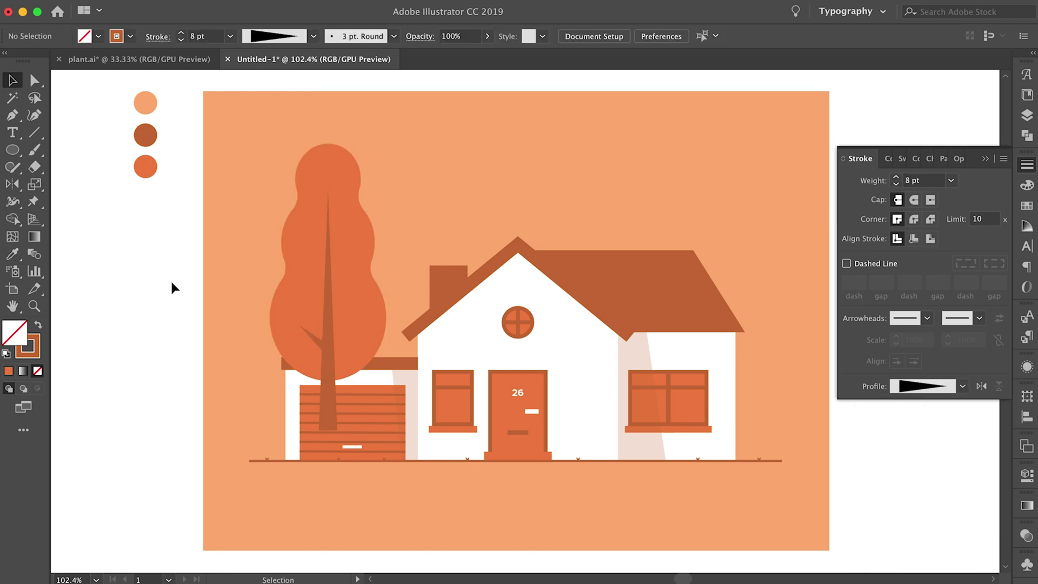
Step: Copy the branch higher up the left side of the trunk and shorten the copy
scroll(248, 281, up, 3)
drag(363, 378, 363, 287)
key(a)
drag(328, 257, 351, 278)
key(v)
click(138, 268)
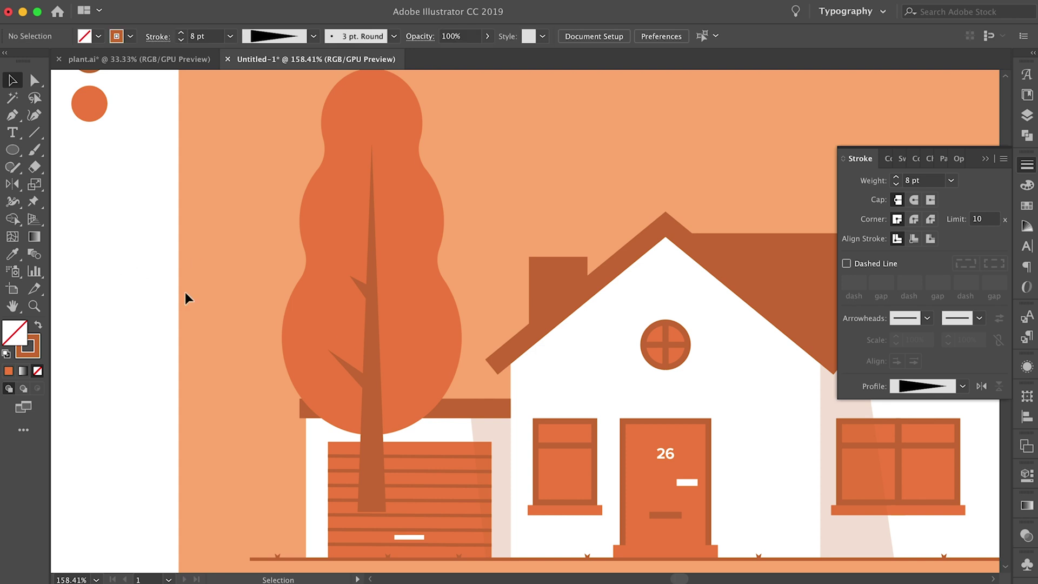
Step: Copy the short upper branch to the right side of the trunk and reflect it so it points right
drag(362, 285, 404, 271)
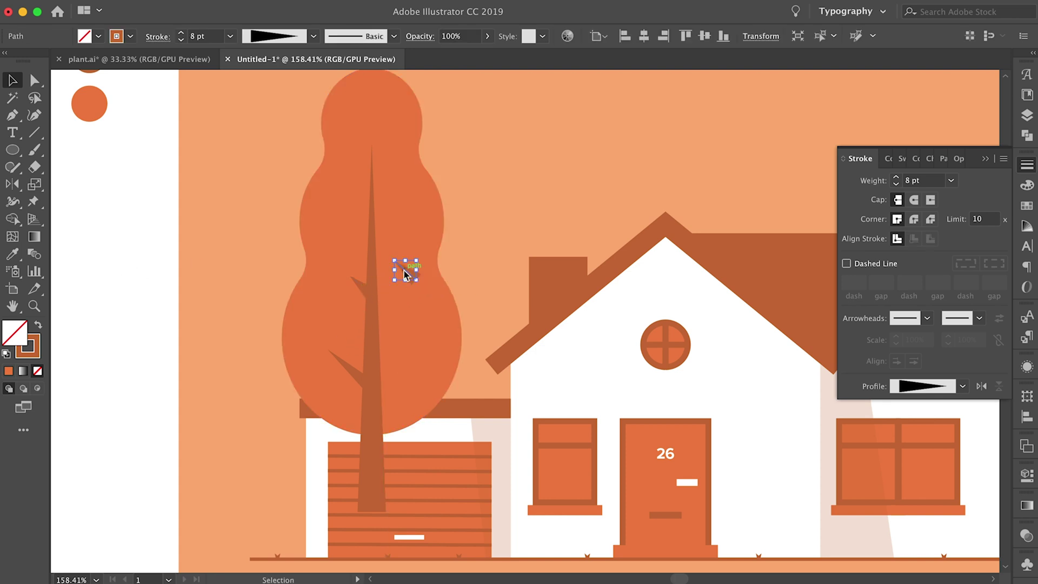
right_click(404, 271)
mouse_move(475, 477)
click(587, 530)
key(Return)
Step: Nudge the reflected branch left and down until its base joins the right side of the trunk
key(shift+Left)
key(shift+Left)
key(shift+Down)
key(shift+Down)
key(shift+Down)
key(shift+Down)
key(Down)
key(Left)
key(Left)
key(Left)
key(Left)
key(Left)
key(Left)
key(Left)
key(Down)
key(Down)
key(Down)
key(Down)
Step: Add a smaller copy of the right branch higher up on the same side of the trunk
key(a)
mouse_move(393, 302)
mouse_down()
mouse_move(413, 287)
mouse_move(386, 227)
mouse_move(397, 219)
mouse_move(389, 226)
mouse_up()
key(v)
click(177, 267)
Step: Set the uppermost right branch's stroke weight to 5 pt and deselect it
click(896, 184)
click(896, 185)
click(896, 184)
key(a)
click(98, 220)
scroll(100, 220, down, 7)
scroll(101, 220, up, 3)
drag(100, 220, 119, 255)
key(v)
scroll(130, 256, down, 1)
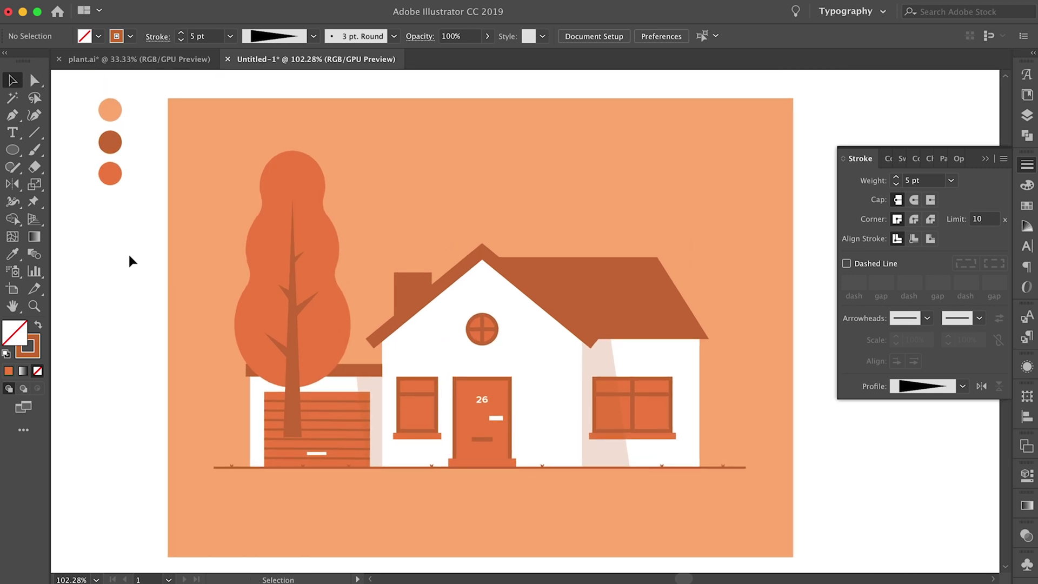
Step: Duplicate the tree's orange foliage shape in place, directly in front of the original
click(316, 231)
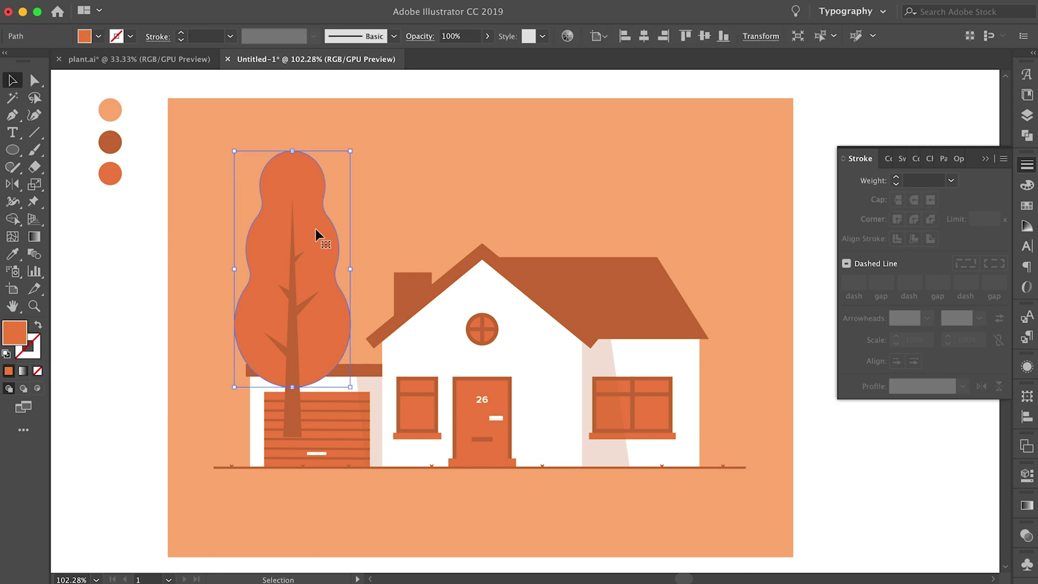
key(super+c)
key(super+f)
key(a)
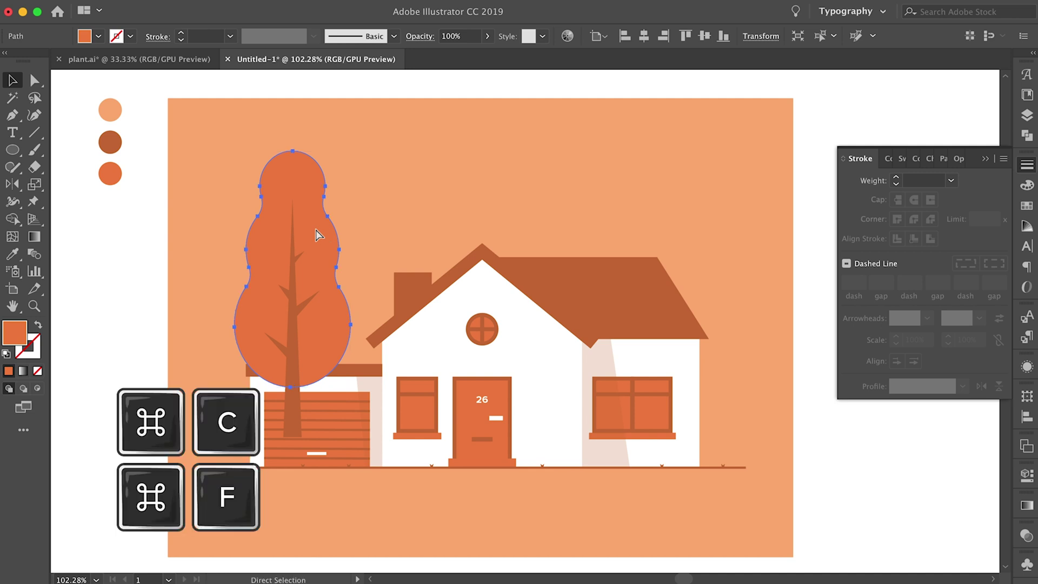
key(v)
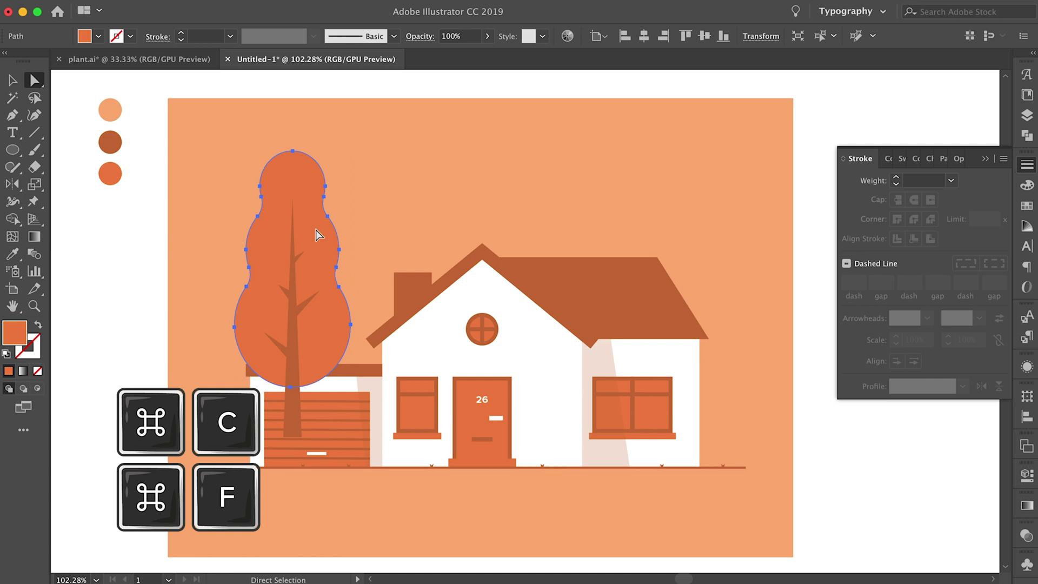
key(a)
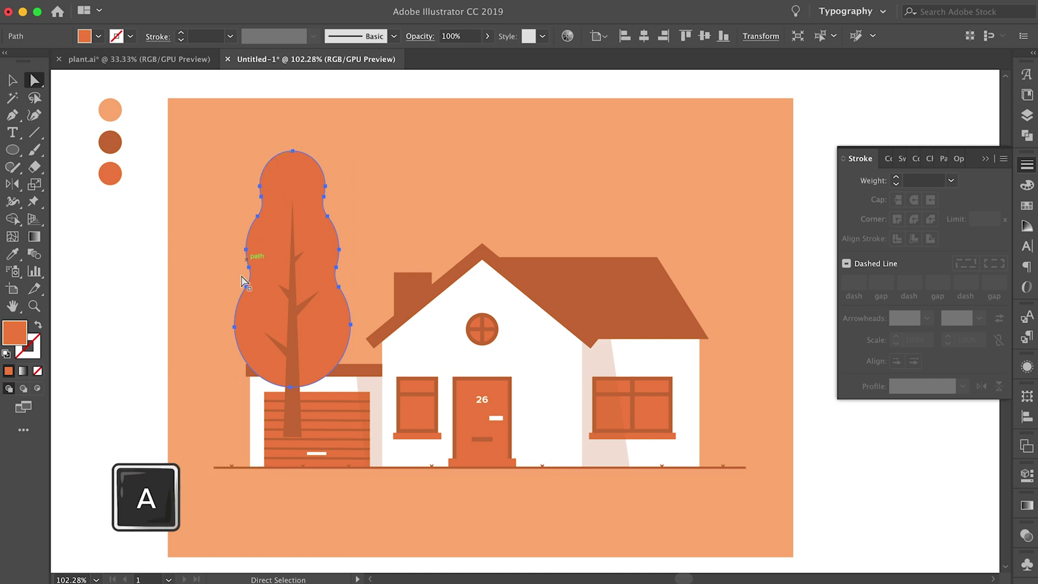
Step: Delete the left-side anchor points of the foliage copy, leaving only its right half
click(259, 186)
key(Delete)
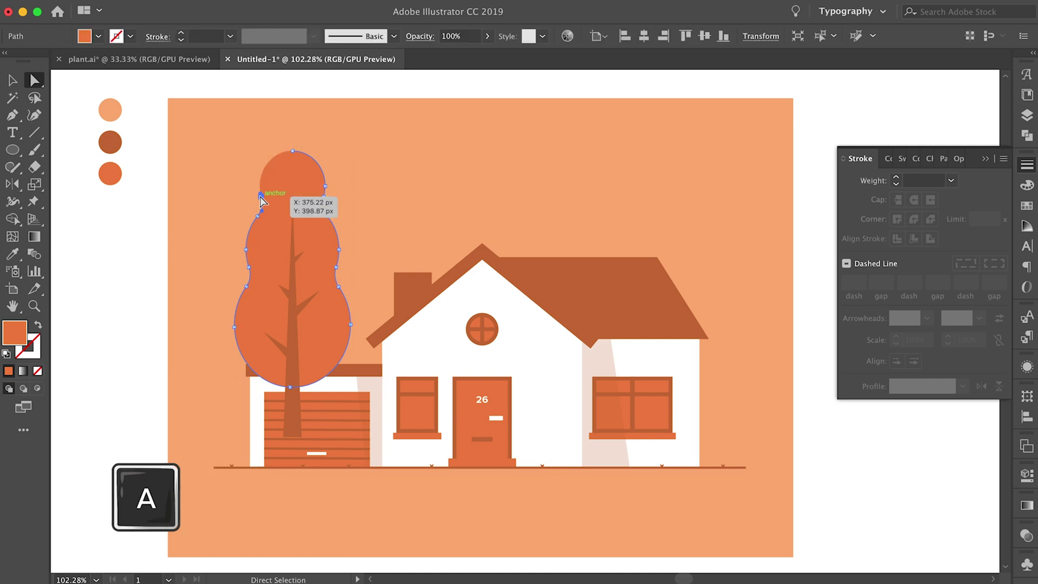
click(257, 216)
key(Delete)
key(Delete)
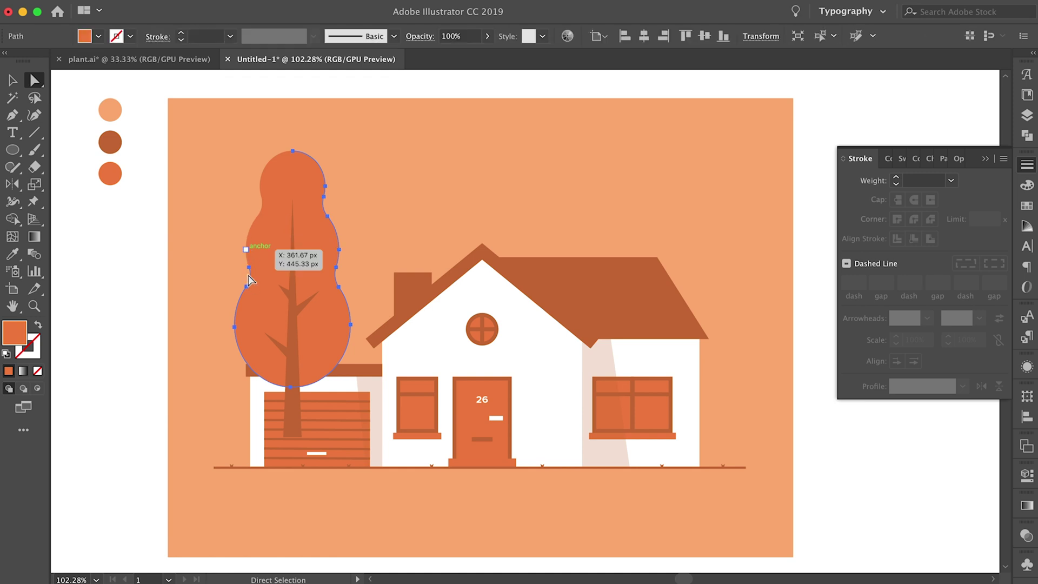
click(249, 268)
key(Delete)
click(247, 287)
key(Delete)
click(236, 328)
key(Delete)
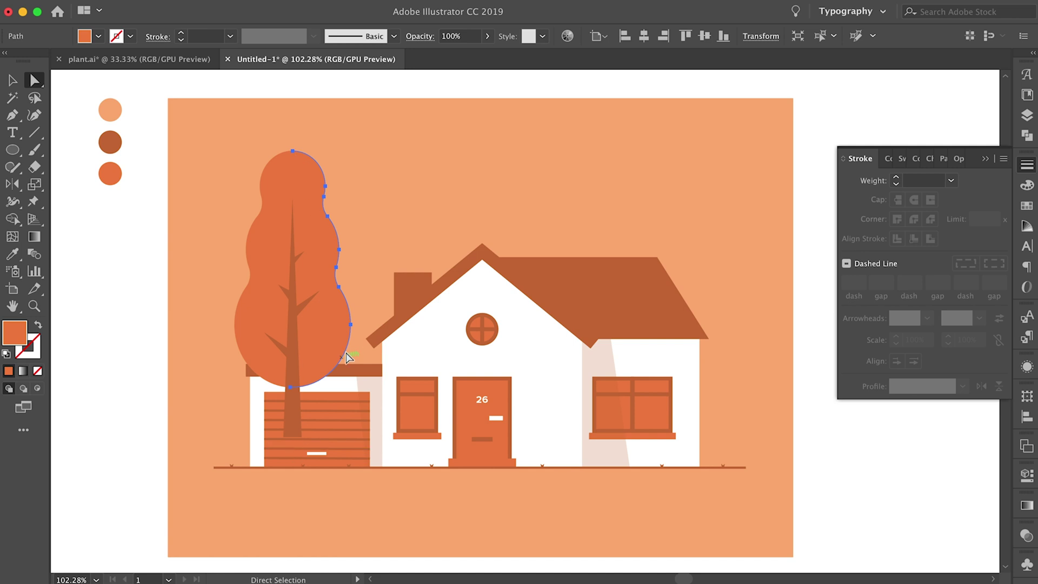
Step: Apply the house's wall-shadow appearance to the half foliage shape and set its opacity to 30%
key(i)
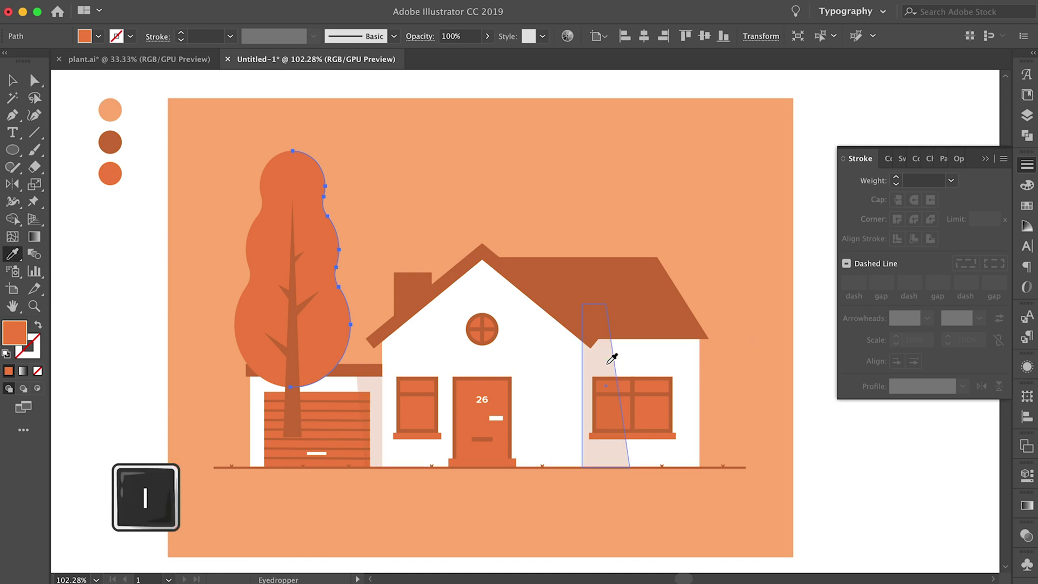
click(604, 359)
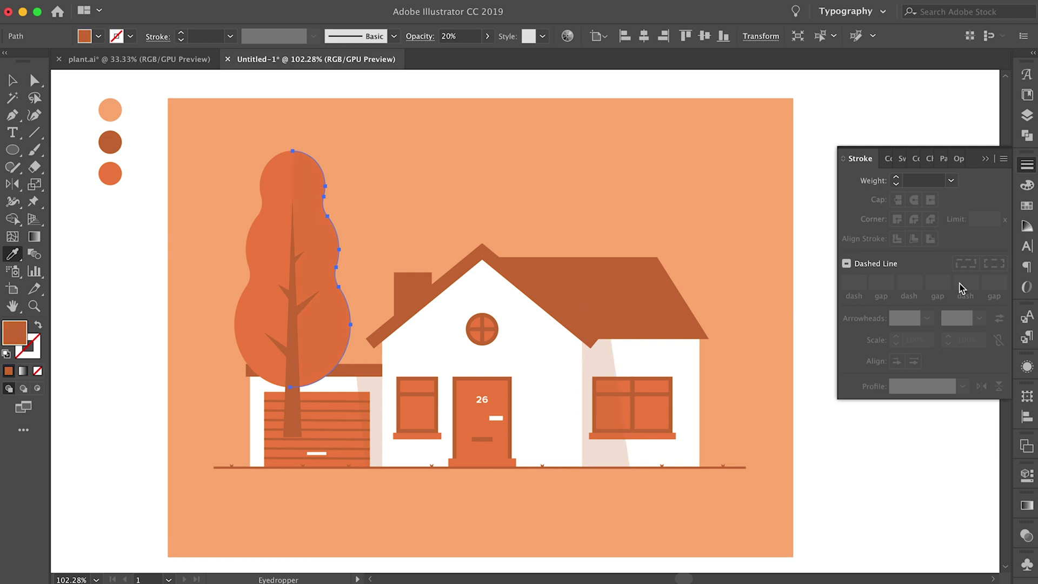
click(1026, 537)
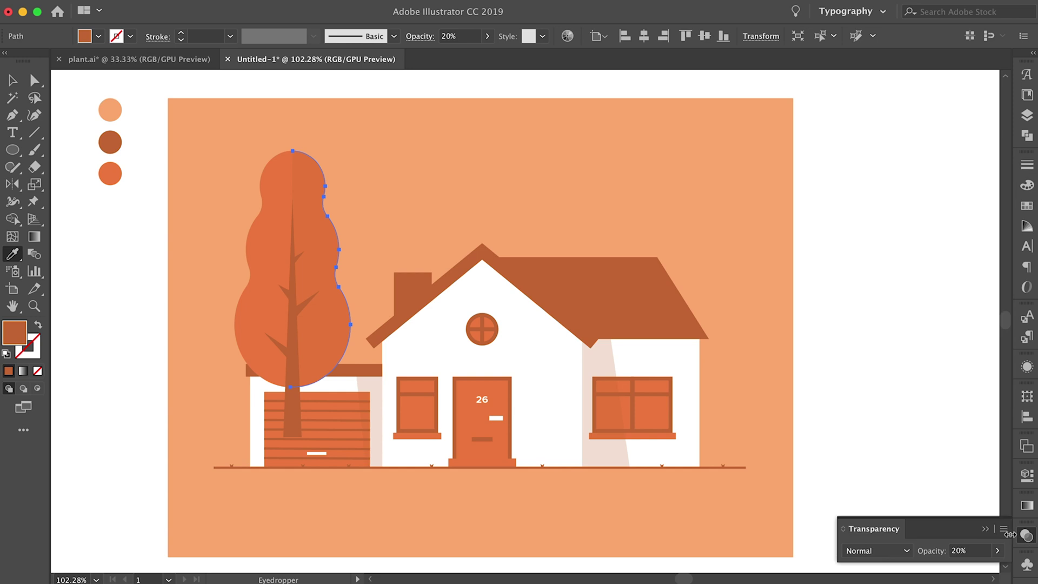
click(969, 550)
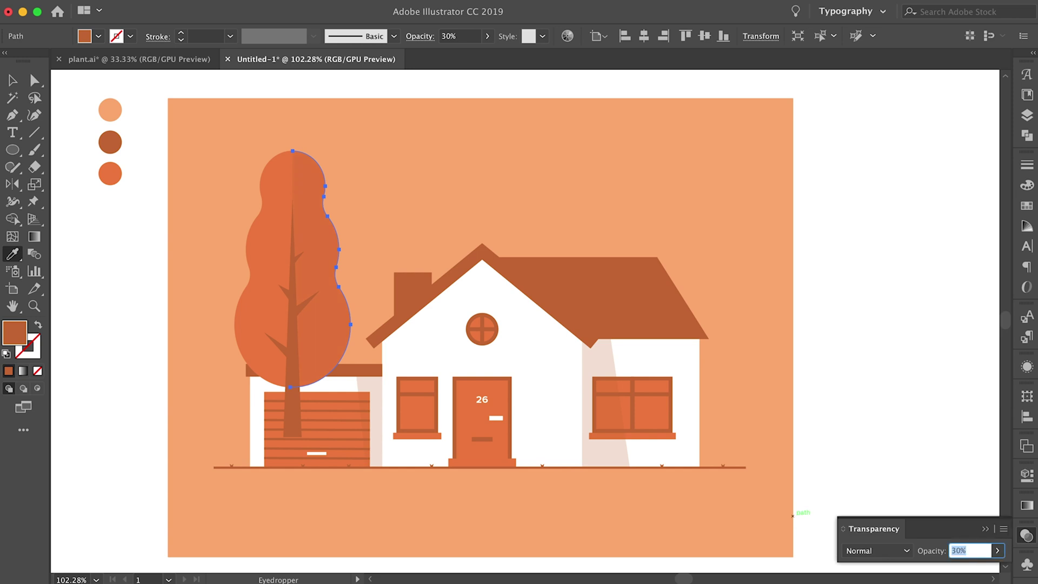
Step: Group all parts of the tree and move it down so the trunk base stands on the ground line
key(v)
click(208, 139)
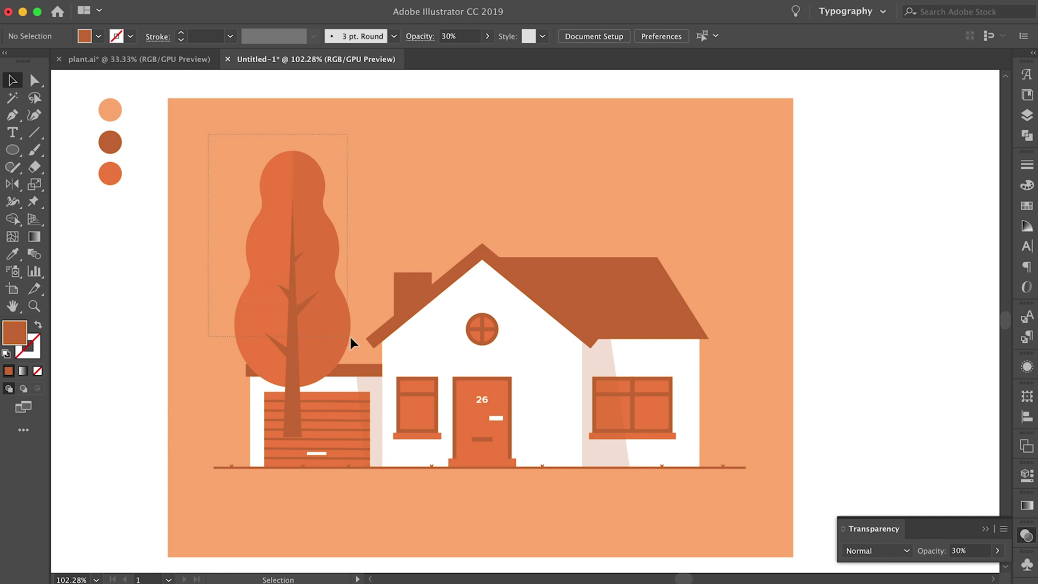
drag(354, 346, 355, 349)
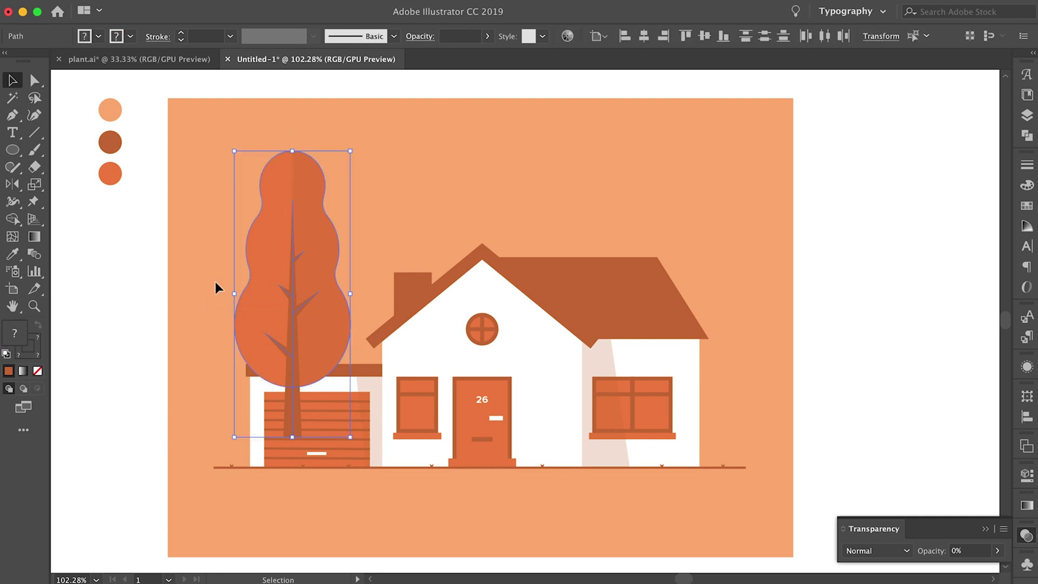
key(super+g)
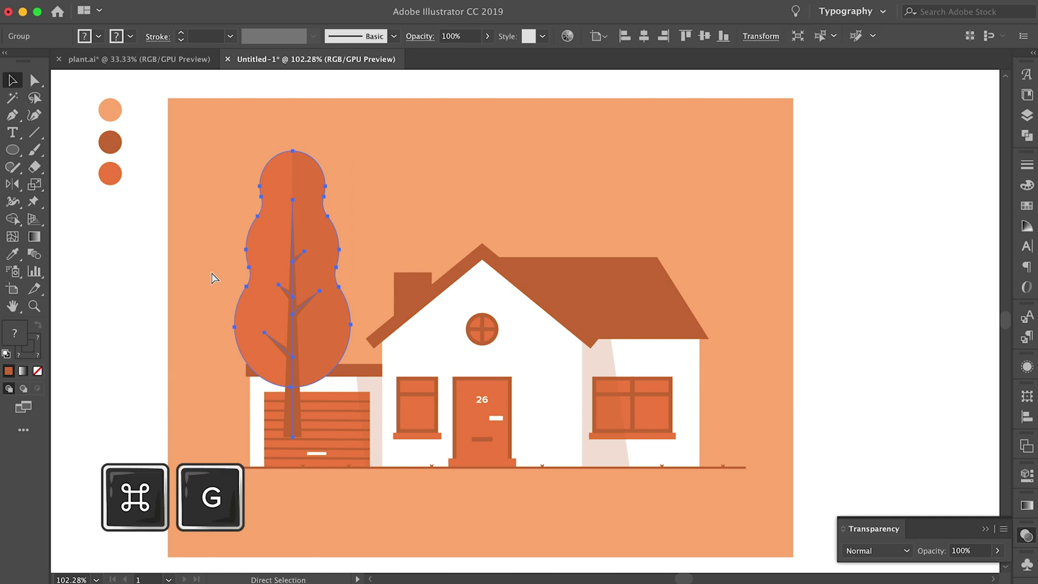
drag(264, 291, 269, 319)
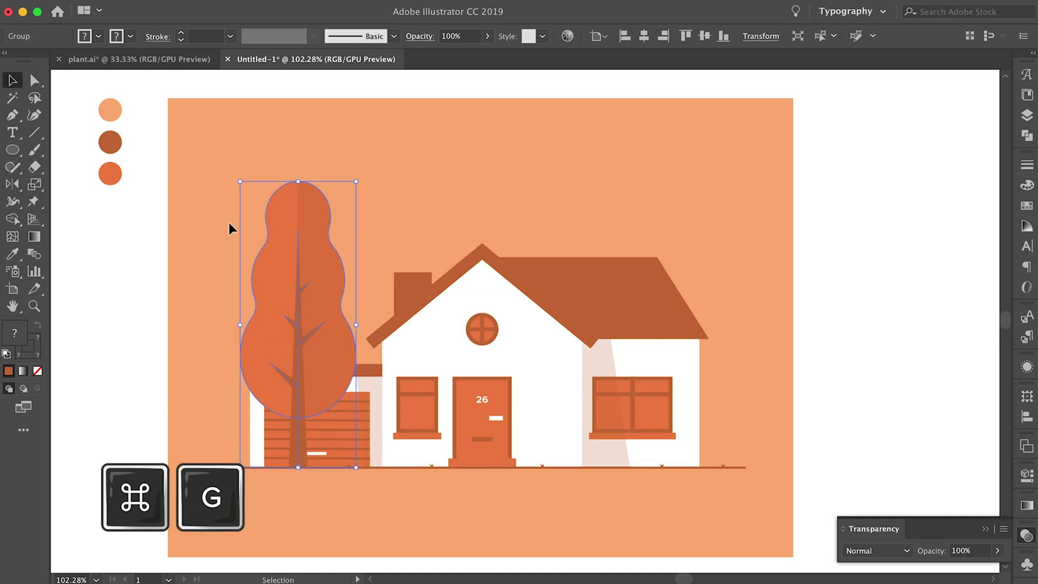
click(210, 203)
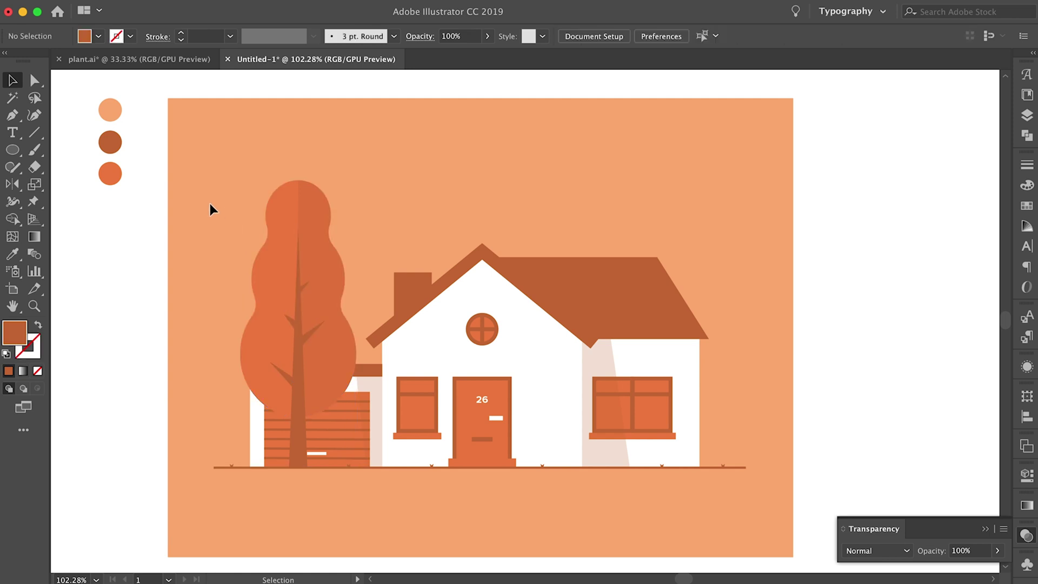
Step: Send the grouped tree backward so it stands behind the house and garage
click(296, 250)
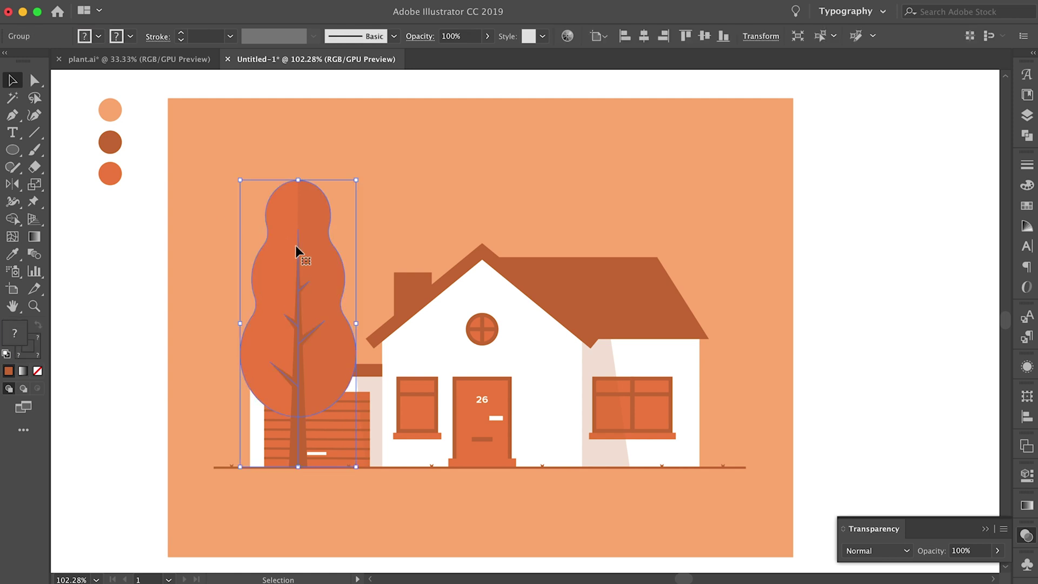
key(super+bracketleft)
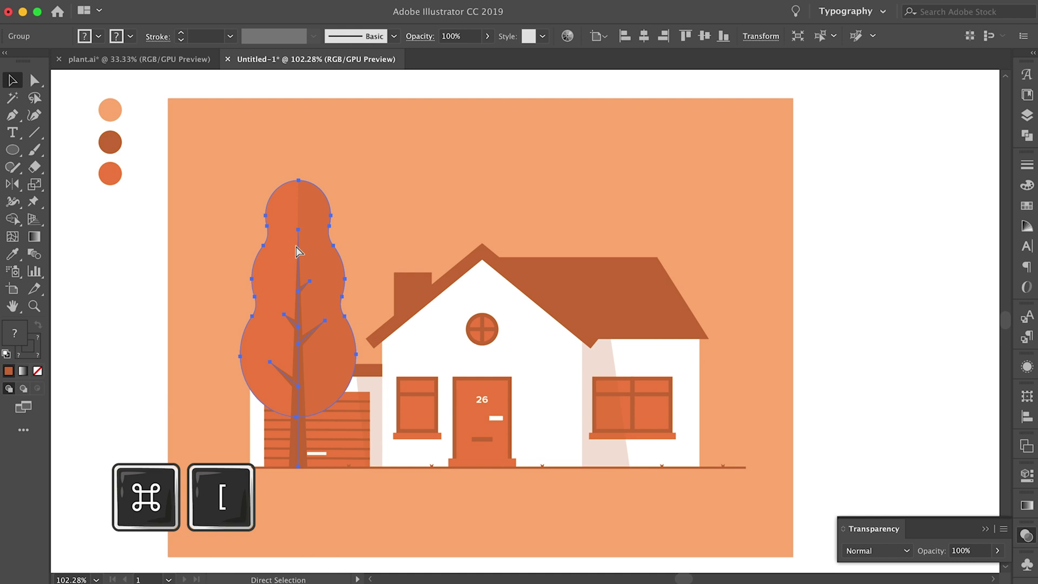
key(super+bracketleft)
key(v)
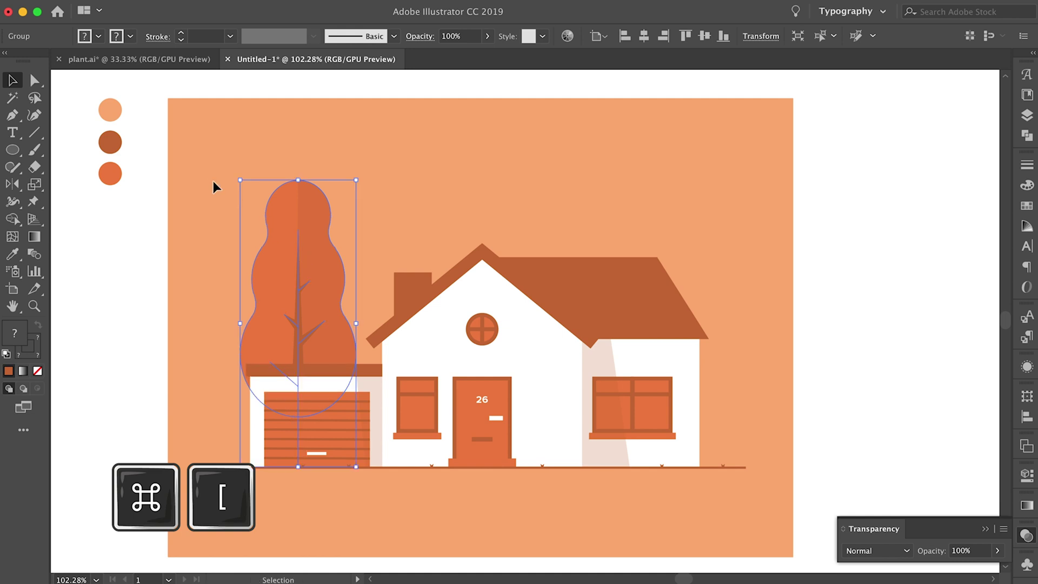
click(209, 180)
click(369, 459)
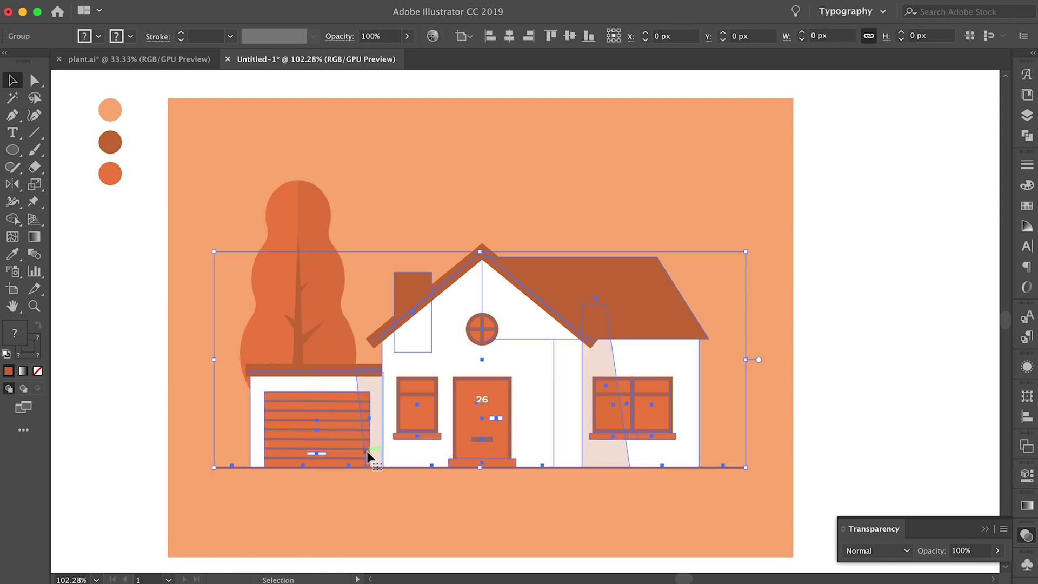
click(208, 332)
Step: Shift the tree left behind the garage and scale it down proportionally with its base on the ground line
click(254, 335)
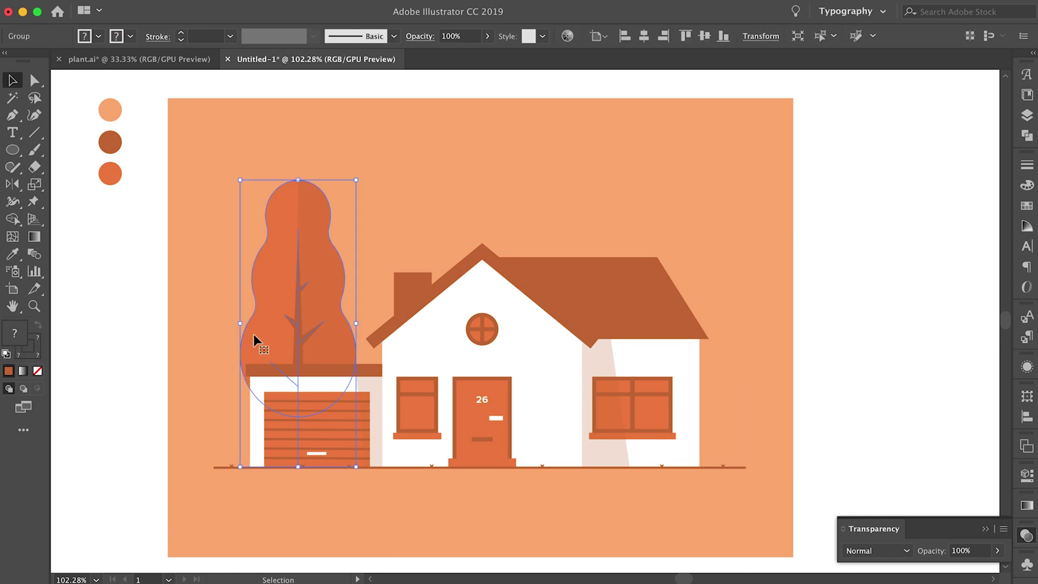
key(shift+Left)
key(shift+Left)
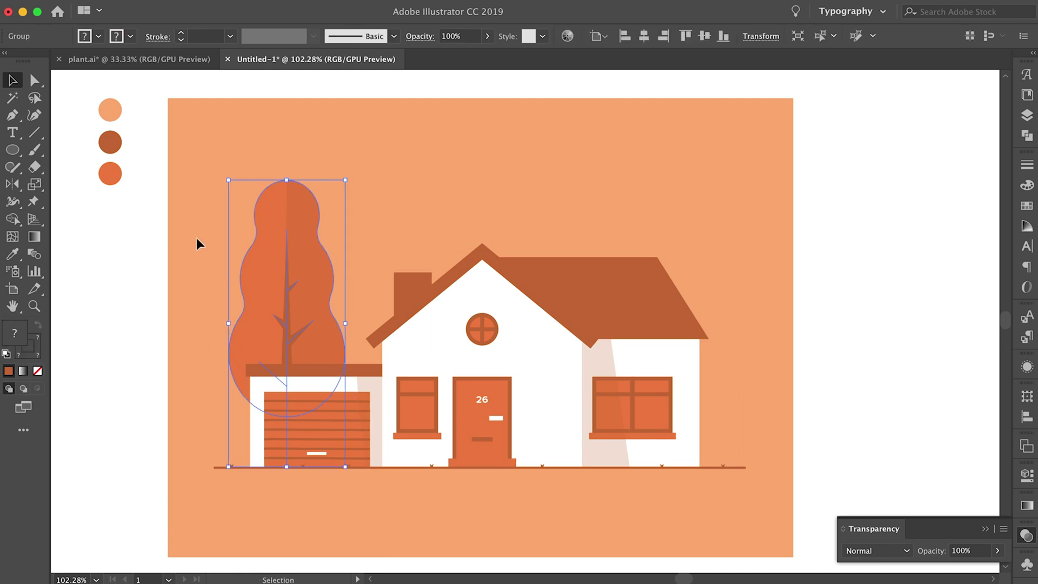
drag(286, 180, 286, 234)
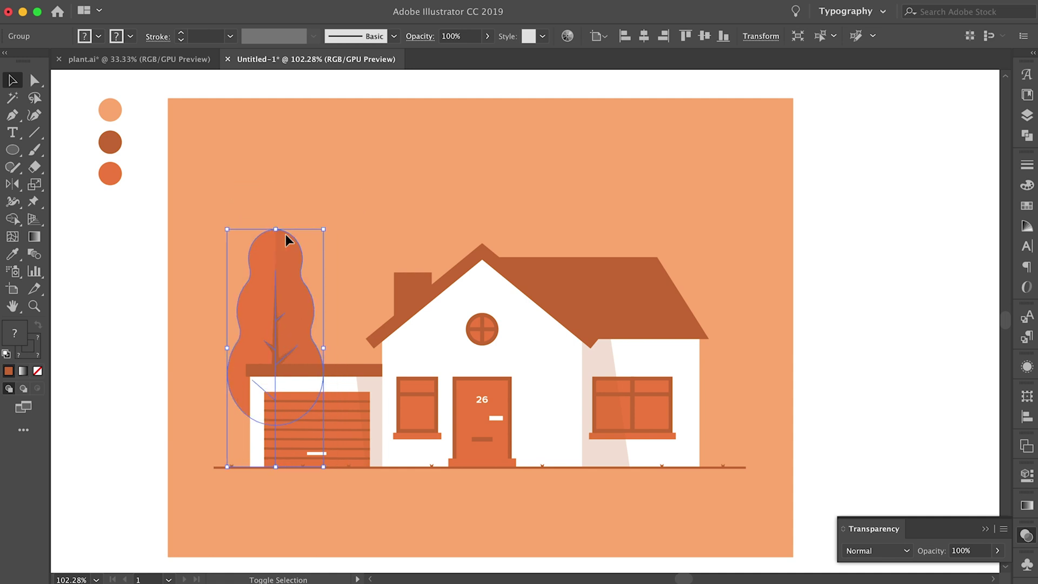
click(270, 185)
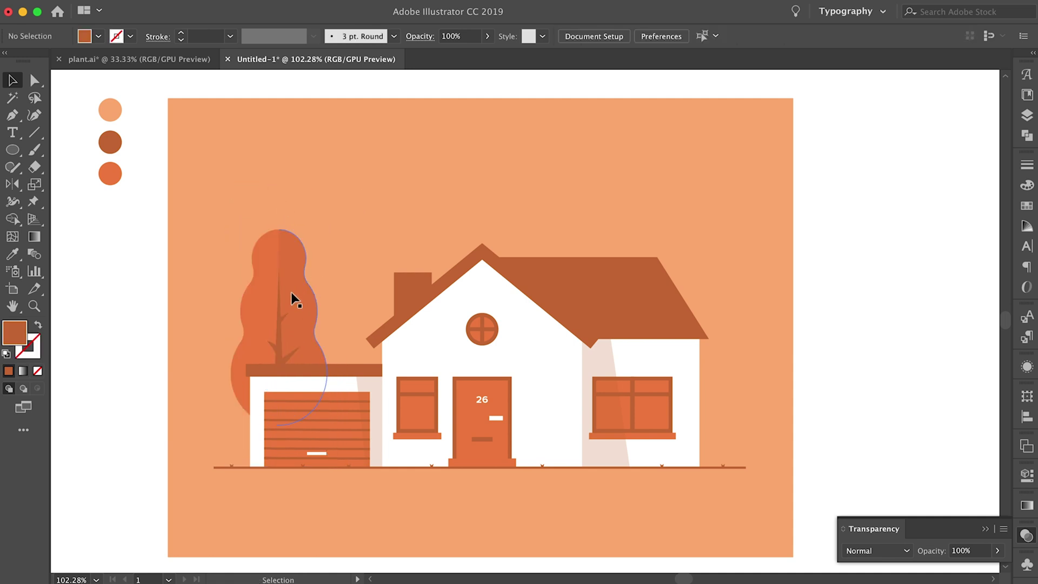
Step: Place a copy of the tree behind the house's front gable and enlarge it so it rises above the roof
drag(292, 293, 482, 299)
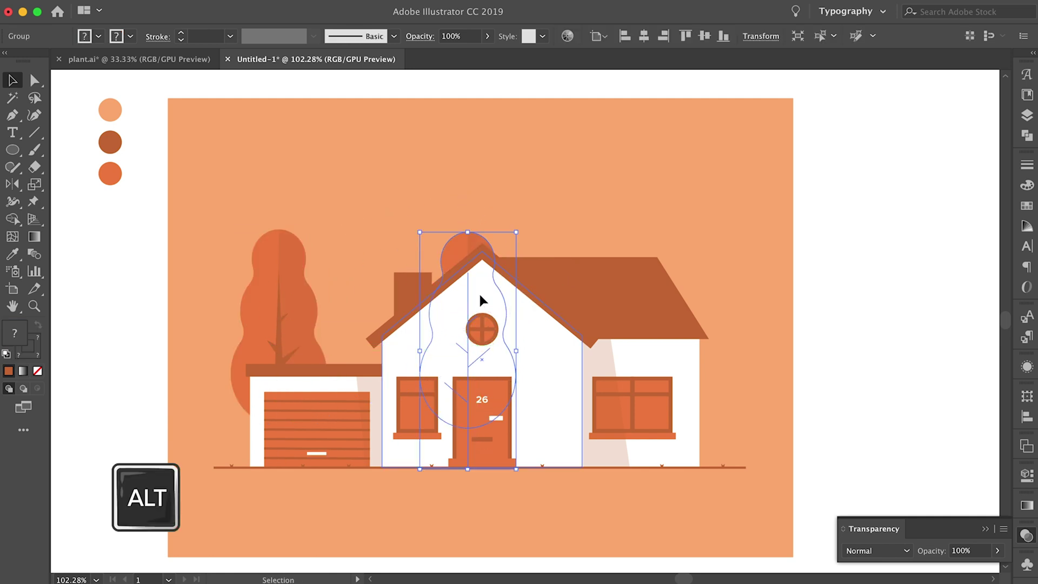
drag(468, 231, 468, 195)
click(381, 171)
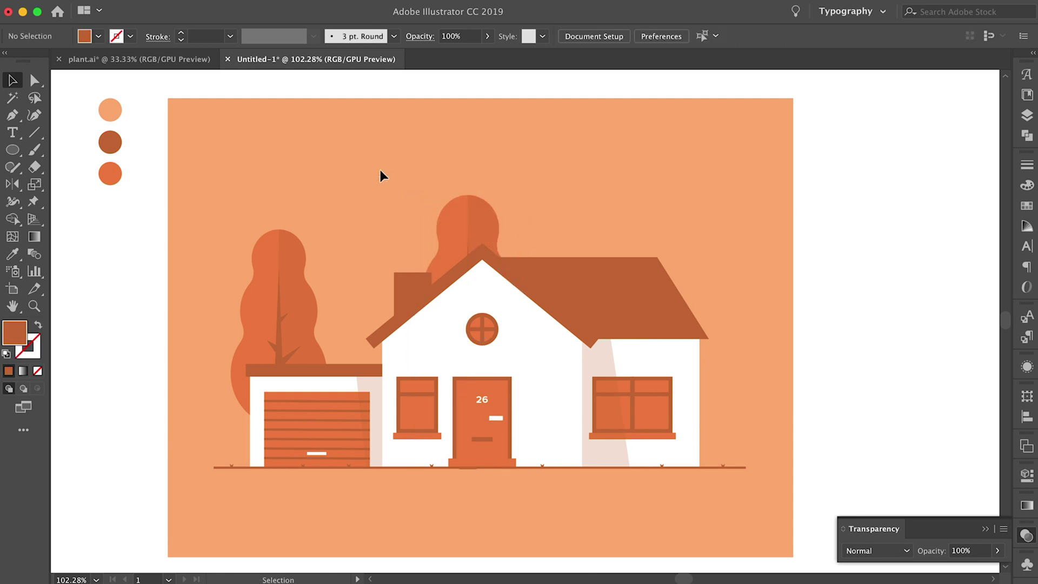
Step: Add a larger copy of the tree behind the house's right end and move the middle tree left behind the chimney
drag(456, 225, 657, 233)
click(325, 218)
drag(710, 199, 730, 157)
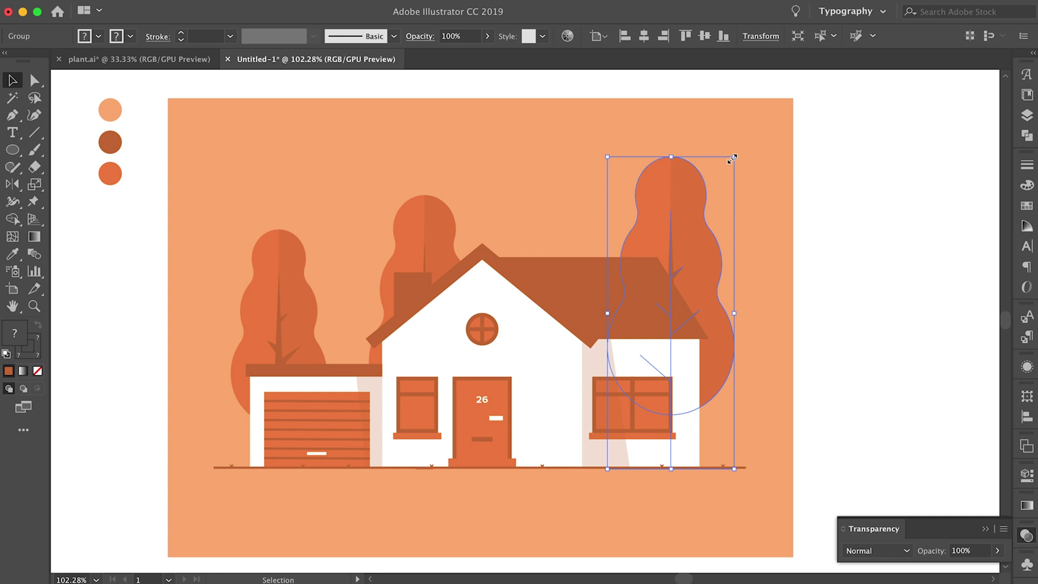
click(306, 129)
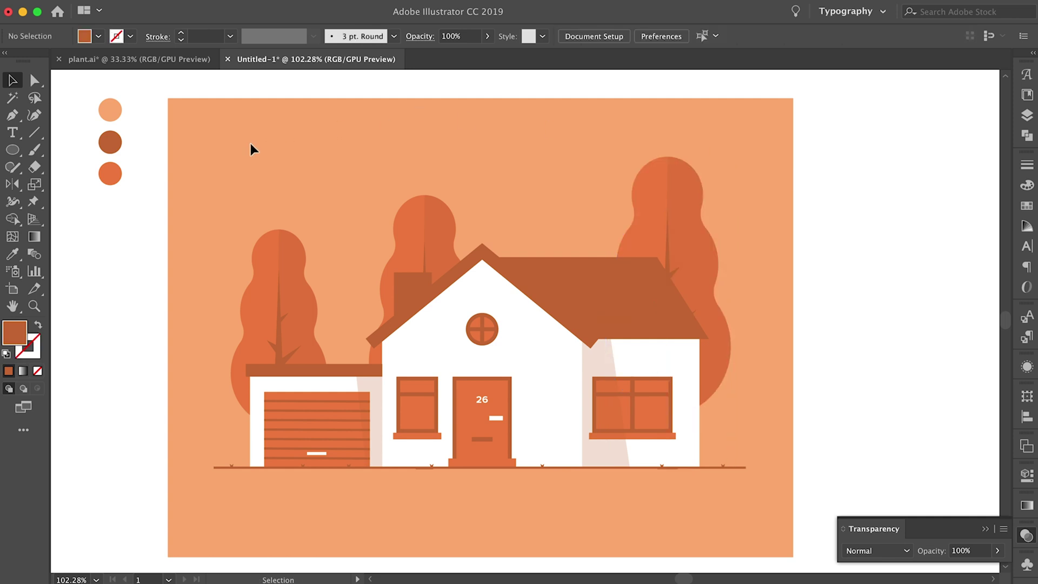
Step: Move the house, ground line and all trees down together on the orange background
key(super+a)
key(shift+Down)
key(shift+Down)
key(shift+Down)
key(shift+Down)
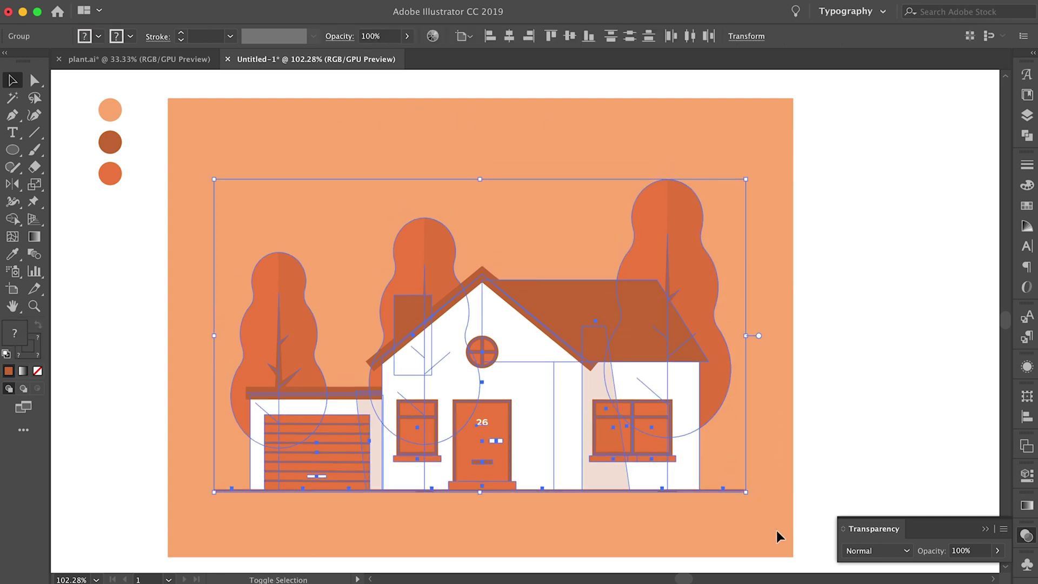
Step: Add a smaller copy of the right tree behind the main roof, between the gable peak and the large tree
click(611, 210)
drag(668, 234, 559, 241)
drag(556, 180, 551, 251)
key(shift+Right)
key(Left)
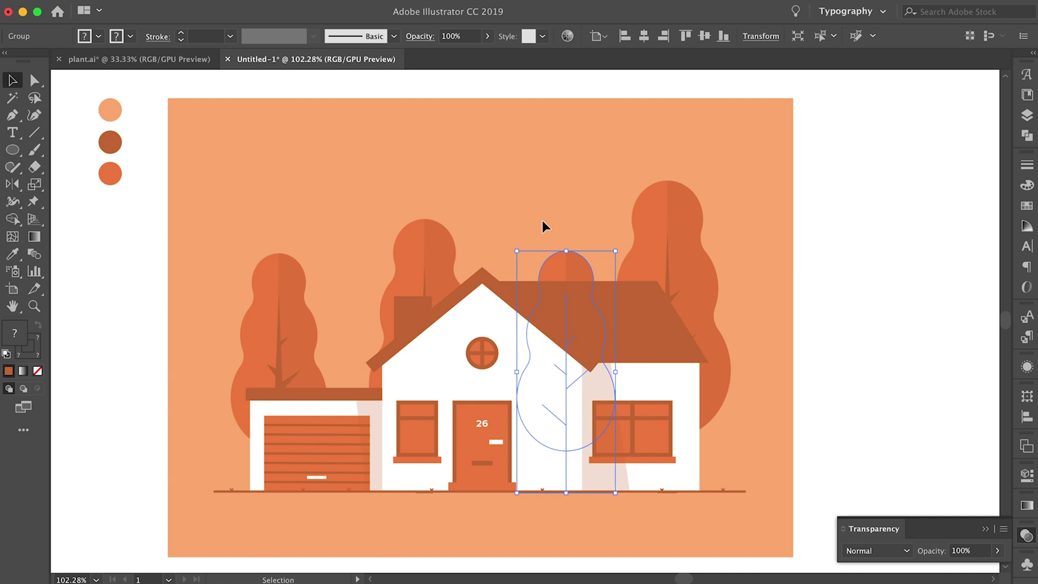
click(543, 220)
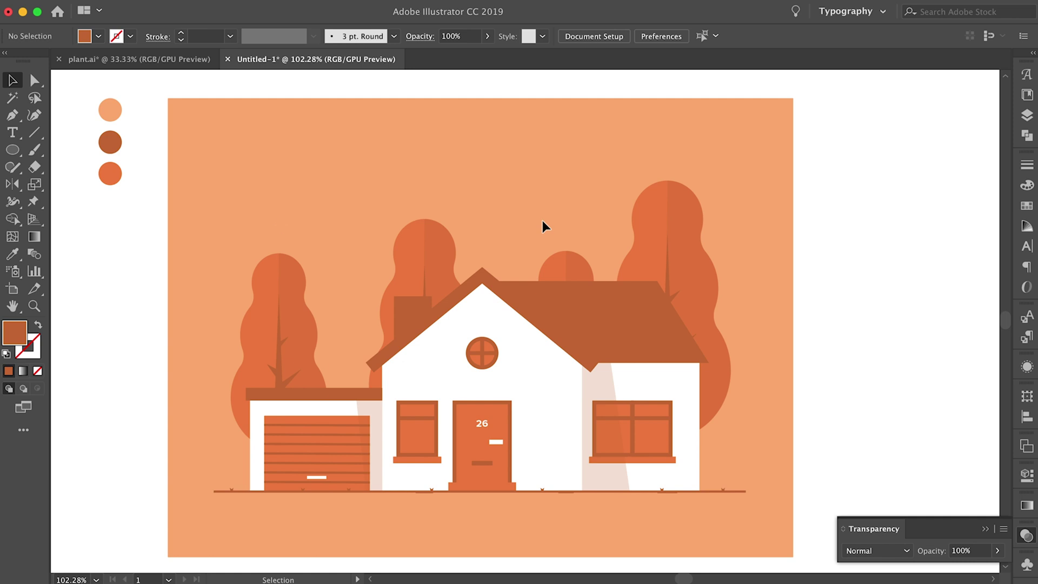
Step: Draw a small circle in the sky above the left tree and fill it with the house wall's white
key(l)
drag(249, 154, 289, 191)
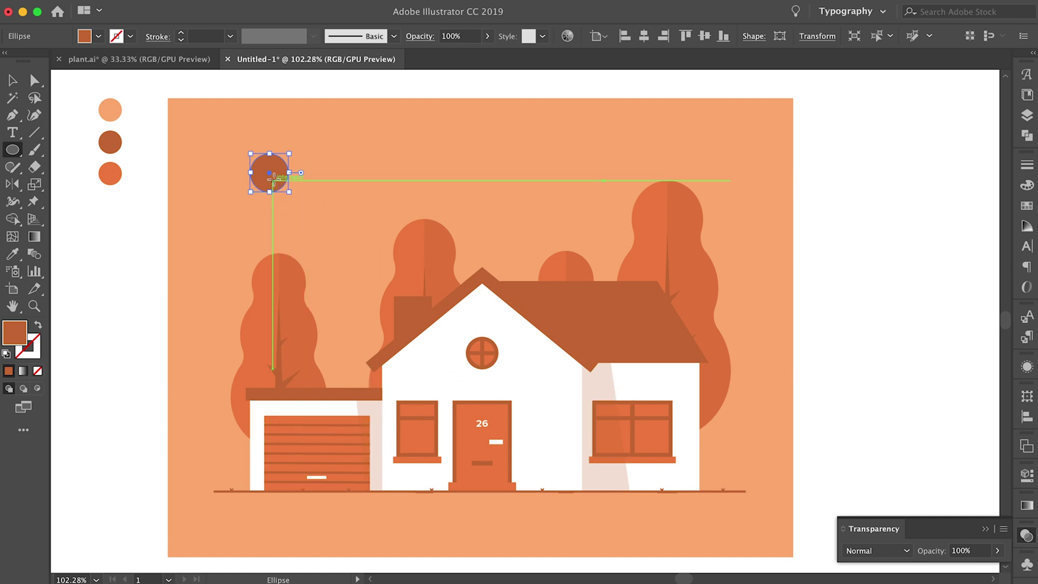
key(i)
click(552, 405)
key(v)
click(326, 178)
Step: Nudge the white circle slightly down and place a level copy of it to its right
click(279, 164)
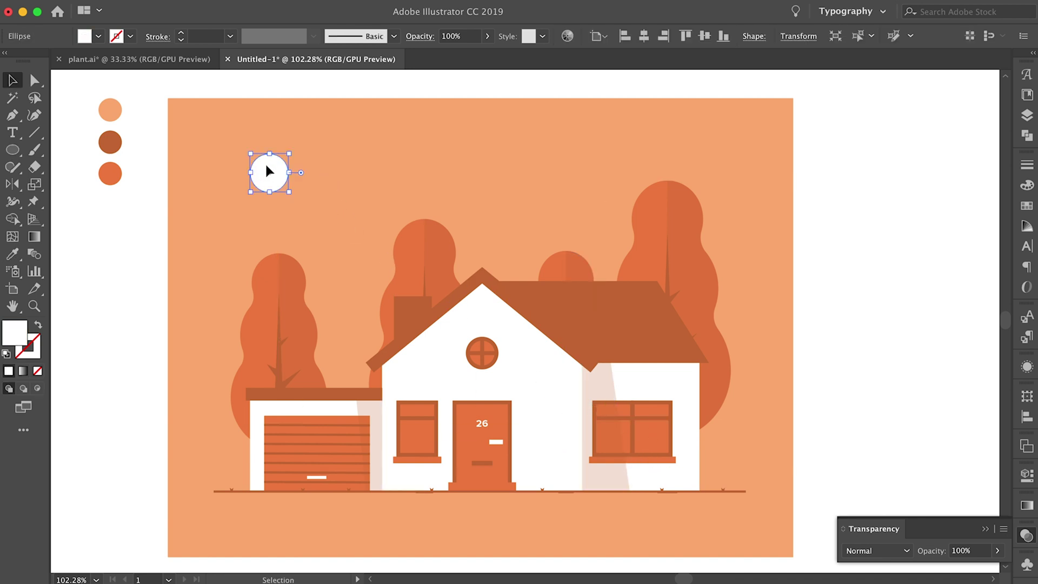
key(Down)
key(Down)
key(Down)
click(223, 134)
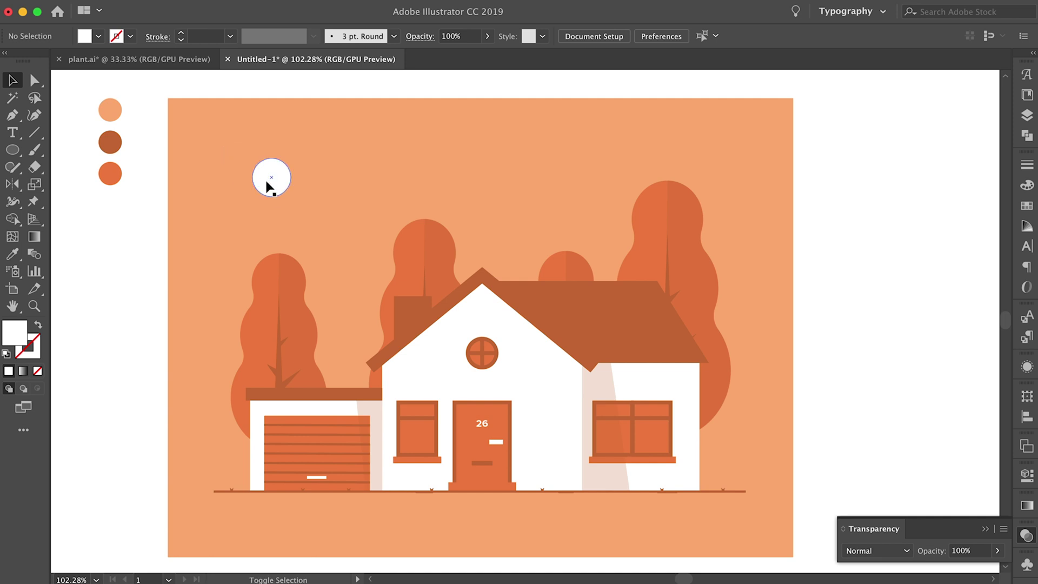
drag(268, 186, 355, 187)
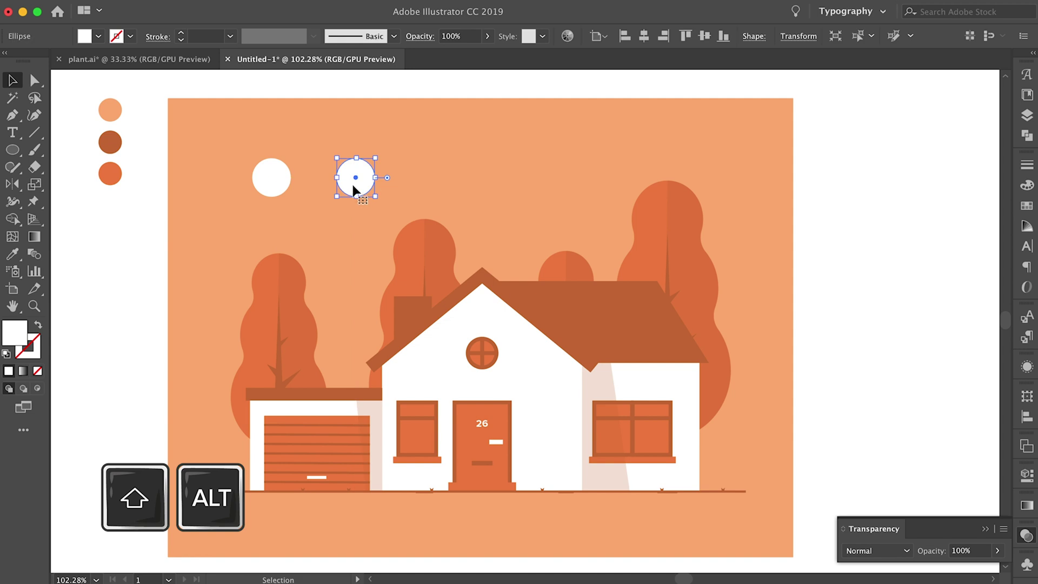
Step: Cut the second white circle in the sky down to its upper half by deleting its bottom anchor point
key(a)
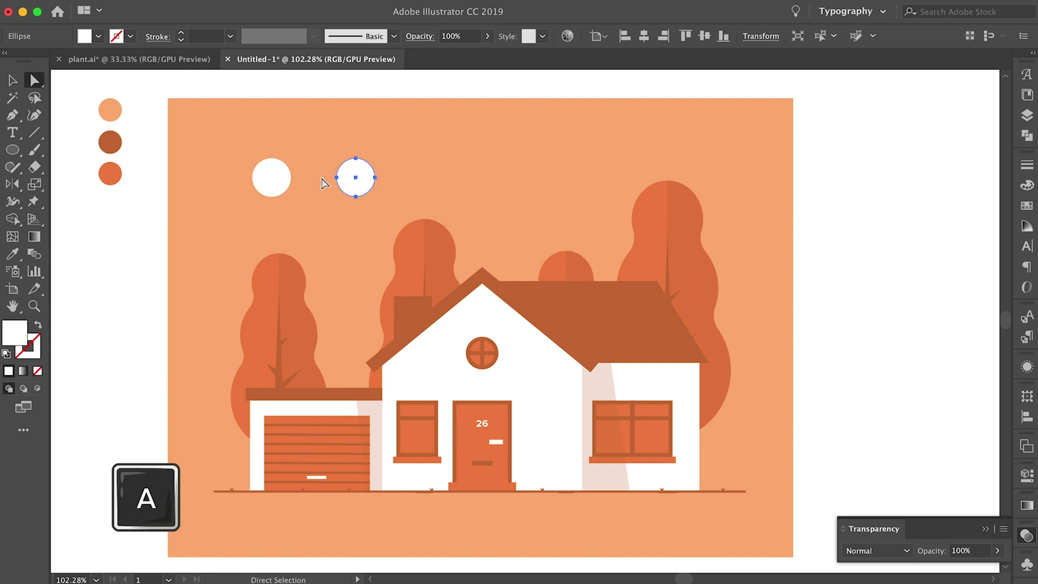
click(355, 196)
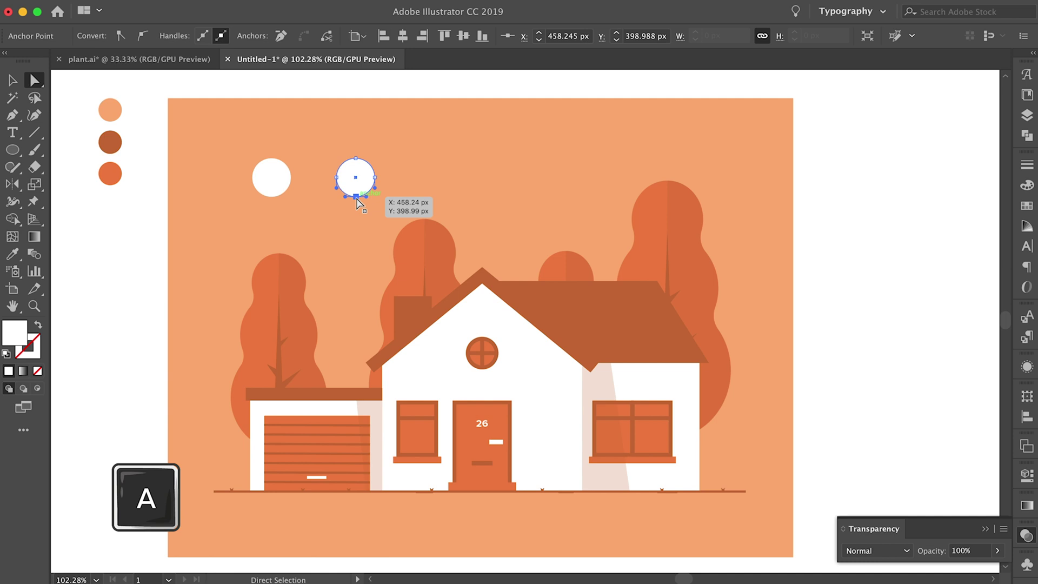
key(Delete)
click(356, 230)
key(v)
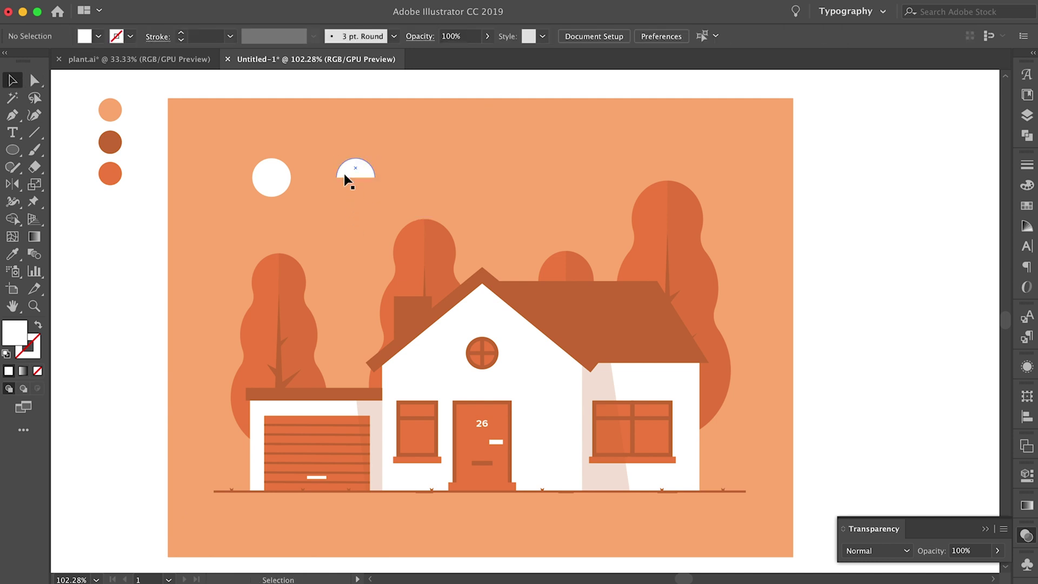
Step: Add an enlarged copy of the half circle overlapping its right side on the same baseline, and group both as a cloud
drag(345, 175, 449, 134)
click(344, 126)
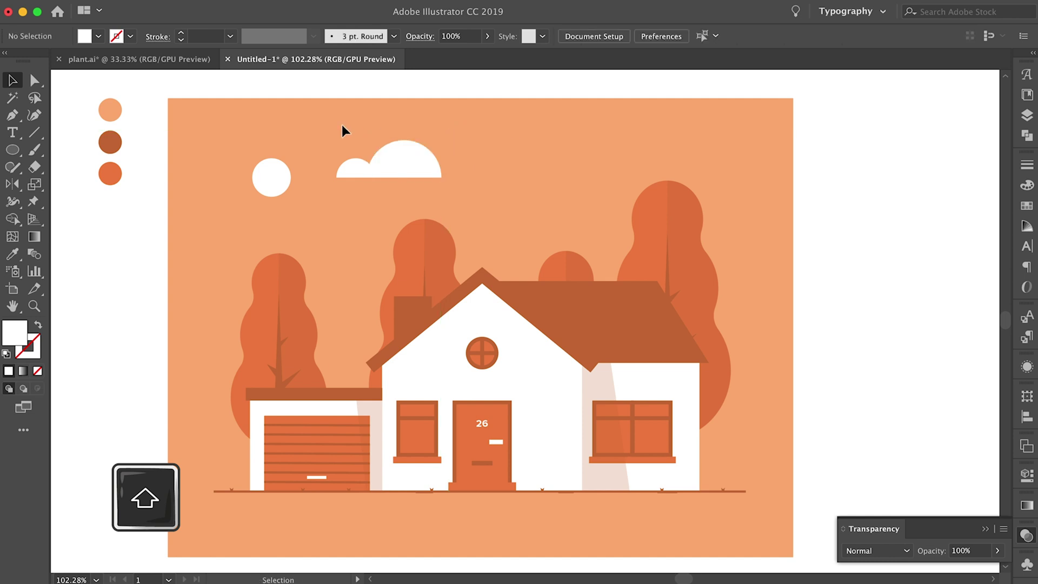
drag(329, 130, 452, 172)
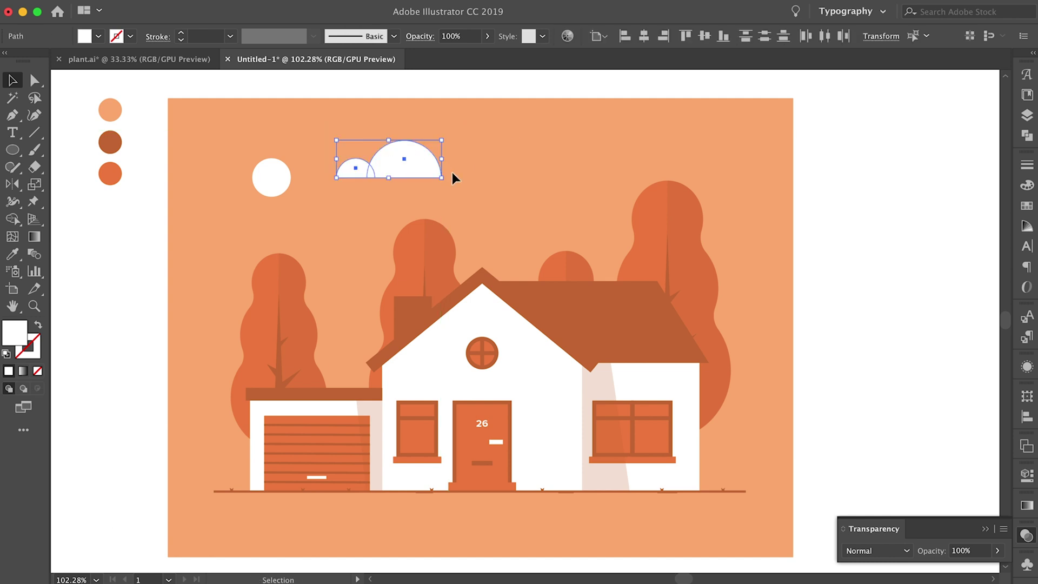
key(super+g)
click(365, 138)
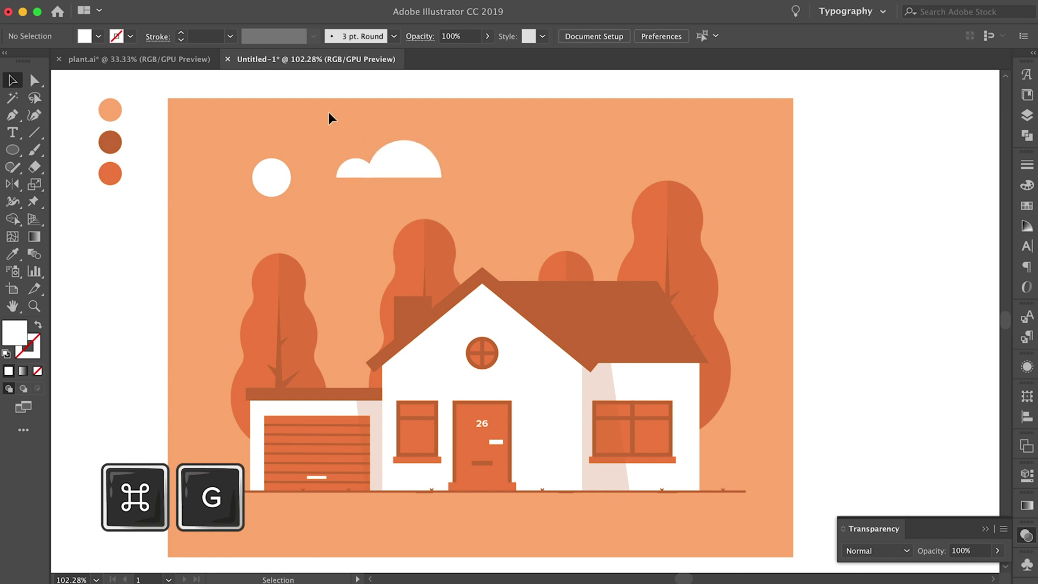
Step: Move the cloud down in front of the left tree's top, scale it down slightly and nudge it left
drag(370, 167, 313, 252)
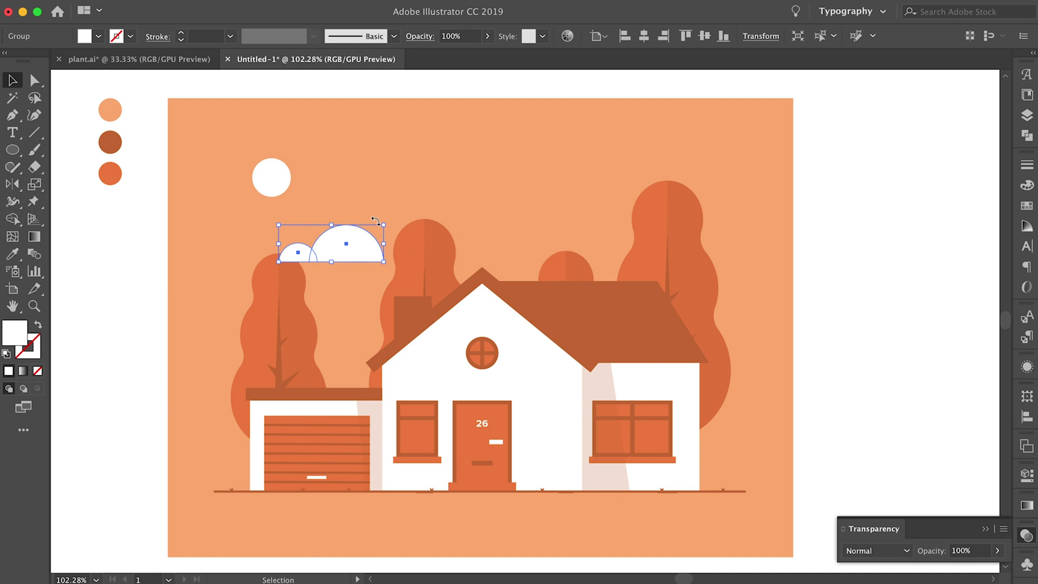
drag(384, 224, 363, 231)
key(Left)
key(Left)
key(Left)
key(Left)
key(Left)
key(Left)
key(Left)
key(Left)
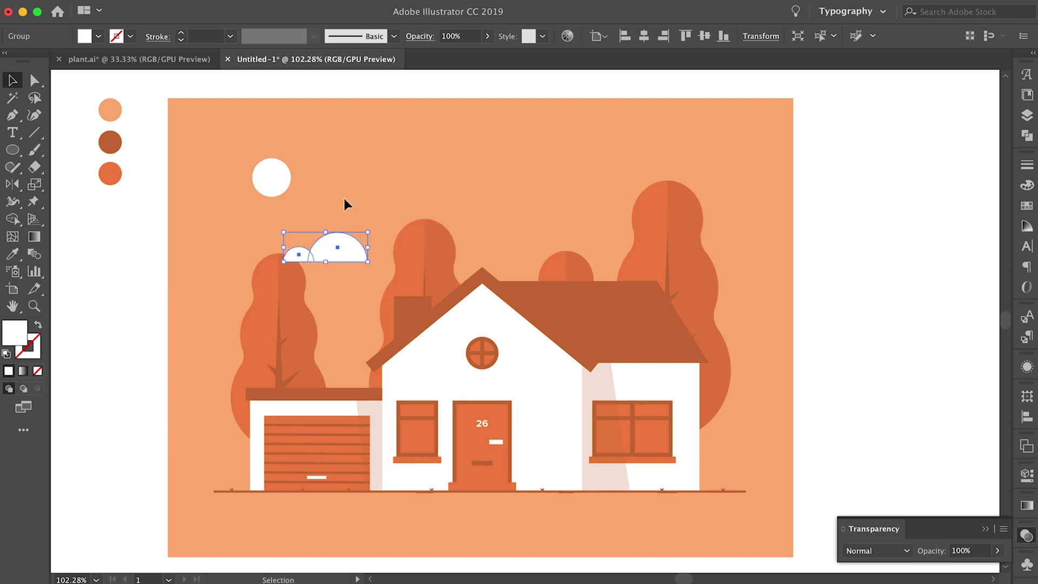
click(344, 199)
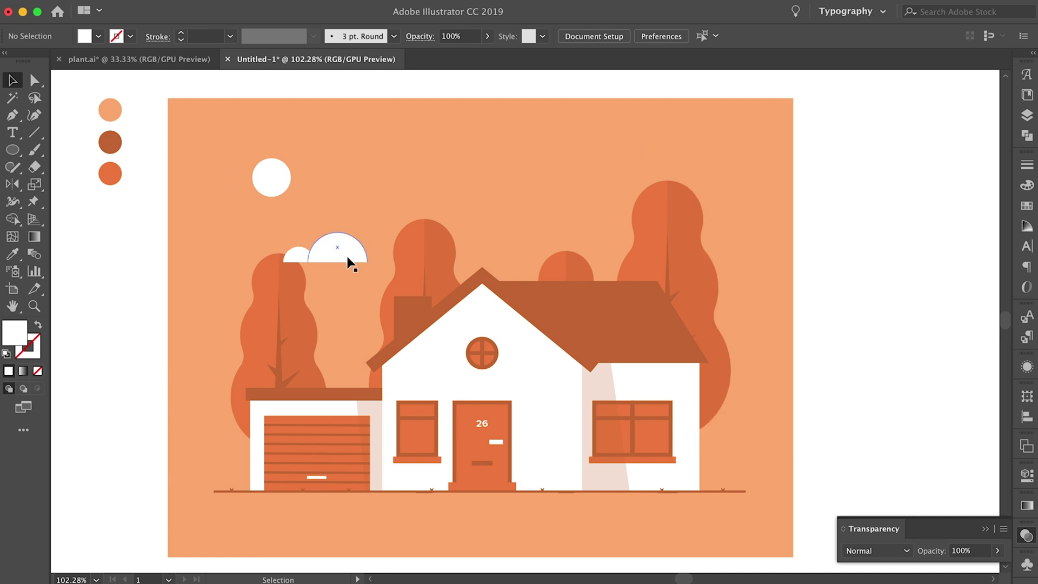
Step: Place an enlarged copy of the cloud at the large right tree's top, reflect it across the vertical axis and nudge it right
drag(347, 262, 630, 201)
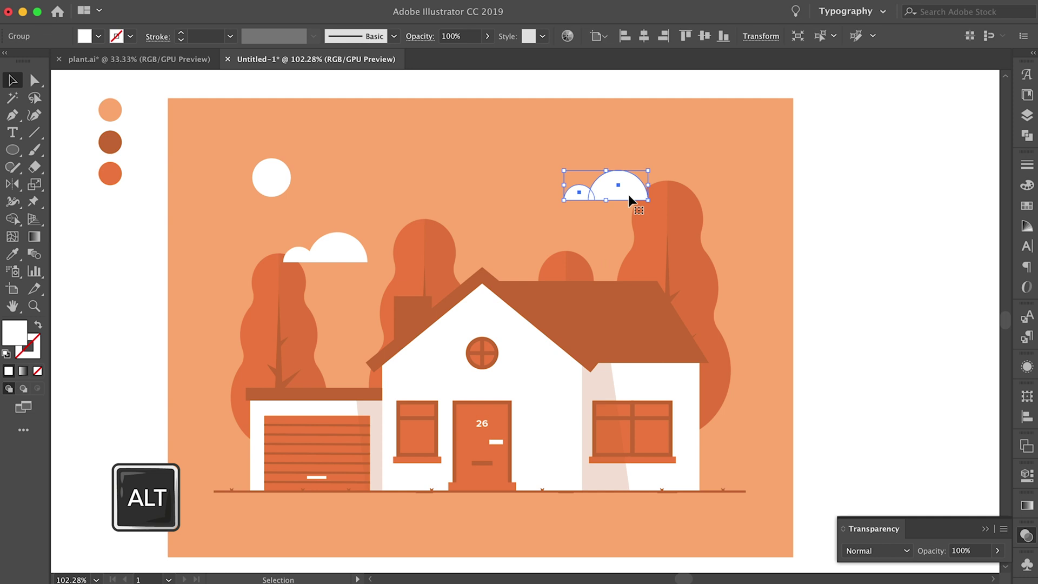
drag(564, 170, 543, 158)
right_click(630, 193)
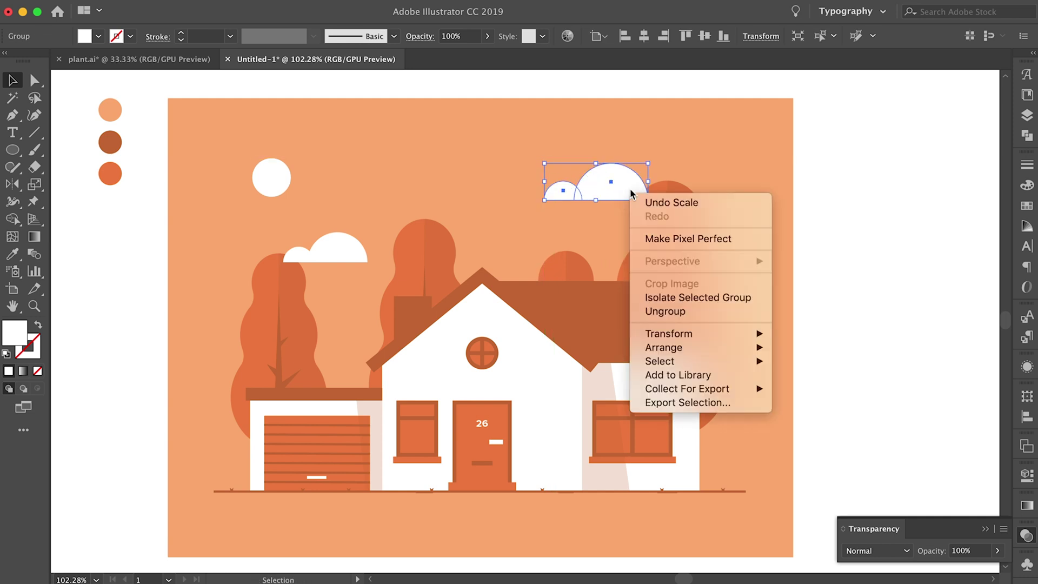
mouse_move(692, 334)
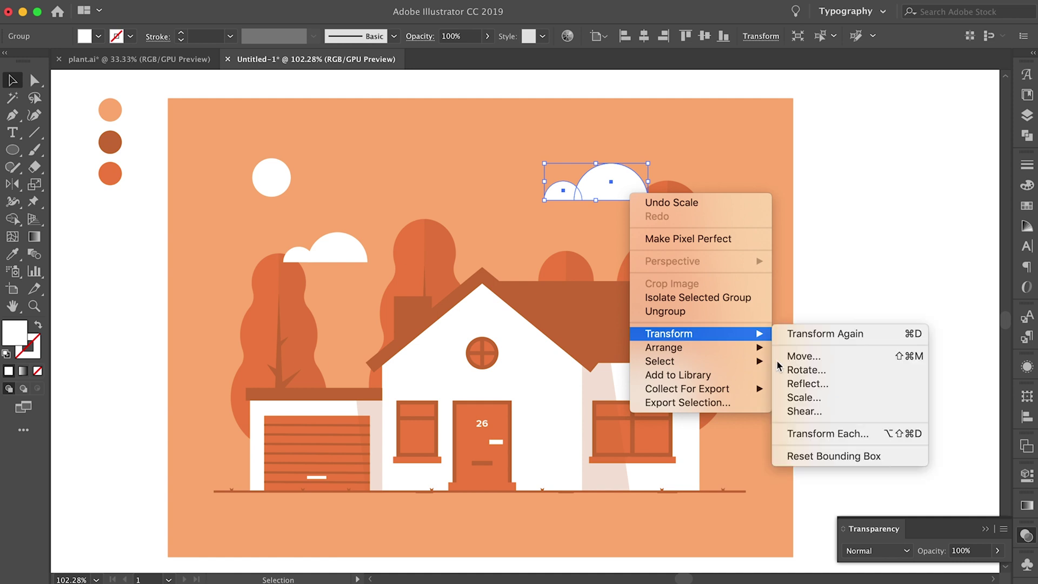
click(811, 383)
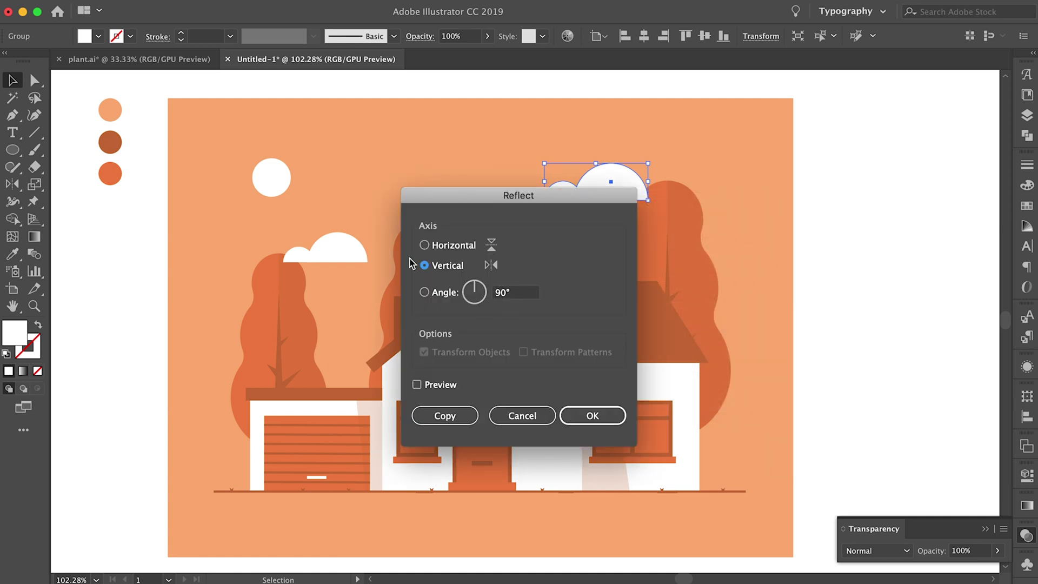
key(Return)
key(shift+Right)
key(shift+Right)
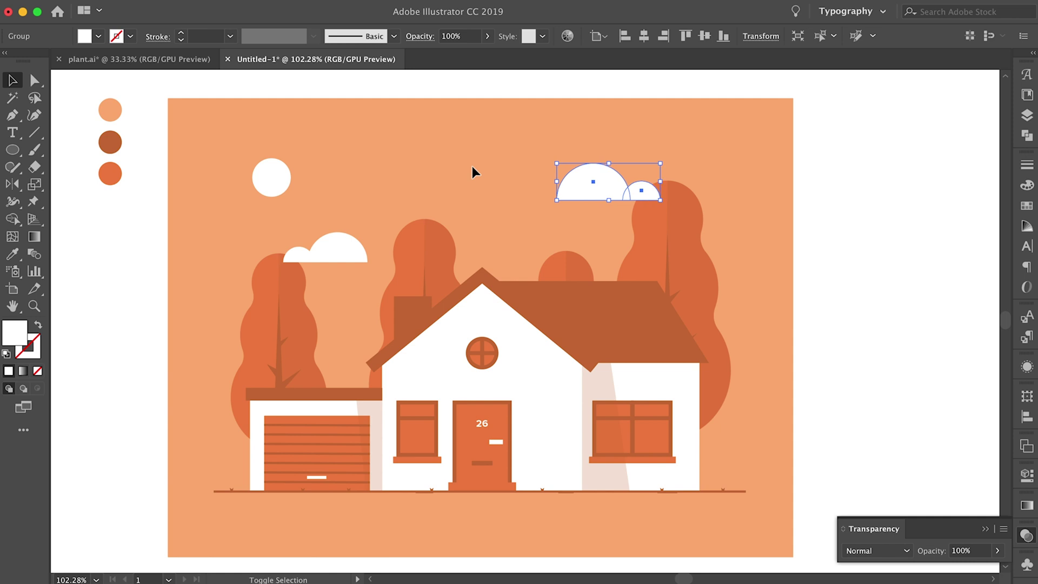
click(502, 201)
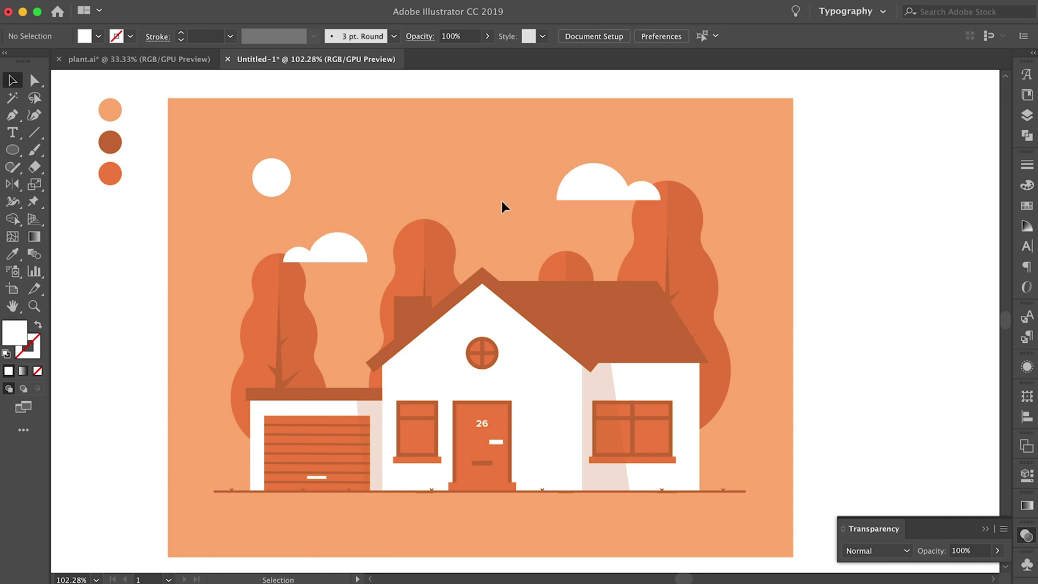
Step: Enlarge the mirrored cloud a little and settle it slightly lower over the large right tree's edge
click(581, 181)
drag(659, 201, 677, 213)
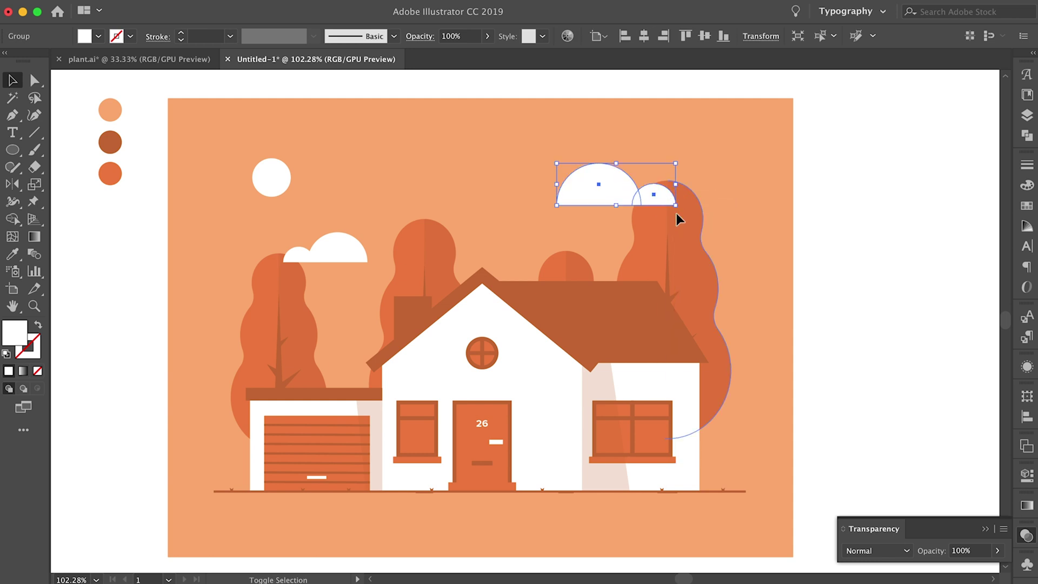
click(540, 124)
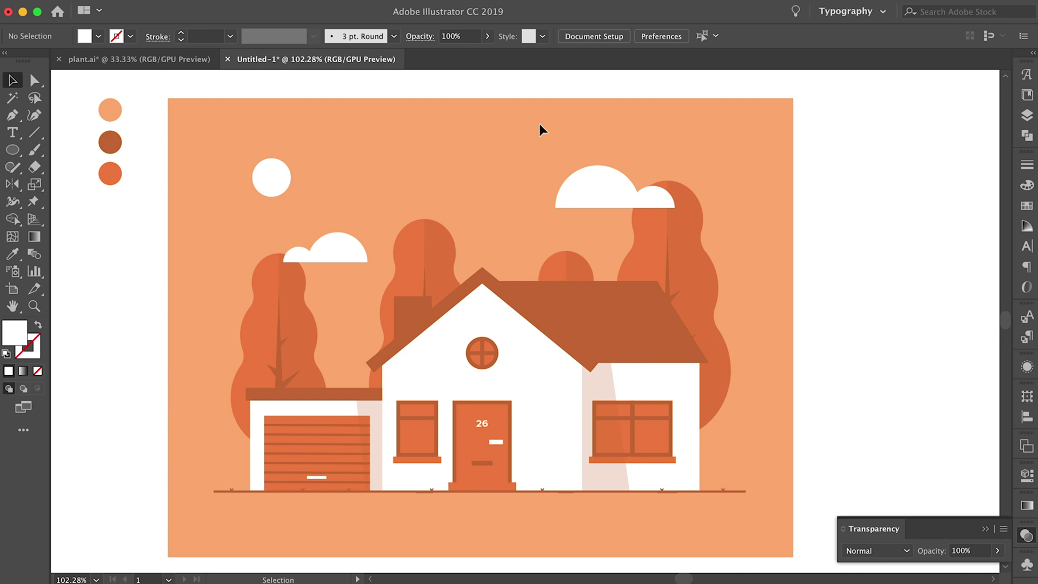
Step: Draw a small flat white ellipse to the right of the sun and delete its bottom anchor, leaving the upper arc
key(l)
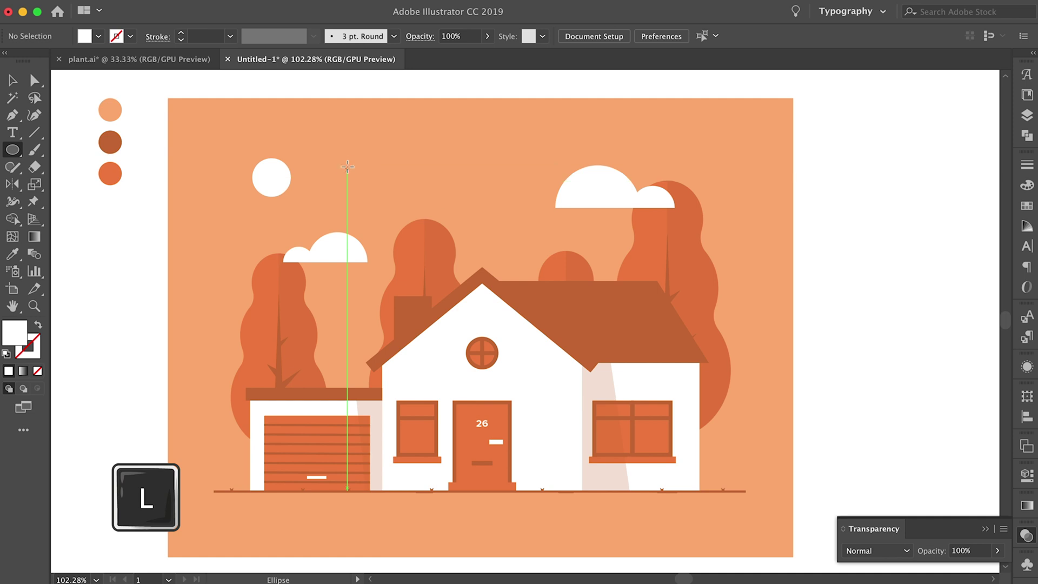
drag(347, 167, 385, 180)
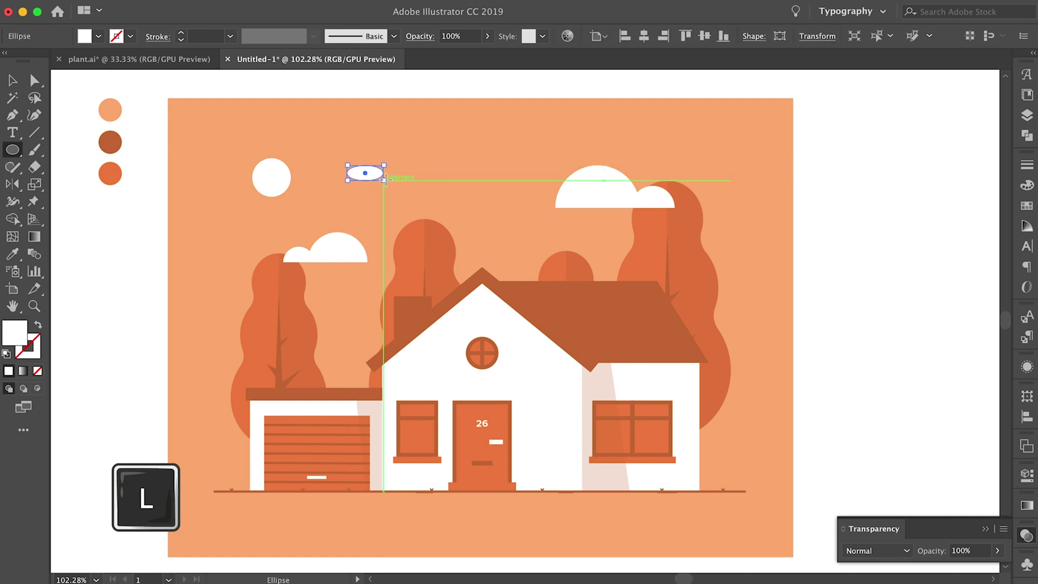
key(a)
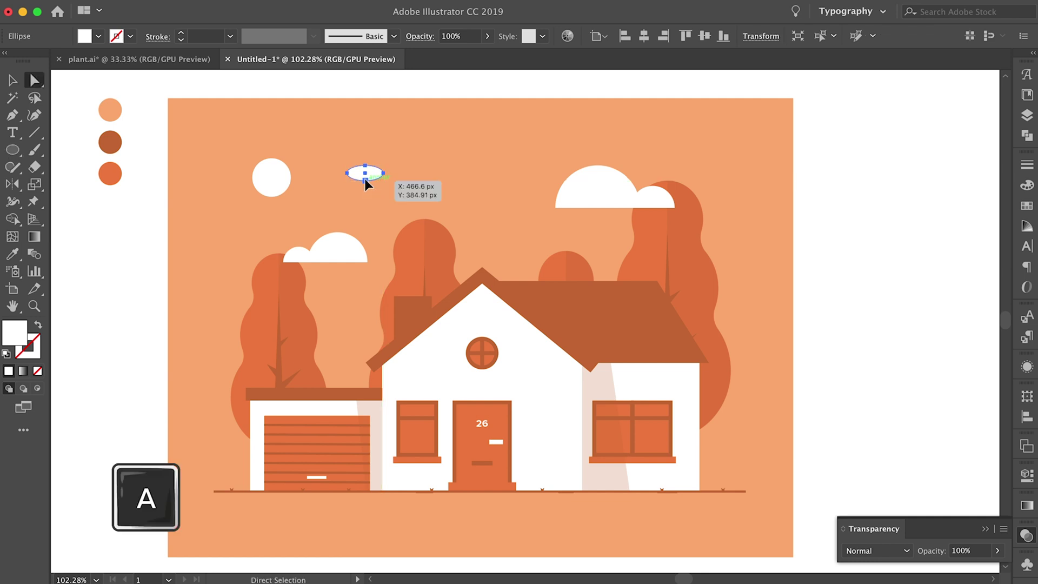
click(365, 179)
key(Delete)
key(v)
click(333, 200)
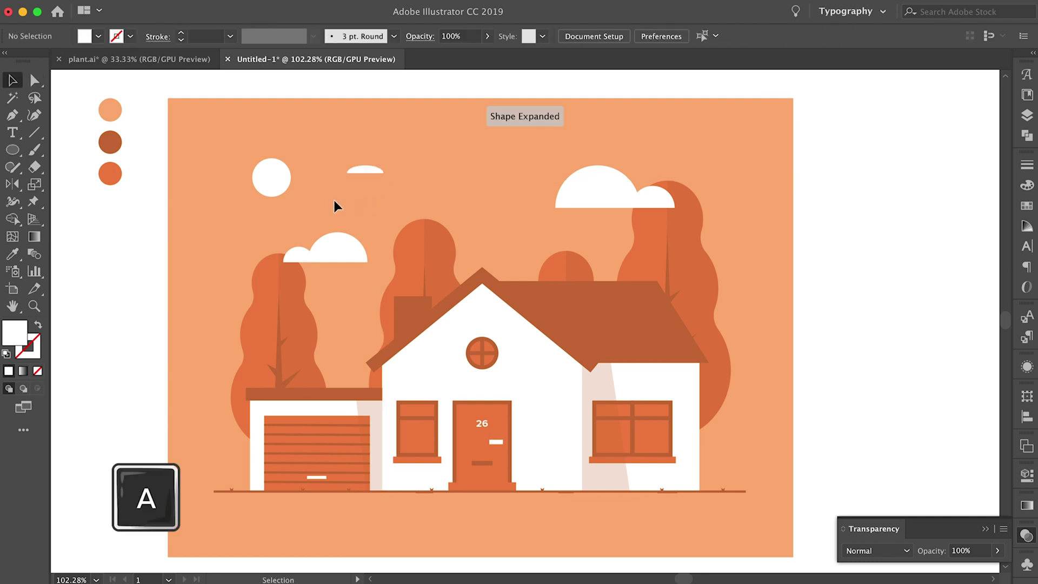
Step: Place a level copy of the arc end to end on its right and join both arcs into one path
drag(375, 173, 413, 172)
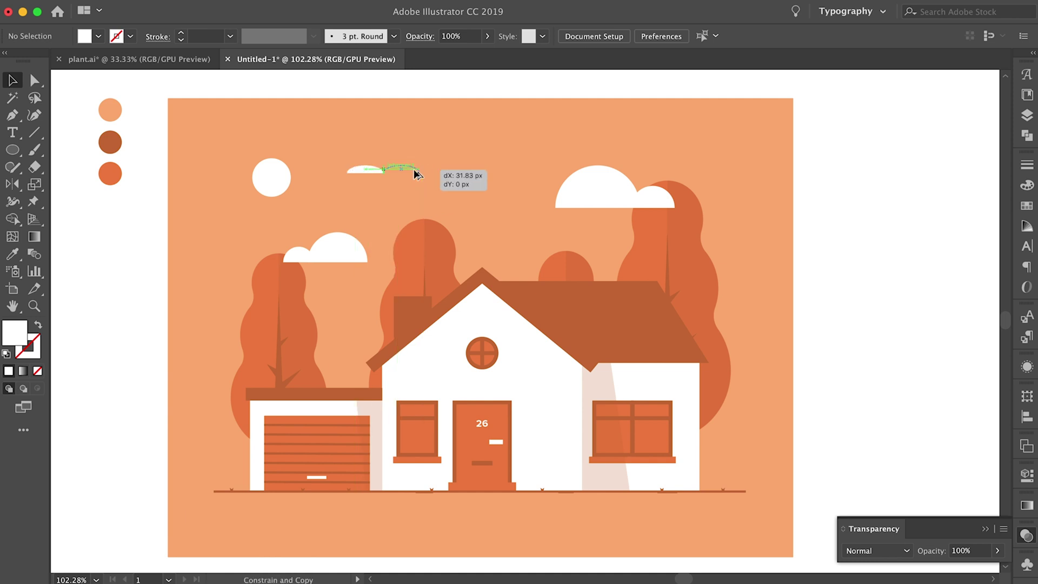
drag(414, 171, 414, 170)
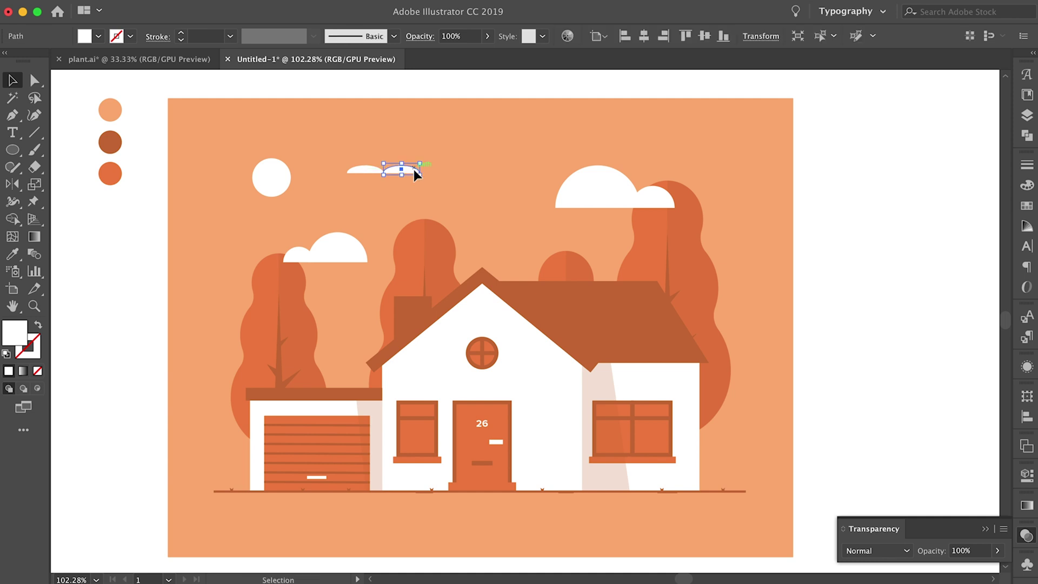
click(370, 153)
drag(343, 157, 430, 178)
key(super+j)
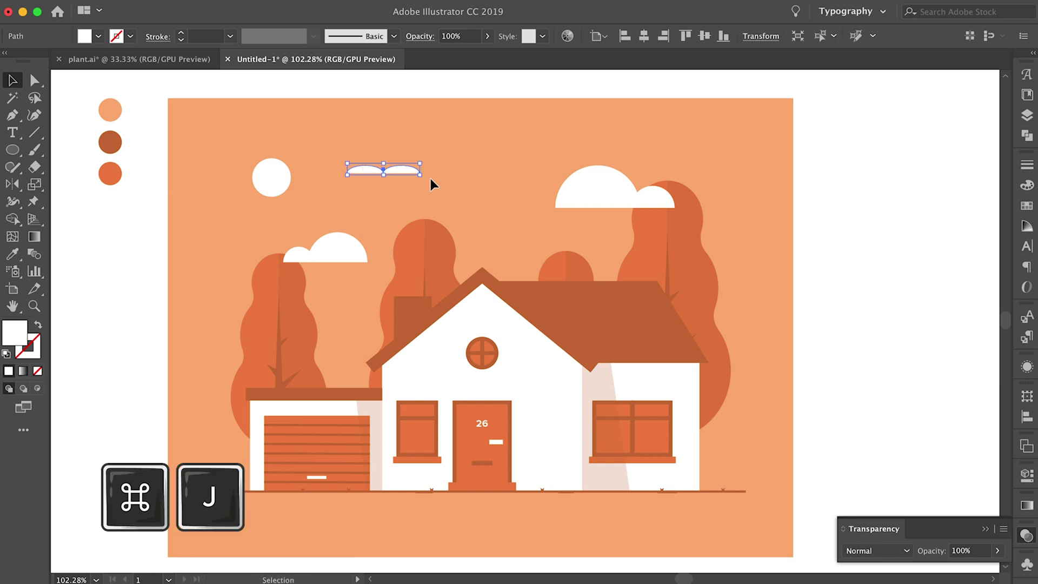
Step: Give the joined arcs the round window frame's brown stroke without fill, and apply Width Profile 1 to it
key(i)
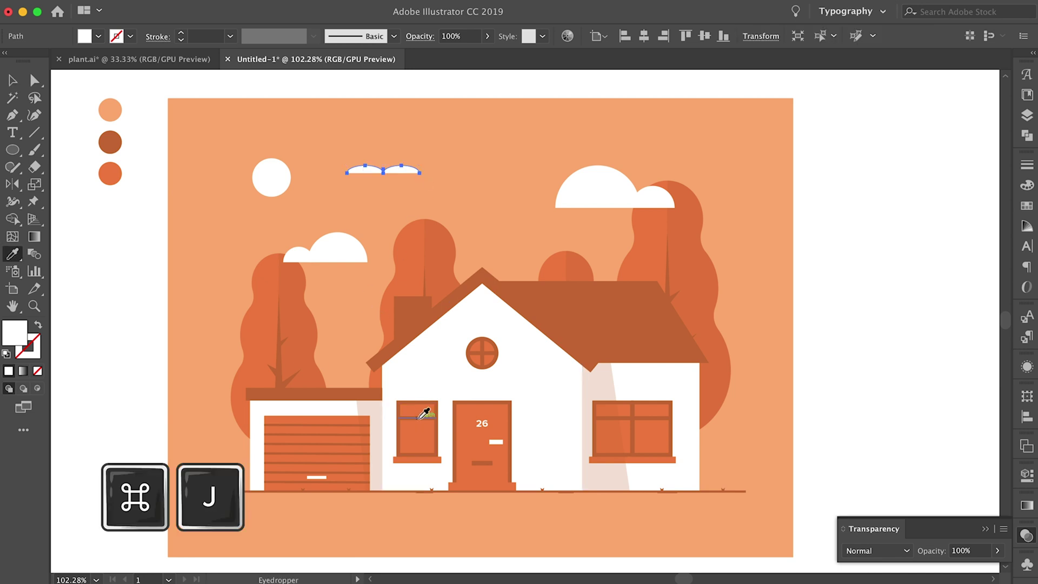
click(475, 340)
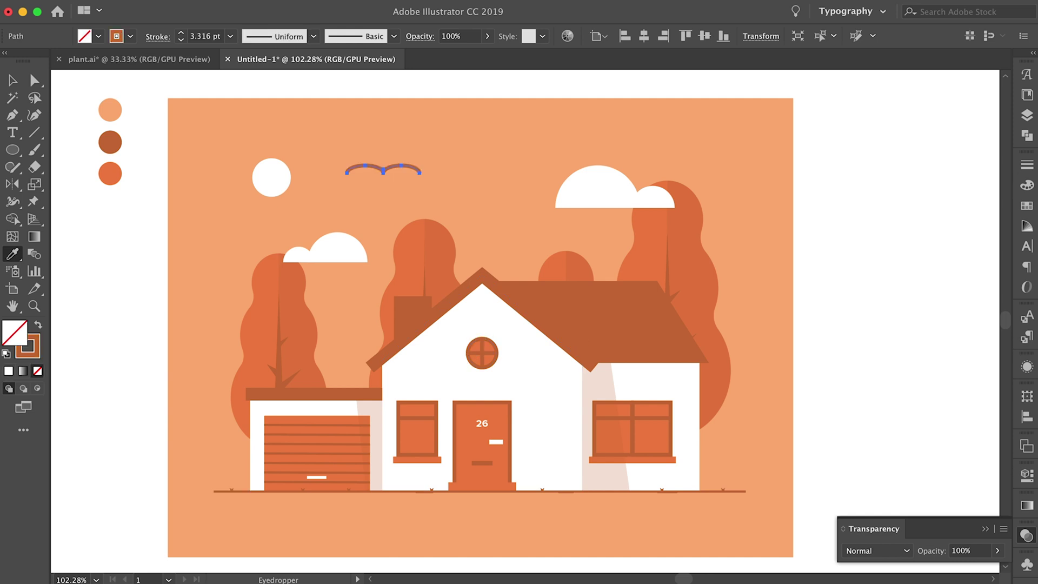
click(406, 0)
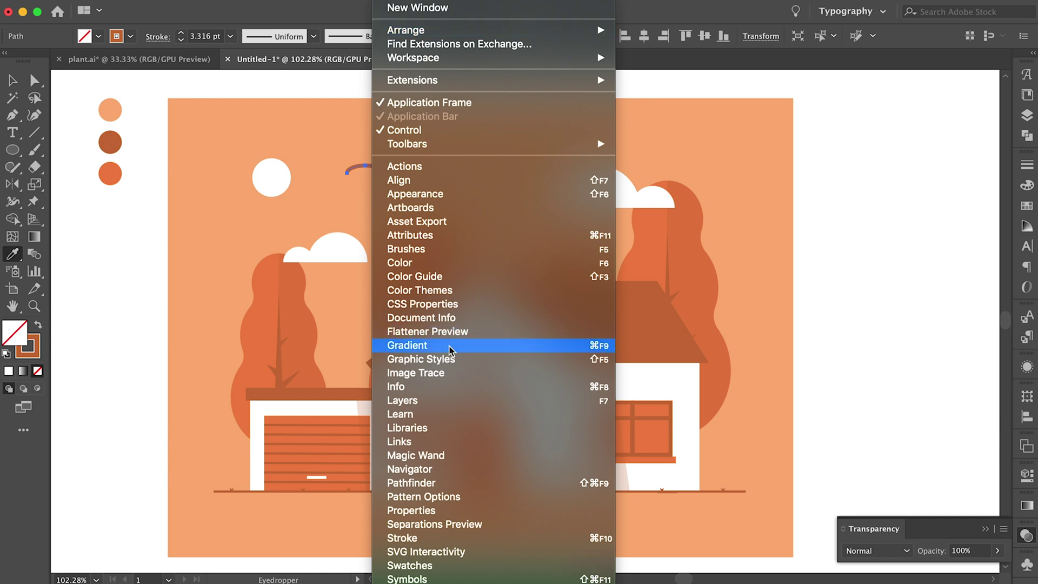
click(464, 540)
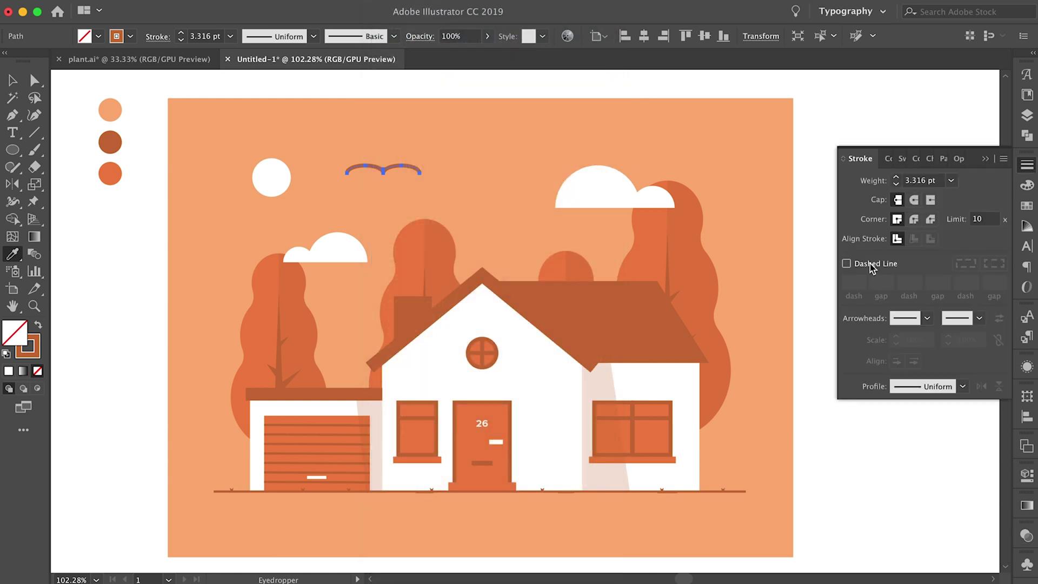
click(963, 387)
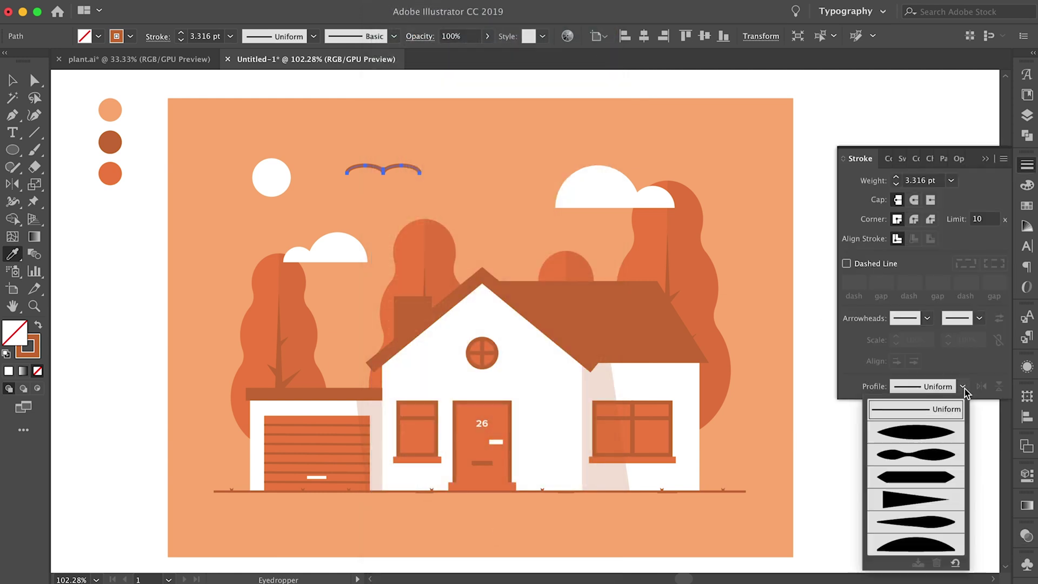
click(912, 434)
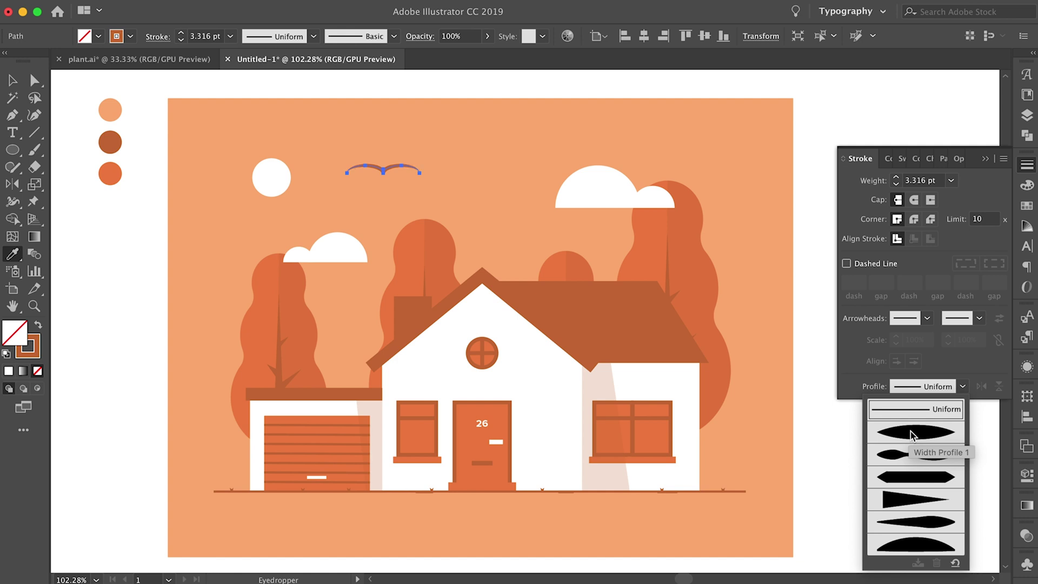
Step: Set the bird's stroke weight to 8 pt with a round cap and round corners
click(897, 178)
click(897, 178)
click(914, 200)
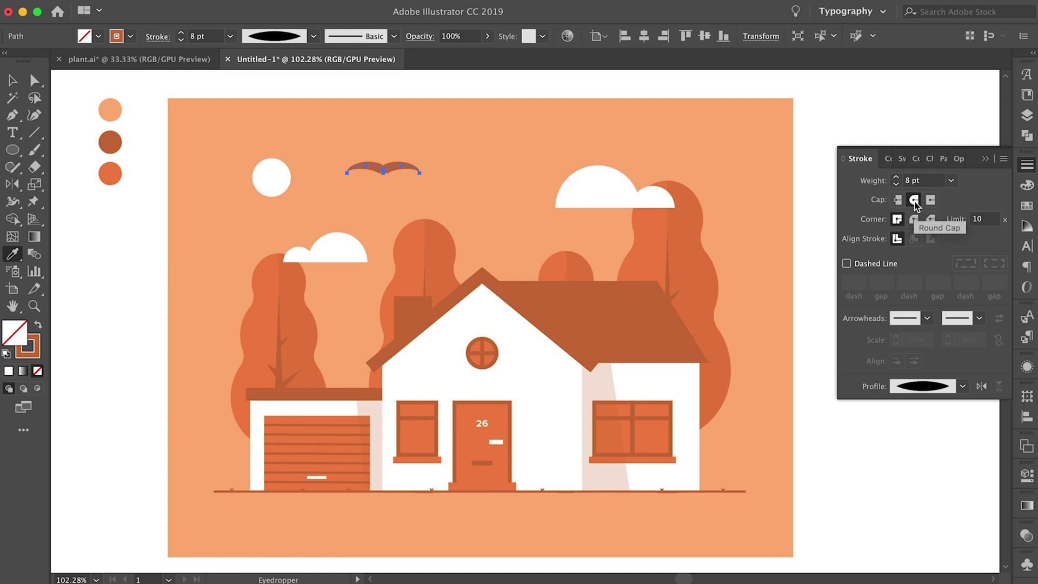
click(914, 220)
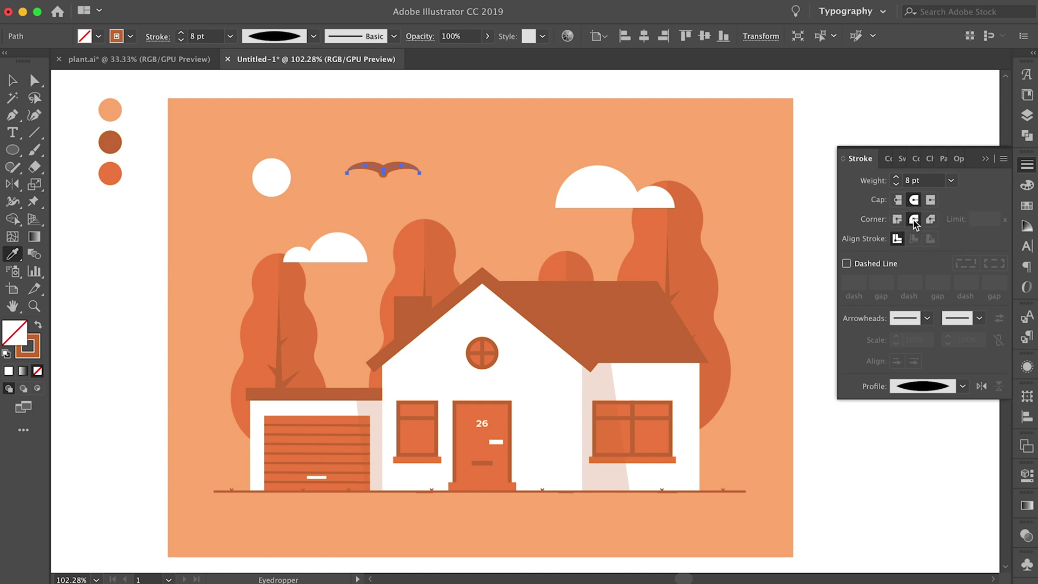
key(v)
click(312, 135)
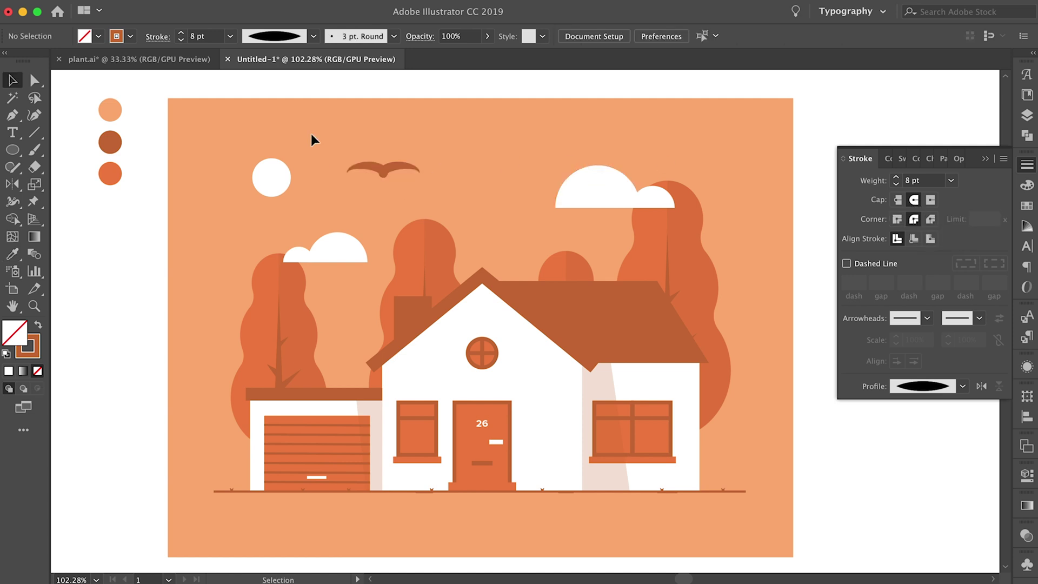
Step: Scale the bird down and duplicate it, with the smaller bird up and to the left of the larger one
click(397, 169)
mouse_move(420, 162)
mouse_down()
mouse_move(401, 173)
mouse_move(429, 170)
mouse_move(356, 190)
mouse_move(358, 178)
mouse_move(482, 233)
mouse_move(483, 222)
mouse_up()
scroll(357, 172, up, 3)
click(375, 161)
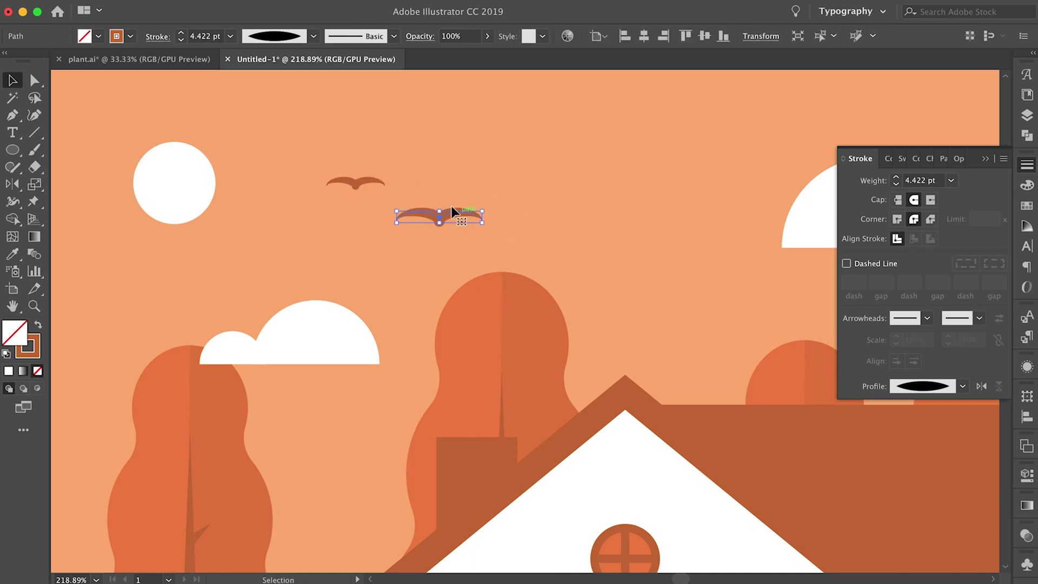
Step: Nudge the larger bird slightly up and to the left, closer to the smaller bird
key(Up)
key(Up)
key(Left)
key(Left)
key(Left)
key(Left)
click(436, 153)
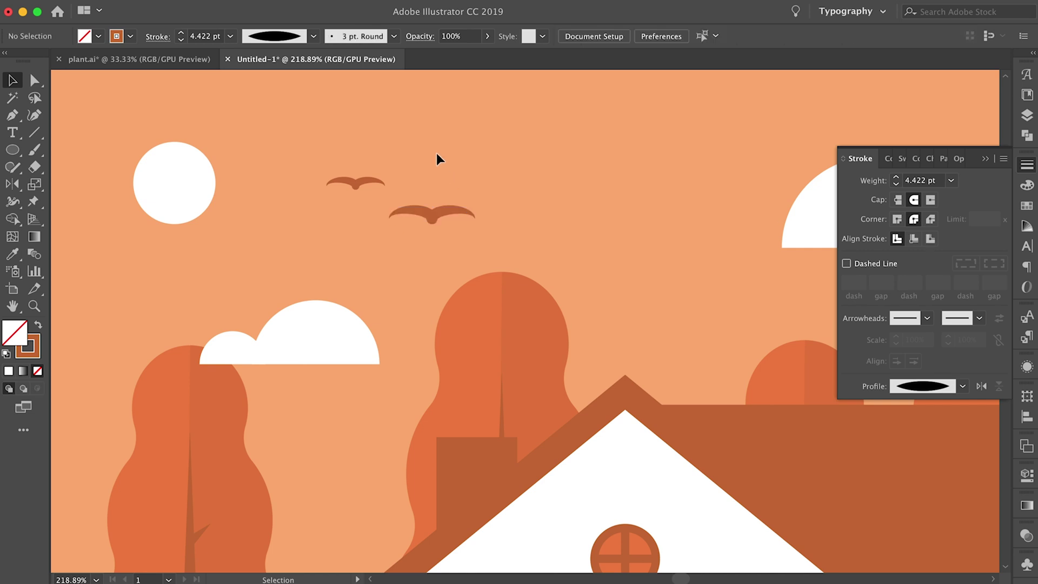
Step: Set the stroke weight of both birds to 5 pt
scroll(437, 154, down, 5)
scroll(437, 154, down, 1)
mouse_move(447, 202)
mouse_down()
mouse_move(459, 206)
mouse_move(463, 192)
mouse_up()
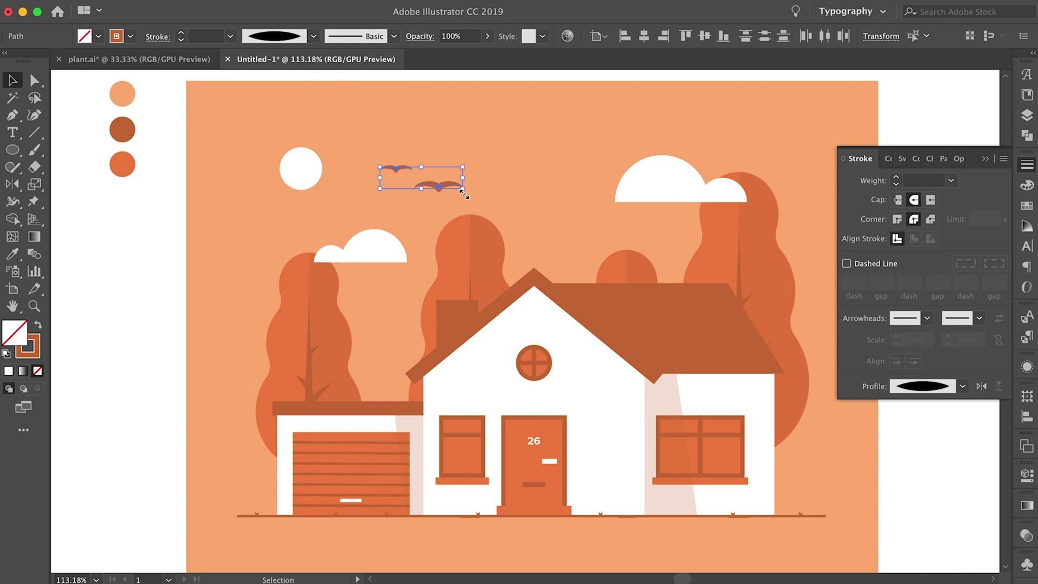
click(897, 182)
click(897, 179)
click(897, 179)
click(897, 179)
click(897, 179)
click(533, 147)
Step: Reduce the stroke weight of both birds to 4 pt
scroll(533, 147, down, 2)
drag(454, 172, 500, 180)
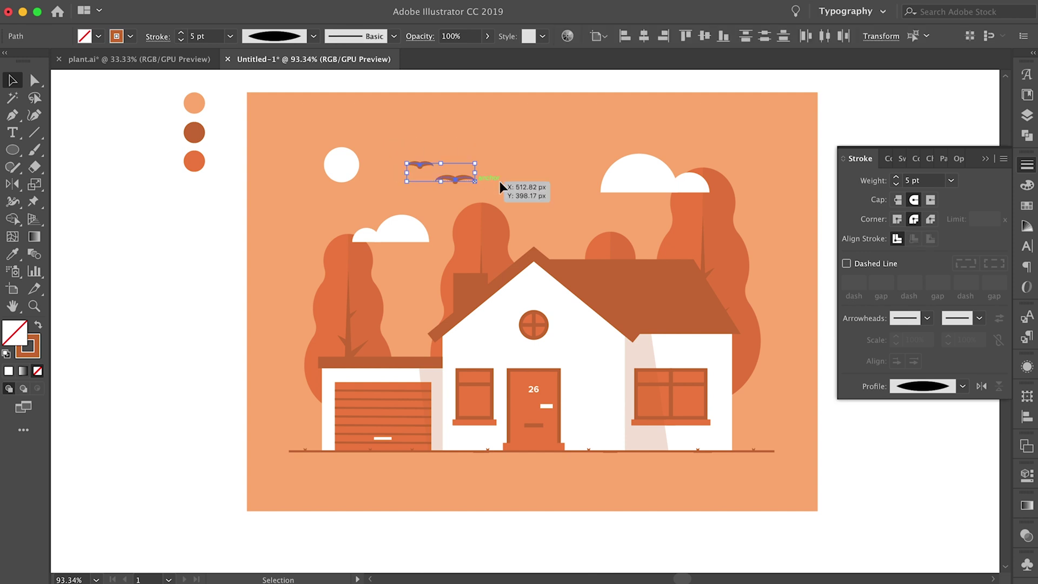
click(896, 184)
click(466, 142)
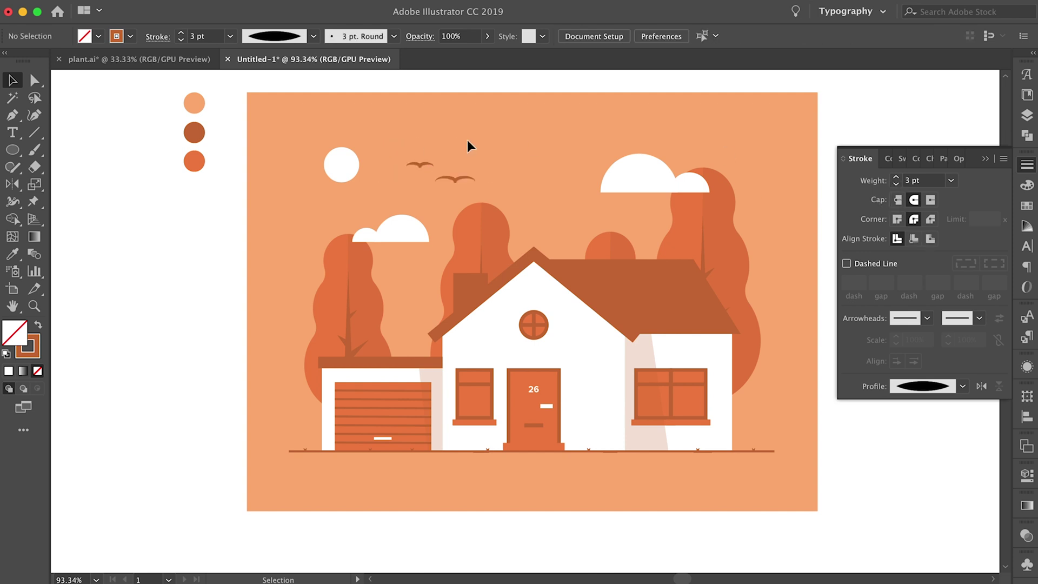
drag(423, 154, 479, 186)
click(895, 177)
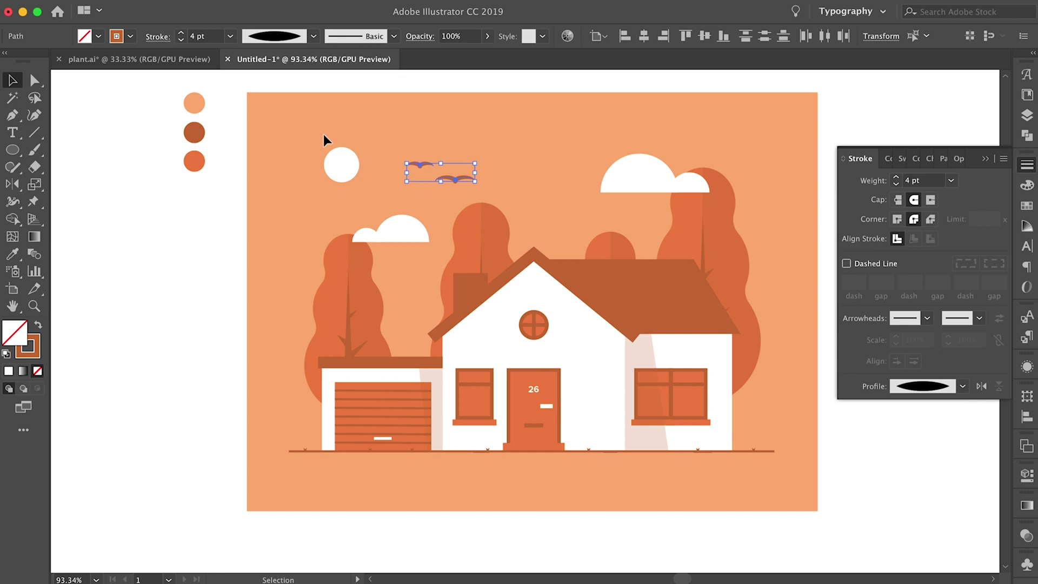
click(406, 137)
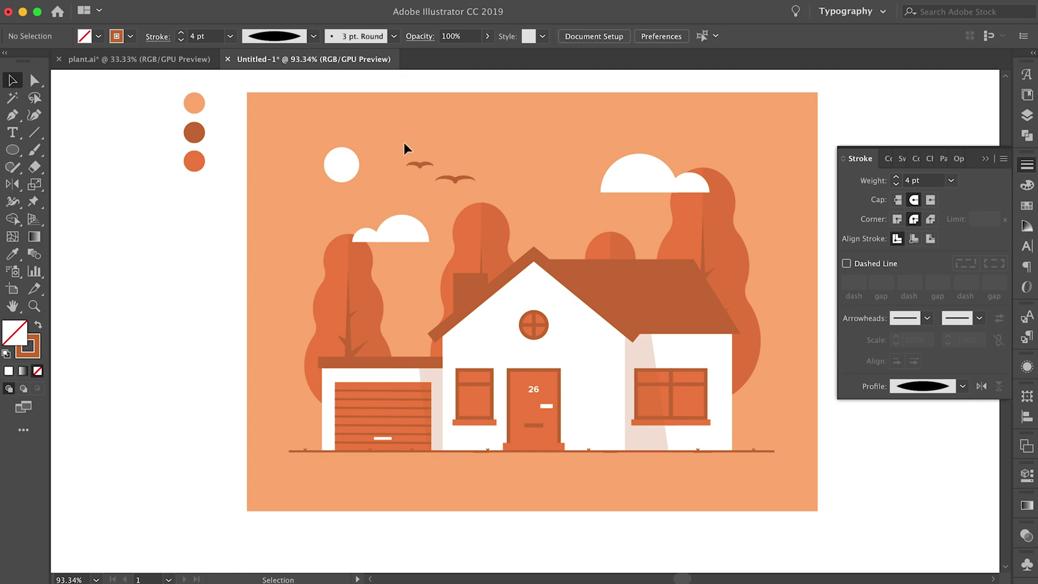
Step: Move both birds horizontally to the right, into the open sky above the space between the middle tree and the house's roof peak
drag(404, 142, 495, 186)
key(shift+Right)
key(shift+Right)
key(shift+Right)
key(shift+Right)
key(shift+Right)
key(shift+Right)
key(shift+Right)
key(shift+Right)
key(shift+Right)
key(shift+Right)
key(shift+Right)
key(shift+Right)
key(shift+Right)
key(shift+Right)
key(shift+Right)
key(shift+Left)
key(shift+Left)
key(shift+Left)
key(shift+Left)
key(shift+Right)
click(420, 145)
Step: Select both clouds and nudge them slightly down in the sky
scroll(420, 145, down, 2)
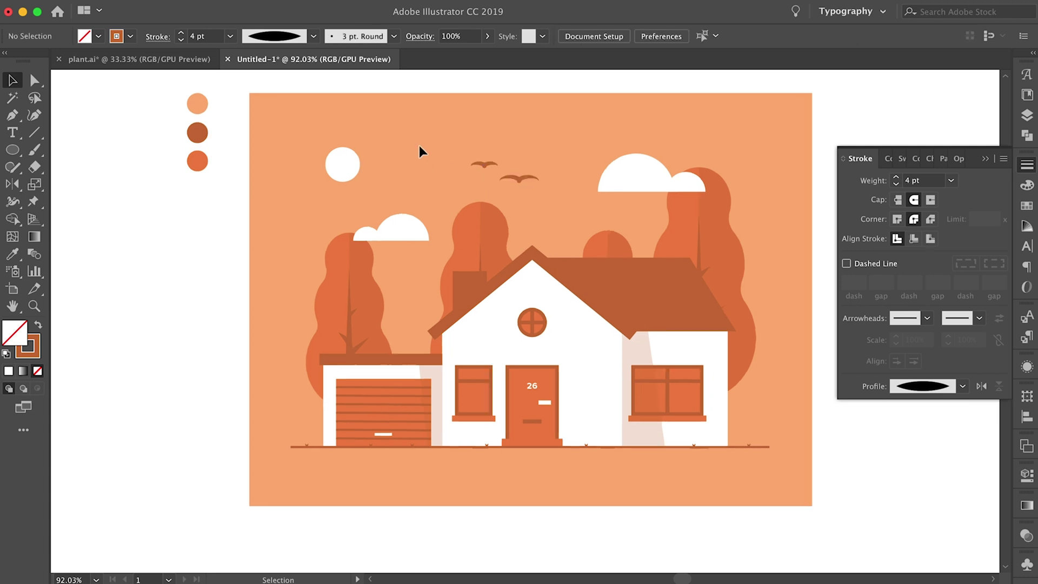
click(406, 209)
shift+click(624, 165)
key(shift+Down)
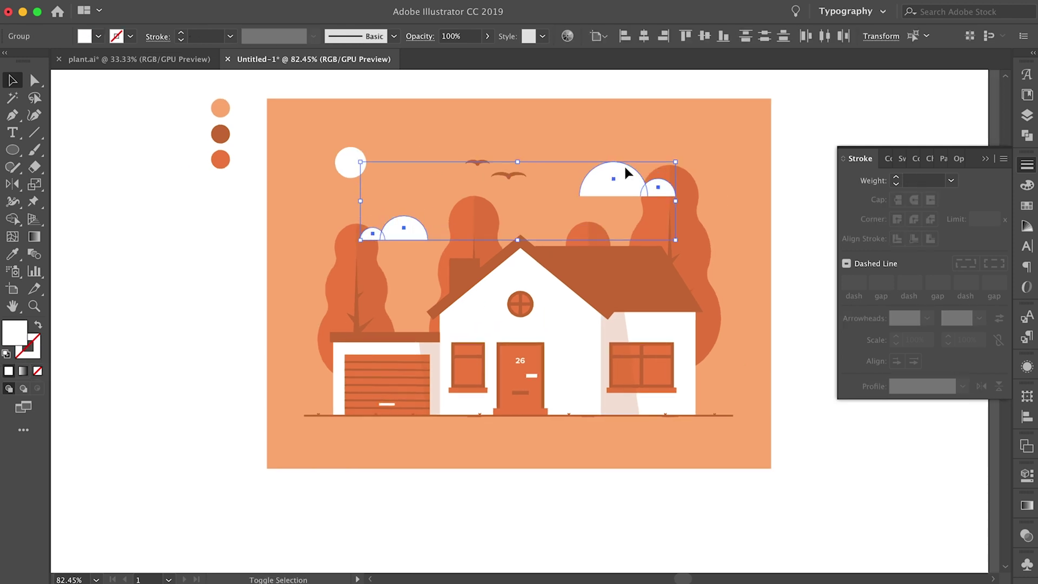
key(Up)
key(Up)
key(Up)
key(Up)
click(607, 112)
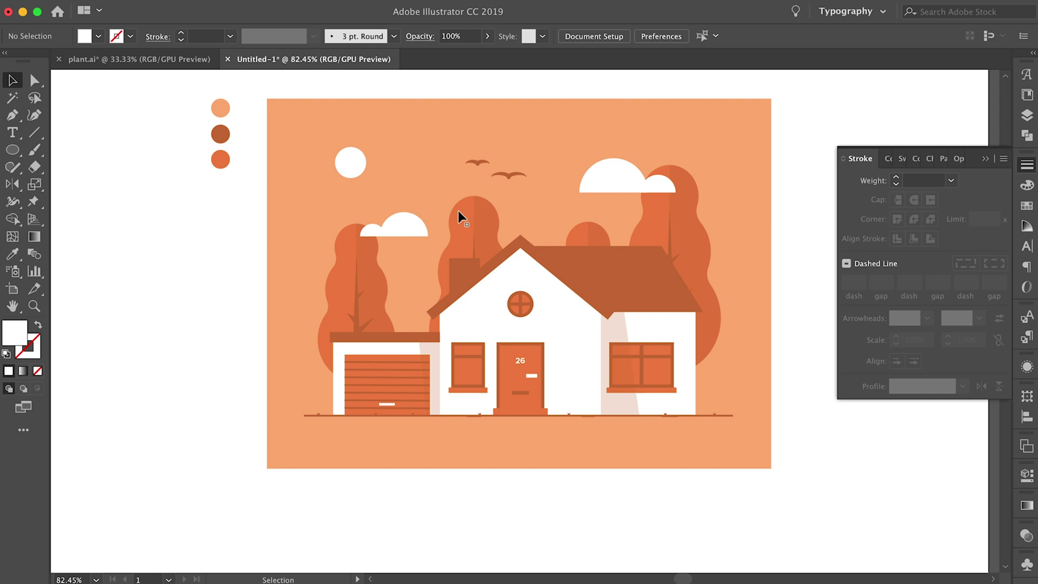
Step: Nudge the smaller cloud above the garage-side tree slightly to the left
click(406, 220)
key(shift+Left)
key(Right)
key(Right)
key(Right)
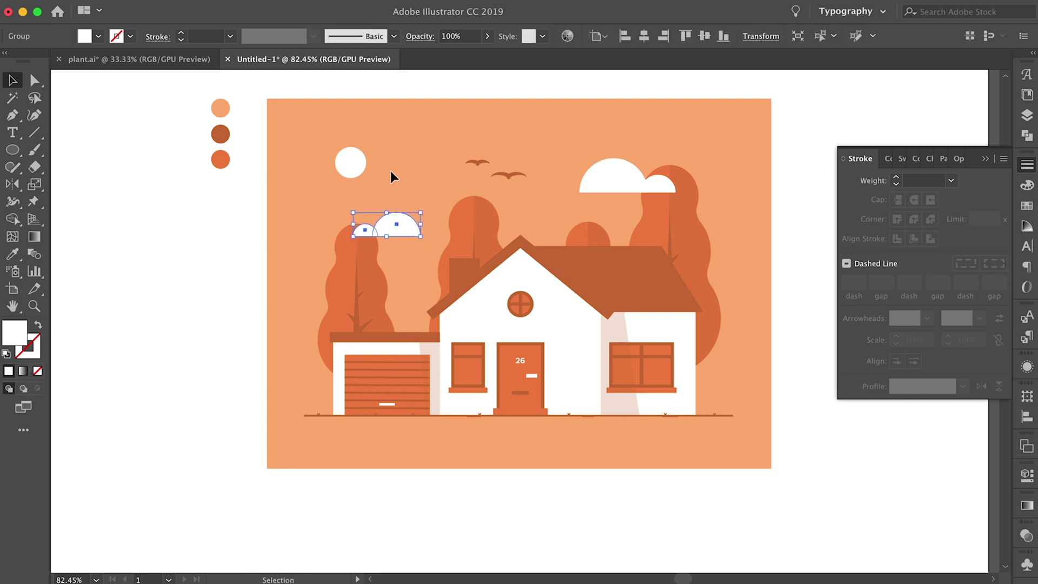
click(390, 170)
Step: Group the house, trees, clouds, birds and sun together, and shift the group slightly left on the background
scroll(390, 170, up, 2)
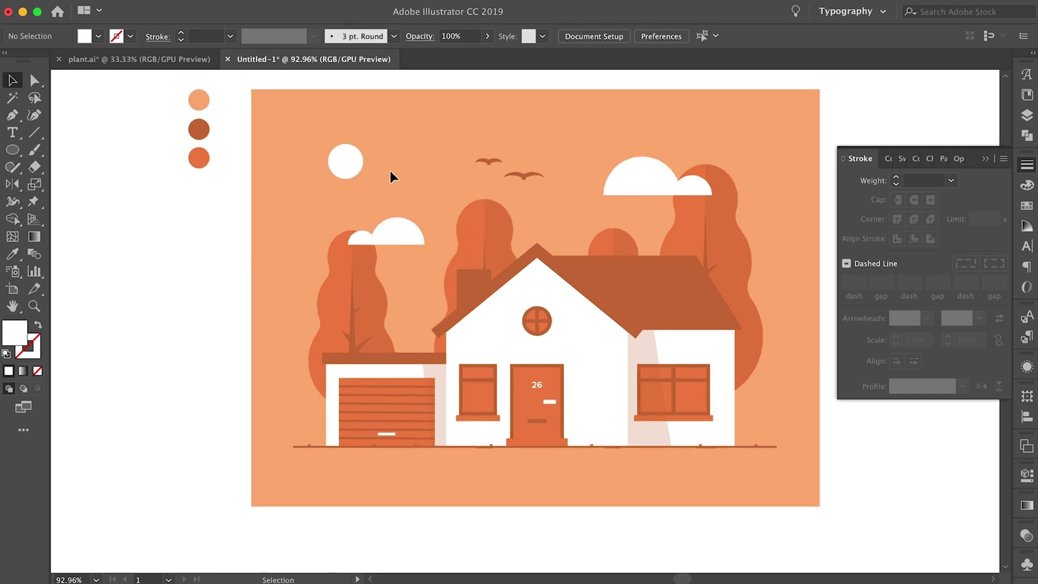
scroll(390, 170, up, 2)
scroll(390, 171, right, 5)
scroll(390, 170, down, 2)
scroll(390, 170, left, 2)
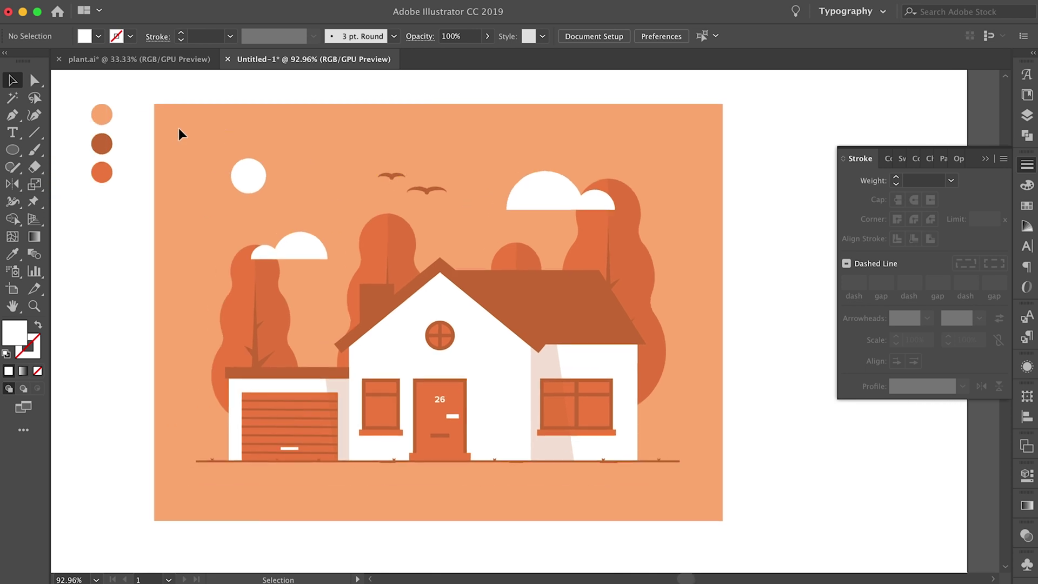
drag(697, 485, 697, 485)
click(695, 469)
click(622, 288)
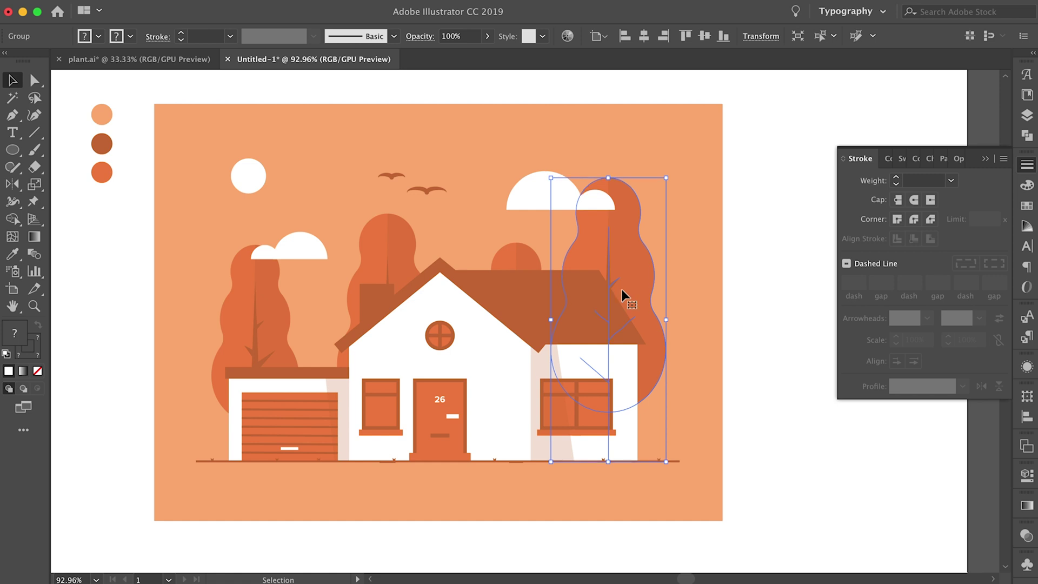
click(686, 495)
drag(263, 195, 208, 149)
key(super+g)
drag(414, 304, 411, 301)
Step: Delete the three colour reference circles beside the background
click(102, 137)
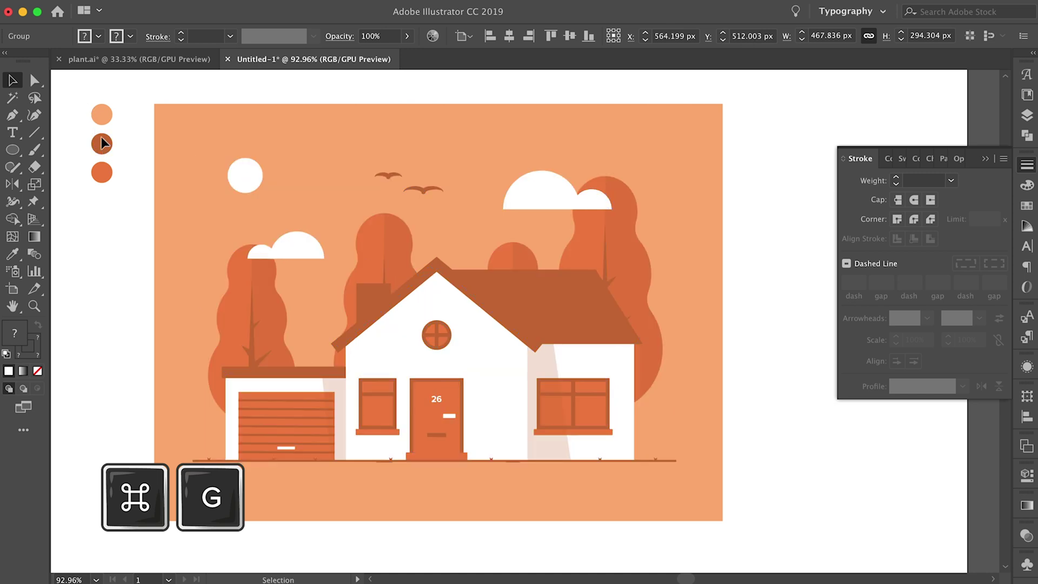
key(Delete)
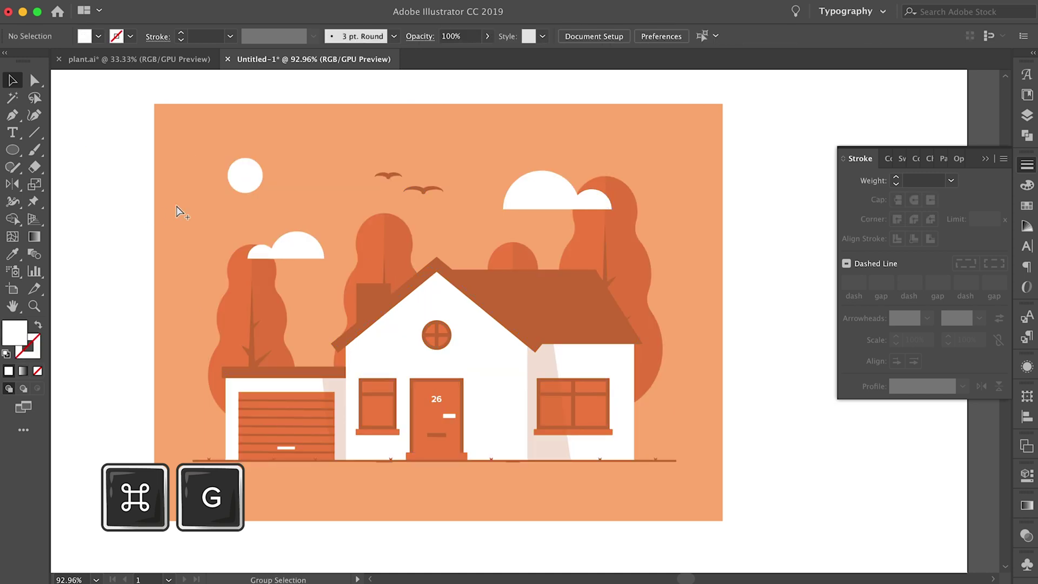
click(173, 212)
click(84, 163)
Step: Enlarge the orange background rectangle proportionally from its centre to leave a wider margin around the artwork
click(160, 214)
drag(155, 312, 131, 313)
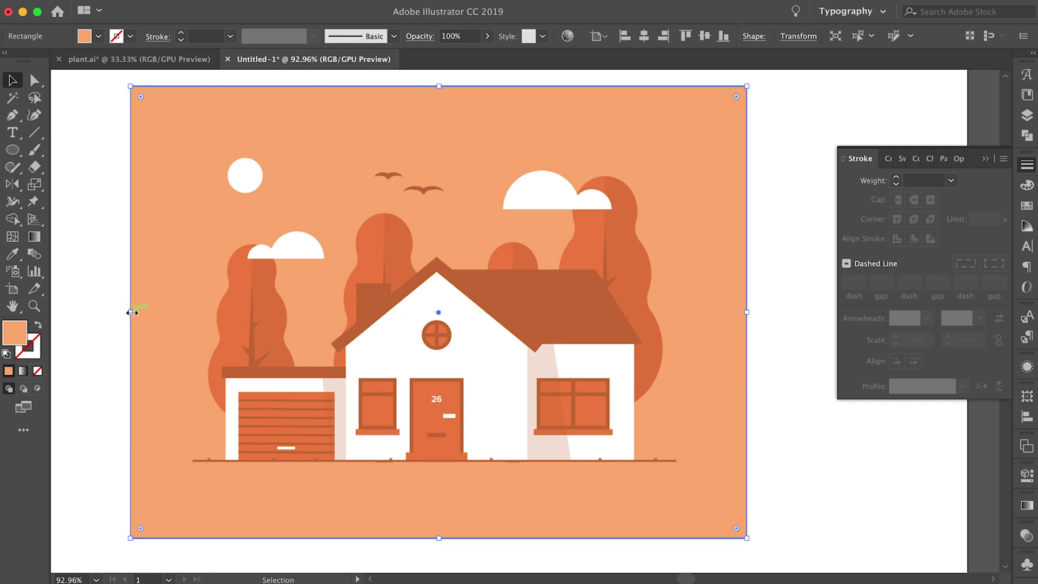
click(108, 271)
scroll(108, 270, left, 1)
scroll(108, 270, up, 1)
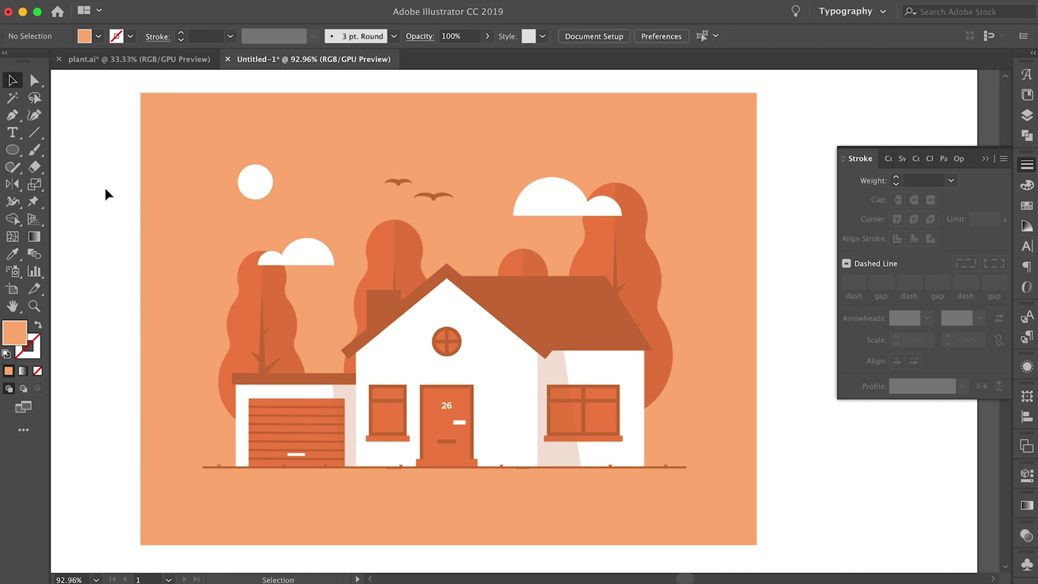